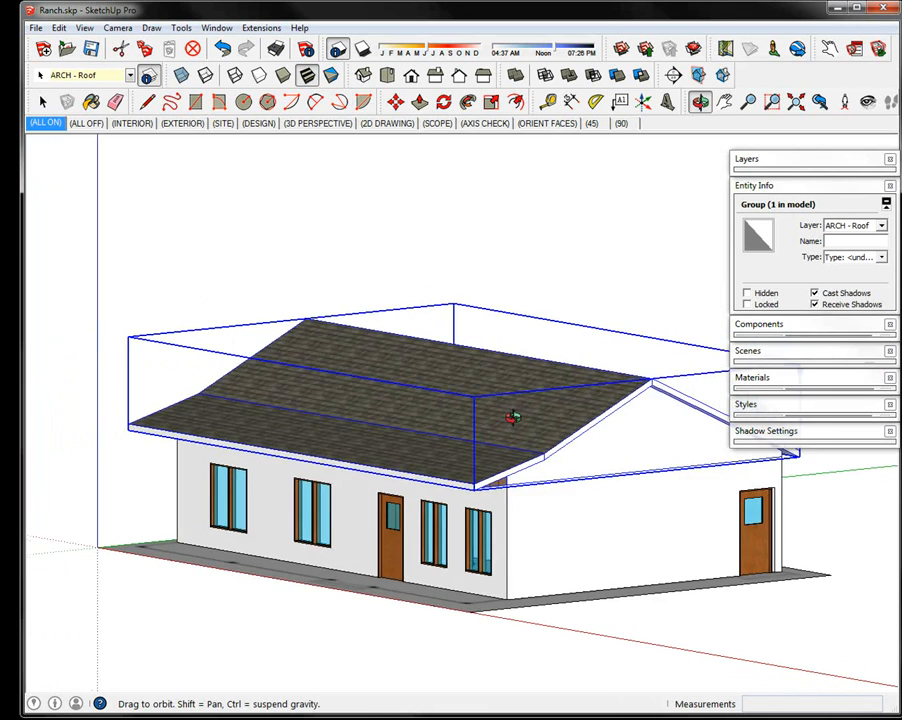
Open the roof group for editing and select its triangular gable face above the side wall.
{"action": "key", "text": "space"}
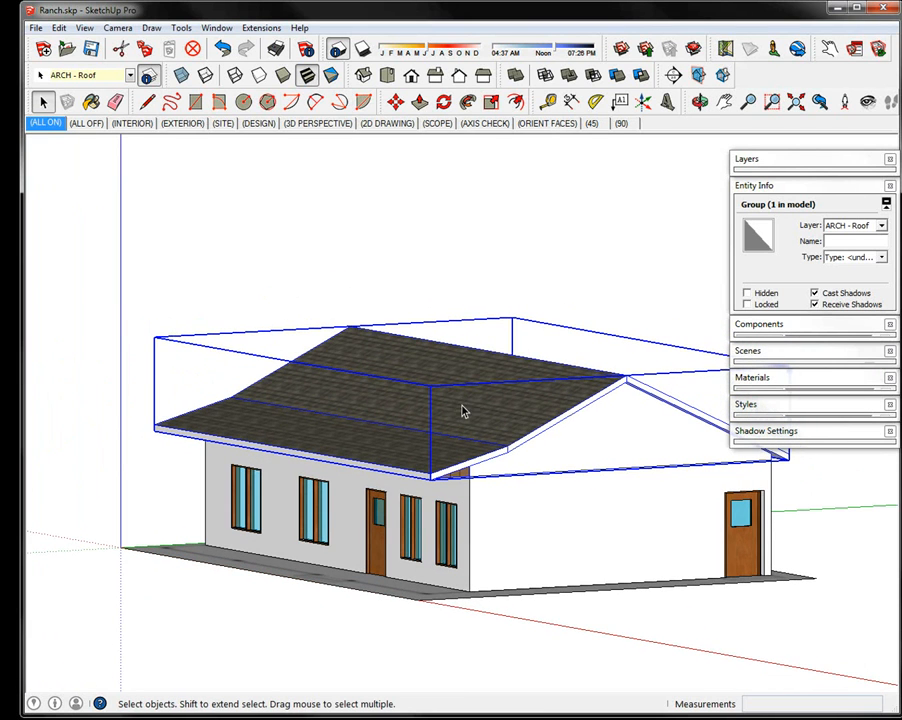
{"action": "double_click", "coordinate": [527, 424]}
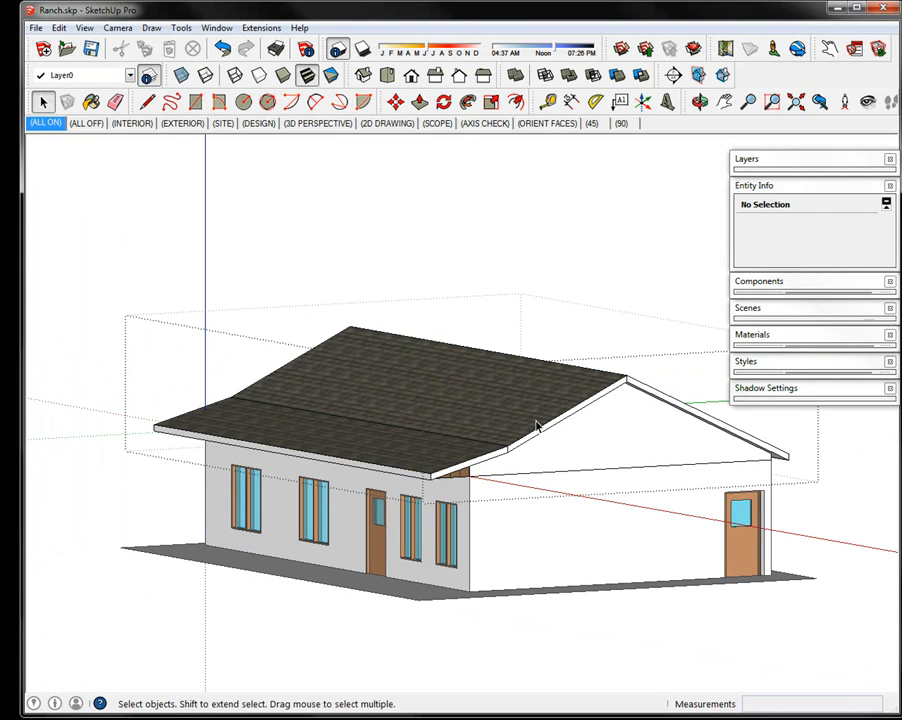
{"action": "left_click", "coordinate": [631, 410]}
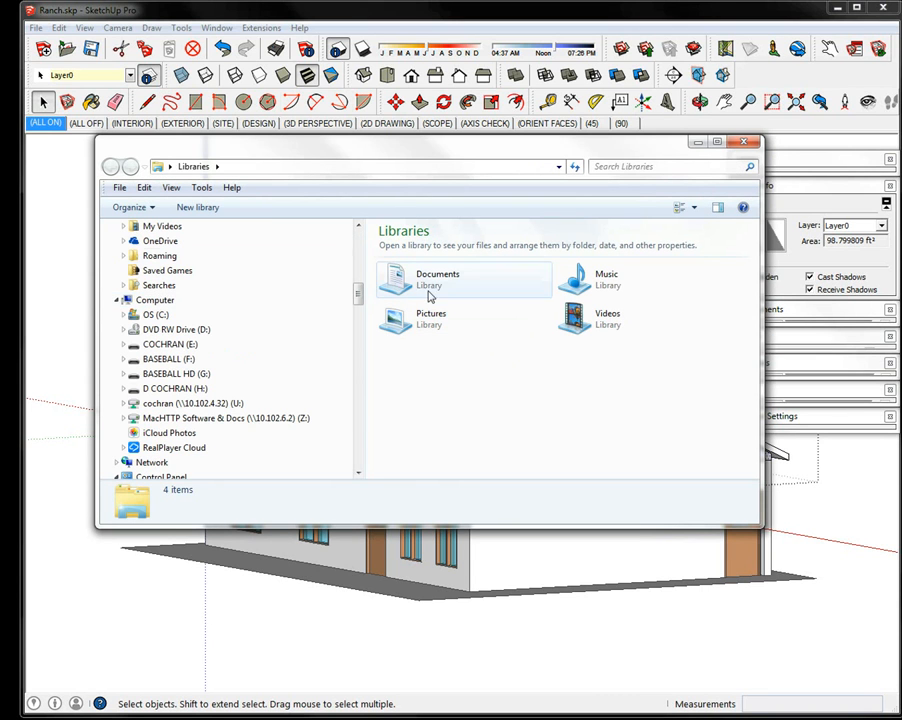
In Windows Explorer, browse to the Sketchup folder in Dropbox and open the floor plan image DRA981-LVL1-LI-BL-LG.jpg.
{"action": "scroll", "coordinate": [360, 288], "scroll_direction": "up", "scroll_amount": 2}
{"action": "scroll", "coordinate": [360, 288], "scroll_direction": "up", "scroll_amount": 4}
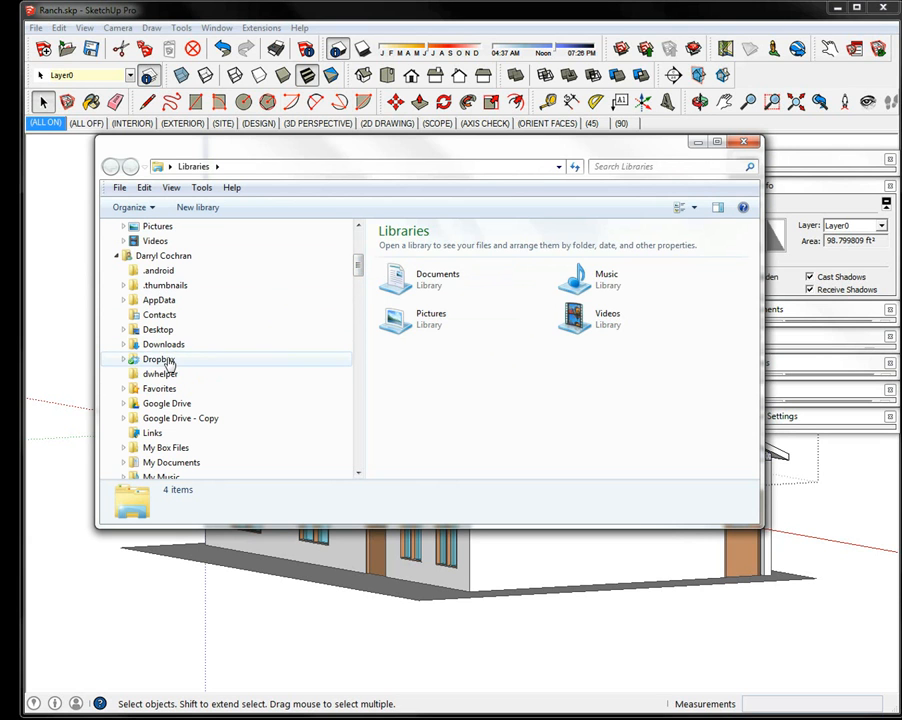
{"action": "left_click", "coordinate": [165, 360]}
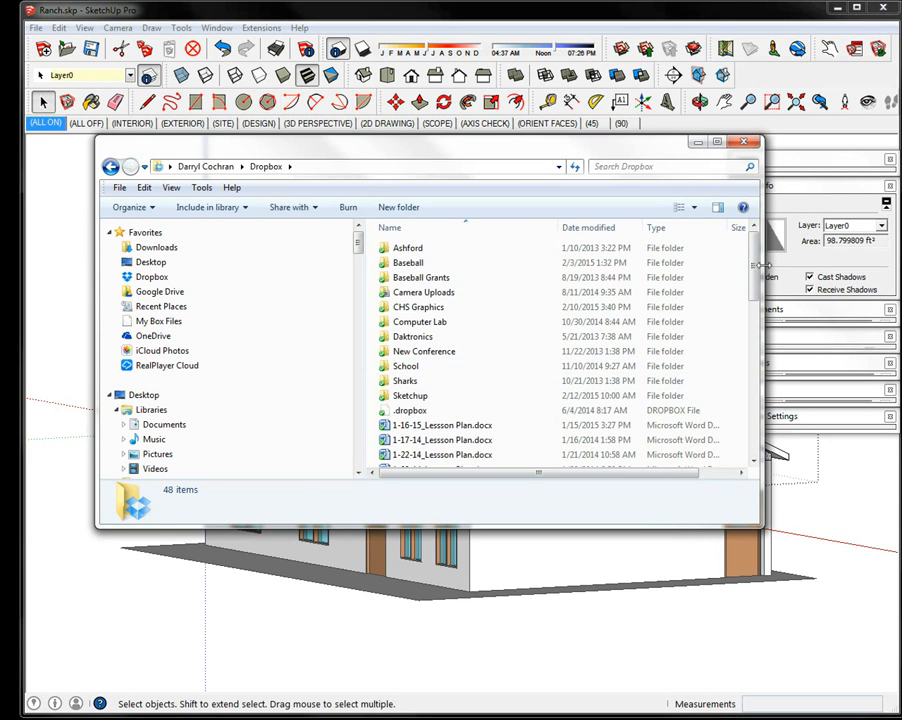
{"action": "left_click_drag", "start_coordinate": [754, 269], "coordinate": [735, 275]}
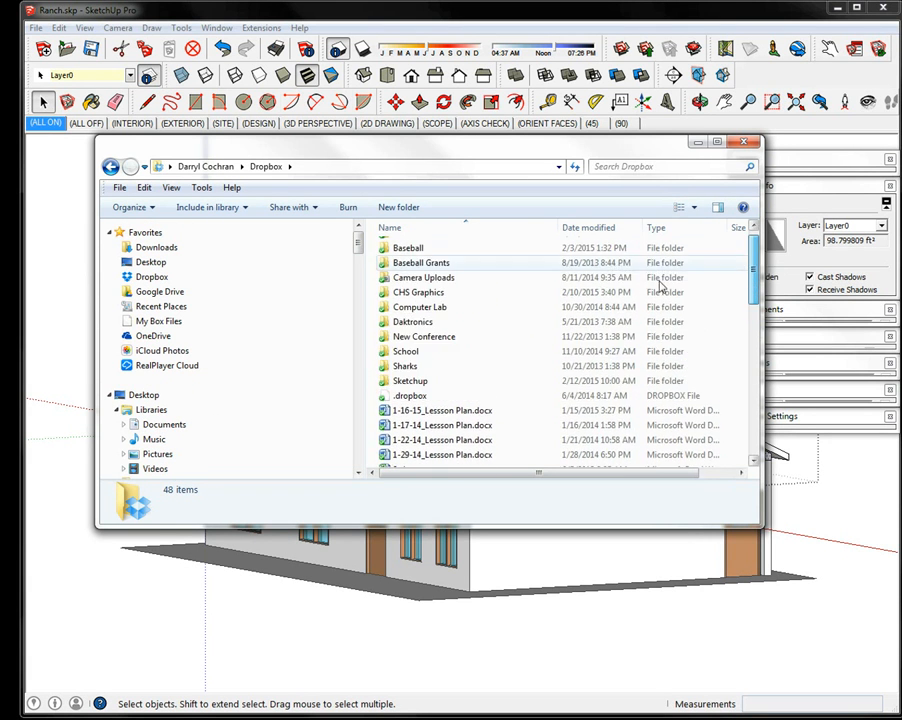
{"action": "double_click", "coordinate": [405, 380]}
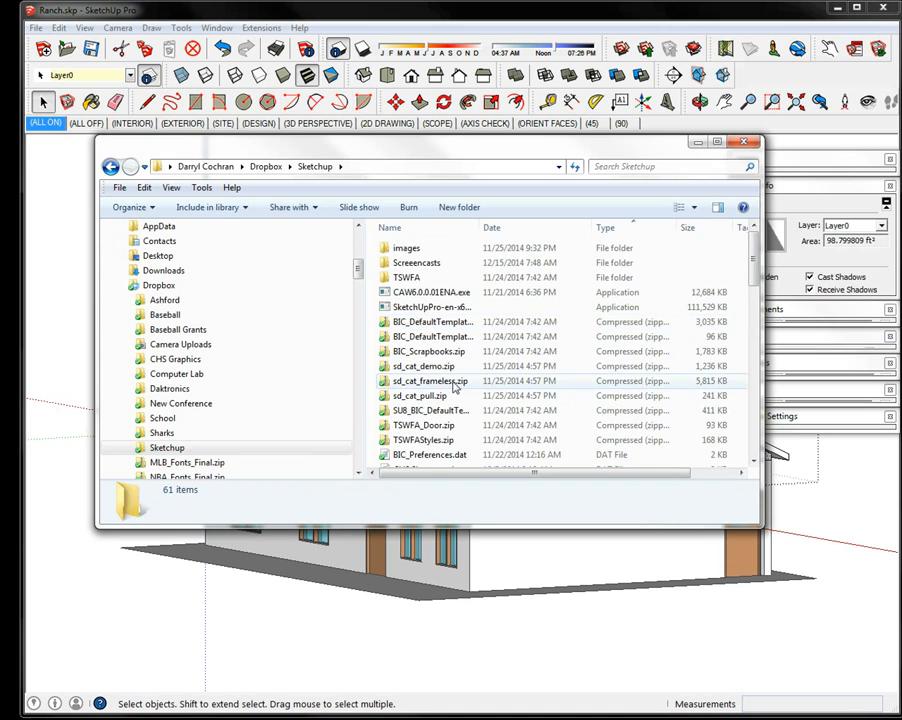
{"action": "scroll", "coordinate": [440, 400], "scroll_direction": "down", "scroll_amount": 1}
{"action": "scroll", "coordinate": [450, 424], "scroll_direction": "down", "scroll_amount": 4}
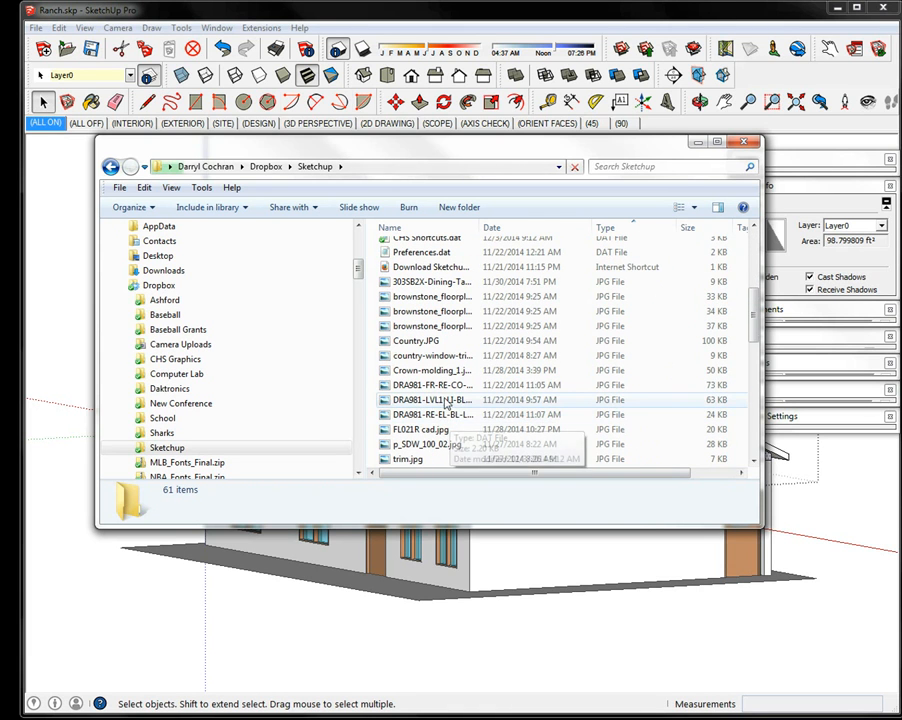
{"action": "left_click", "coordinate": [428, 400]}
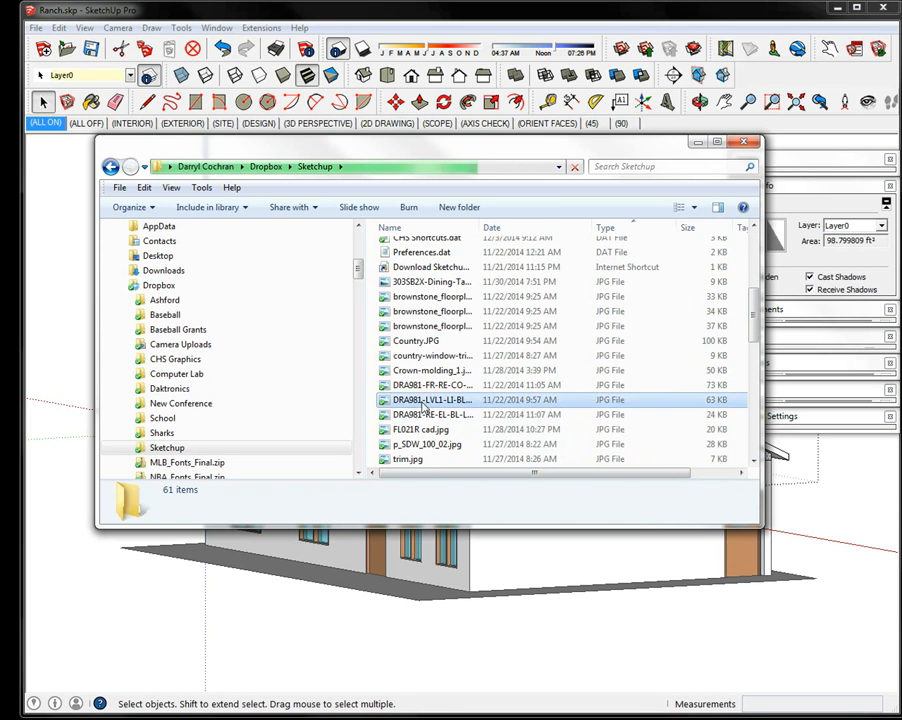
{"action": "double_click", "coordinate": [428, 400]}
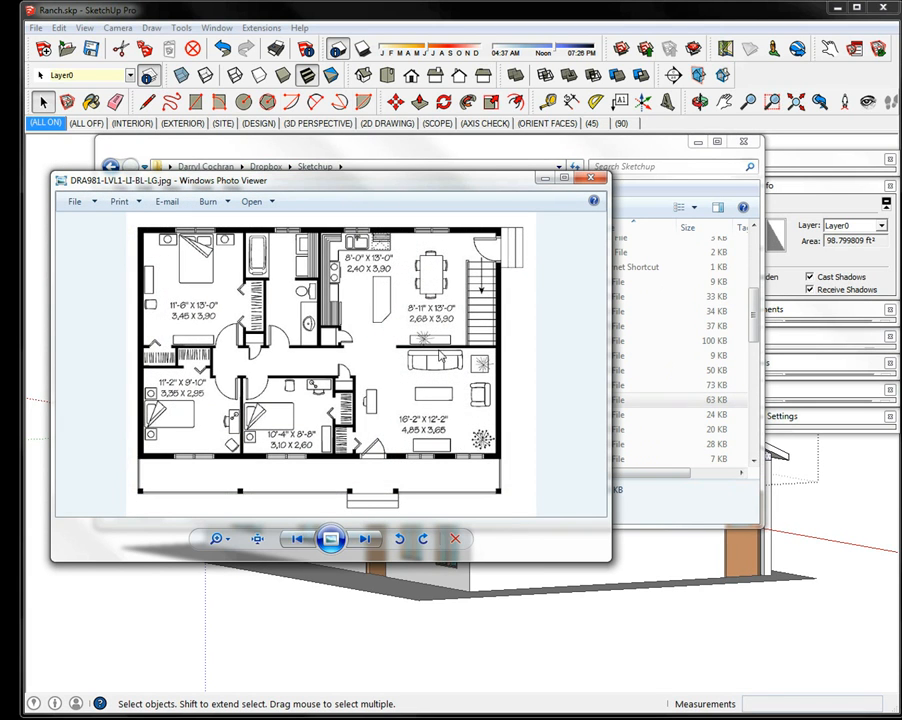
Examine the gable siding up close in the house picture DRA981-FR-RE-CO-LG.JPG, then return to the SketchUp model.
{"action": "left_click", "coordinate": [298, 539]}
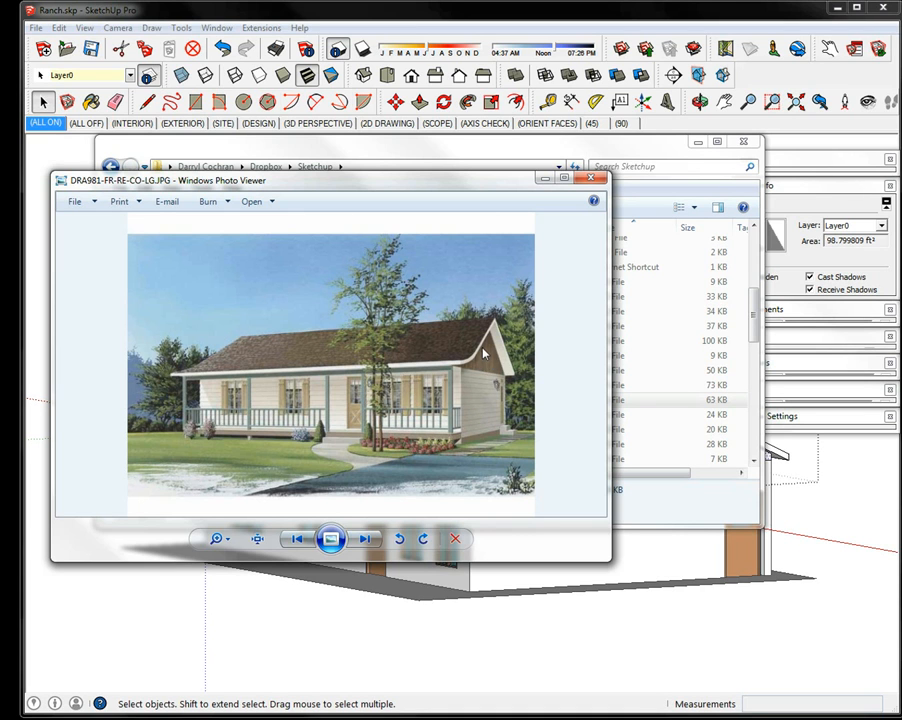
{"action": "left_click", "coordinate": [218, 538]}
{"action": "left_click_drag", "start_coordinate": [226, 540], "coordinate": [226, 525]}
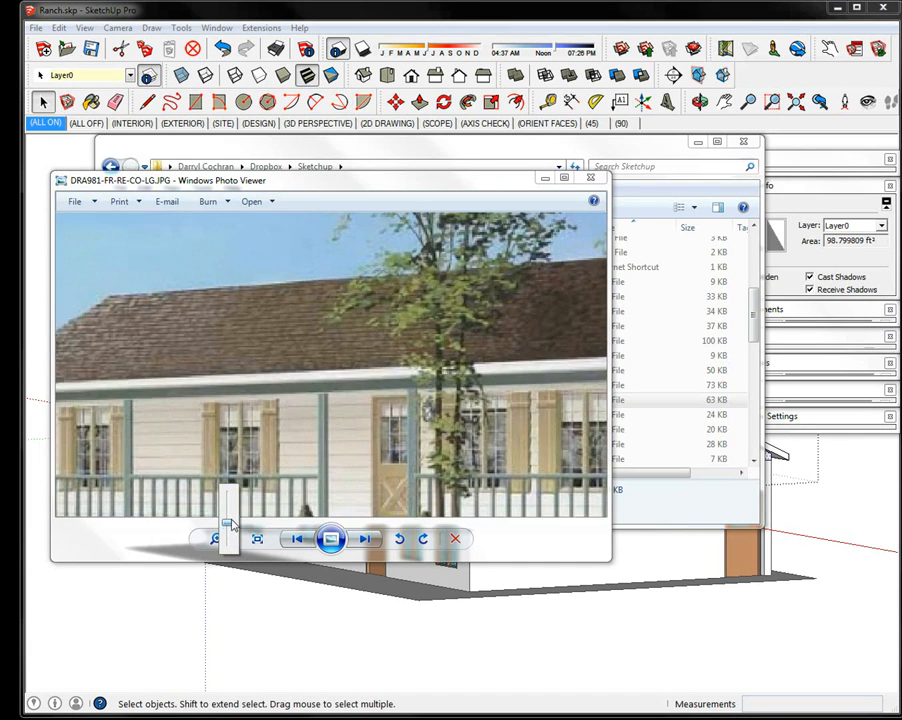
{"action": "left_click_drag", "start_coordinate": [306, 422], "coordinate": [112, 360]}
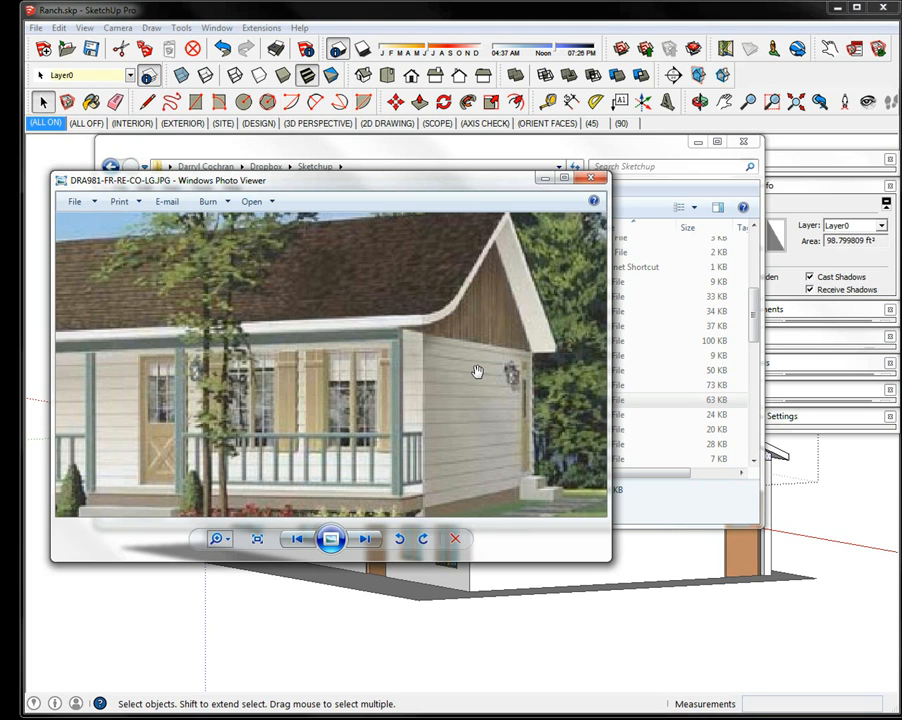
{"action": "left_click", "coordinate": [590, 179]}
{"action": "left_click", "coordinate": [697, 144]}
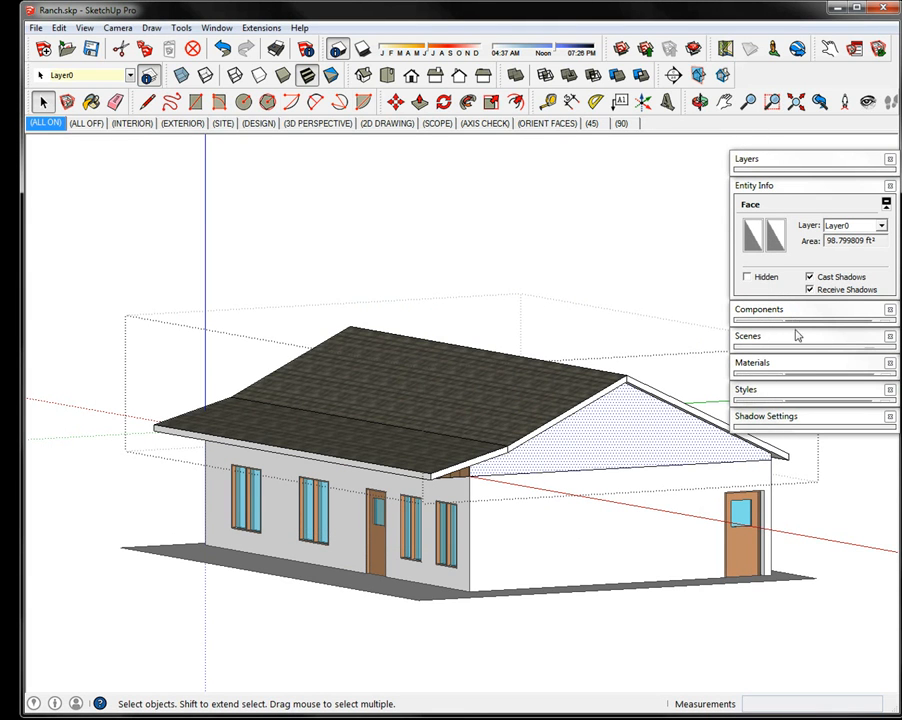
Paint the selected gable face with Cladding_Siding_Tan from the Brick and Cladding materials.
{"action": "left_click", "coordinate": [805, 366]}
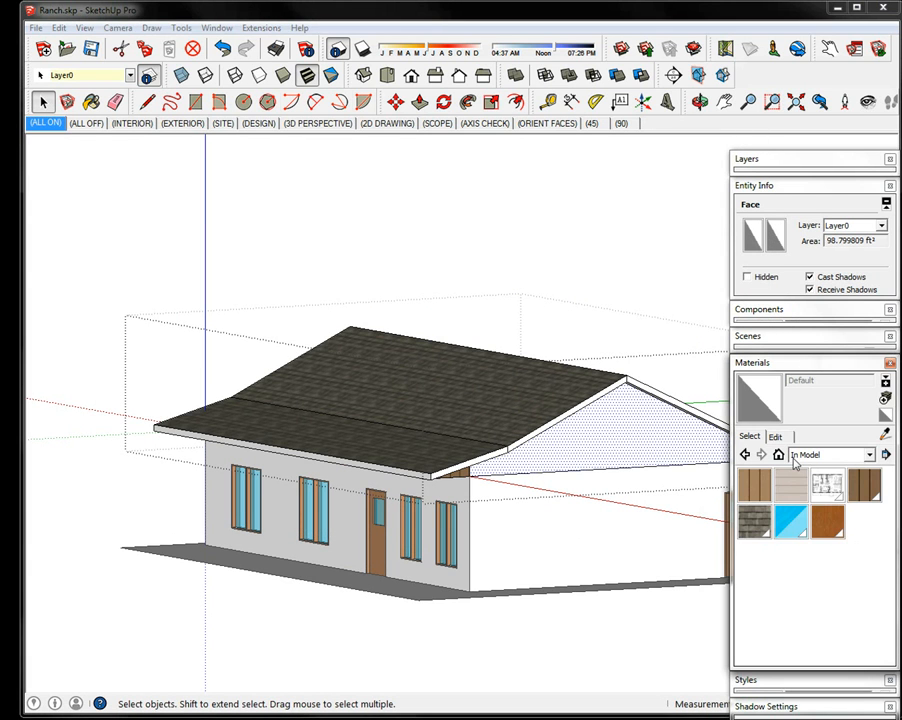
{"action": "left_click", "coordinate": [832, 455]}
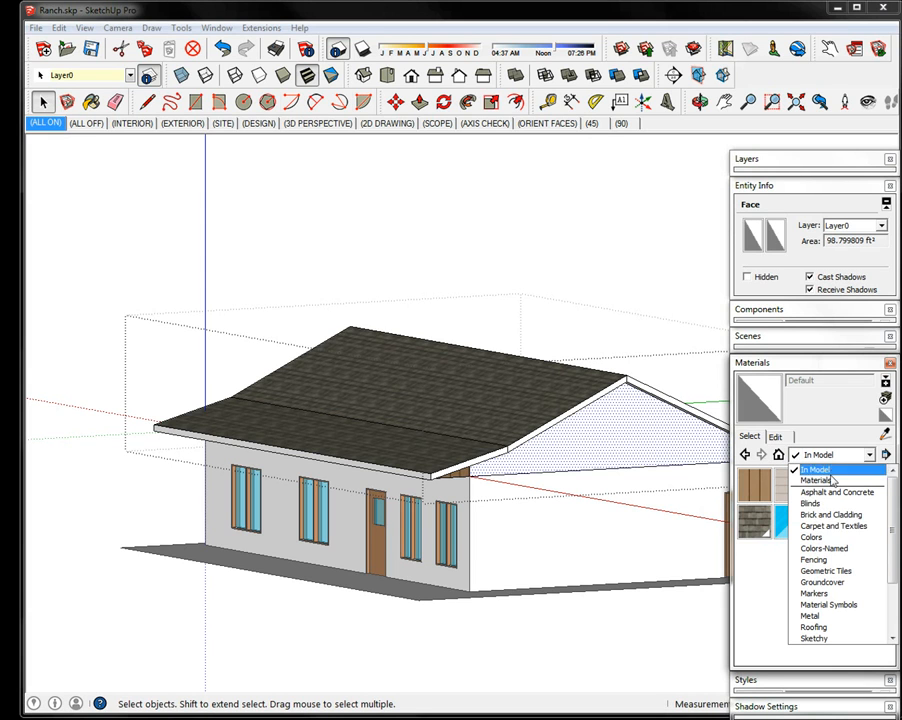
{"action": "left_click", "coordinate": [835, 526]}
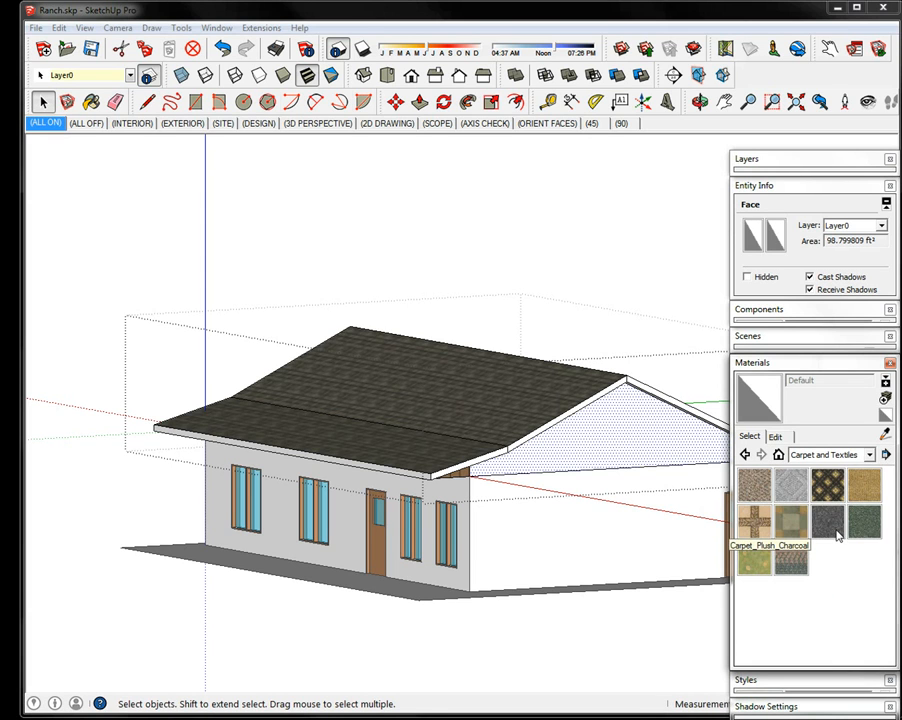
{"action": "left_click", "coordinate": [835, 455]}
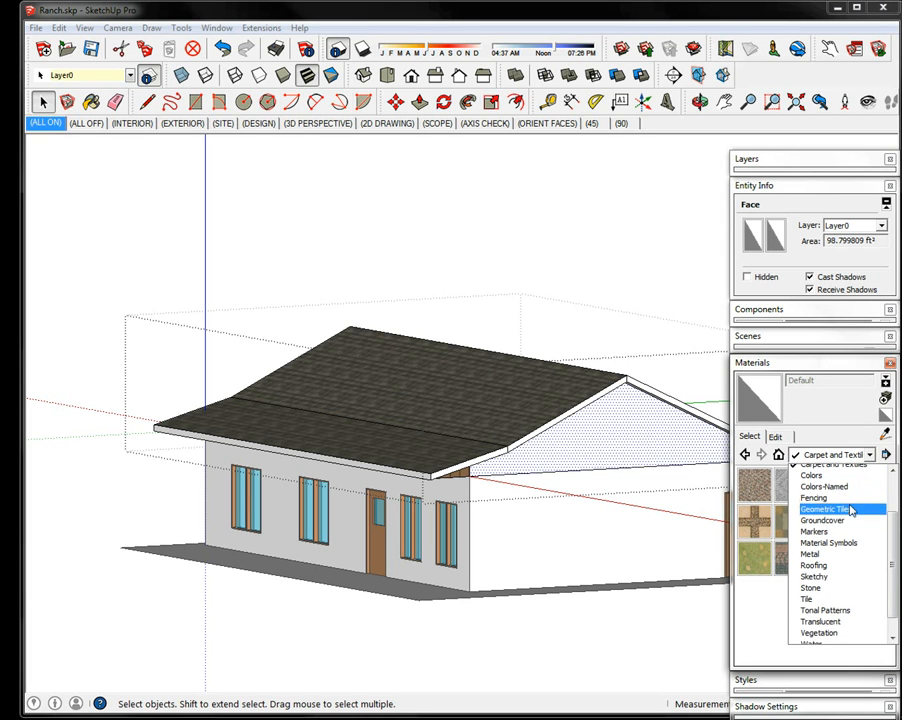
{"action": "scroll", "coordinate": [848, 505], "scroll_direction": "up", "scroll_amount": 2}
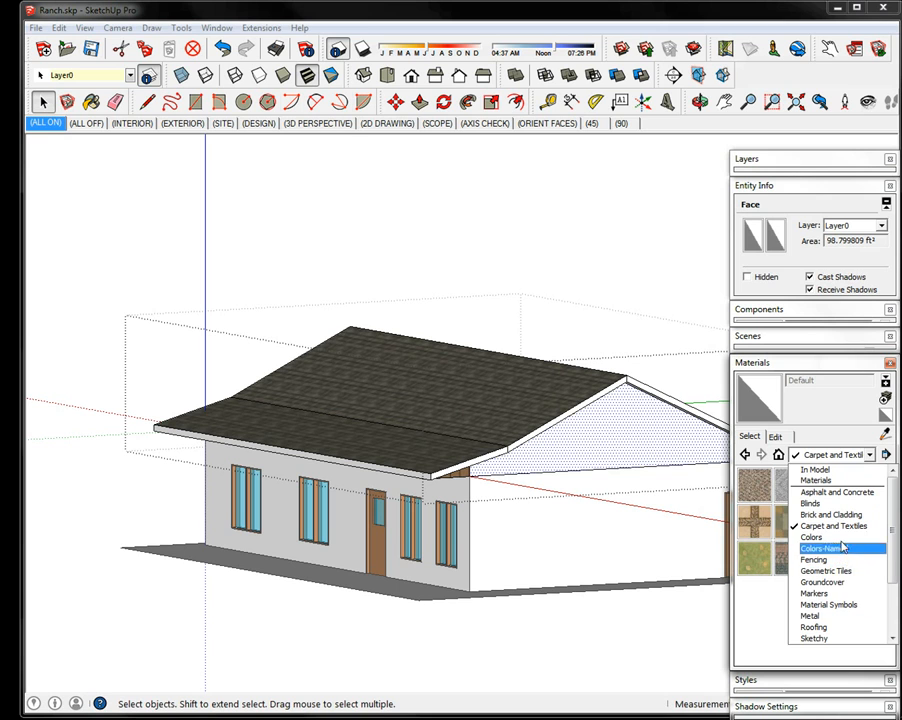
{"action": "left_click", "coordinate": [830, 514]}
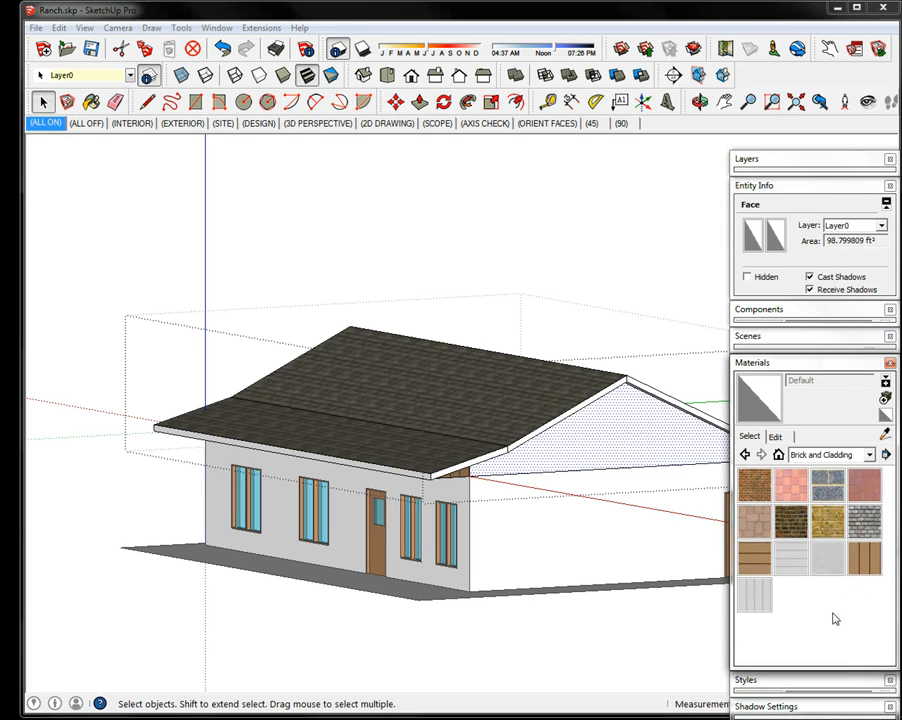
{"action": "left_click", "coordinate": [757, 562]}
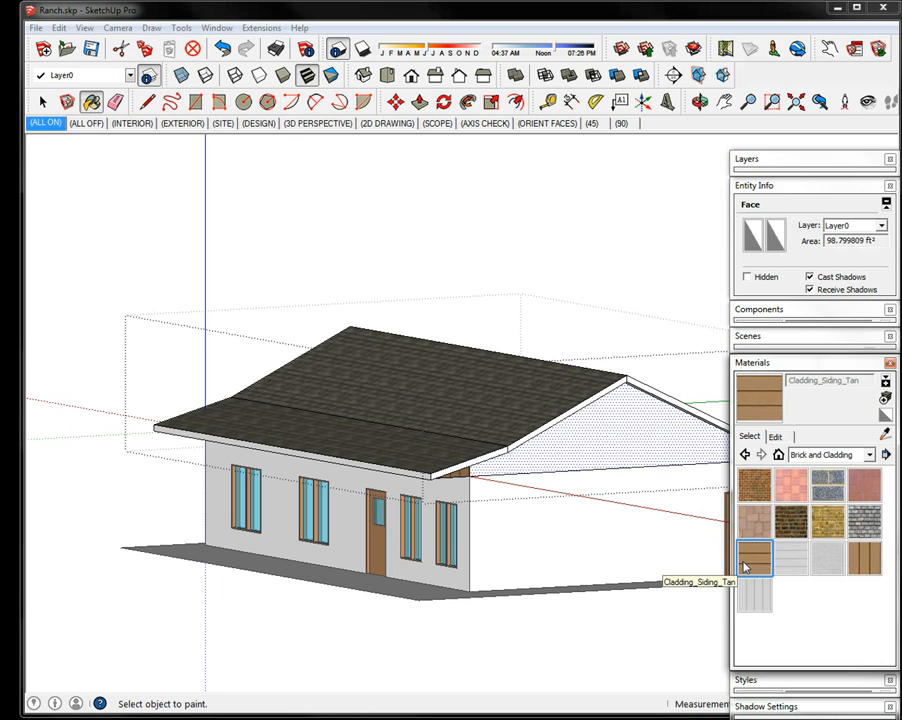
{"action": "left_click", "coordinate": [583, 422]}
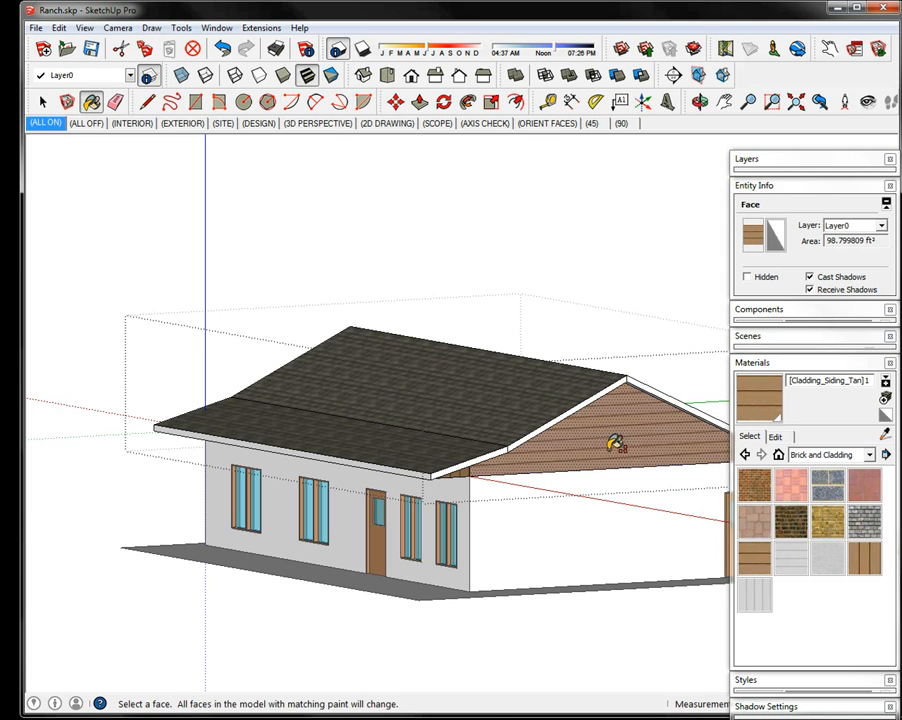
Reposition the siding texture on the gable face and rotate it a quarter turn so the boards run vertically.
{"action": "middle_click_drag", "start_coordinate": [556, 431], "coordinate": [423, 362]}
{"action": "scroll", "coordinate": [346, 346], "scroll_direction": "up", "scroll_amount": 2}
{"action": "scroll", "coordinate": [398, 378], "scroll_direction": "up", "scroll_amount": 2}
{"action": "scroll", "coordinate": [398, 378], "scroll_direction": "up", "scroll_amount": 2}
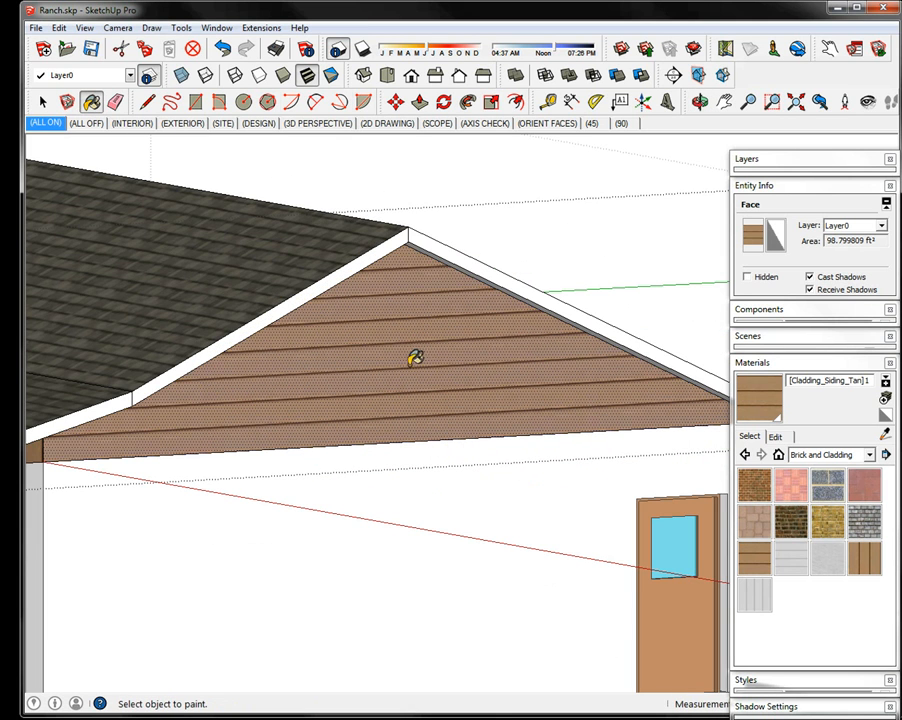
{"action": "key", "text": "space"}
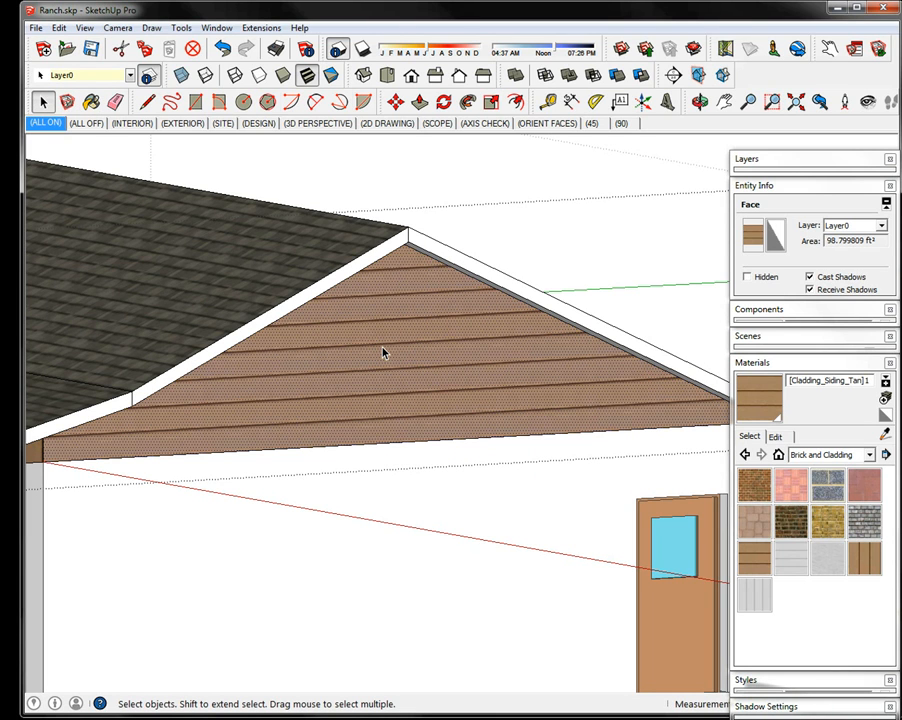
{"action": "right_click", "coordinate": [383, 352]}
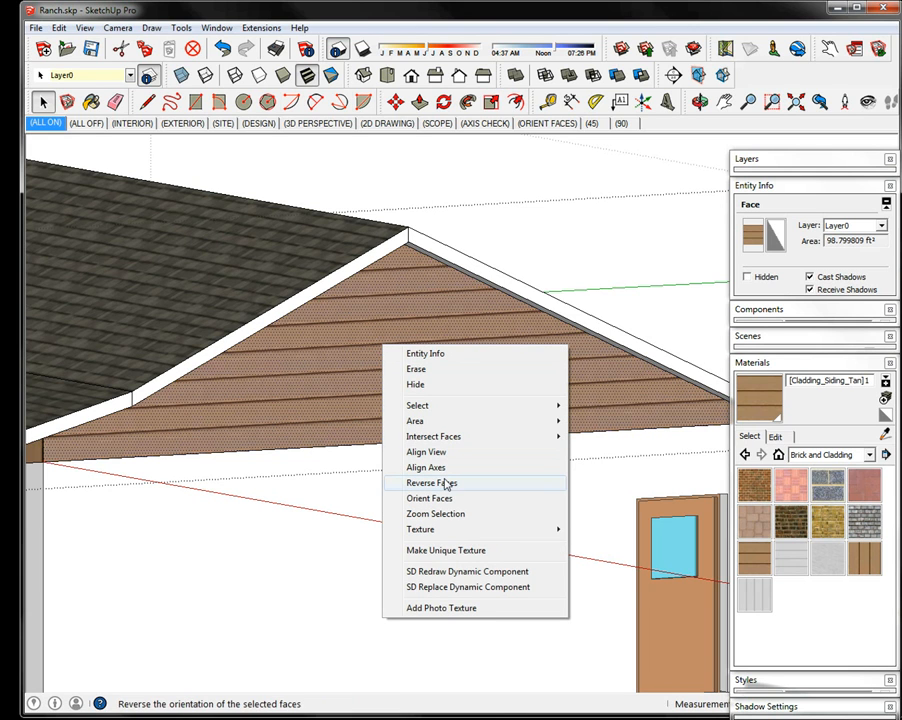
{"action": "mouse_move", "coordinate": [459, 533]}
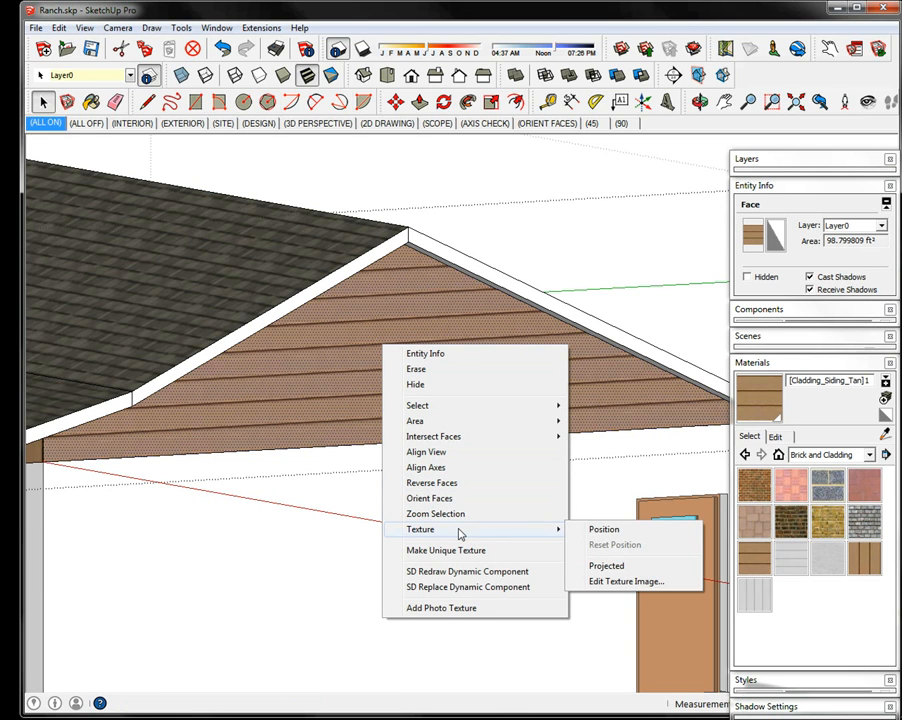
{"action": "left_click", "coordinate": [605, 531]}
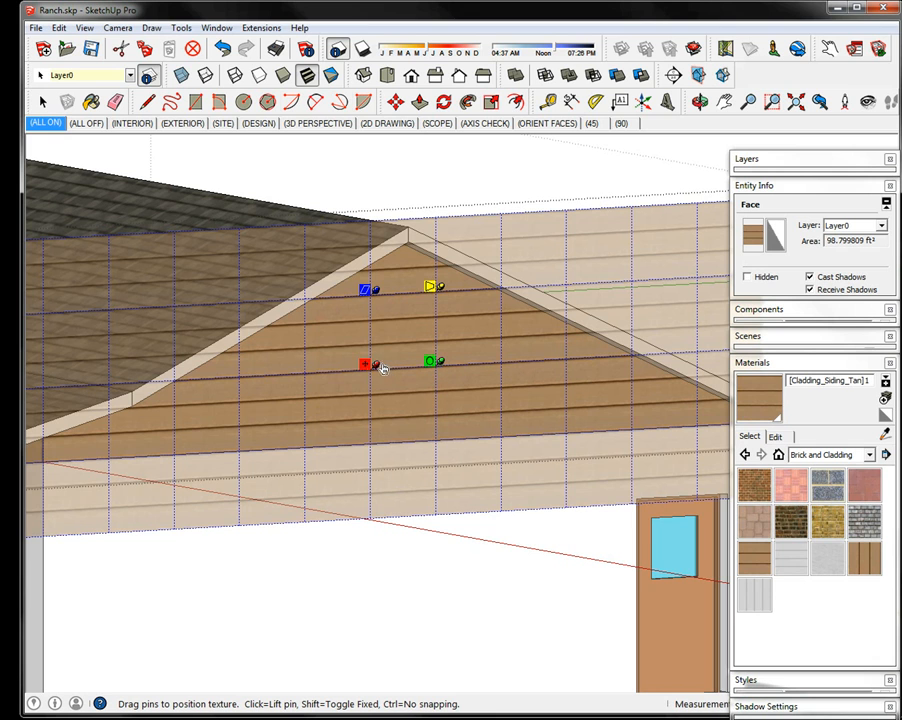
{"action": "left_click_drag", "start_coordinate": [372, 367], "coordinate": [364, 390]}
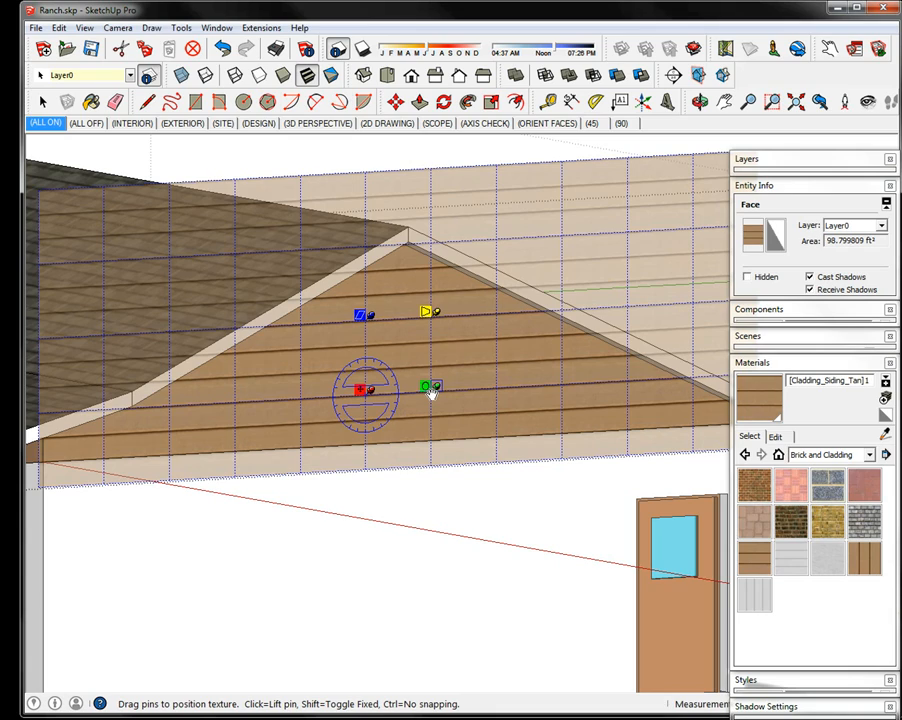
{"action": "left_click_drag", "start_coordinate": [432, 393], "coordinate": [364, 444]}
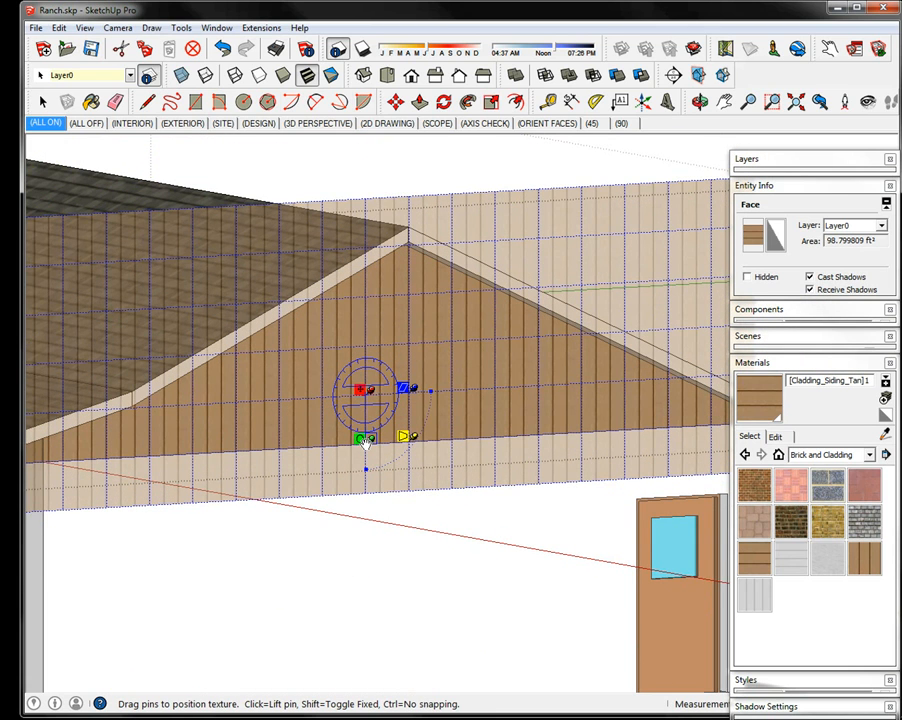
Adjust the scale of the gable's vertical siding texture so its boards are narrower than the original ones, and finish positioning it.
{"action": "mouse_move", "coordinate": [365, 443]}
{"action": "left_mouse_down"}
{"action": "mouse_move", "coordinate": [348, 439]}
{"action": "mouse_move", "coordinate": [369, 444]}
{"action": "left_mouse_up"}
{"action": "mouse_move", "coordinate": [368, 450]}
{"action": "left_mouse_down"}
{"action": "mouse_move", "coordinate": [368, 485]}
{"action": "mouse_move", "coordinate": [368, 470]}
{"action": "left_mouse_up"}
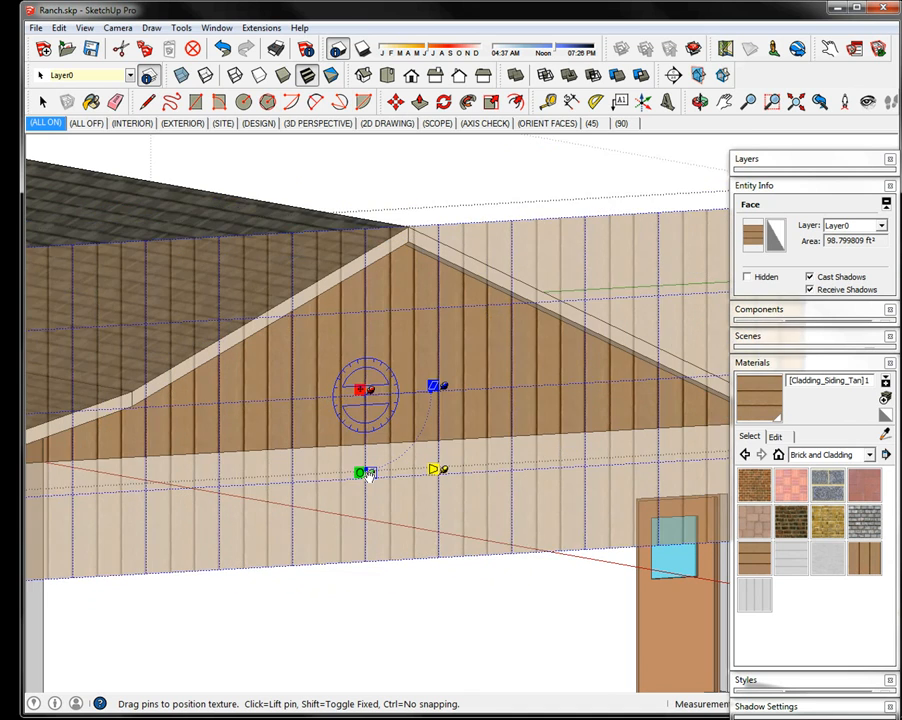
{"action": "left_click_drag", "start_coordinate": [370, 465], "coordinate": [364, 452]}
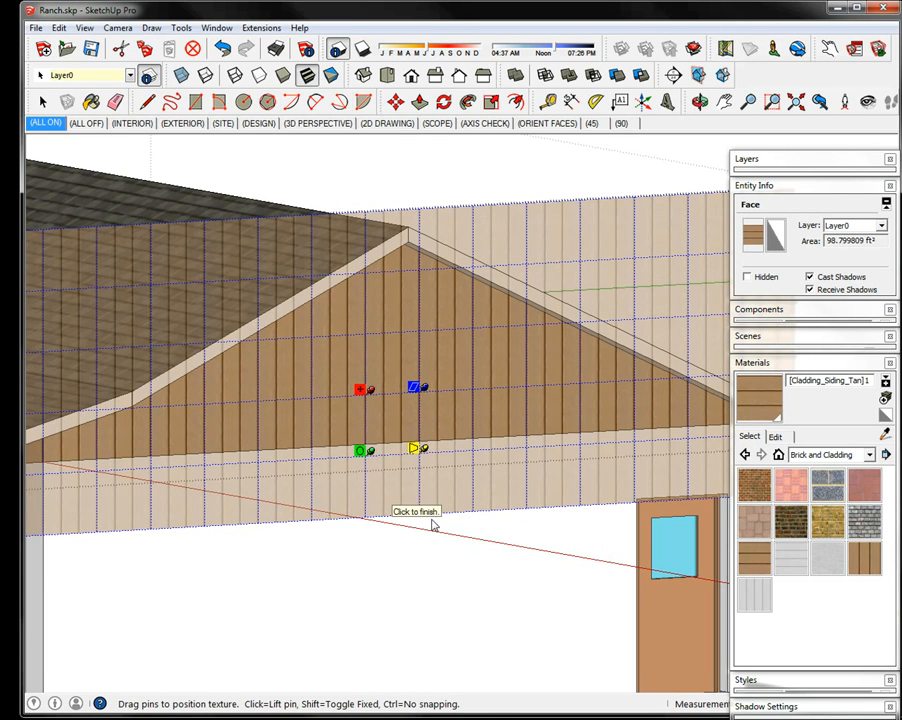
{"action": "left_click", "coordinate": [806, 362]}
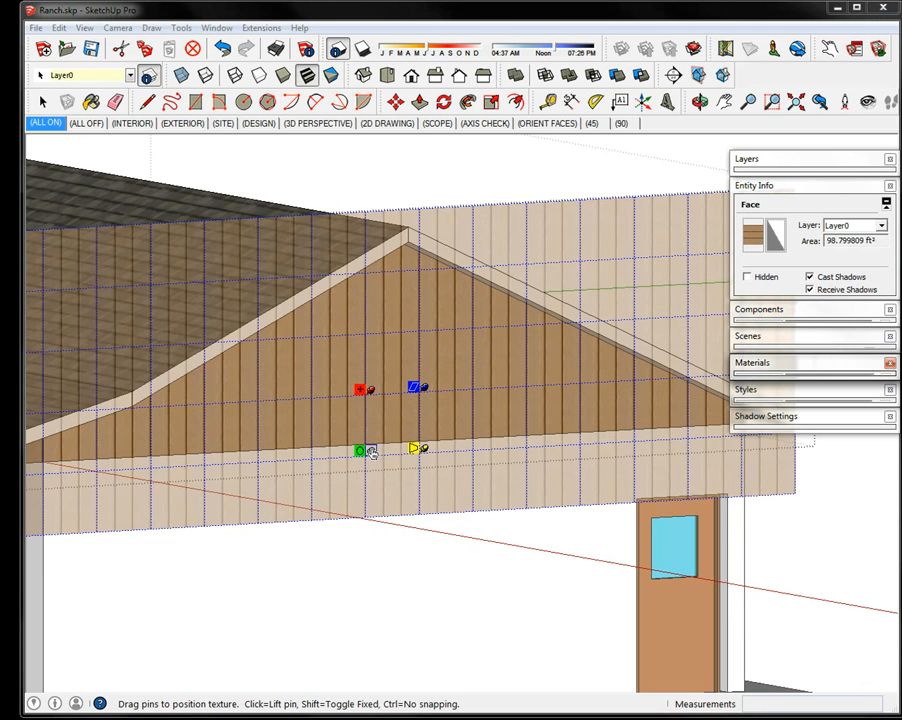
{"action": "mouse_move", "coordinate": [368, 452]}
{"action": "left_mouse_down"}
{"action": "mouse_move", "coordinate": [369, 474]}
{"action": "mouse_move", "coordinate": [365, 438]}
{"action": "mouse_move", "coordinate": [368, 452]}
{"action": "left_mouse_up"}
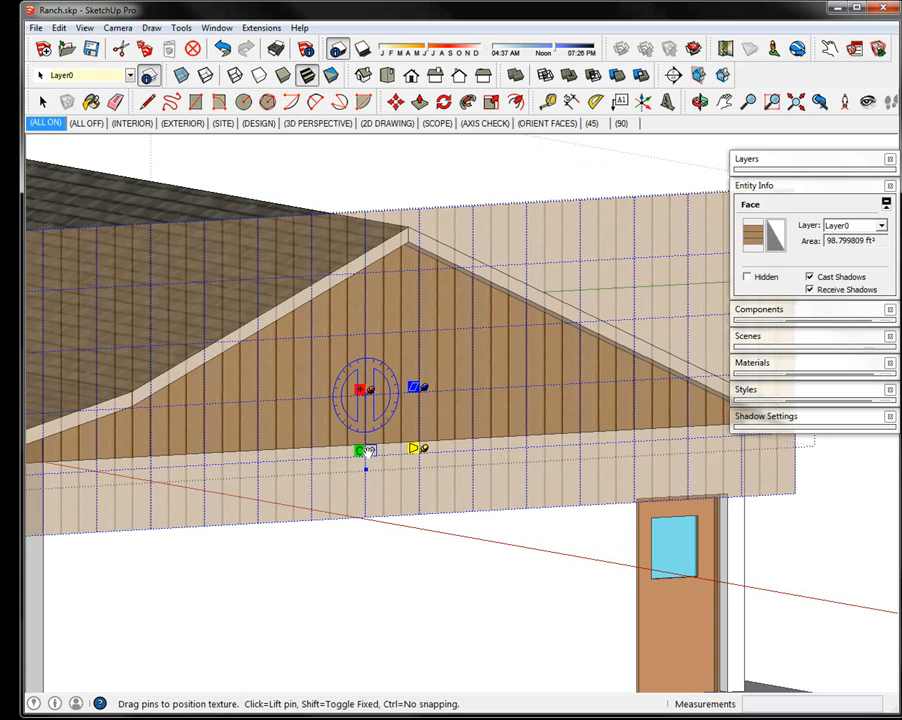
{"action": "right_click", "coordinate": [371, 410]}
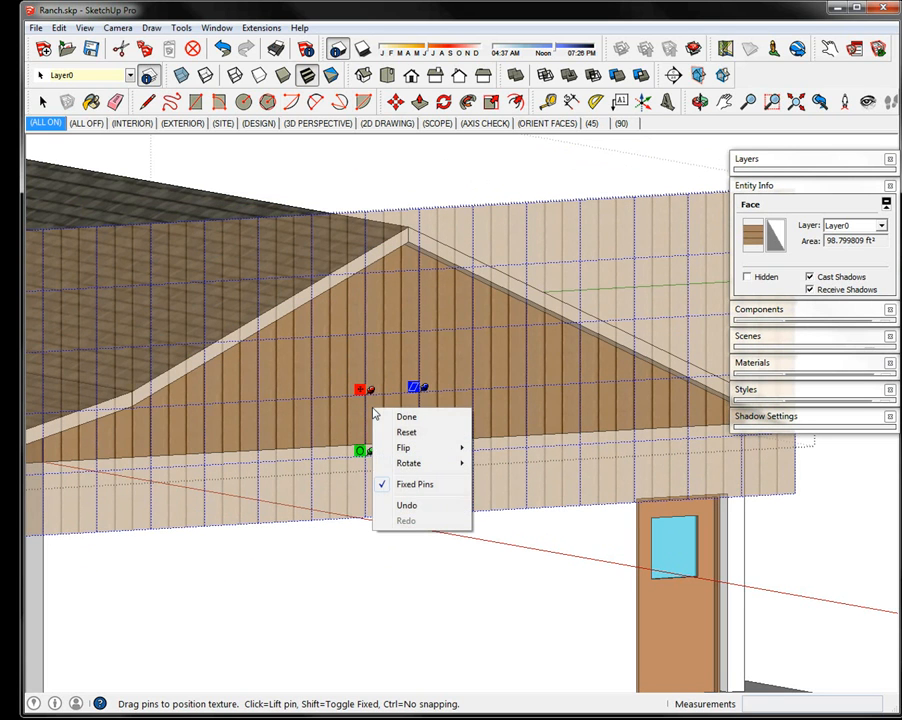
{"action": "left_click", "coordinate": [415, 418]}
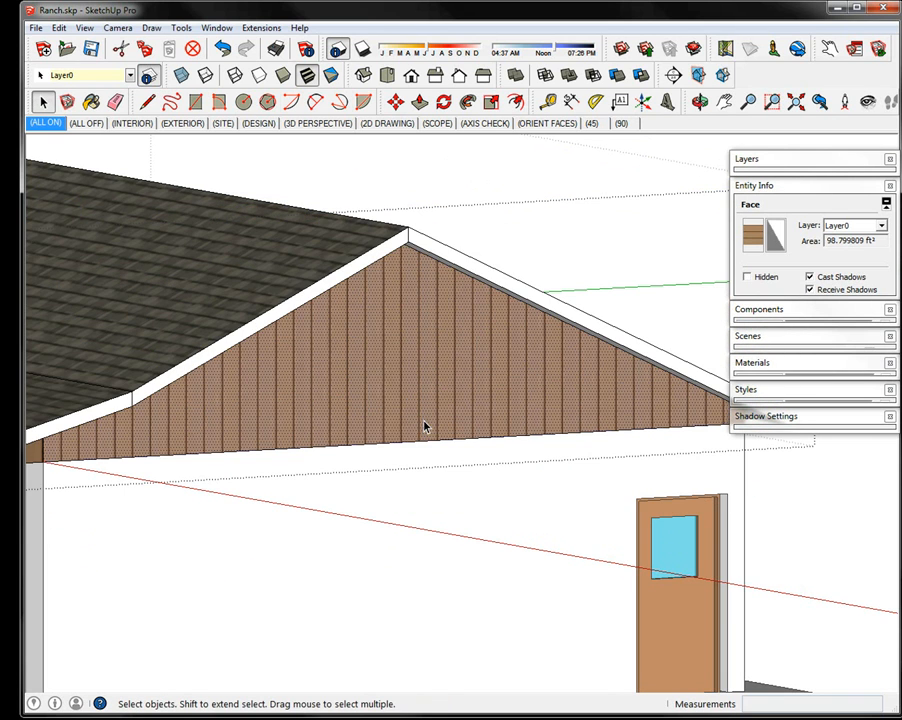
Try repainting the gable face with the library's Cladding_Siding_Tan material, and undo the paint.
{"action": "scroll", "coordinate": [352, 526], "scroll_direction": "down", "scroll_amount": 5}
{"action": "middle_click_drag", "start_coordinate": [352, 523], "coordinate": [349, 557]}
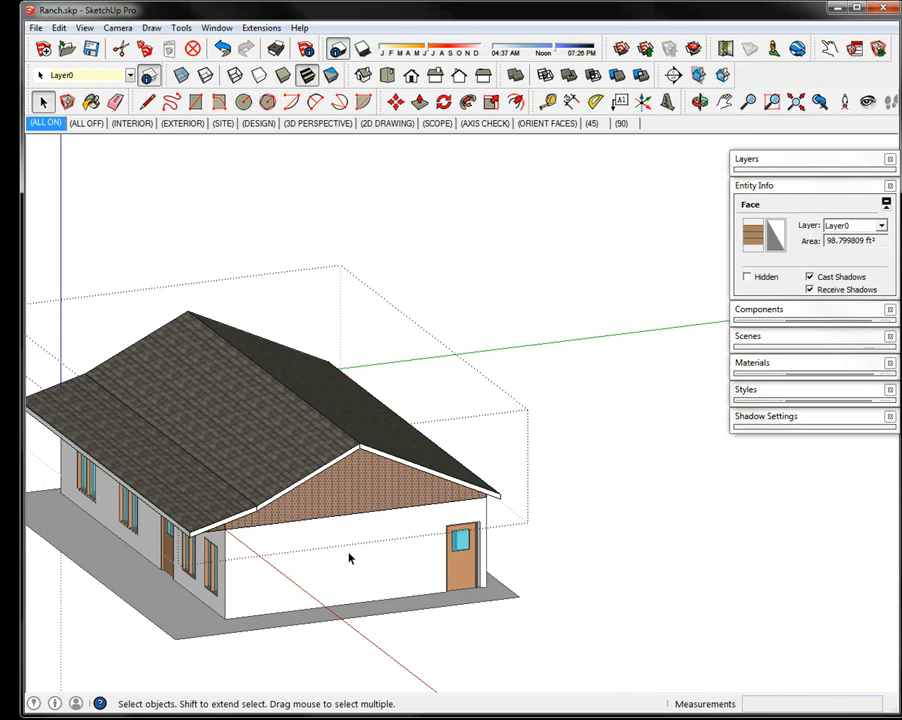
{"action": "left_click", "coordinate": [792, 364]}
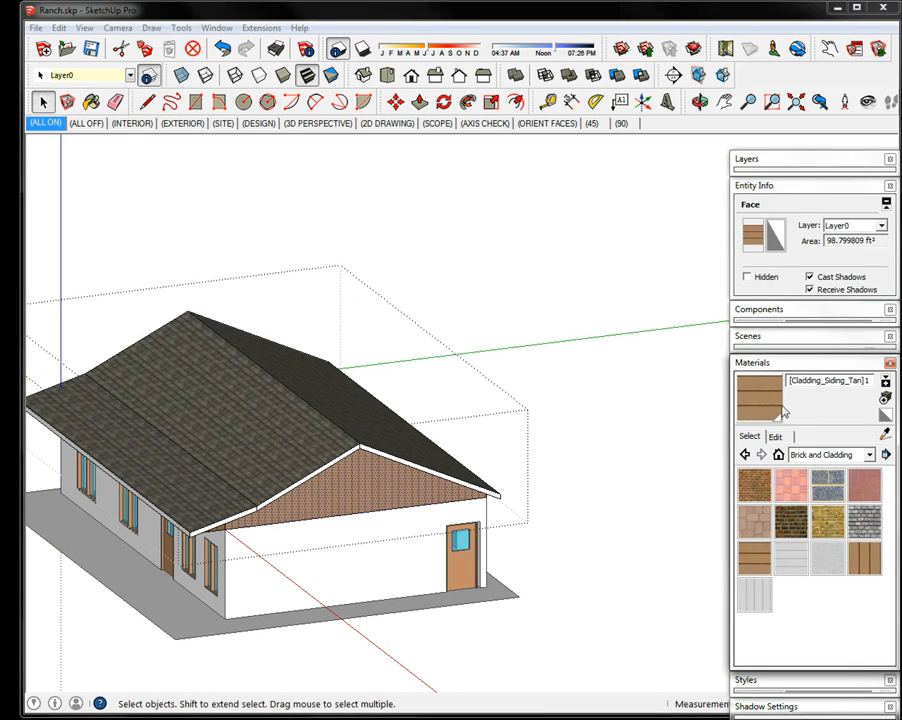
{"action": "left_click", "coordinate": [754, 557]}
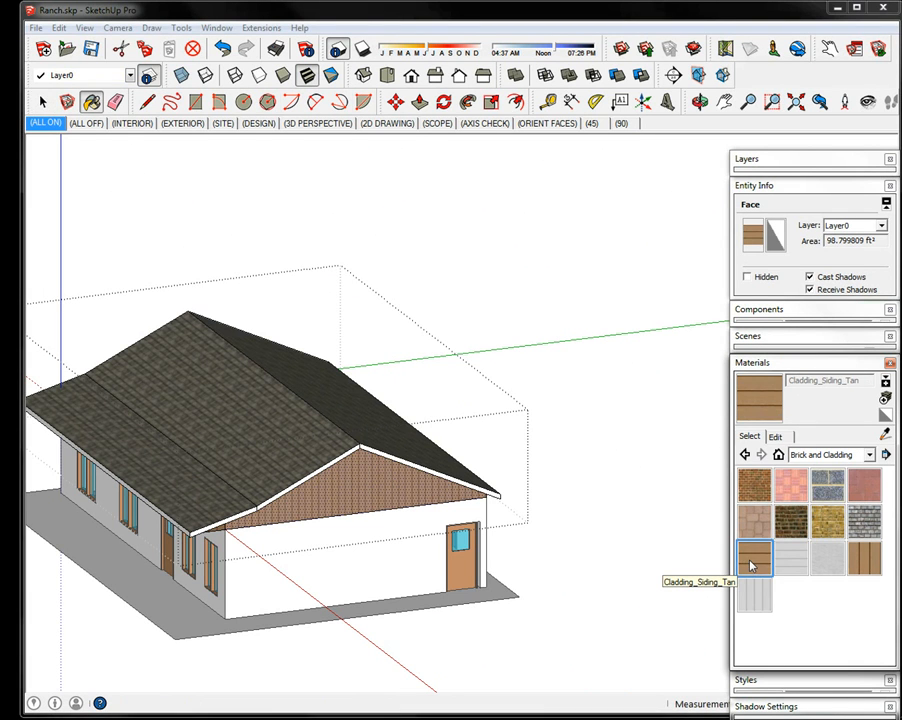
{"action": "right_click", "coordinate": [747, 563]}
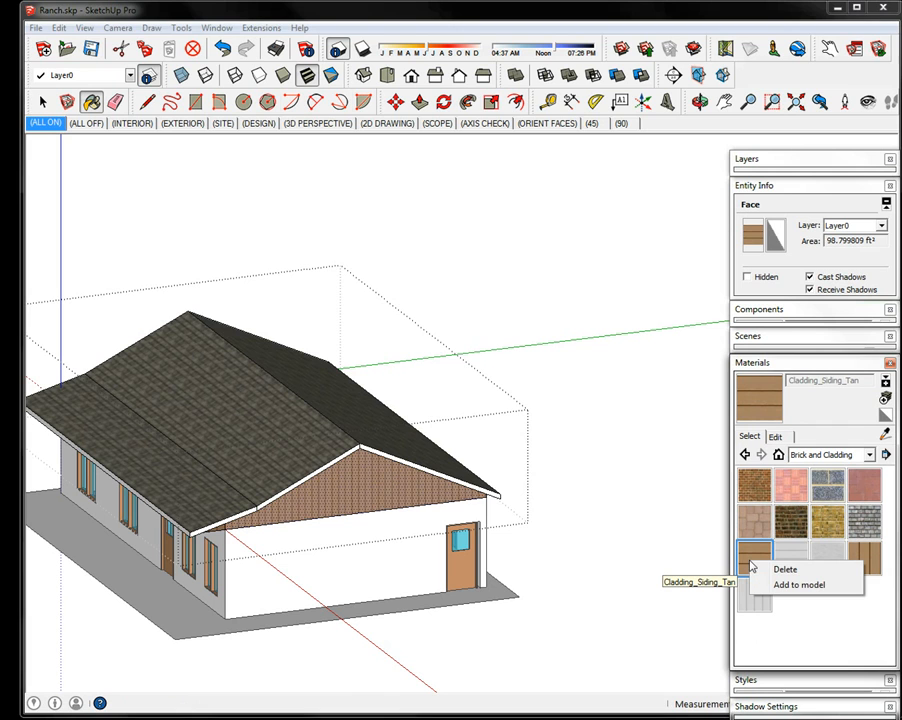
{"action": "left_click", "coordinate": [330, 486]}
{"action": "key", "text": "ctrl+z"}
{"action": "key", "text": "space"}
Open the gable face's siding texture image for editing in the external image viewer.
{"action": "right_click", "coordinate": [339, 497]}
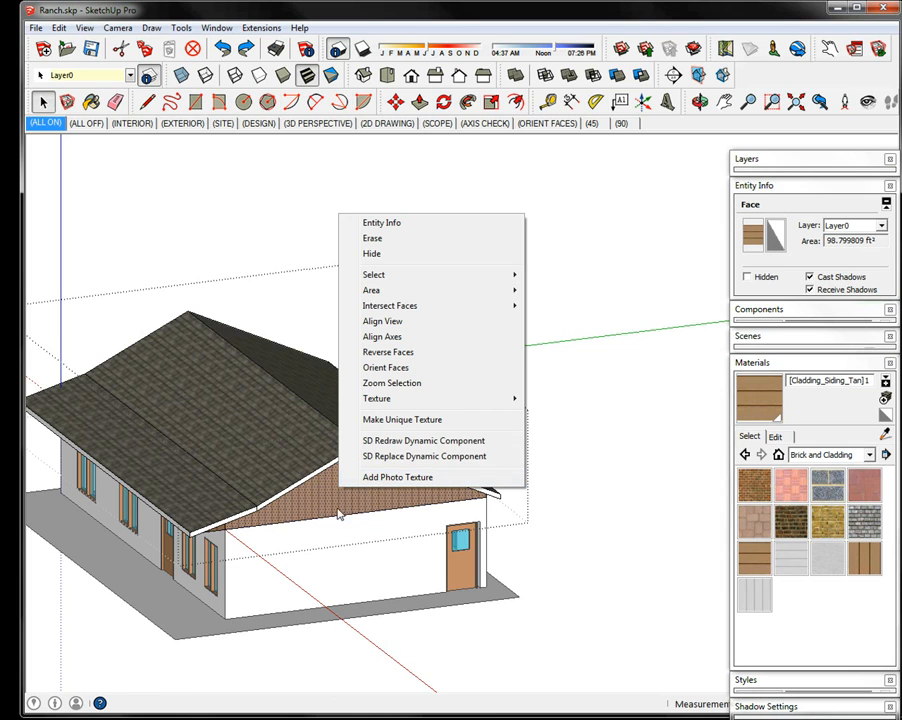
{"action": "mouse_move", "coordinate": [364, 404]}
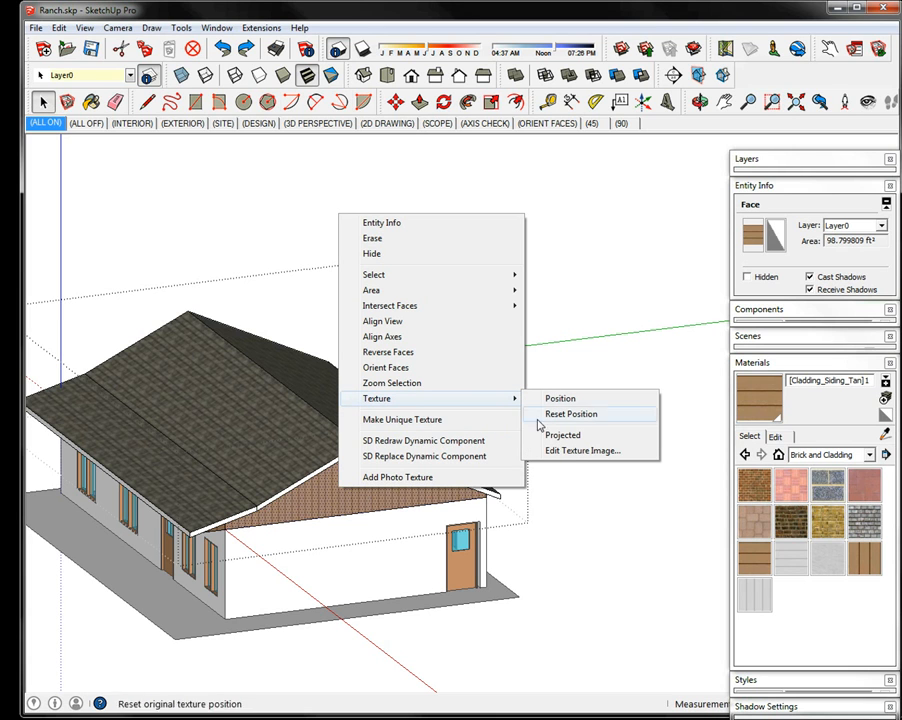
{"action": "left_click", "coordinate": [580, 451]}
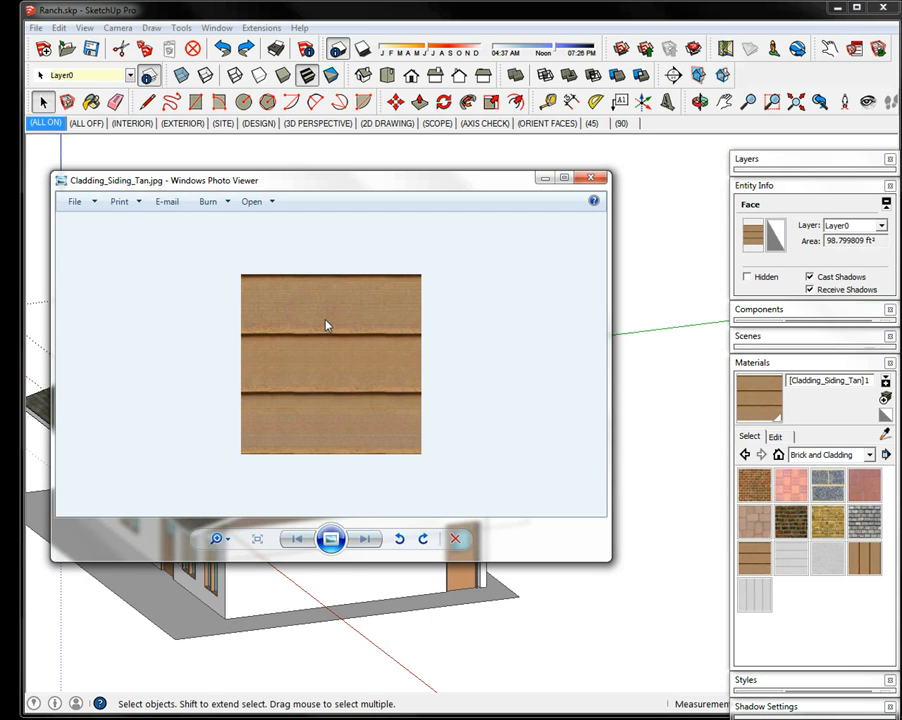
Save a copy of the unrotated siding image in the Dropbox Sketchup folder, replacing Vertical_Cladding_Siding_Tan.jpg.
{"action": "left_click", "coordinate": [94, 203]}
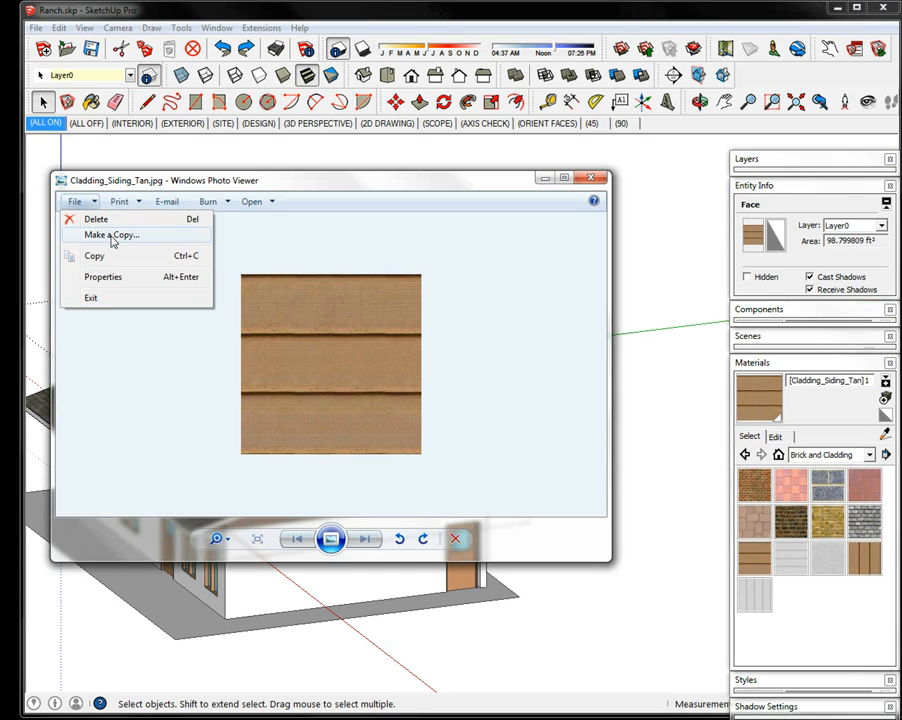
{"action": "left_click", "coordinate": [113, 236]}
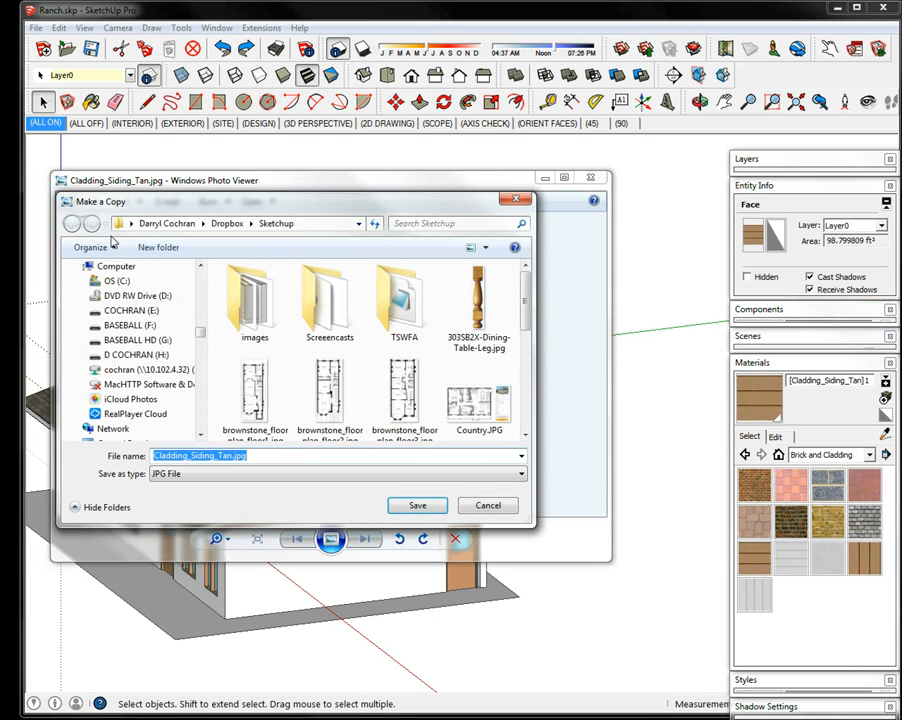
{"action": "left_click_drag", "start_coordinate": [524, 270], "coordinate": [524, 366]}
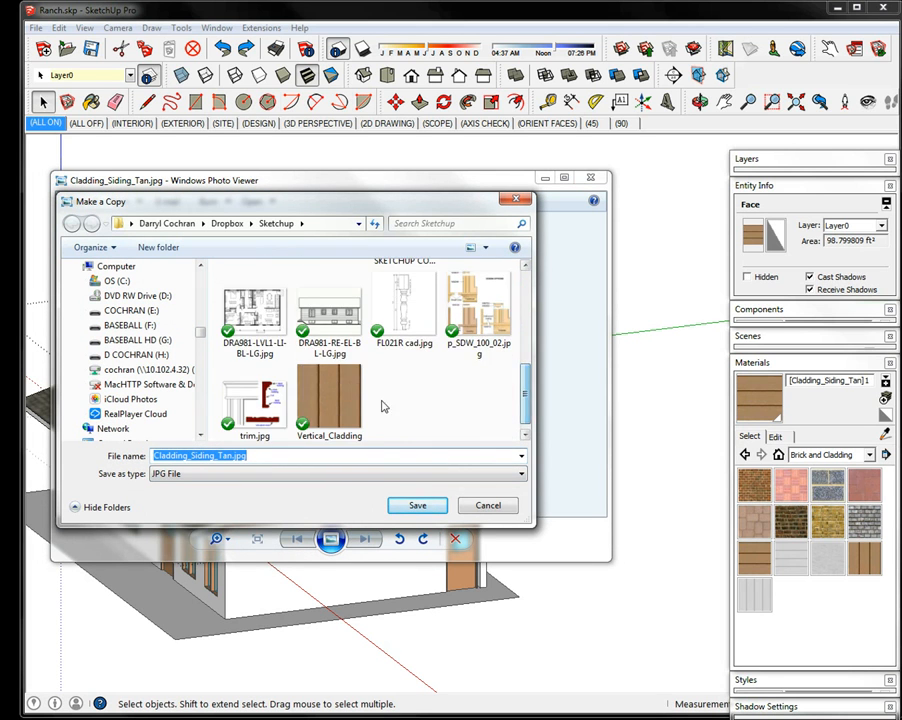
{"action": "left_click", "coordinate": [329, 400]}
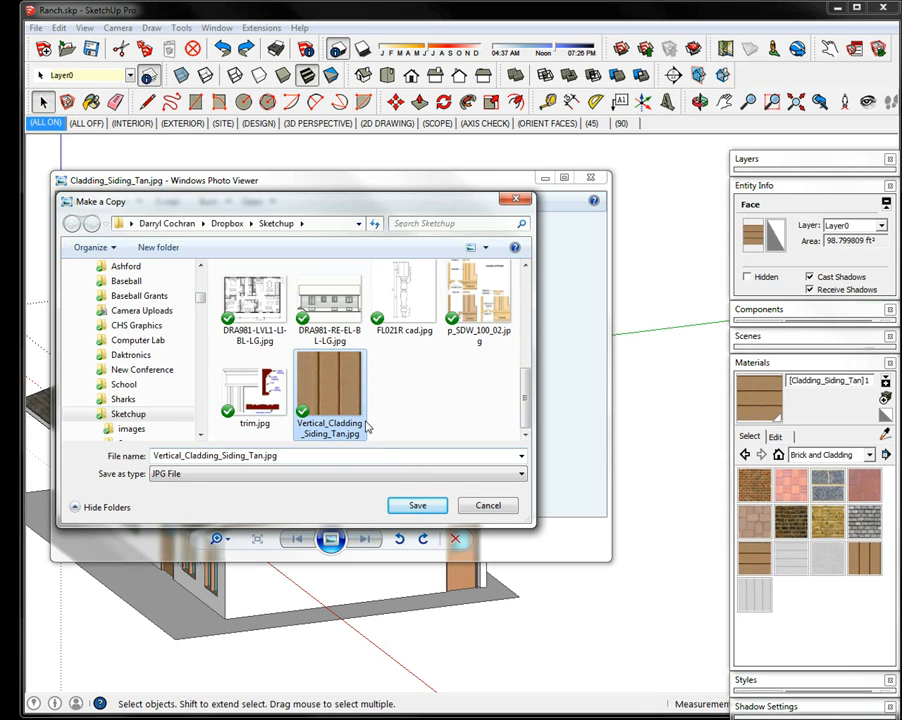
{"action": "left_click", "coordinate": [416, 507]}
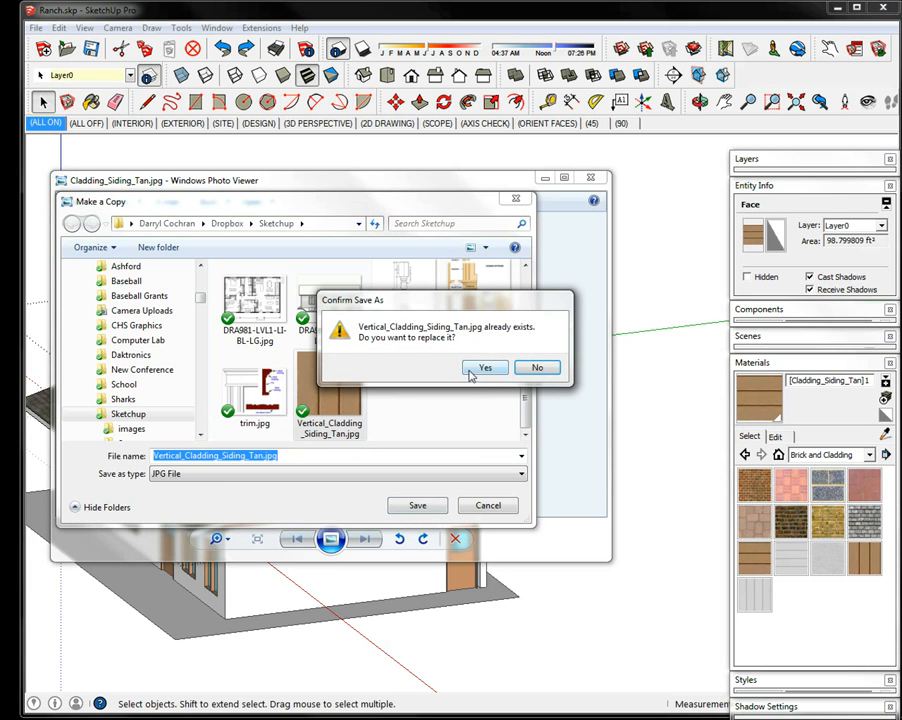
{"action": "left_click", "coordinate": [478, 369]}
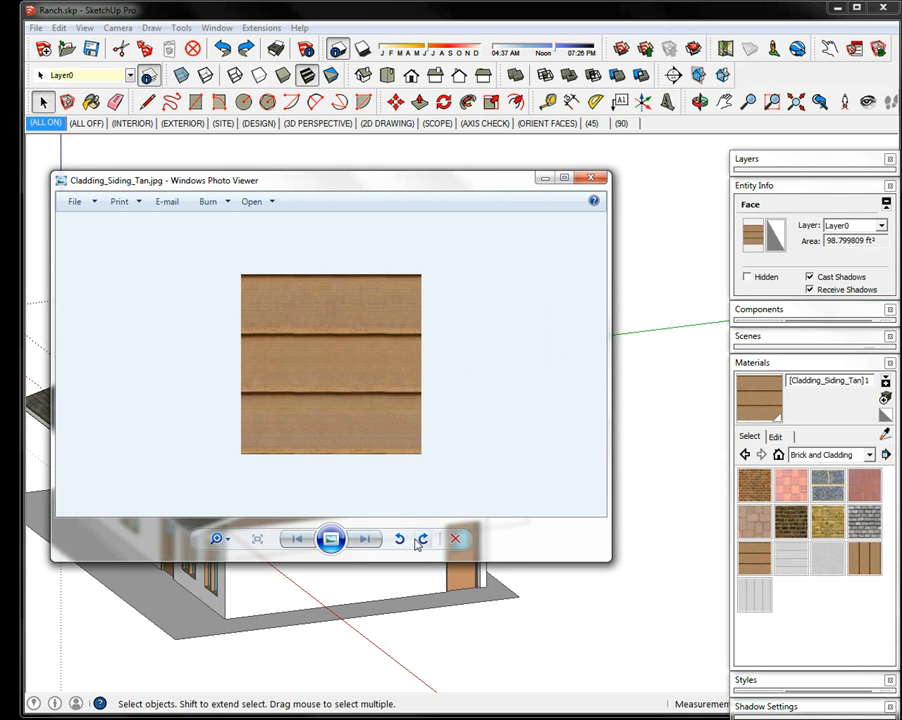
Rotate the siding image clockwise by three quarter turns so the boards run vertically.
{"action": "left_click", "coordinate": [420, 539]}
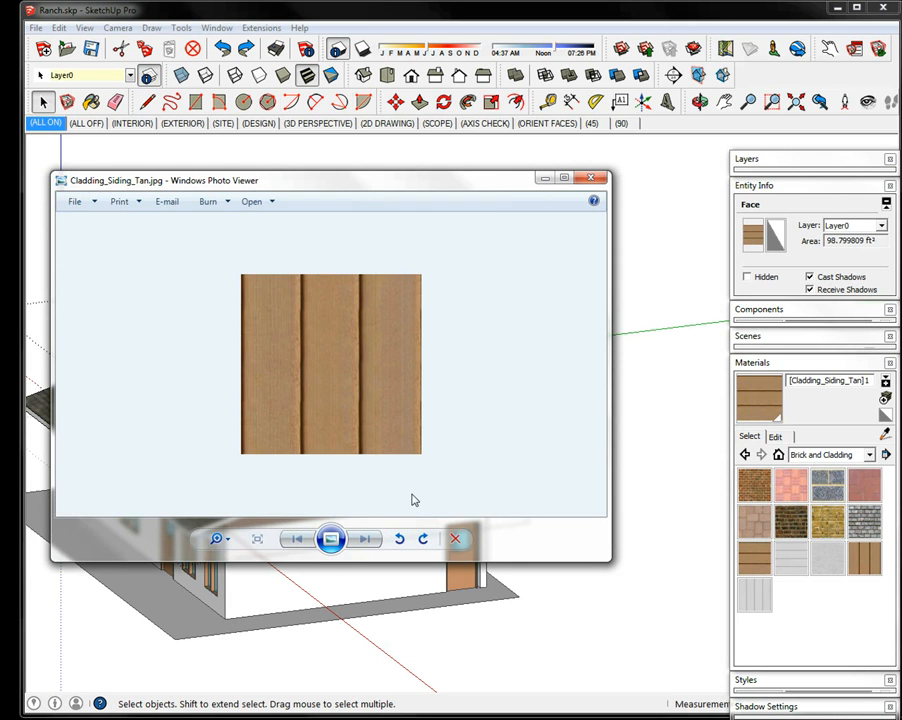
{"action": "left_click", "coordinate": [423, 539]}
{"action": "left_click", "coordinate": [423, 539]}
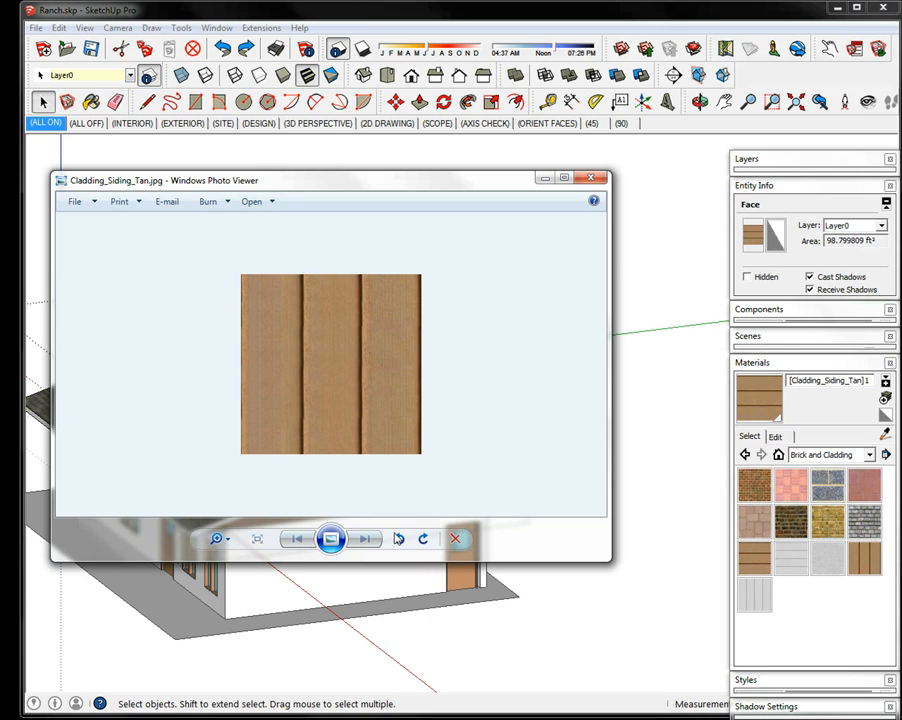
Save a copy of the rotated siding image over Vertical_Cladding_Siding_Tan.jpg in the Sketchup folder, and return to the SketchUp model.
{"action": "left_click", "coordinate": [93, 204]}
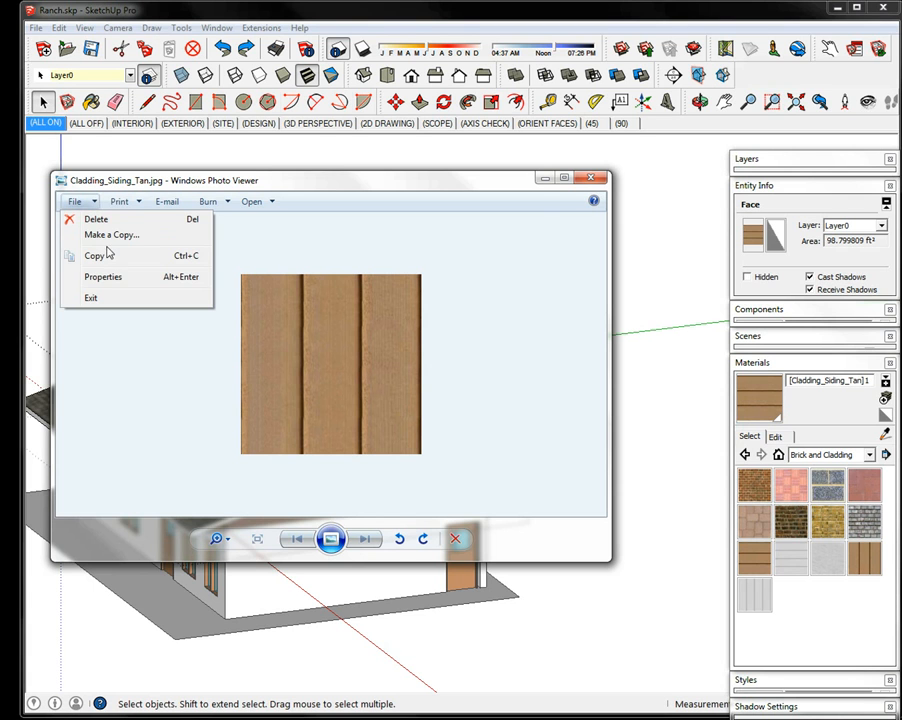
{"action": "left_click", "coordinate": [86, 236]}
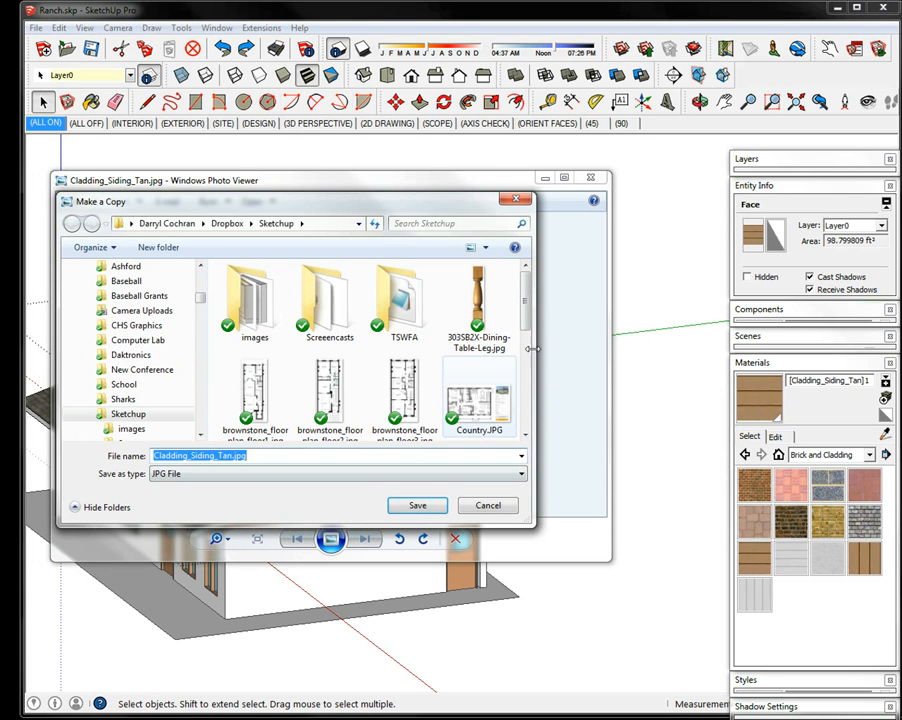
{"action": "left_click_drag", "start_coordinate": [526, 302], "coordinate": [533, 415]}
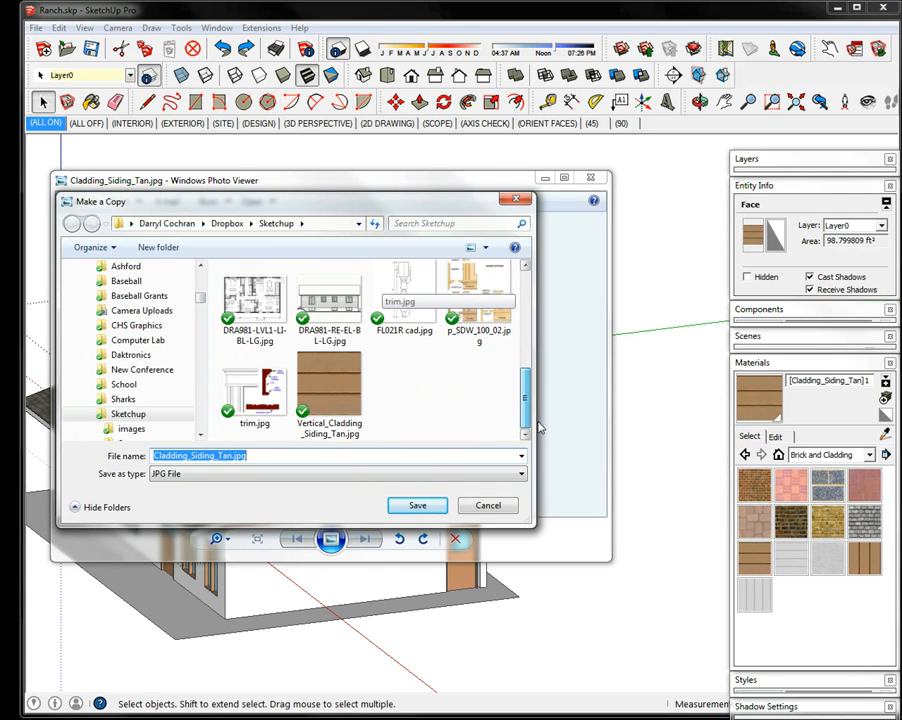
{"action": "left_click", "coordinate": [332, 395]}
{"action": "left_click", "coordinate": [411, 508]}
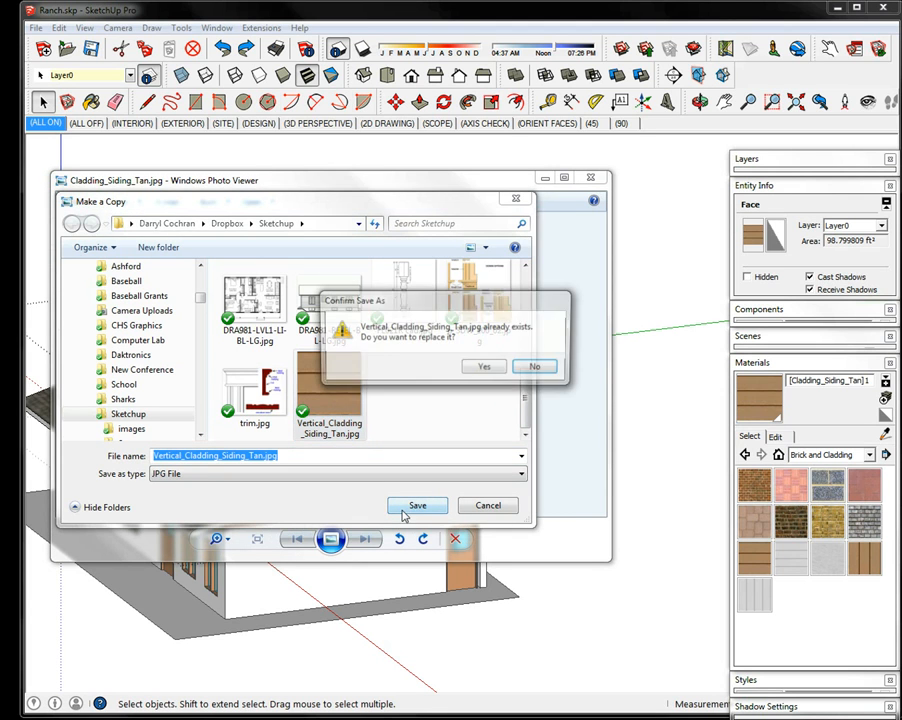
{"action": "left_click", "coordinate": [484, 368]}
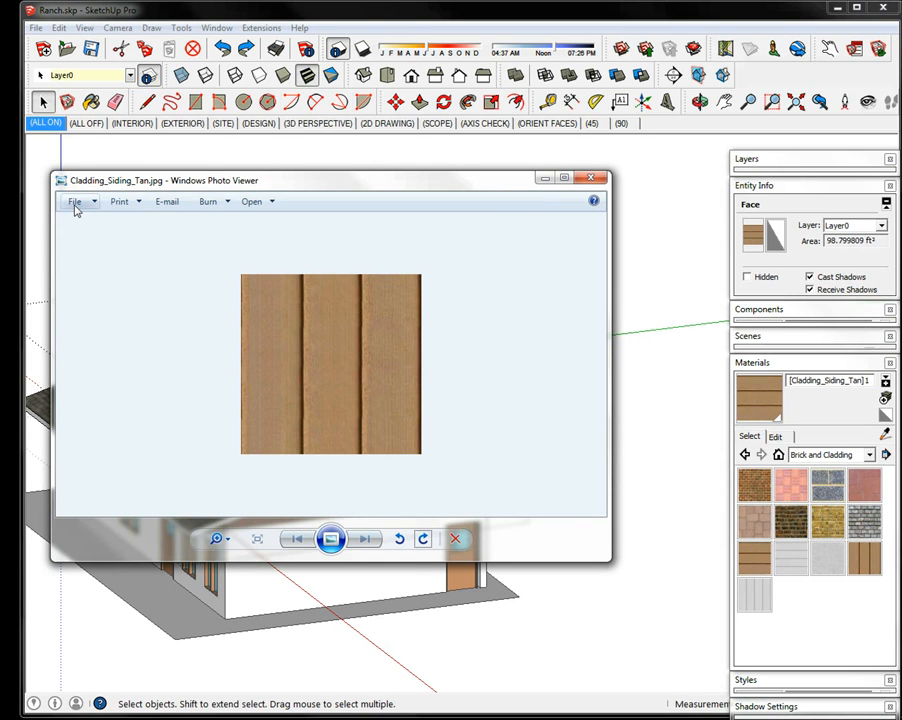
{"action": "left_click", "coordinate": [590, 180]}
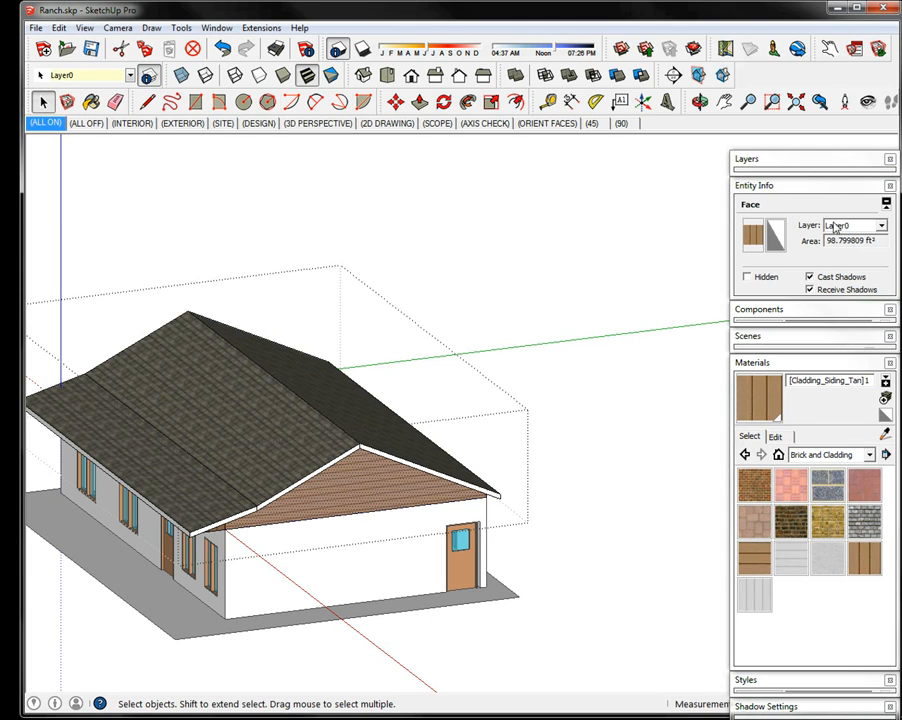
{"action": "left_click", "coordinate": [806, 186]}
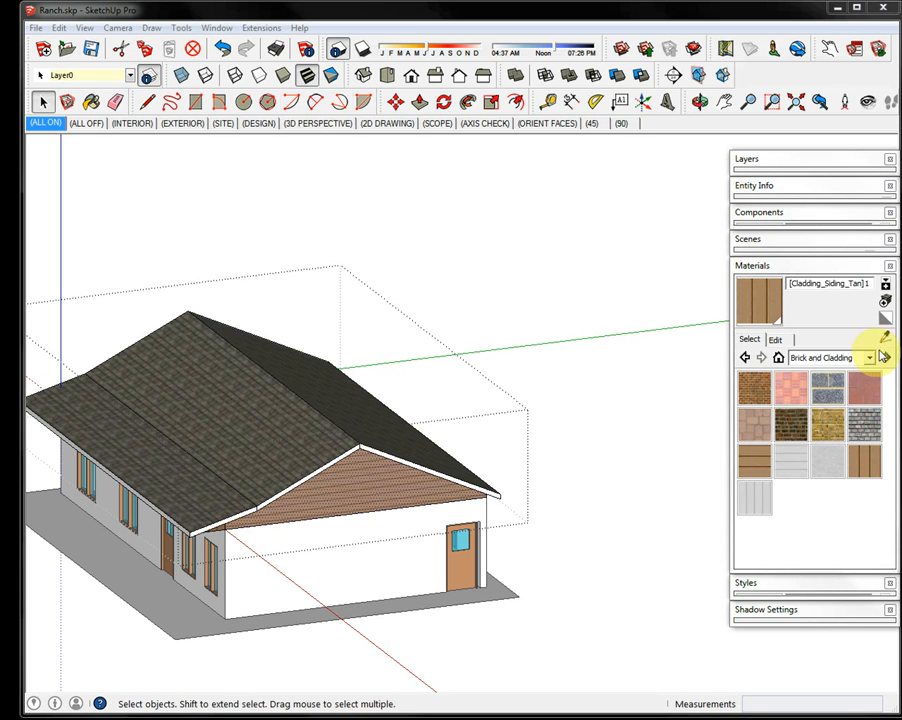
{"action": "left_click", "coordinate": [885, 302]}
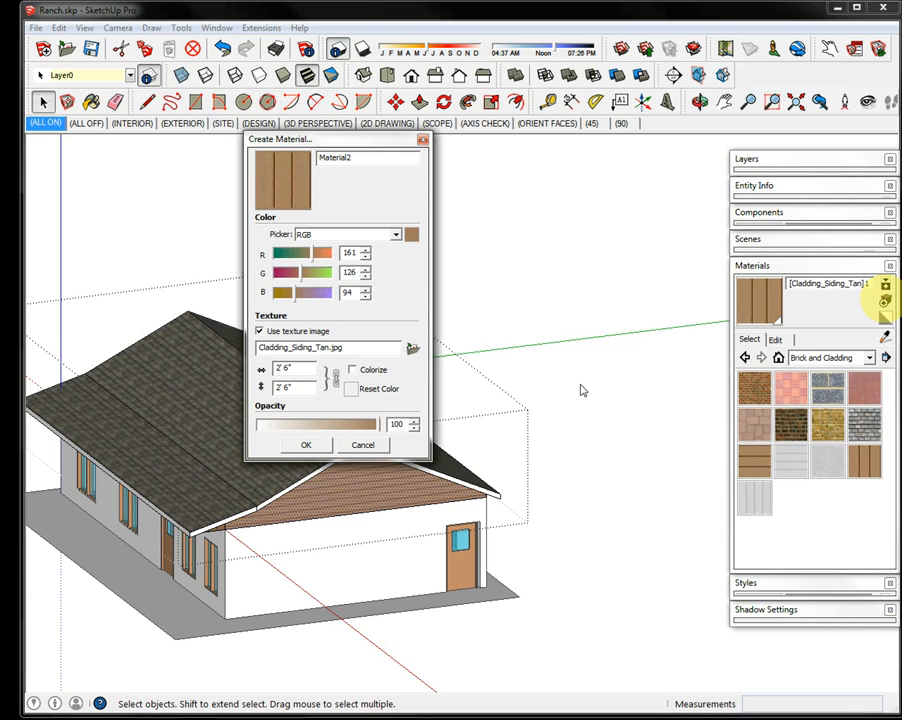
{"action": "left_click", "coordinate": [363, 446]}
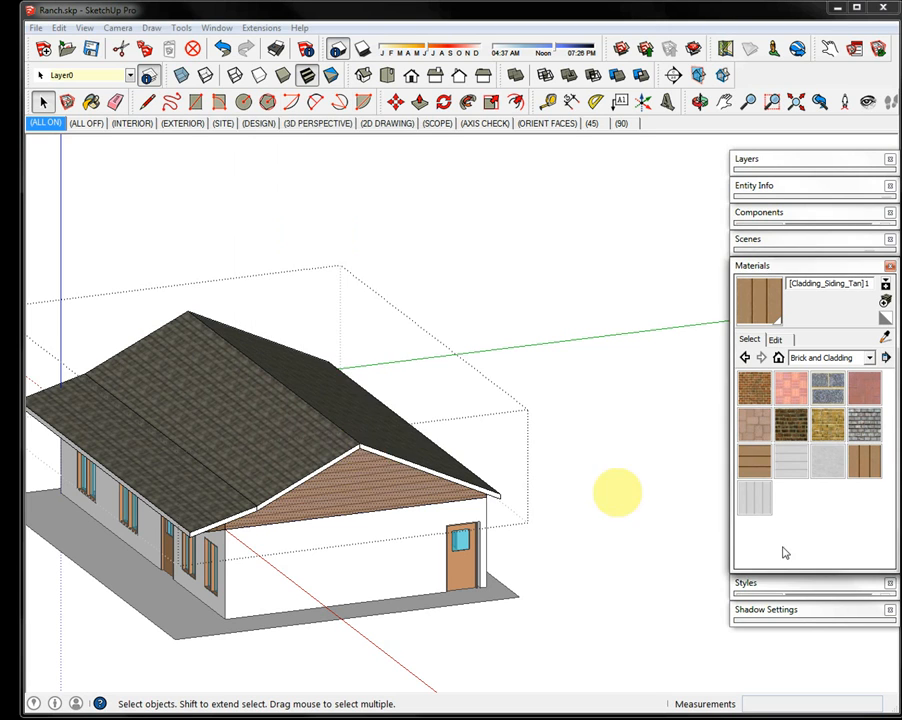
Start creating a new material based on Cladding_Siding_Tan and set its color picker to Color Wheel.
{"action": "left_click", "coordinate": [766, 456]}
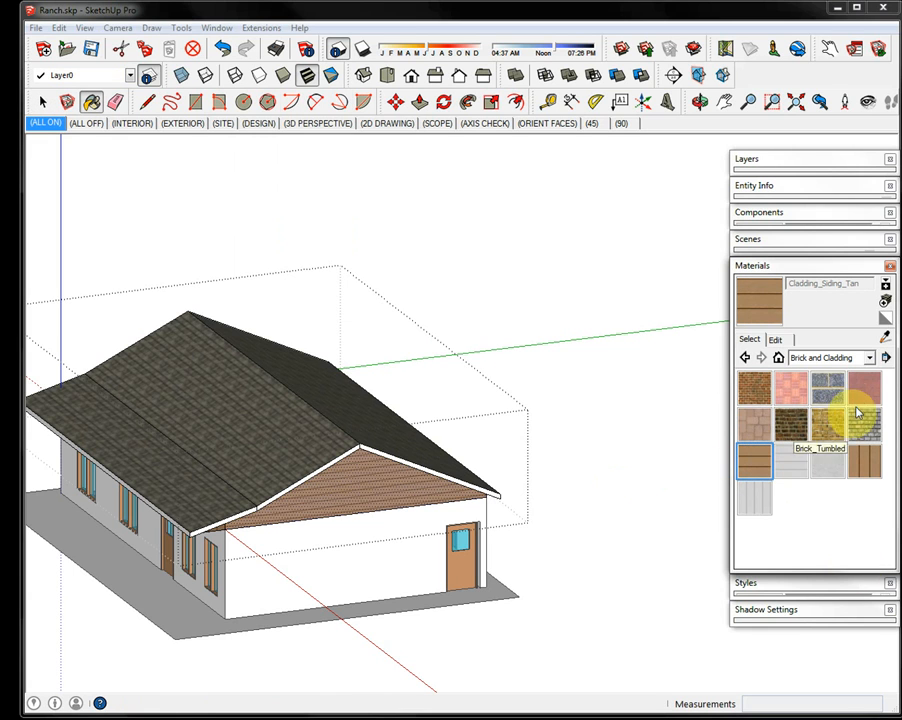
{"action": "left_click", "coordinate": [885, 301]}
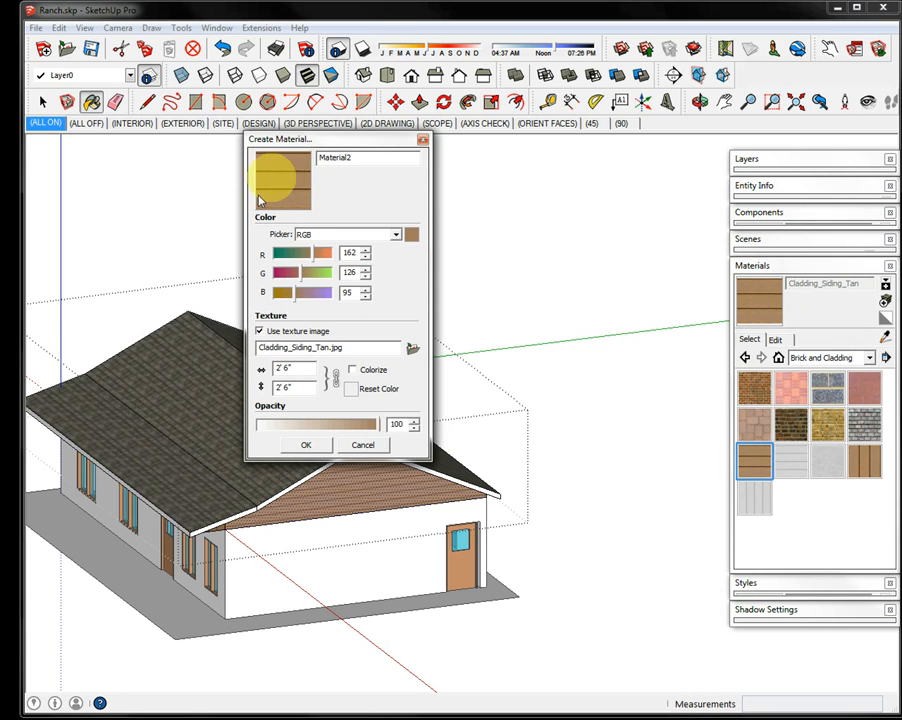
{"action": "left_click", "coordinate": [396, 235]}
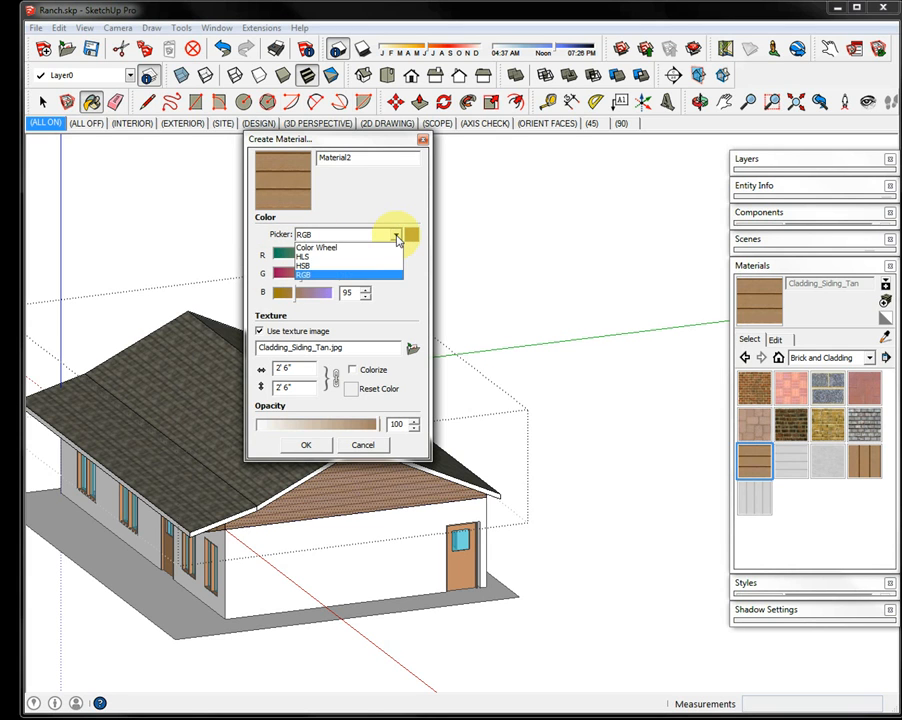
{"action": "left_click", "coordinate": [370, 248]}
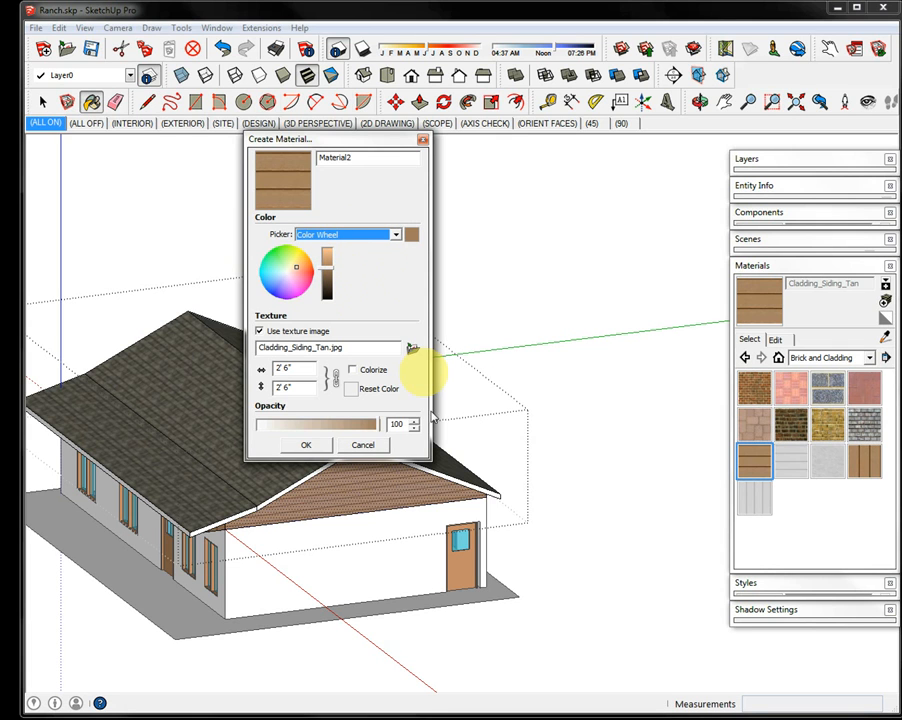
Load Vertical_Cladding_Siding_Tan.jpg from the Dropbox Sketchup folder as the new material's texture image.
{"action": "left_click", "coordinate": [413, 353]}
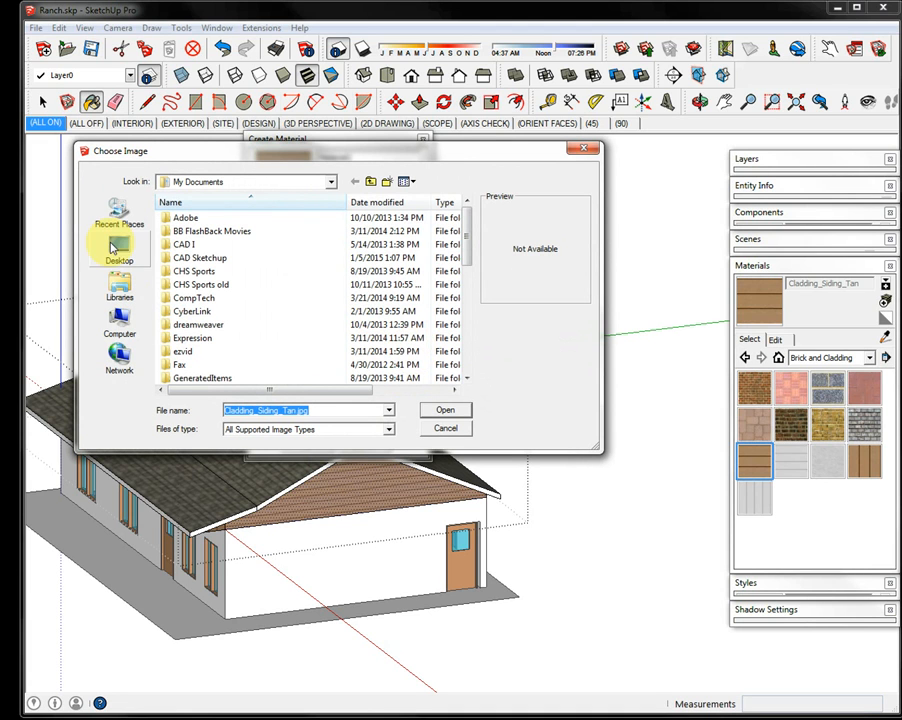
{"action": "left_click", "coordinate": [119, 286]}
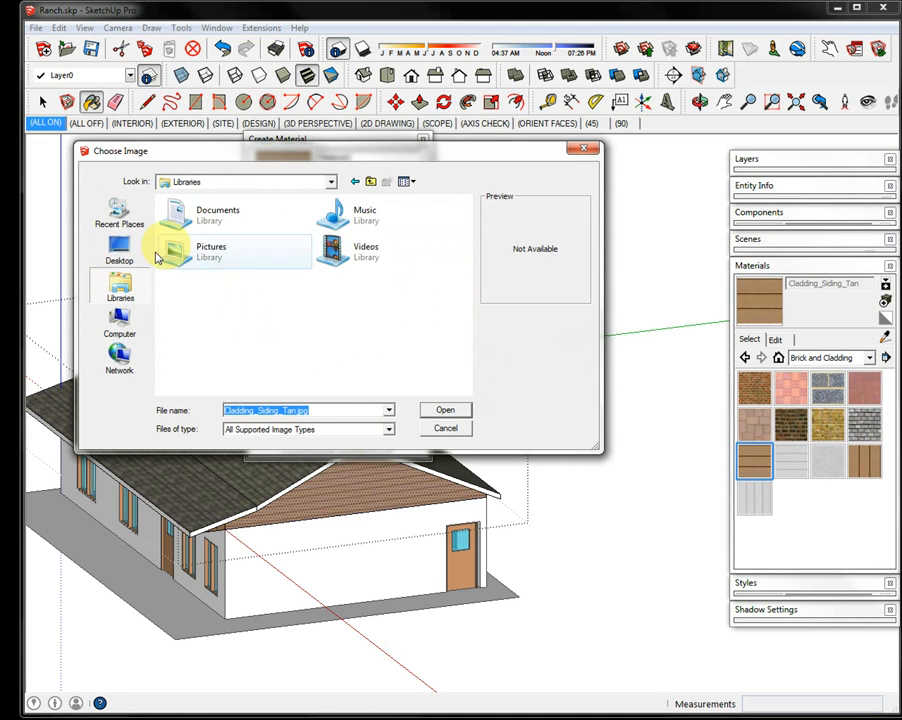
{"action": "left_click", "coordinate": [370, 182]}
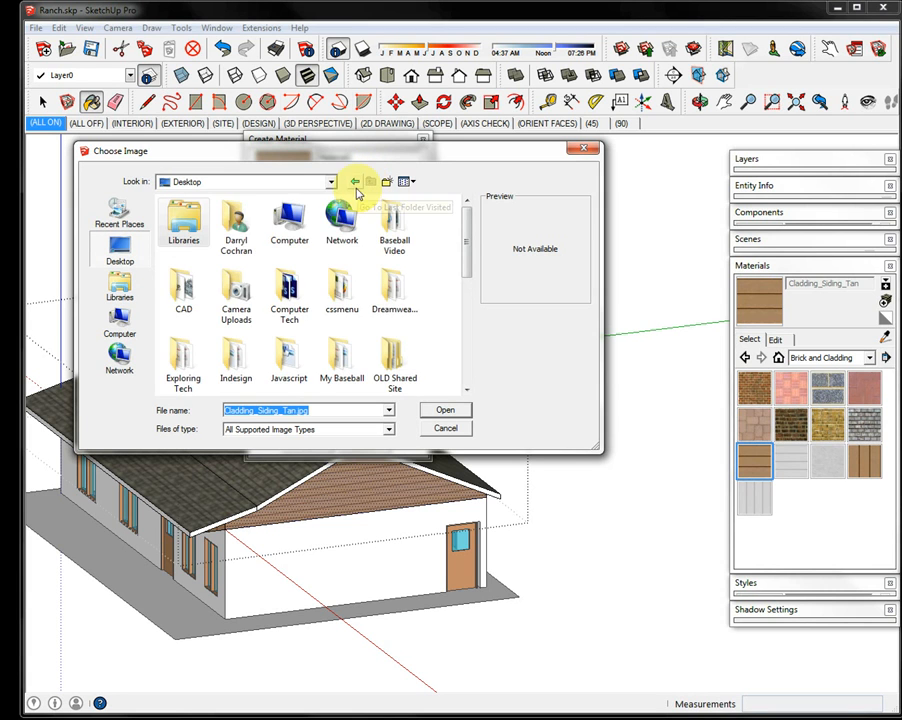
{"action": "double_click", "coordinate": [245, 240]}
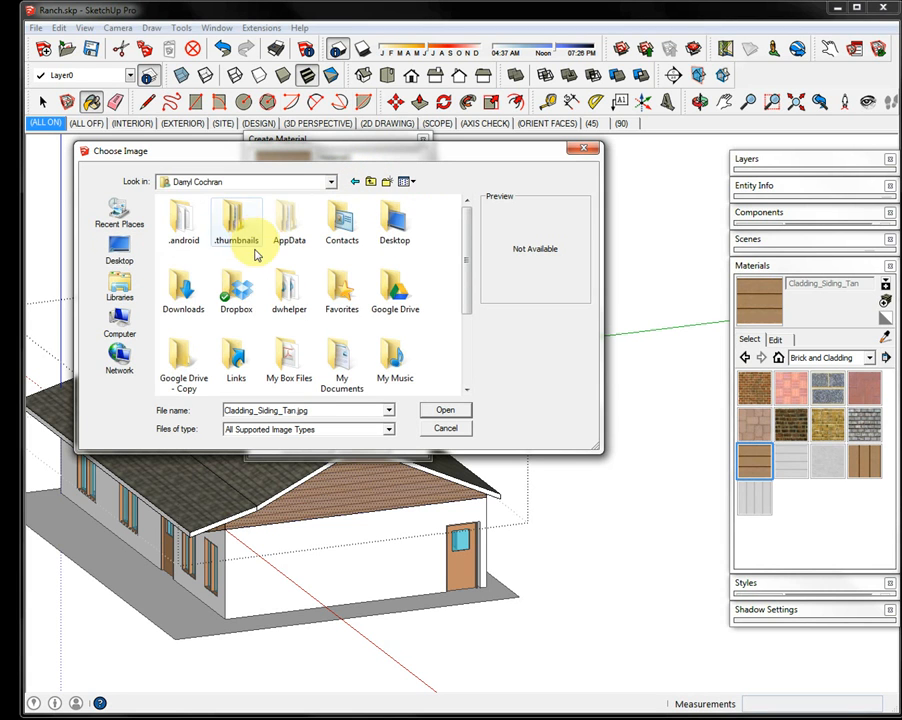
{"action": "double_click", "coordinate": [235, 298]}
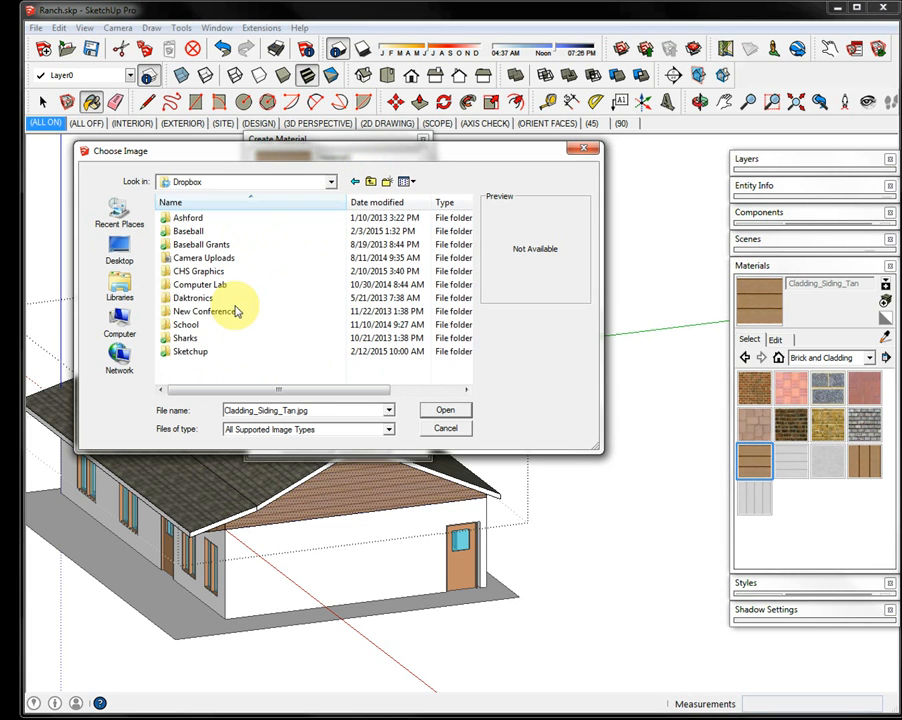
{"action": "double_click", "coordinate": [188, 351]}
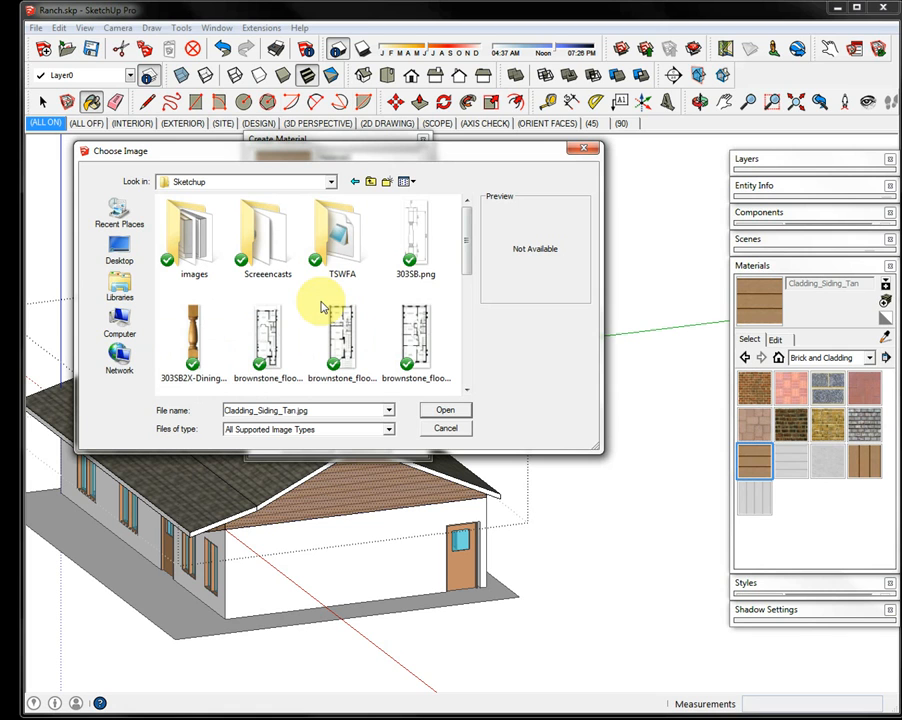
{"action": "left_click_drag", "start_coordinate": [467, 238], "coordinate": [466, 342]}
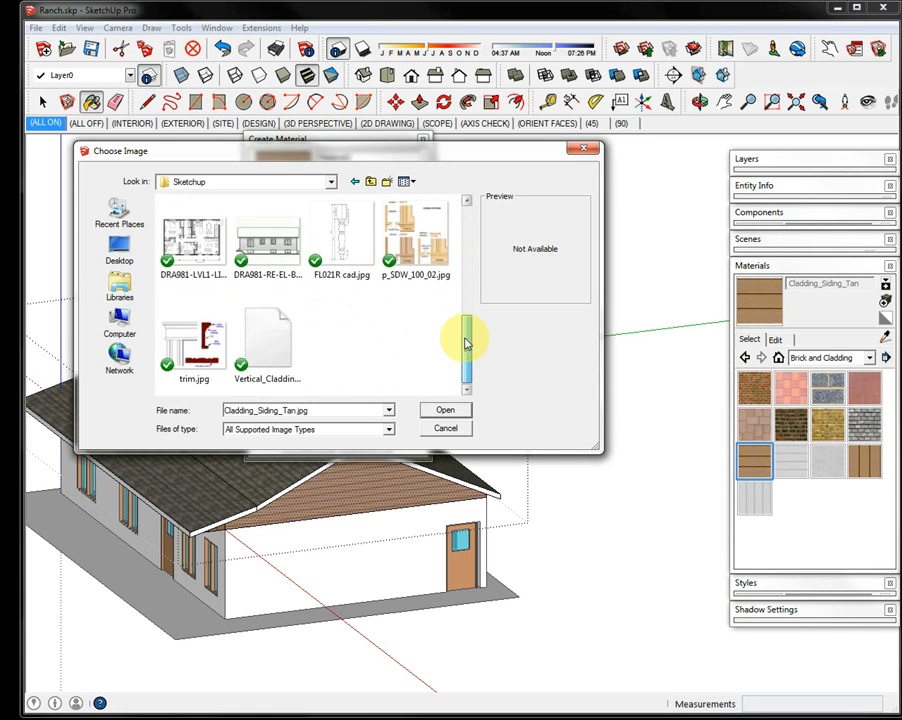
{"action": "left_click", "coordinate": [278, 336]}
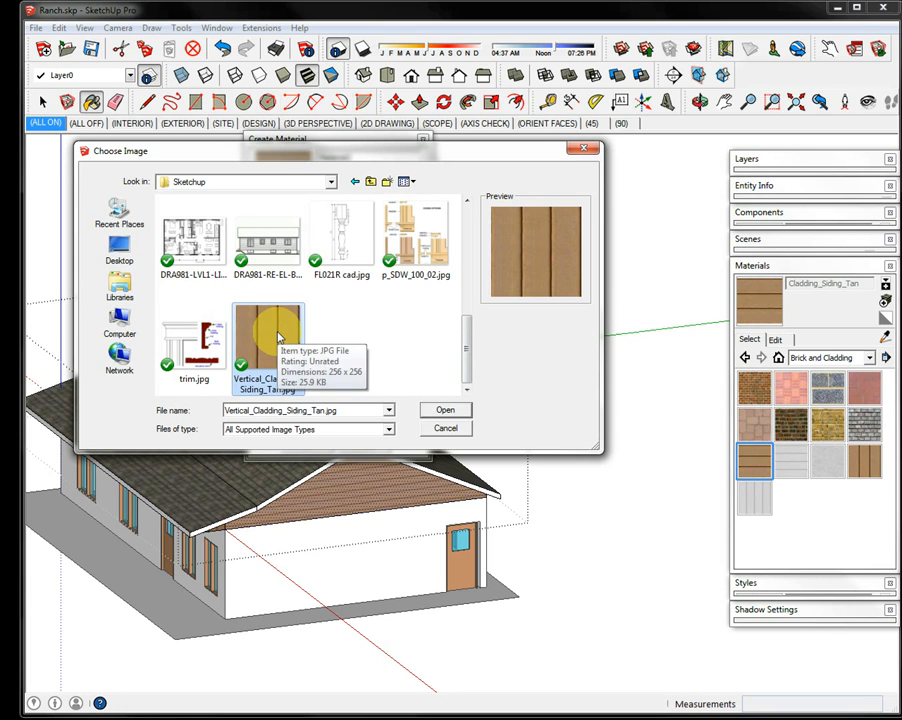
{"action": "left_click", "coordinate": [444, 411]}
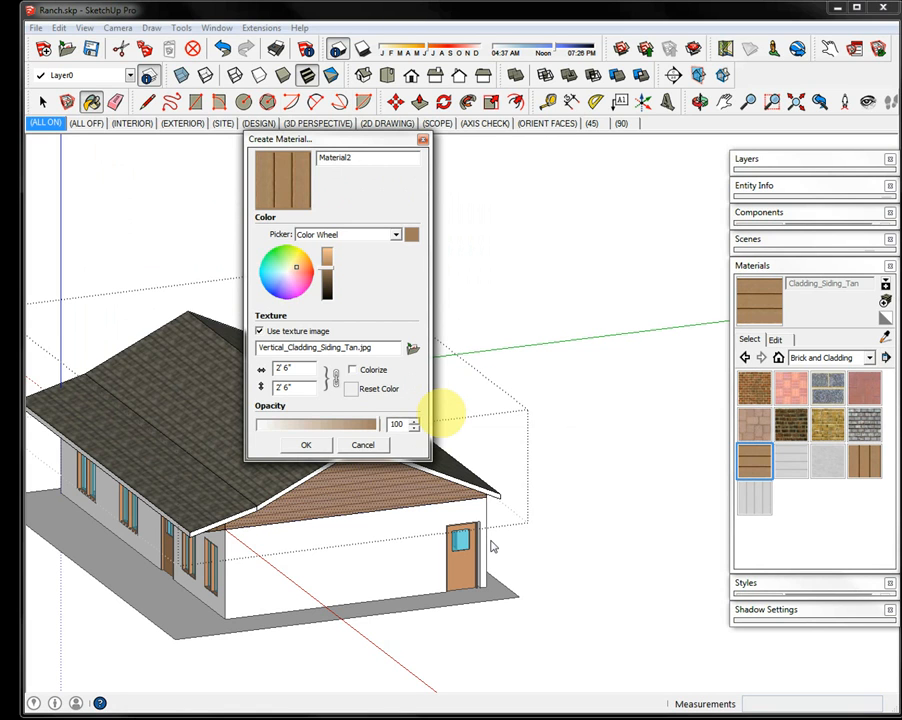
Set the new material's texture size to 3' 6" and darken its color to a deep brown, then create it.
{"action": "left_click", "coordinate": [278, 370]}
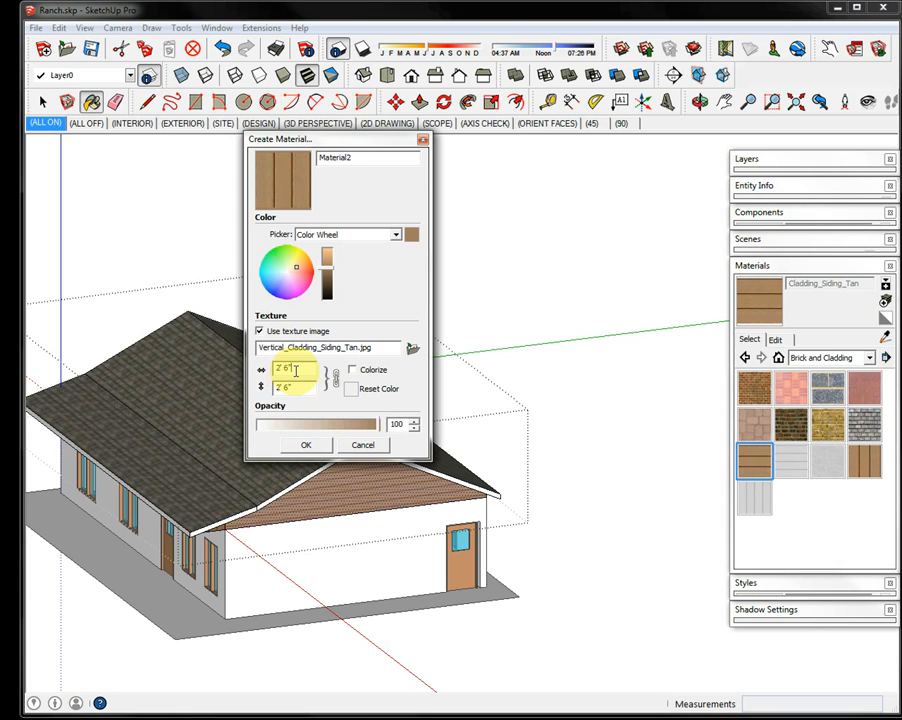
{"action": "left_click_drag", "start_coordinate": [292, 370], "coordinate": [236, 371]}
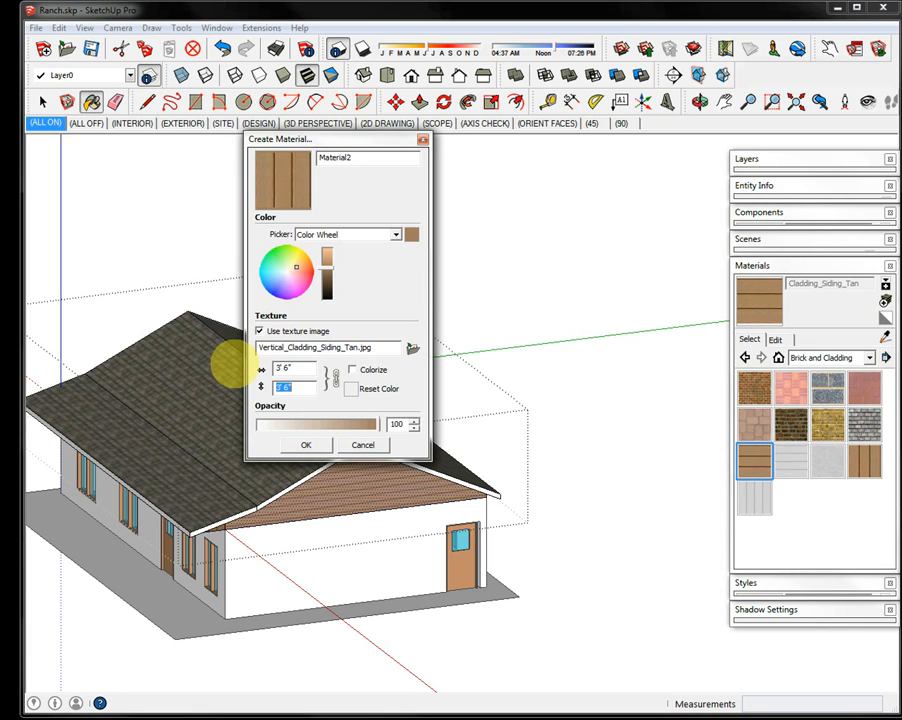
{"action": "left_click", "coordinate": [327, 276]}
{"action": "left_click_drag", "start_coordinate": [327, 277], "coordinate": [328, 281]}
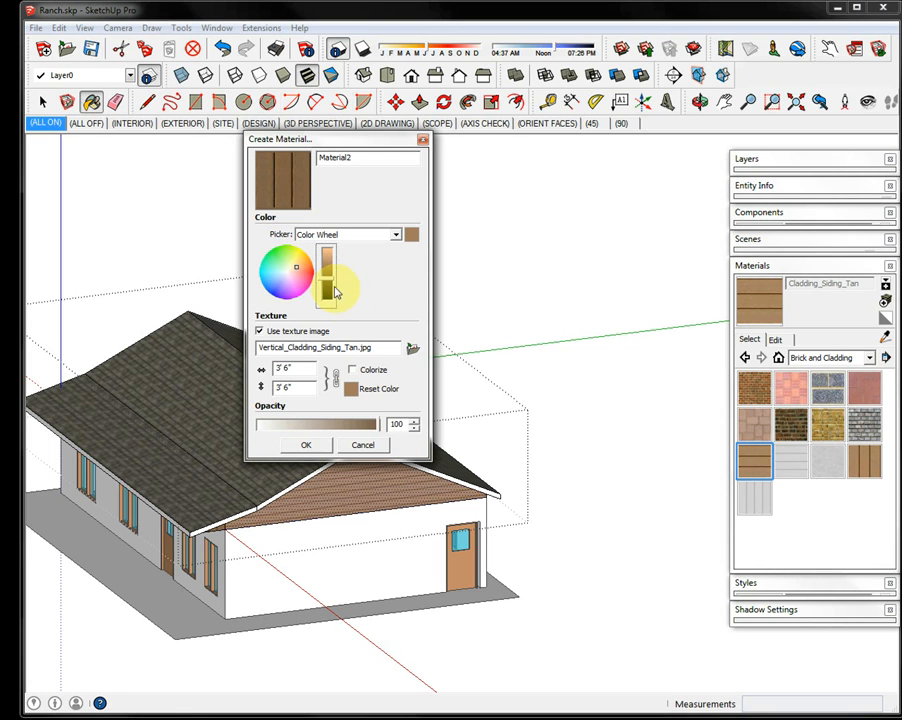
{"action": "left_click_drag", "start_coordinate": [329, 283], "coordinate": [329, 287]}
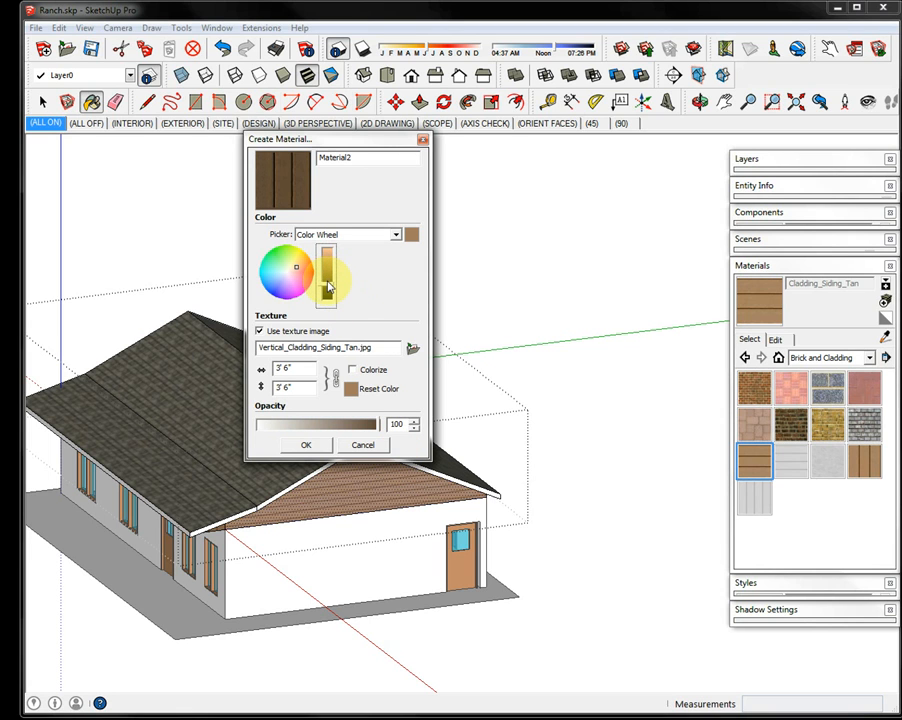
{"action": "left_click", "coordinate": [308, 444]}
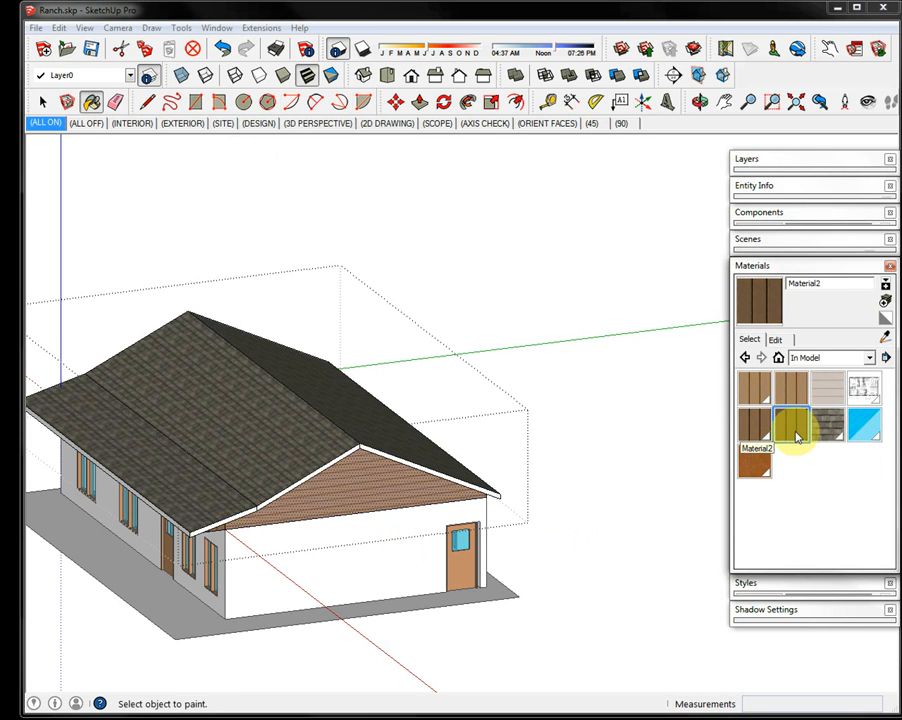
Paint the gable faces at both ends of the house with the dark vertical siding, Material2.
{"action": "left_click", "coordinate": [362, 489]}
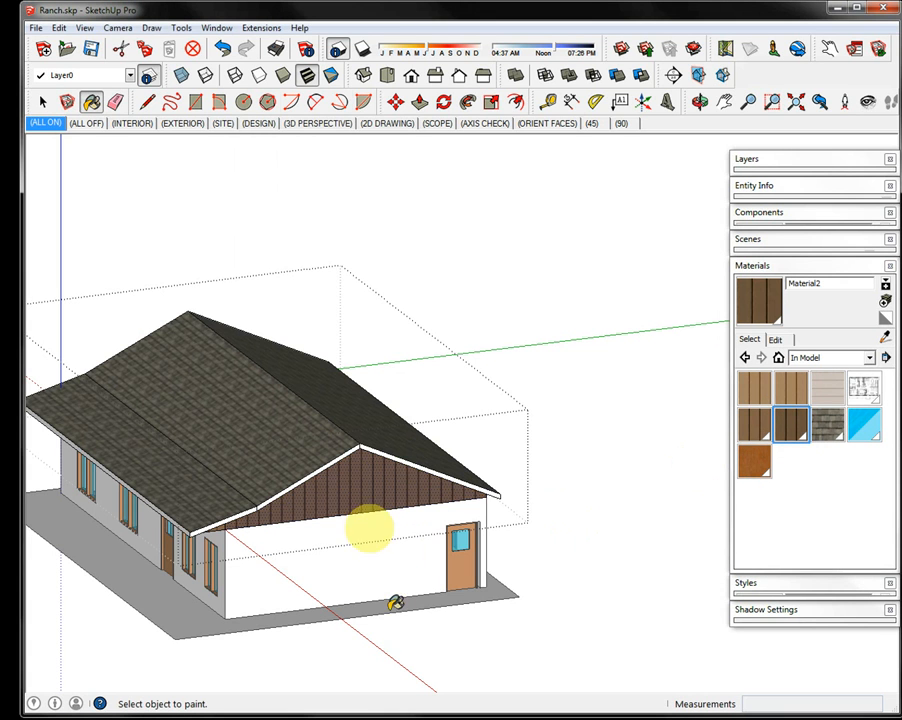
{"action": "middle_click_drag", "start_coordinate": [427, 527], "coordinate": [143, 416]}
{"action": "middle_click_drag", "start_coordinate": [298, 505], "coordinate": [201, 535]}
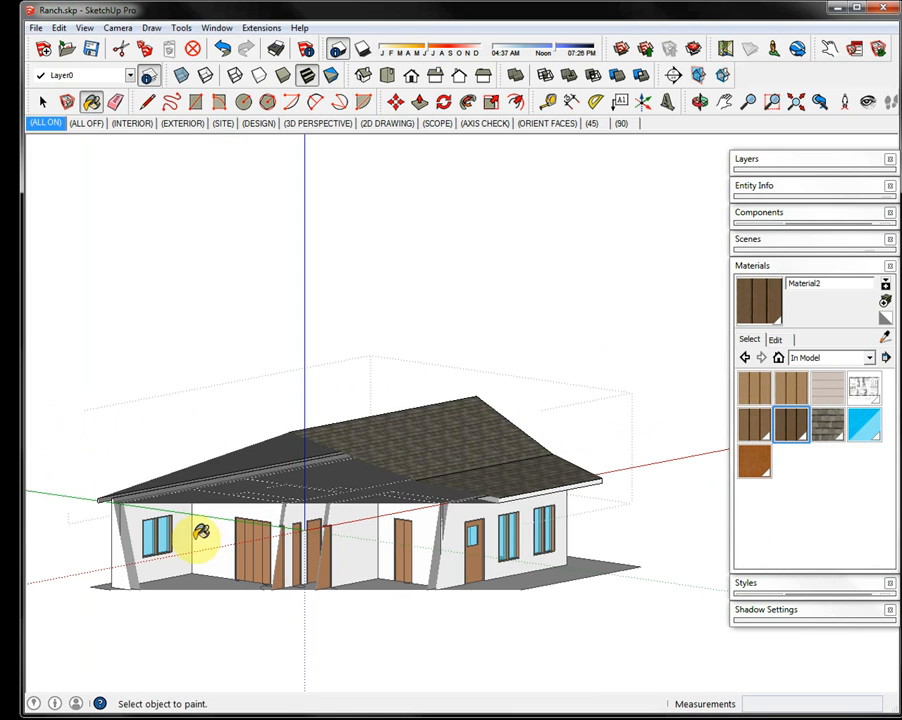
{"action": "left_click", "coordinate": [796, 101]}
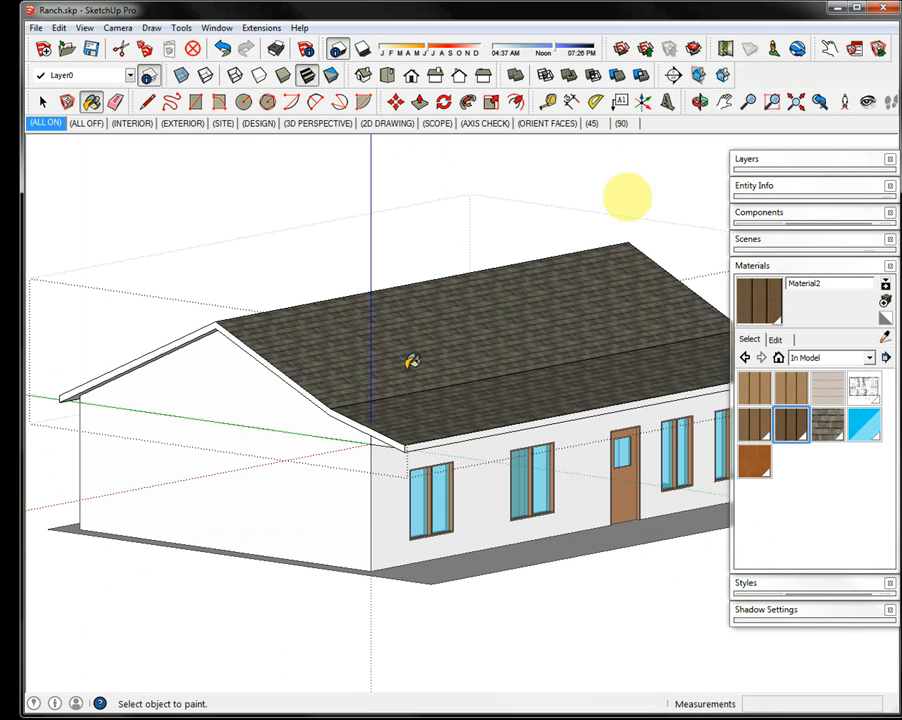
{"action": "left_click", "coordinate": [268, 368]}
{"action": "mouse_move", "coordinate": [420, 500]}
{"action": "middle_mouse_down"}
{"action": "mouse_move", "coordinate": [183, 456]}
{"action": "mouse_move", "coordinate": [431, 531]}
{"action": "mouse_move", "coordinate": [441, 523]}
{"action": "middle_mouse_up"}
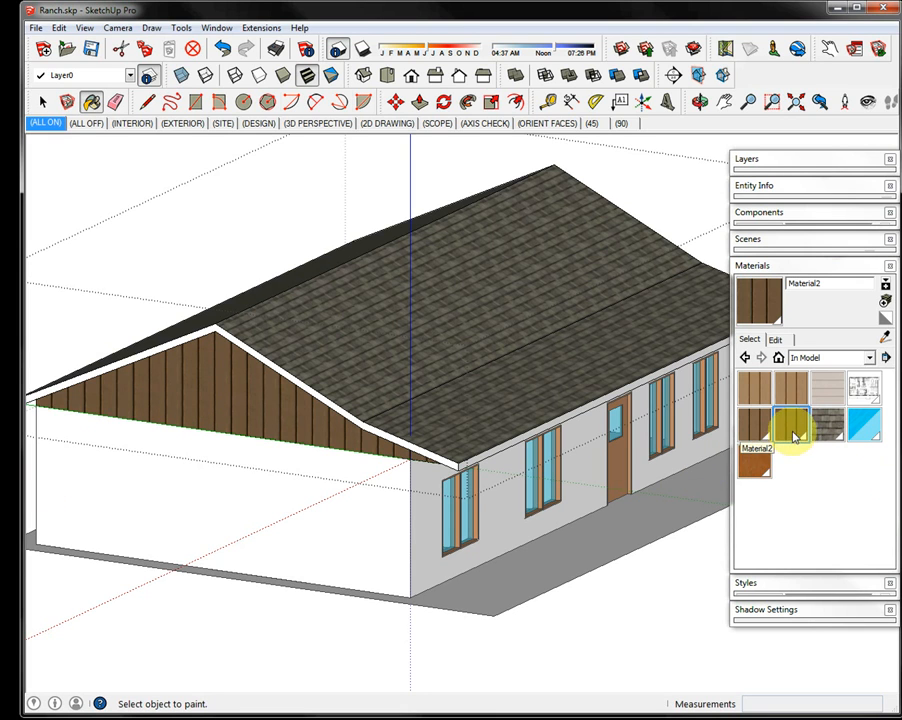
Open Material2 for editing and set its texture width to 3' with the height kept in proportion.
{"action": "left_click", "coordinate": [778, 341]}
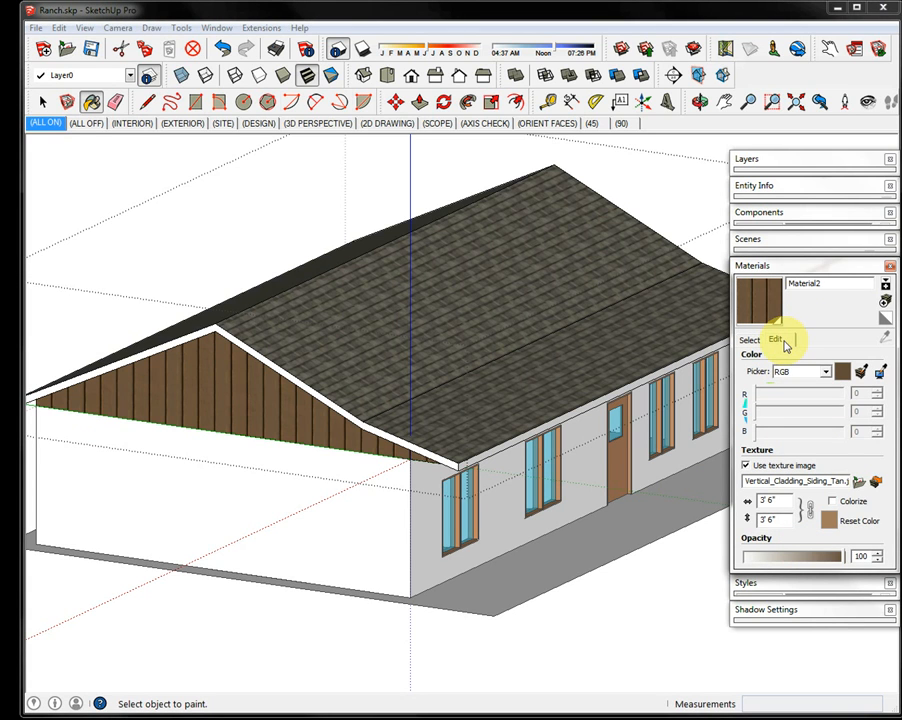
{"action": "left_click", "coordinate": [752, 341]}
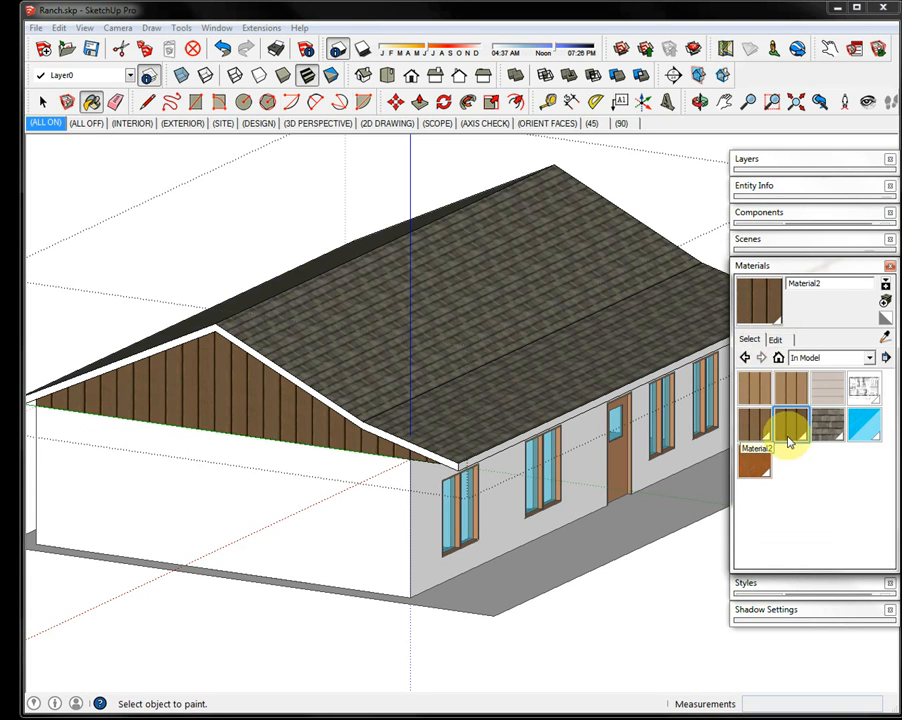
{"action": "left_click", "coordinate": [776, 340]}
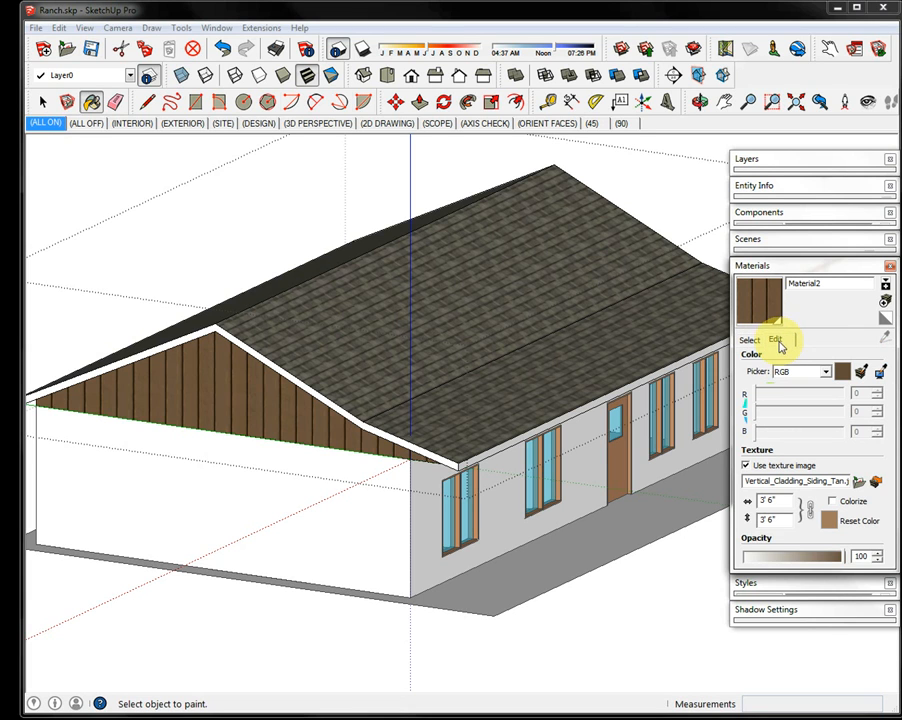
{"action": "left_click", "coordinate": [775, 501]}
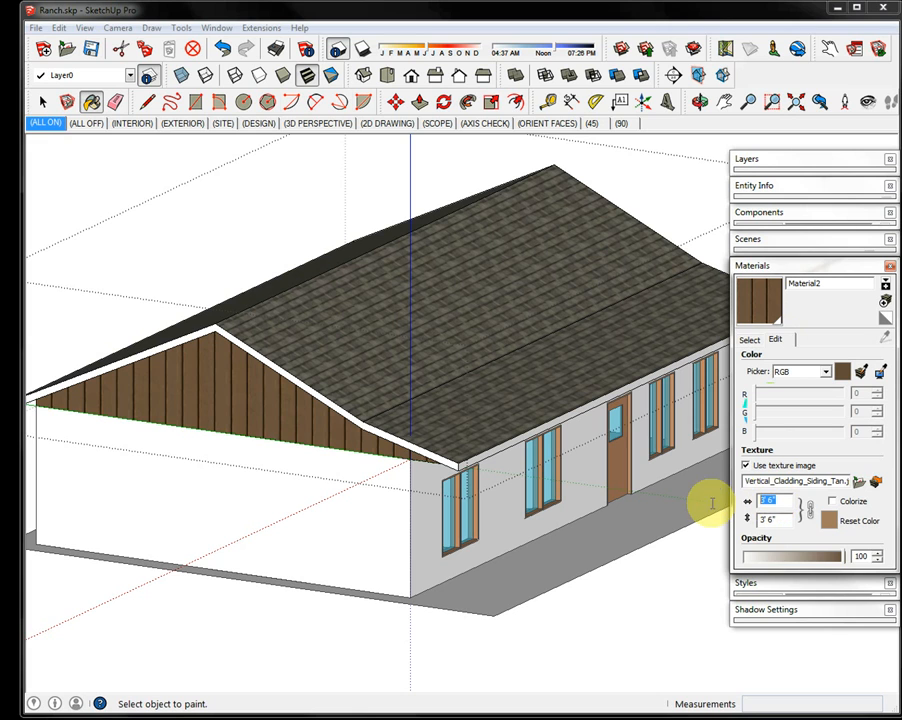
{"action": "type", "text": "3"}
{"action": "key", "text": "Return"}
{"action": "type", "text": "'"}
{"action": "key", "text": "Return"}
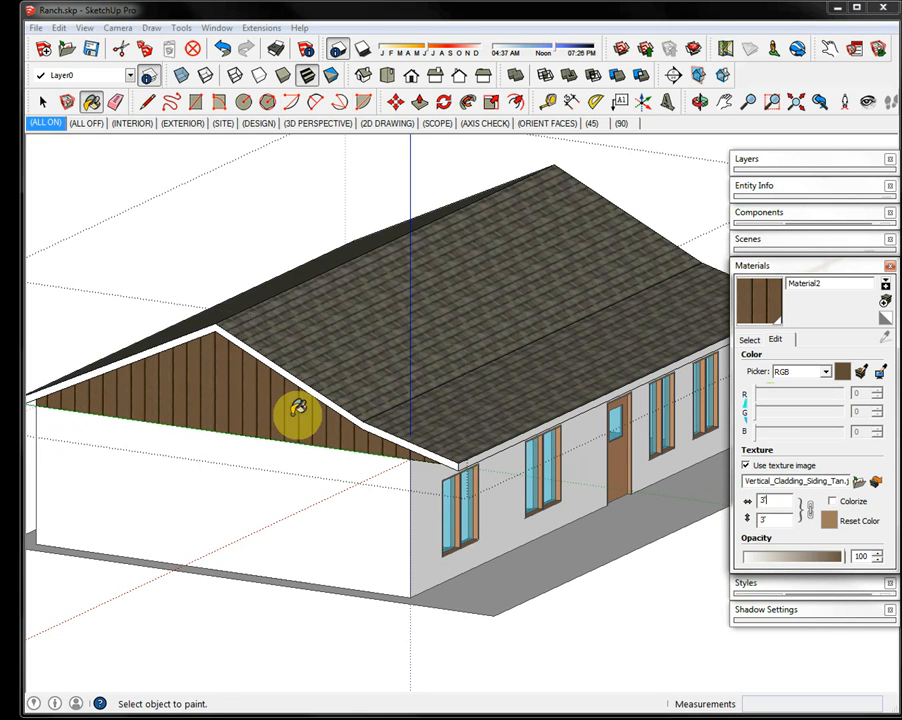
Set Material2's texture width to 2' 6" to narrow the gable boards.
{"action": "left_click", "coordinate": [778, 501]}
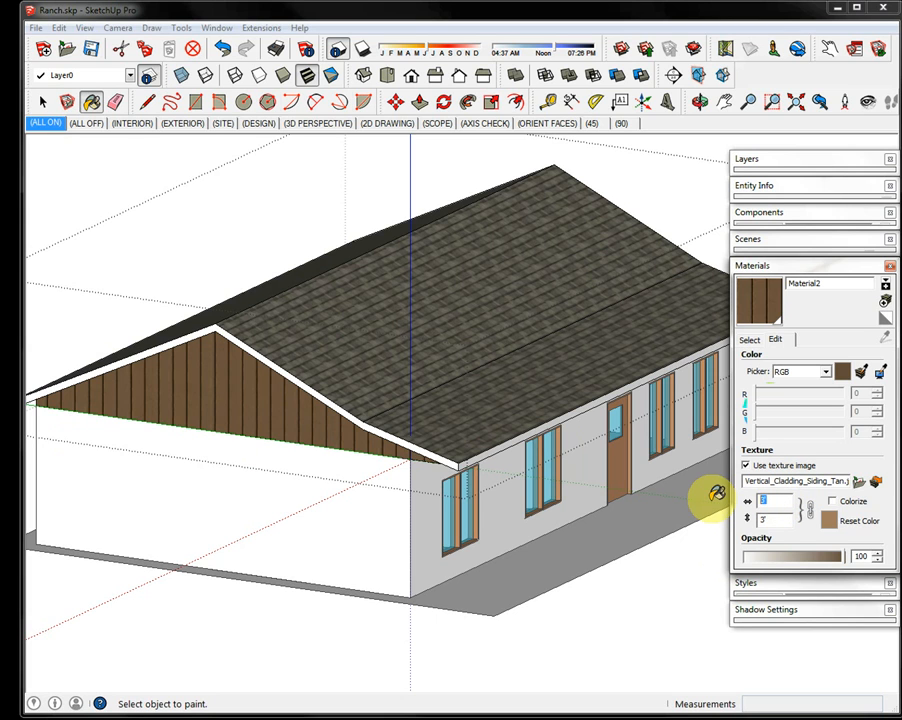
{"action": "type", "text": "2"}
{"action": "key", "text": "Return"}
{"action": "type", "text": "'"}
{"action": "key", "text": "Return"}
{"action": "type", "text": "6"}
{"action": "key", "text": "Return"}
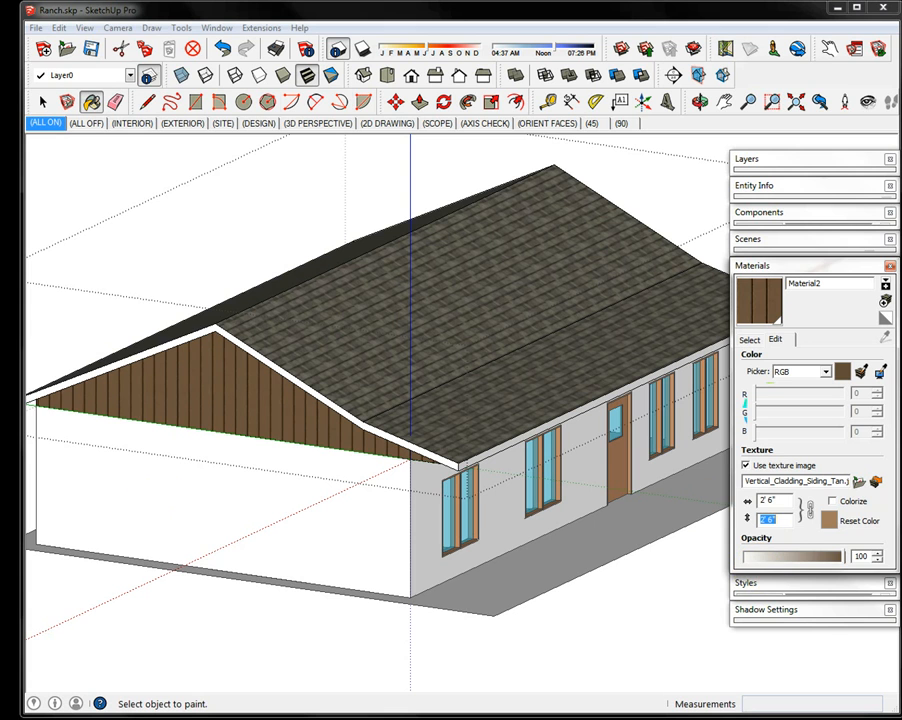
Examine the gable siding up close in the reference picture DRA981-FR-RE-CO-LG.JPG and return to the SketchUp model.
{"action": "key", "text": "alt+Tab"}
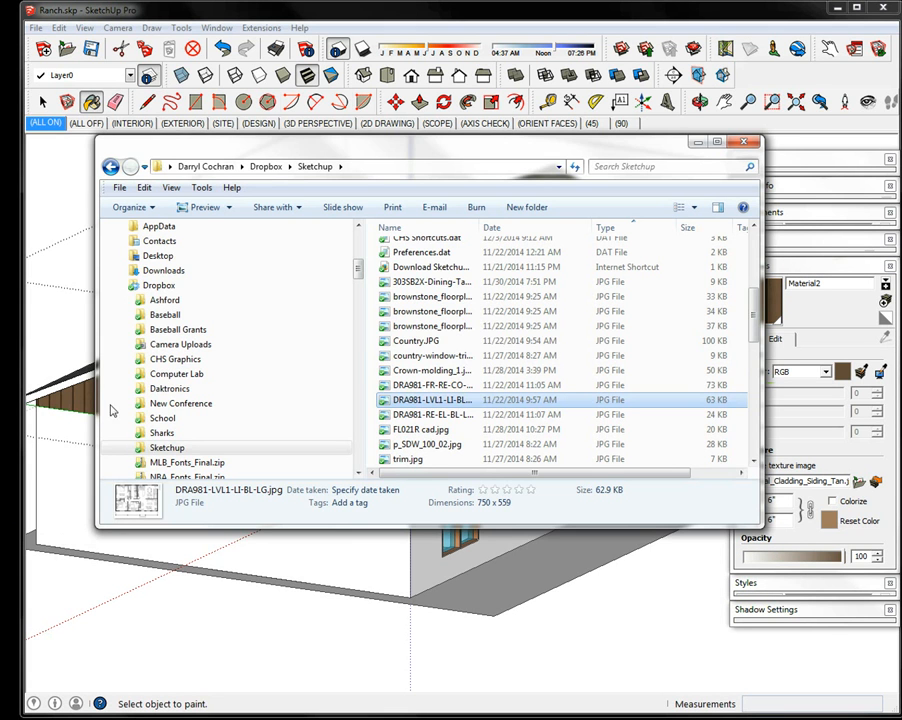
{"action": "double_click", "coordinate": [385, 399]}
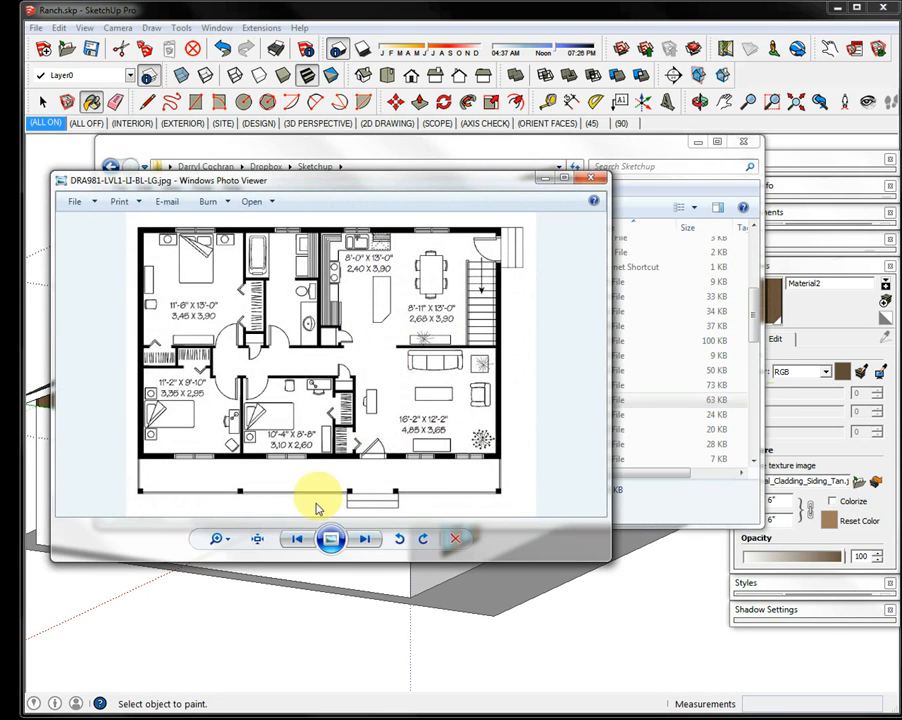
{"action": "left_click", "coordinate": [297, 539]}
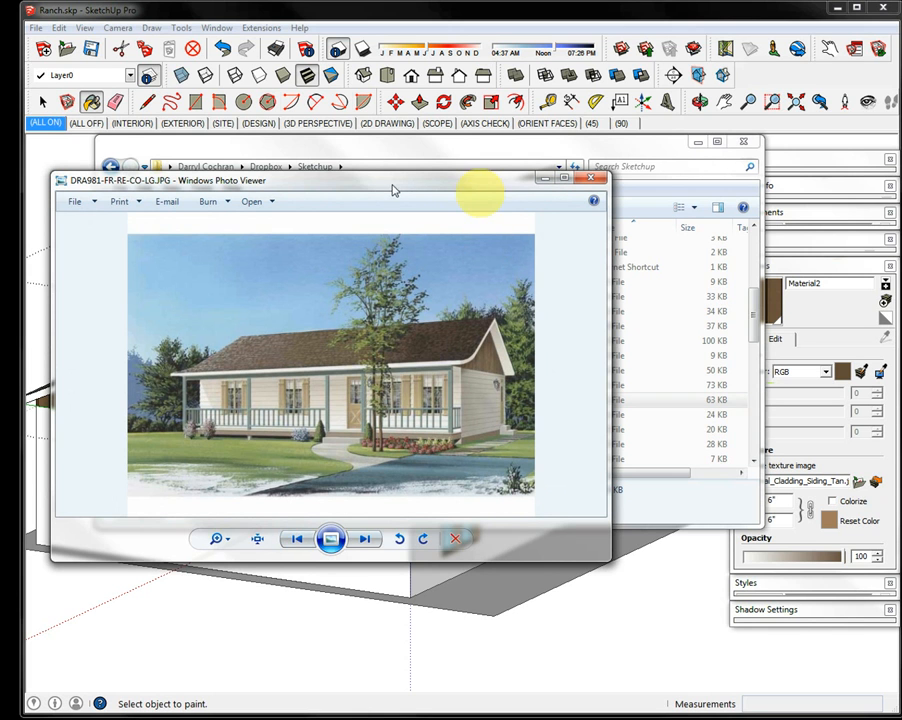
{"action": "mouse_move", "coordinate": [226, 541]}
{"action": "left_mouse_down"}
{"action": "mouse_move", "coordinate": [229, 515]}
{"action": "mouse_move", "coordinate": [237, 527]}
{"action": "left_mouse_up"}
{"action": "left_click_drag", "start_coordinate": [495, 419], "coordinate": [125, 400]}
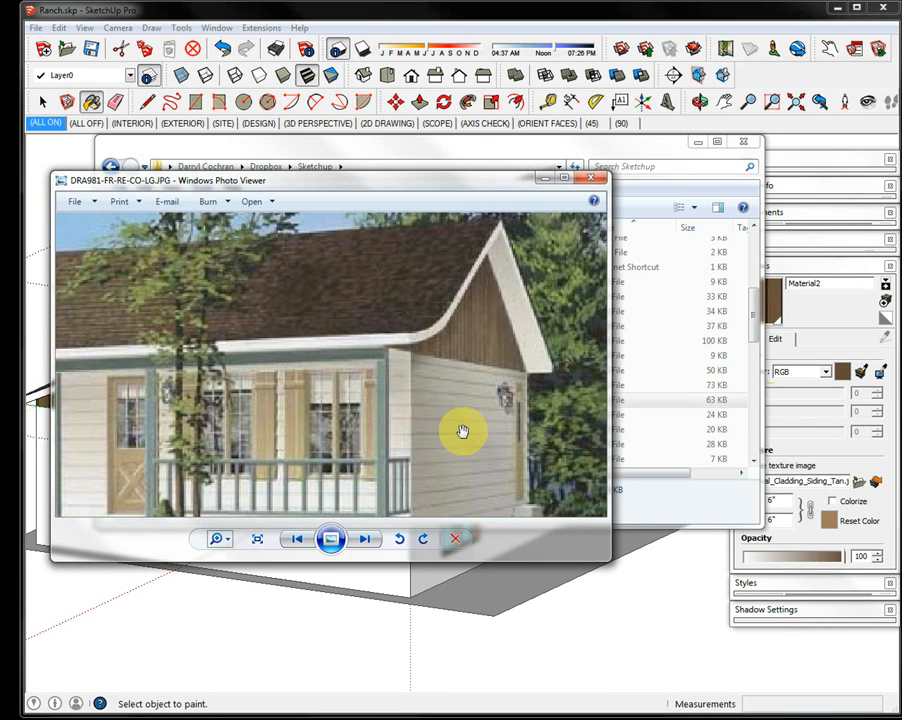
{"action": "left_click", "coordinate": [545, 181]}
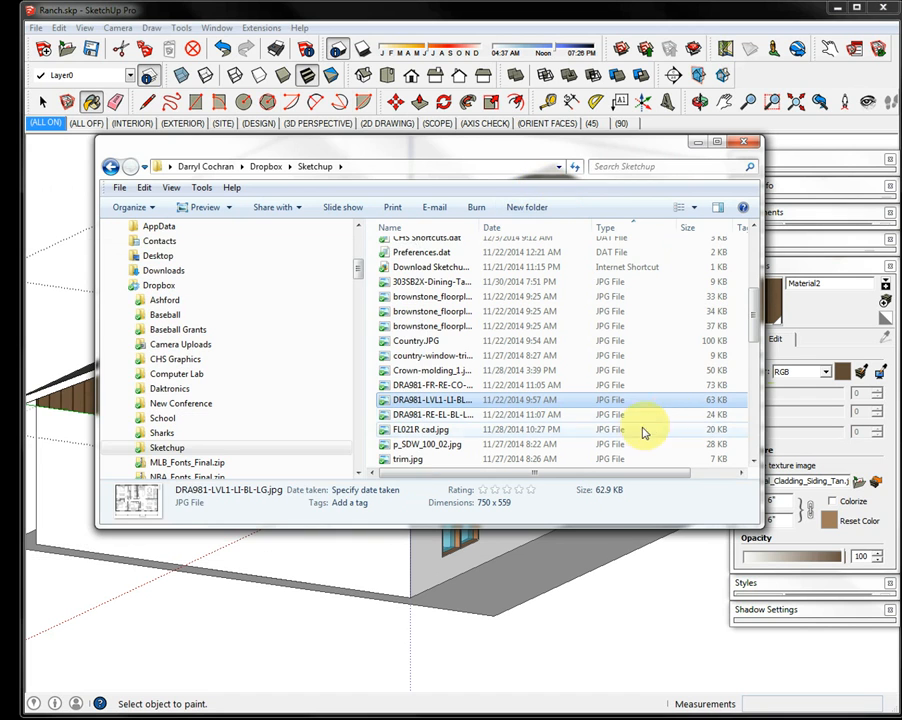
{"action": "left_click", "coordinate": [697, 142]}
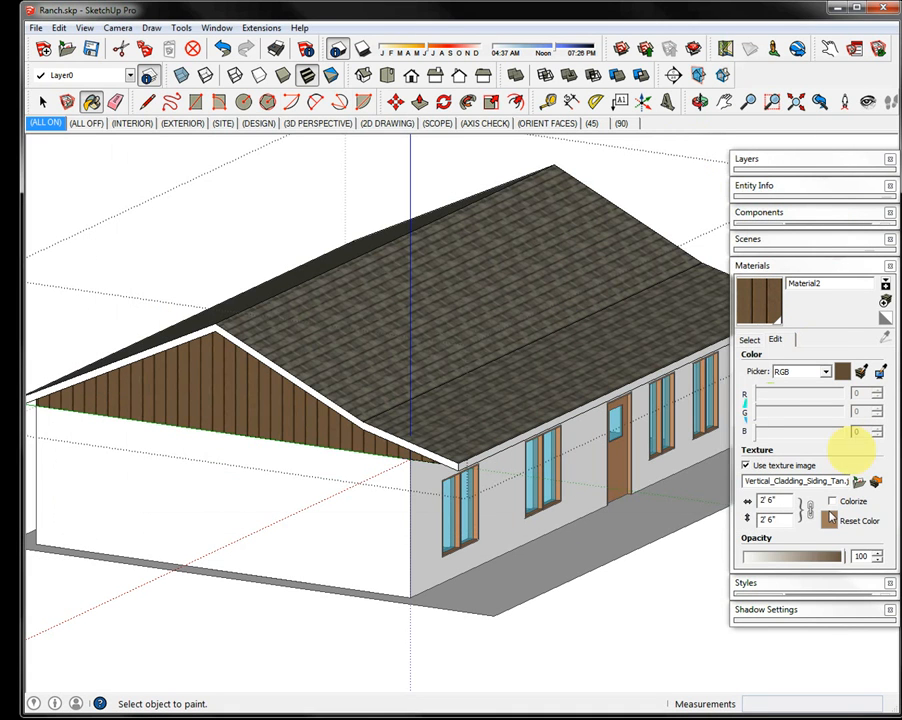
Set Material2's texture width to 2' to bring the siding boards closer together.
{"action": "left_click_drag", "start_coordinate": [784, 505], "coordinate": [656, 503]}
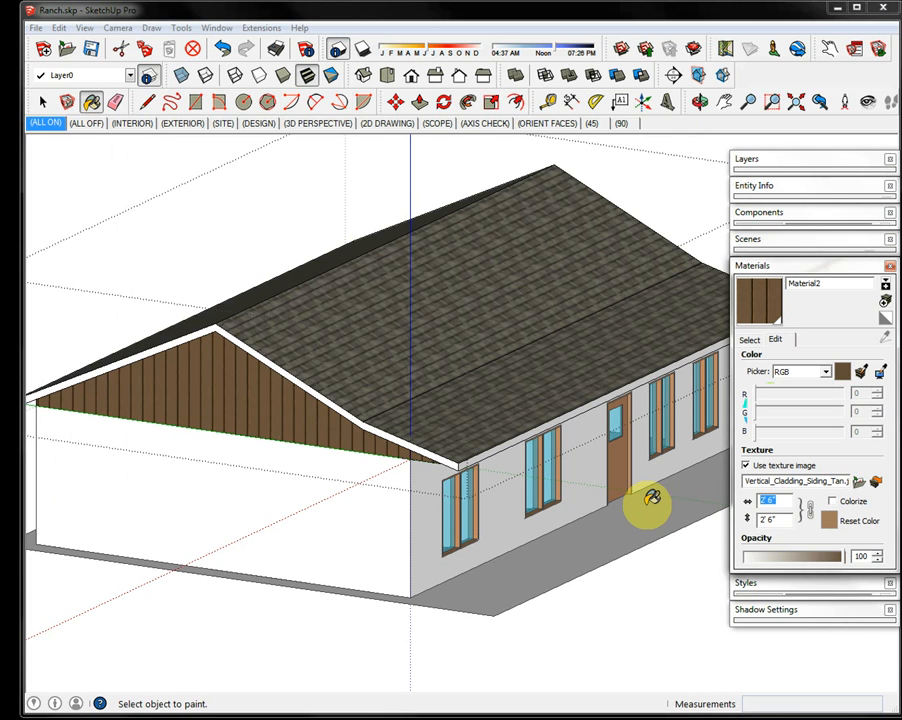
{"action": "type", "text": "2'"}
{"action": "key", "text": "Return"}
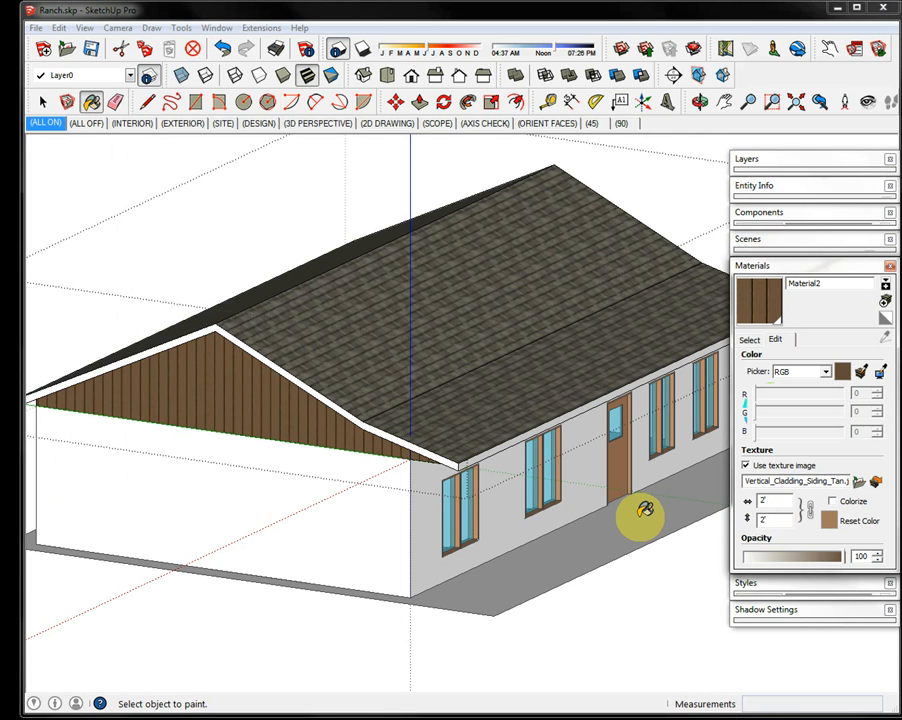
{"action": "key", "text": "Tab"}
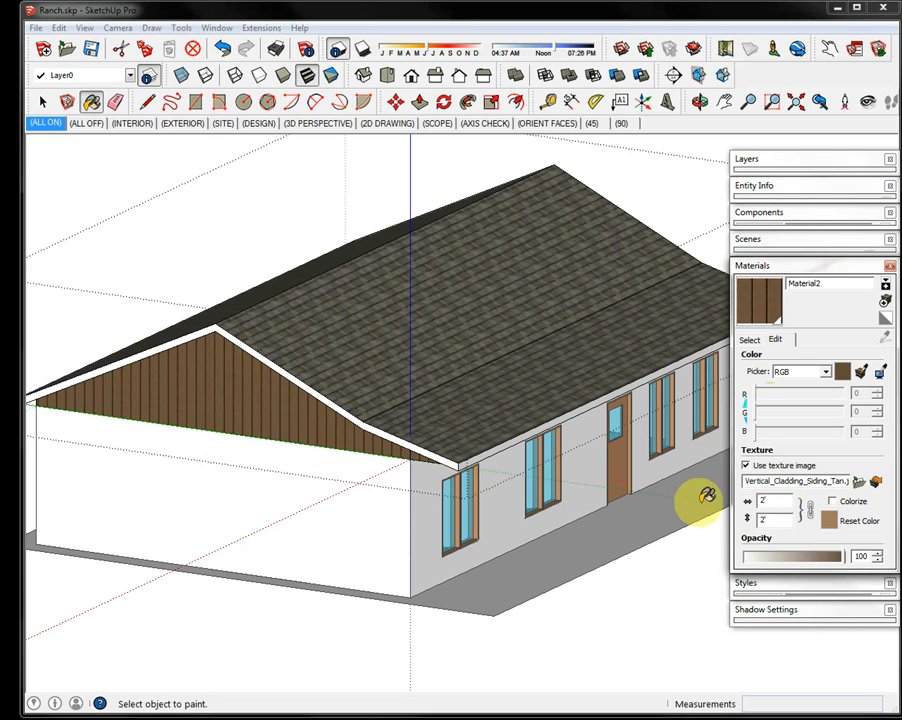
Set Material2's texture width to 1' 6" with the height kept in proportion.
{"action": "type", "text": "1"}
{"action": "key", "text": "Return"}
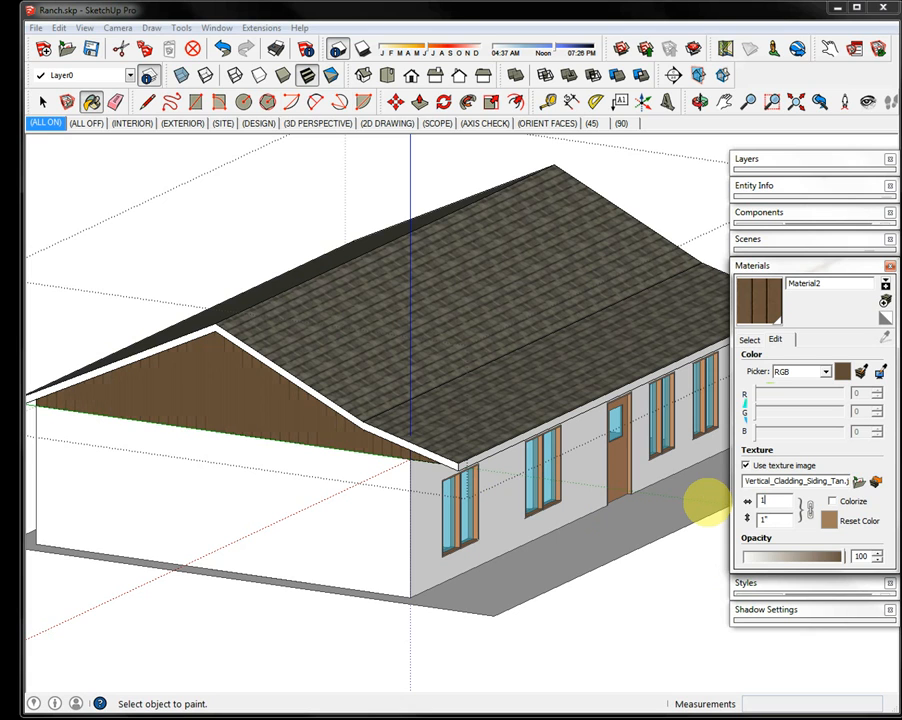
{"action": "type", "text": "'6"}
{"action": "key", "text": "Return"}
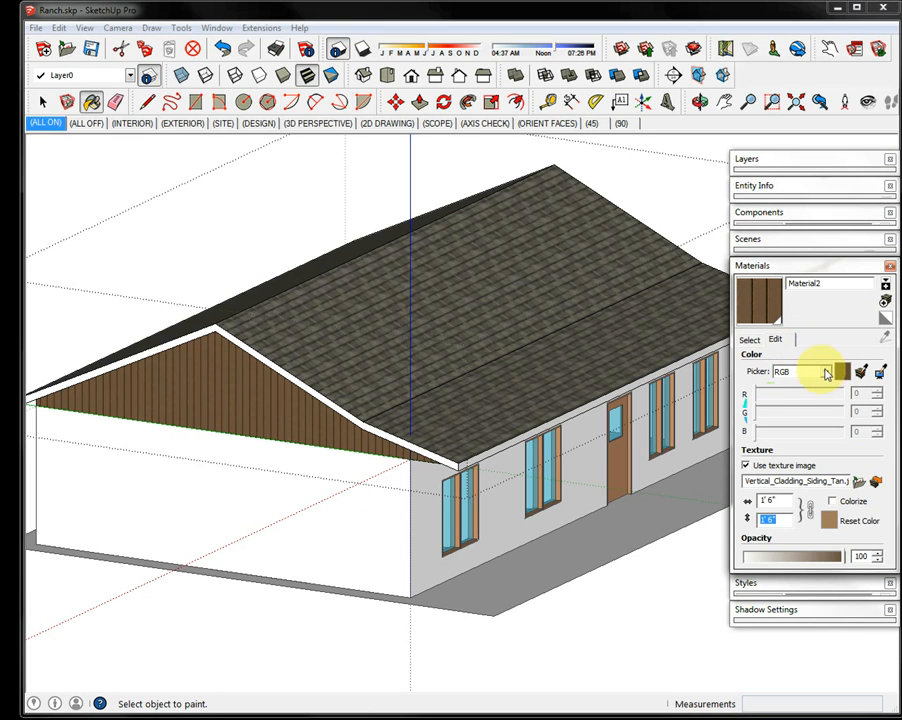
Switch Material2's color picker to Color Wheel and brighten the gable siding color slightly.
{"action": "left_click", "coordinate": [821, 371]}
{"action": "left_click", "coordinate": [800, 384]}
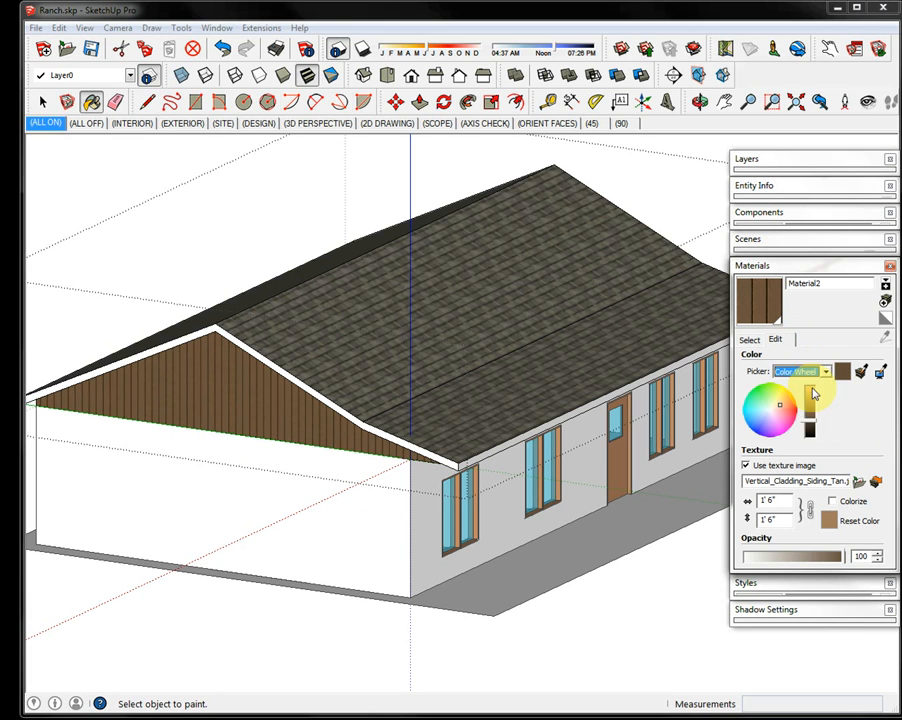
{"action": "left_click_drag", "start_coordinate": [808, 420], "coordinate": [811, 415]}
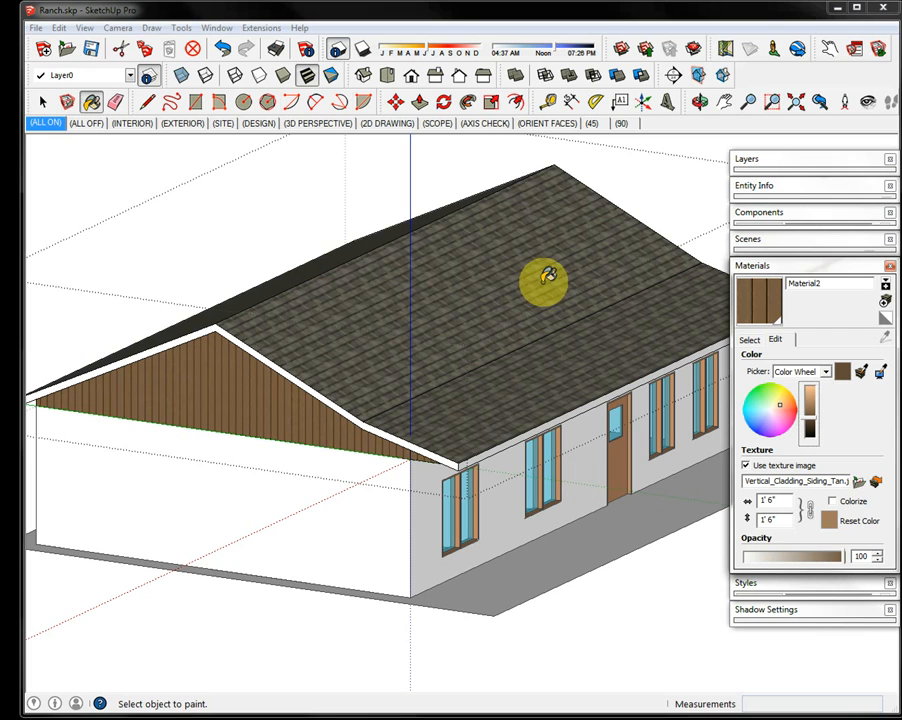
Leave the roof group and open the ARCH - Walls group at the other gable end for editing, with nothing selected.
{"action": "mouse_move", "coordinate": [584, 195]}
{"action": "middle_mouse_down"}
{"action": "mouse_move", "coordinate": [521, 272]}
{"action": "mouse_move", "coordinate": [334, 205]}
{"action": "mouse_move", "coordinate": [445, 221]}
{"action": "mouse_move", "coordinate": [578, 173]}
{"action": "mouse_move", "coordinate": [244, 234]}
{"action": "mouse_move", "coordinate": [642, 280]}
{"action": "mouse_move", "coordinate": [243, 279]}
{"action": "mouse_move", "coordinate": [189, 269]}
{"action": "mouse_move", "coordinate": [275, 265]}
{"action": "middle_mouse_up"}
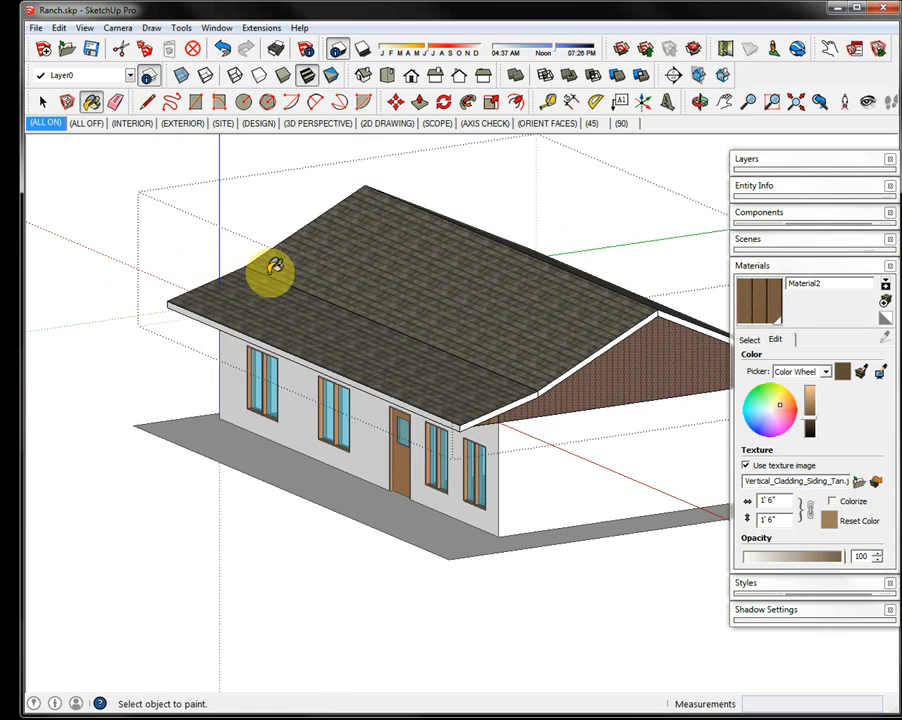
{"action": "key", "text": "space"}
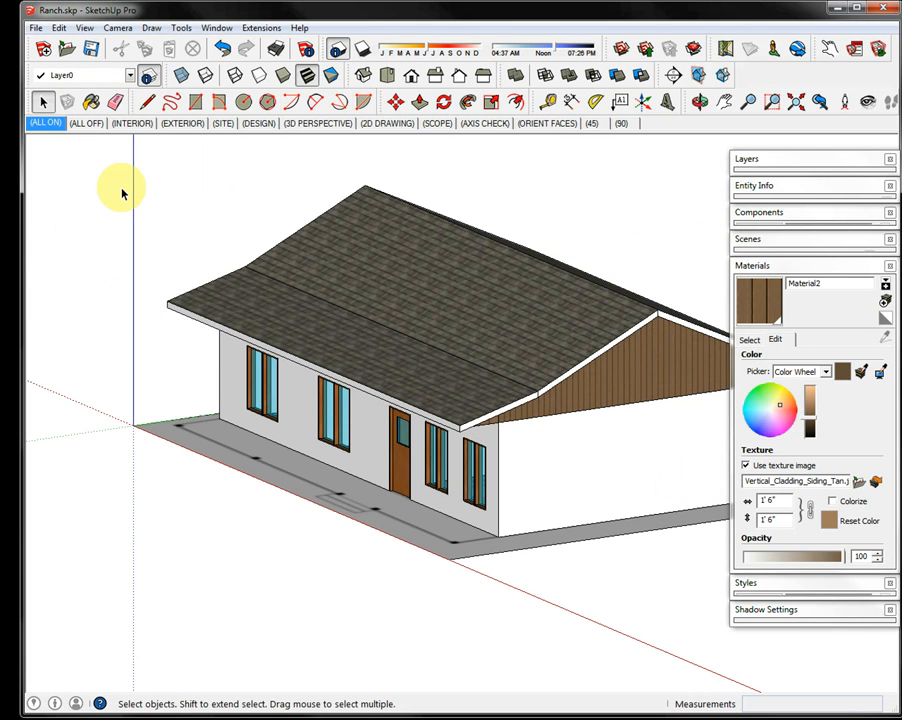
{"action": "middle_click_drag", "start_coordinate": [503, 298], "coordinate": [440, 243]}
{"action": "left_click", "coordinate": [571, 466]}
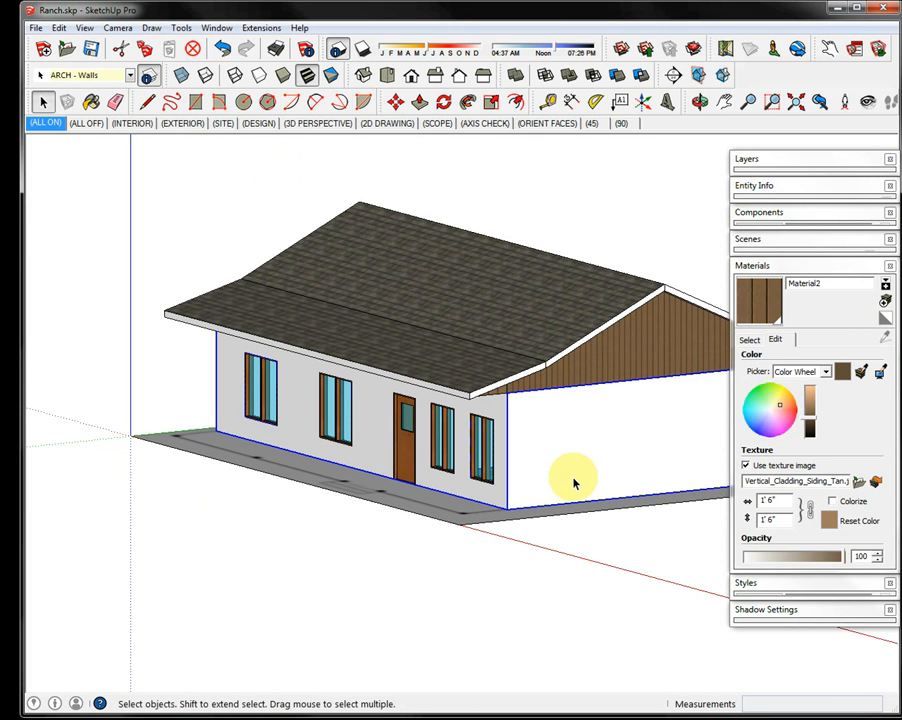
{"action": "double_click", "coordinate": [566, 463]}
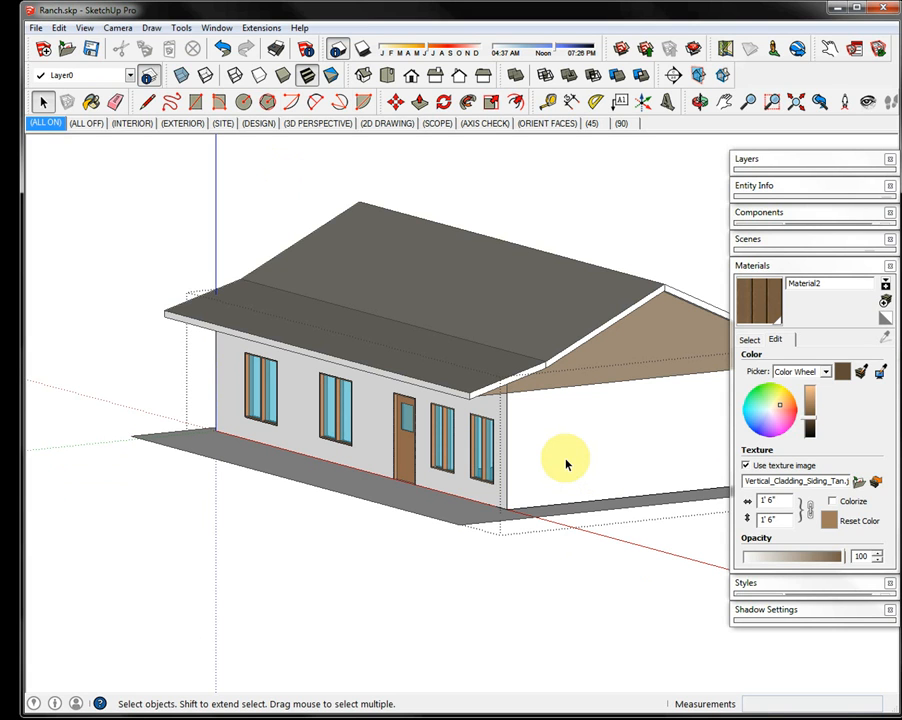
{"action": "left_click", "coordinate": [563, 460]}
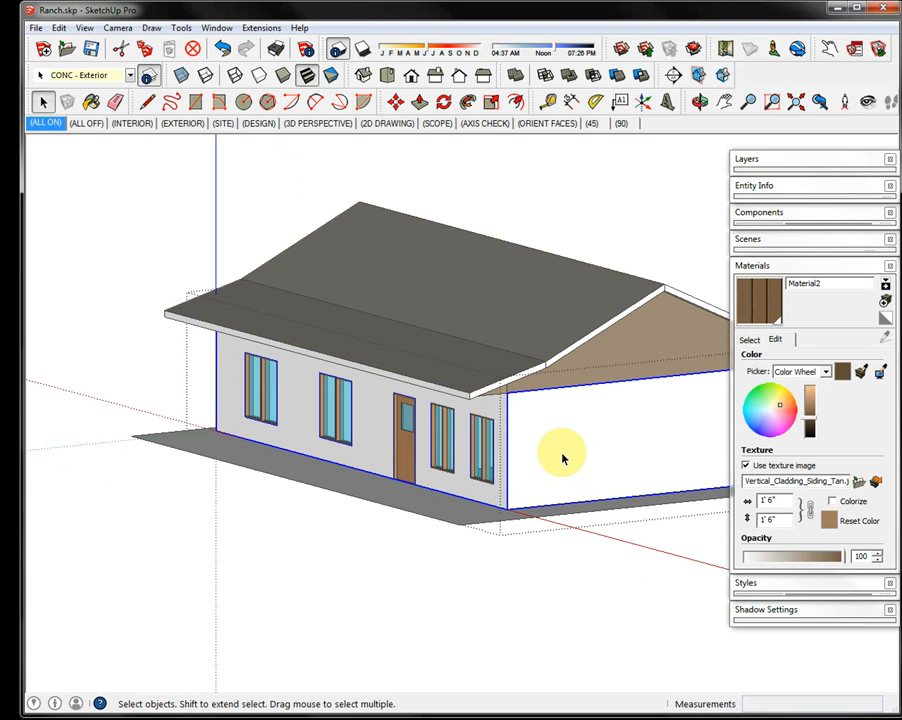
{"action": "key", "text": "Escape"}
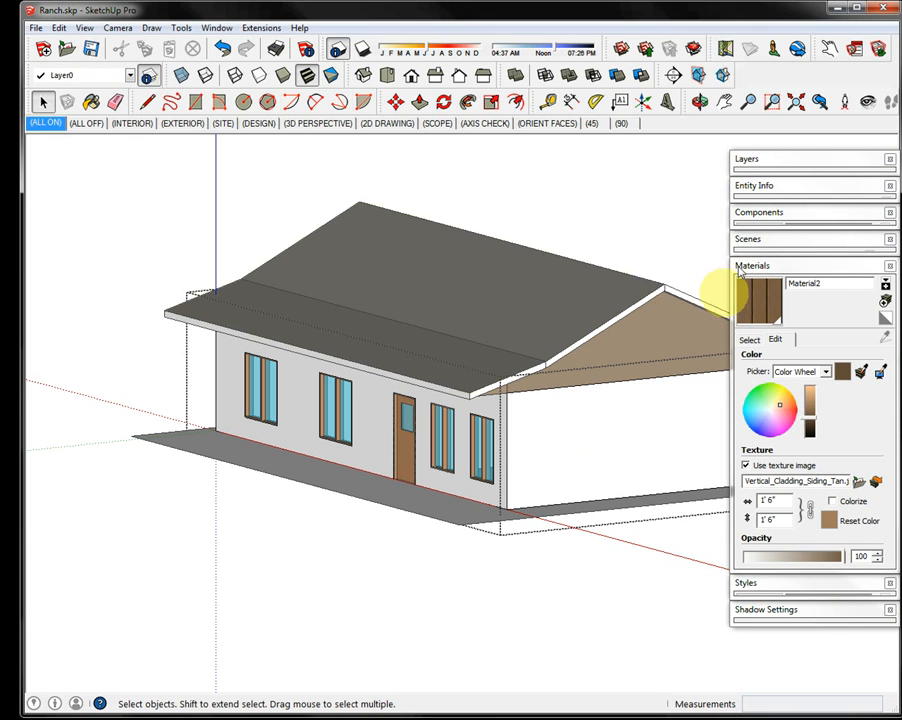
Open the model's existing beige Cladding_Siding_White material for editing and show its color as RGB values.
{"action": "left_click", "coordinate": [748, 339]}
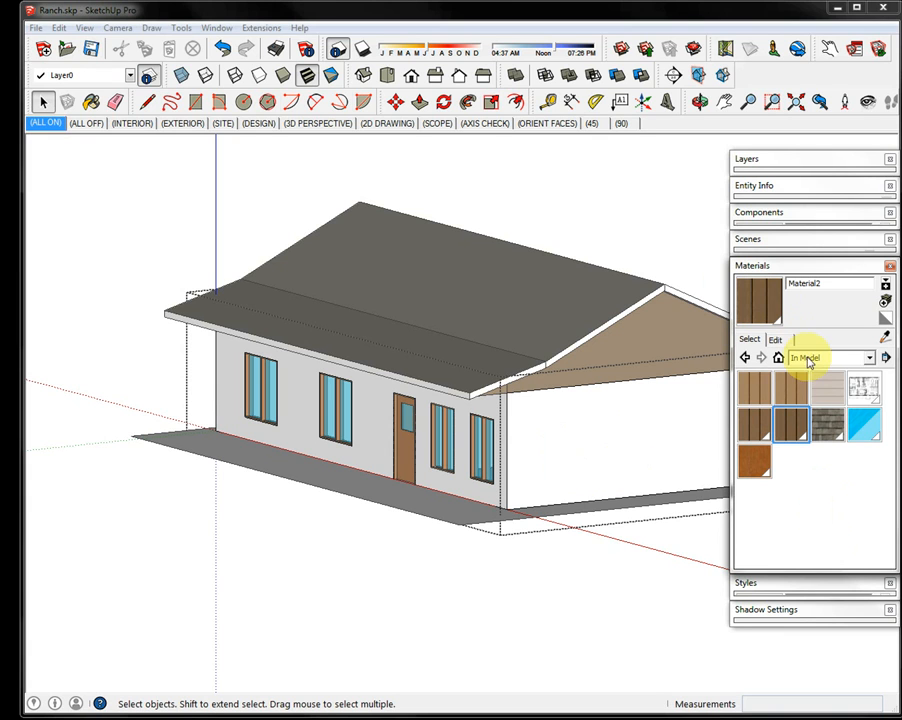
{"action": "left_click", "coordinate": [824, 387]}
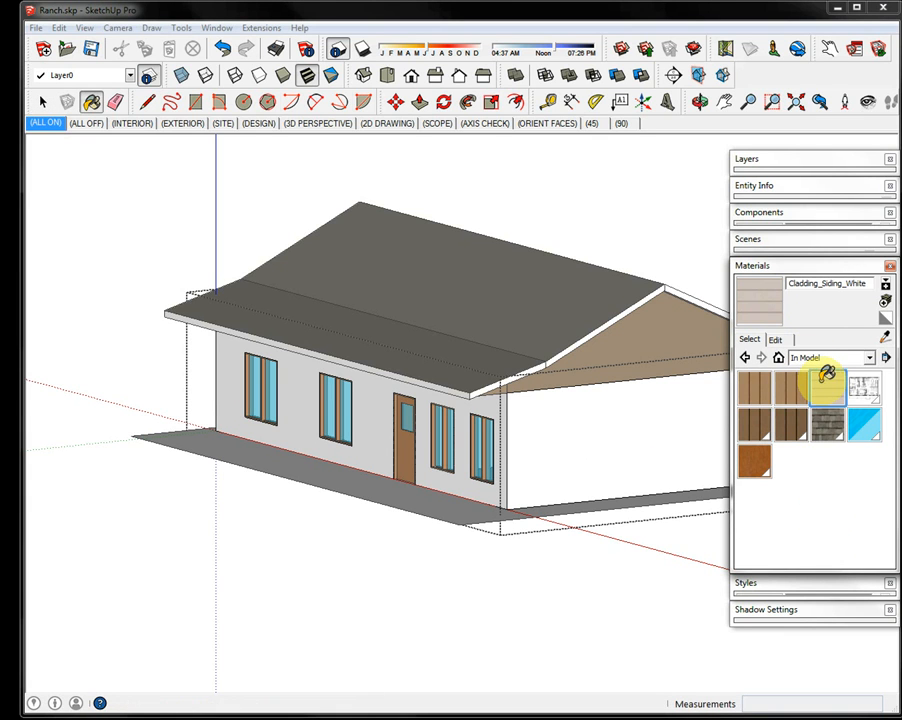
{"action": "left_click", "coordinate": [777, 340]}
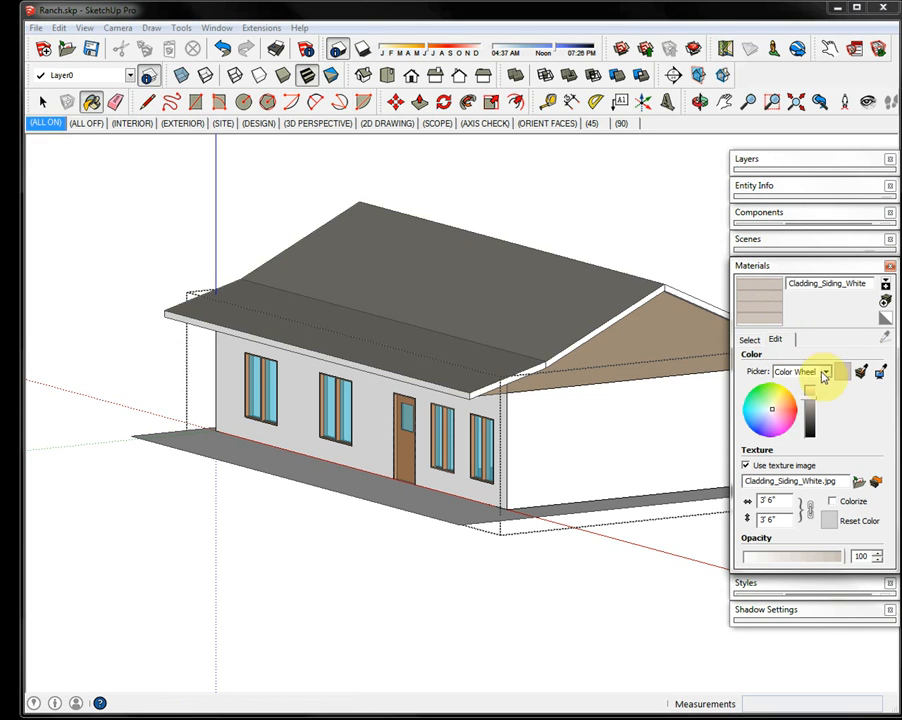
{"action": "left_click", "coordinate": [825, 372]}
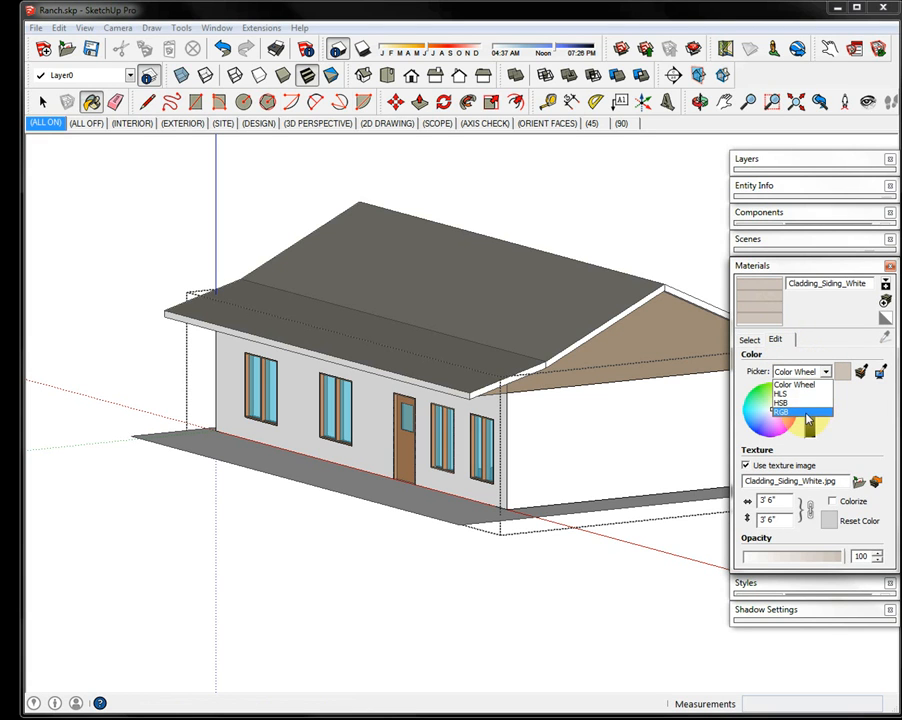
{"action": "left_click", "coordinate": [810, 412]}
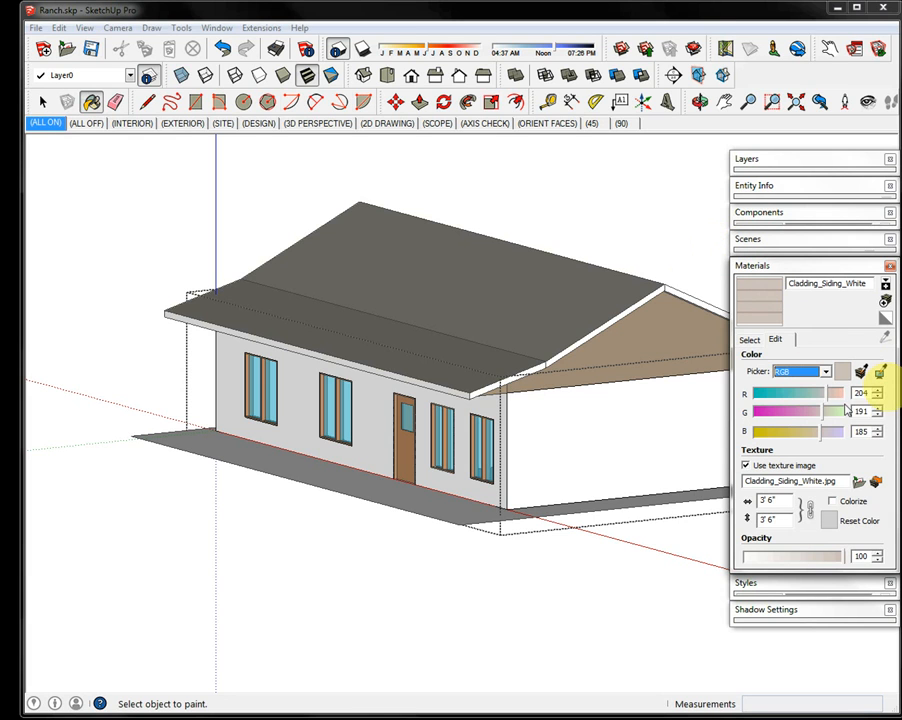
Paint the exterior walls with Cladding_Siding_White from the Brick and Cladding collection.
{"action": "left_click", "coordinate": [750, 341]}
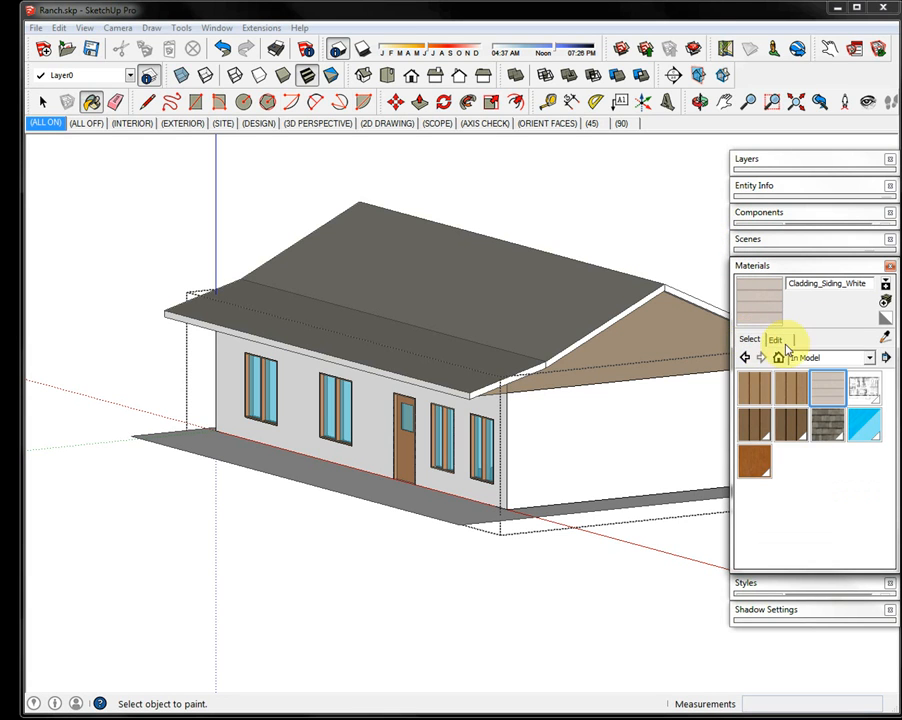
{"action": "left_click", "coordinate": [869, 358]}
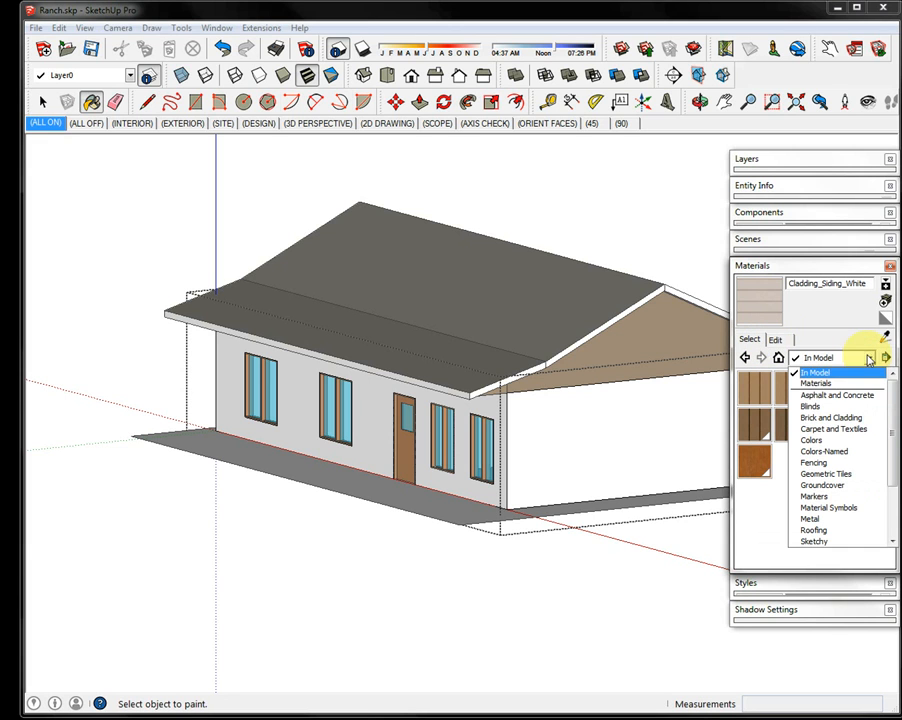
{"action": "left_click", "coordinate": [834, 421]}
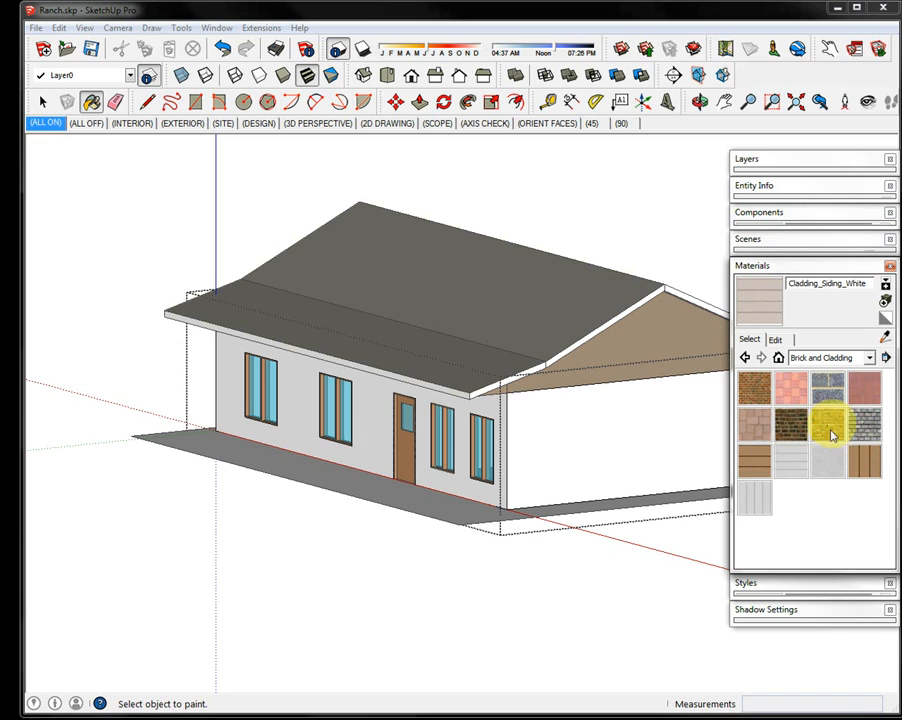
{"action": "left_click", "coordinate": [788, 468]}
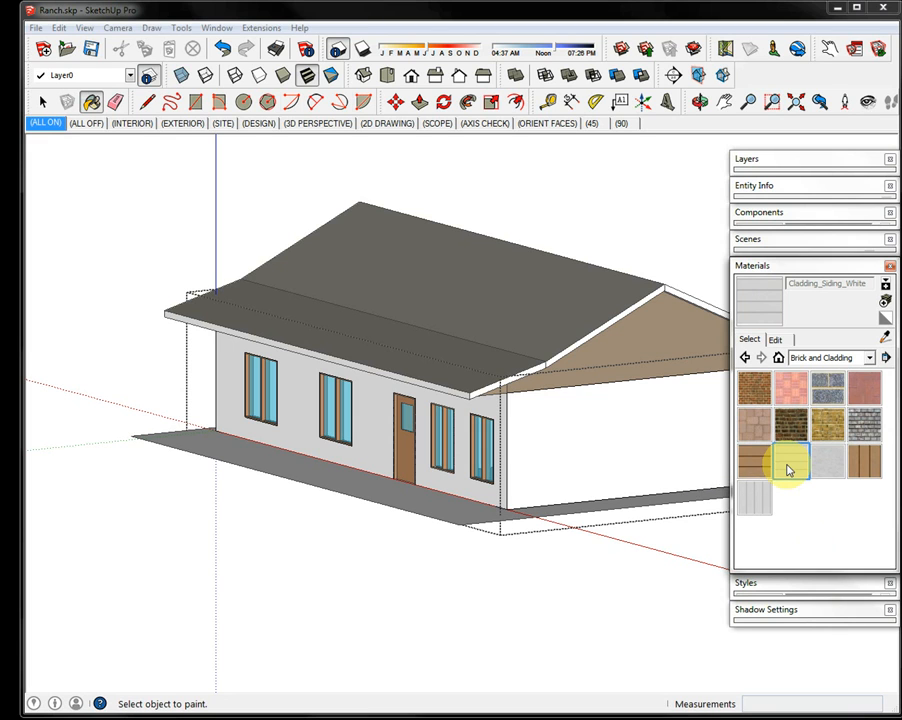
{"action": "left_click", "coordinate": [637, 436]}
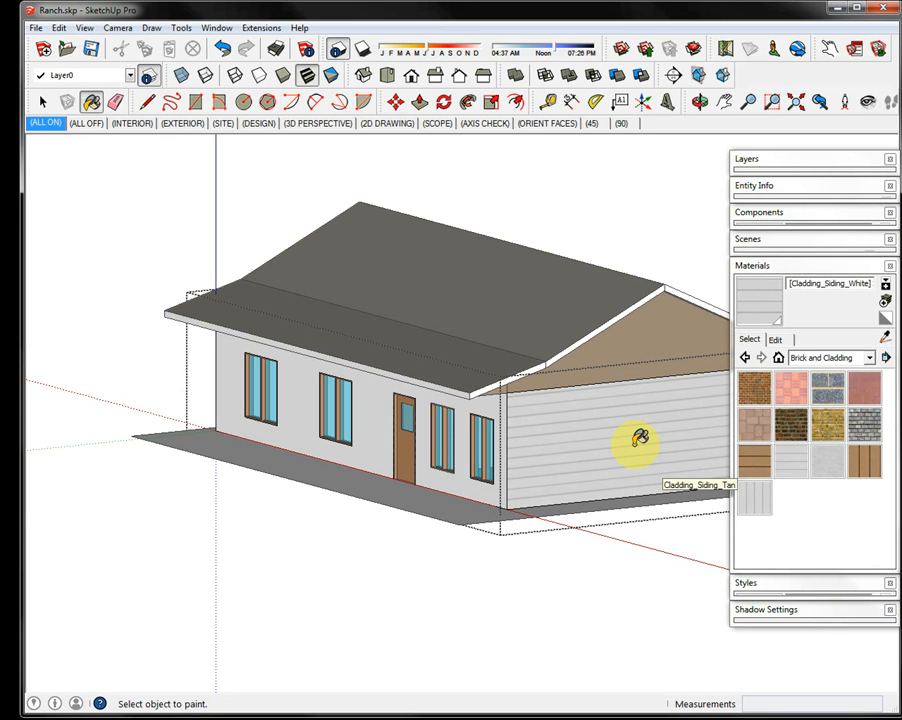
Compare the RGB values of the newly applied white wall siding with those of the existing beige Cladding_Siding_White material.
{"action": "left_click", "coordinate": [779, 358]}
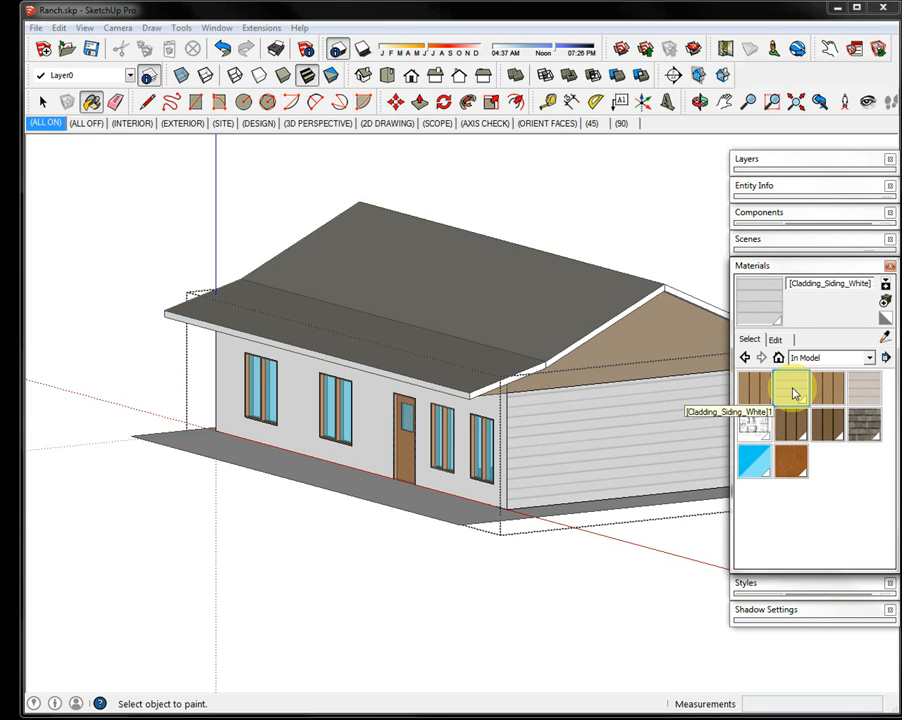
{"action": "left_click", "coordinate": [775, 339]}
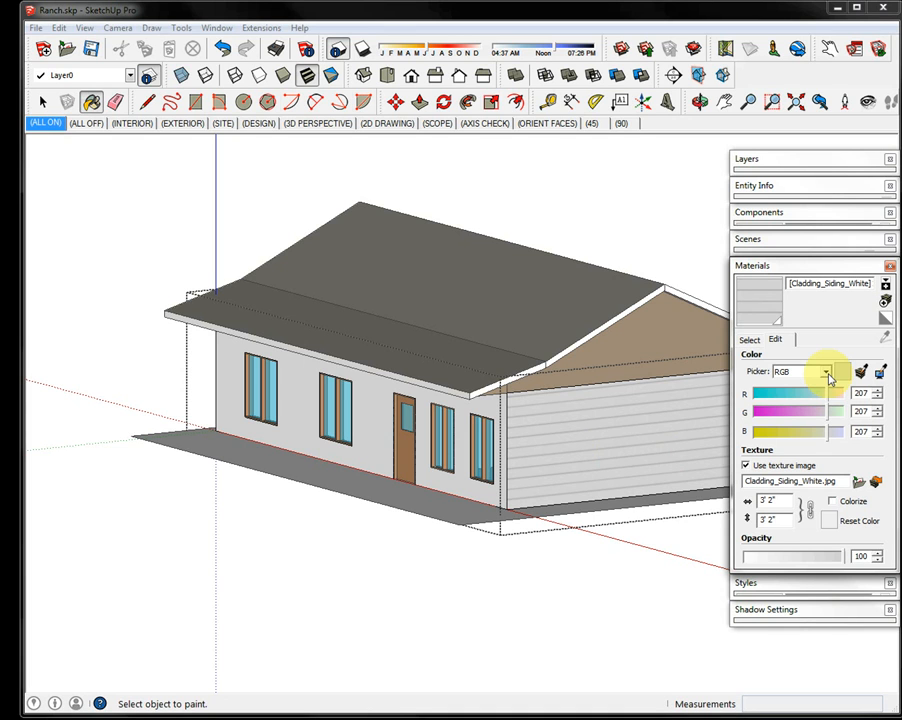
{"action": "left_click", "coordinate": [751, 340]}
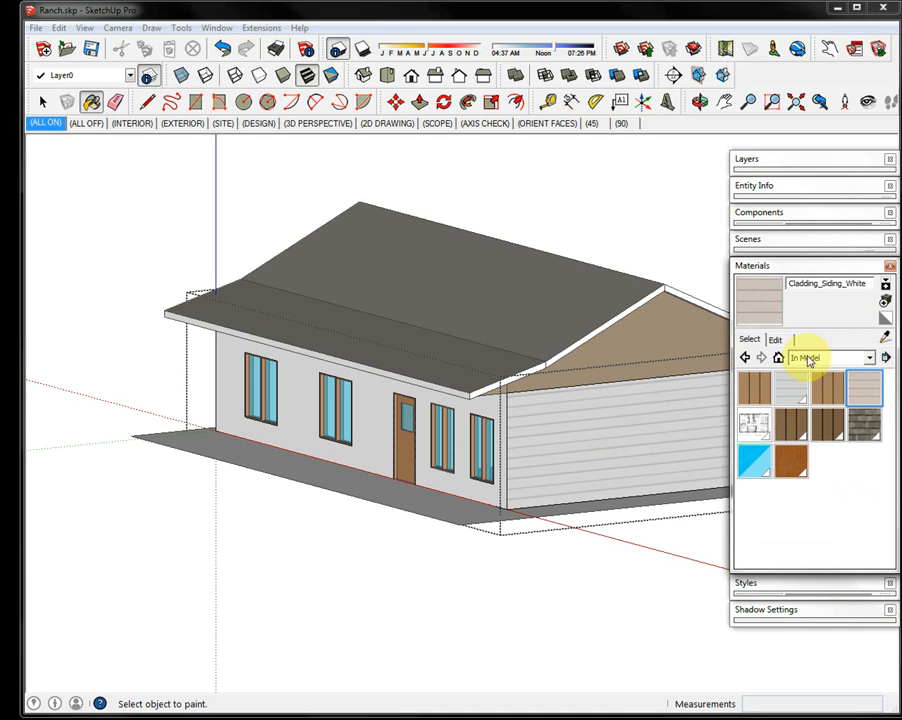
{"action": "left_click", "coordinate": [870, 358]}
{"action": "left_click", "coordinate": [871, 360]}
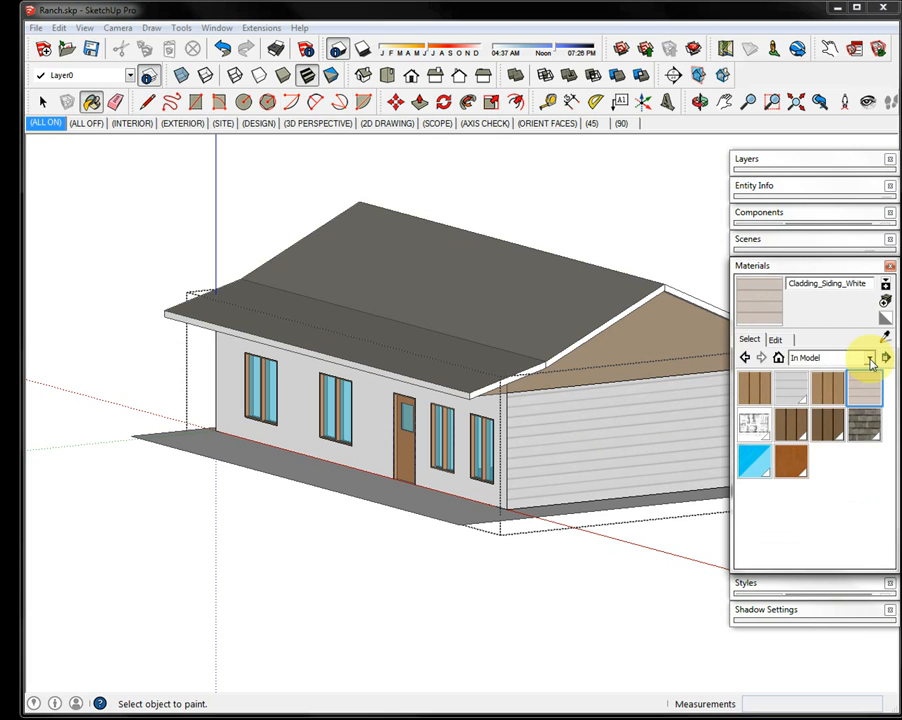
{"action": "left_click", "coordinate": [776, 339]}
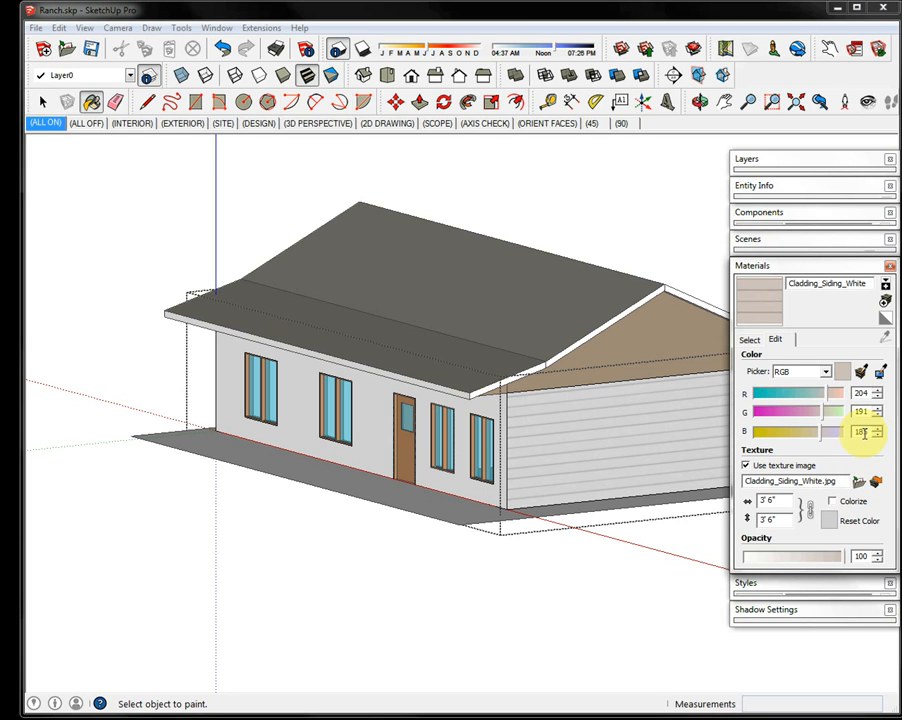
{"action": "left_click", "coordinate": [748, 340]}
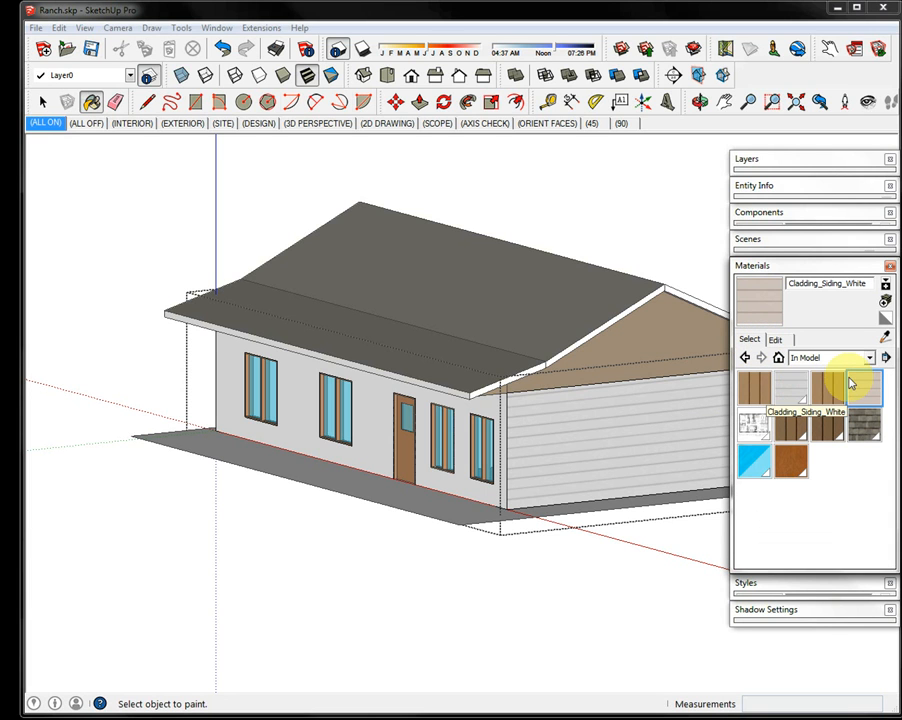
{"action": "left_click", "coordinate": [776, 341]}
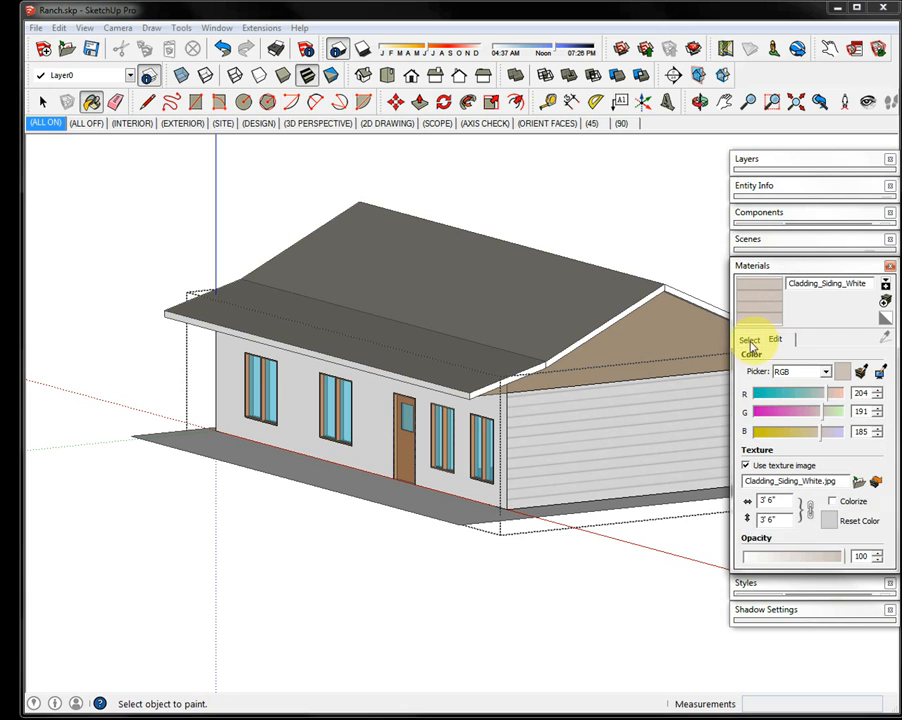
{"action": "left_click", "coordinate": [749, 340]}
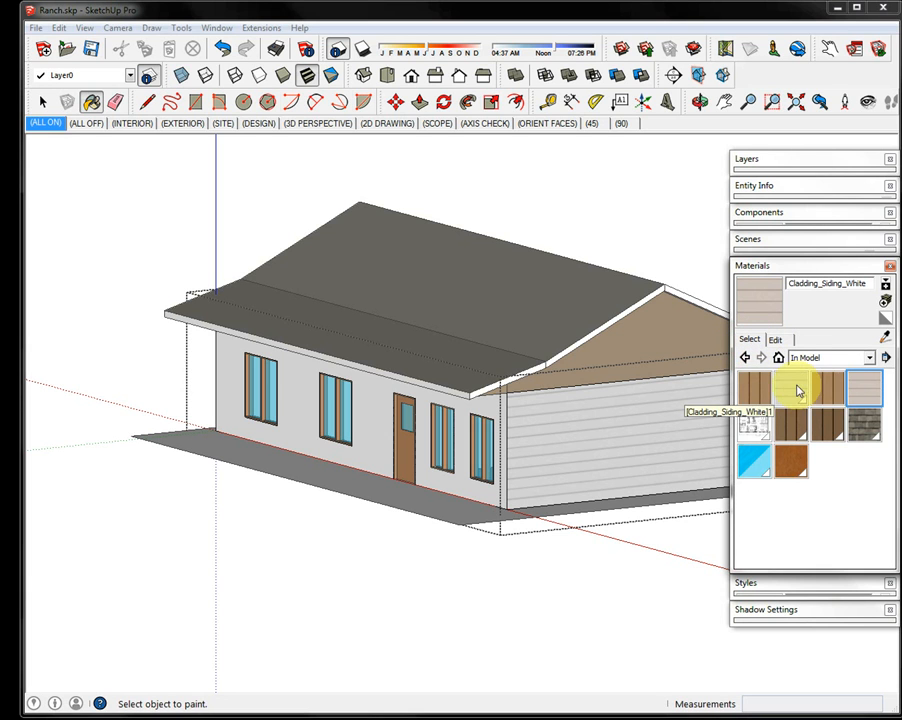
Set the red value of the newly applied wall siding material to 204.
{"action": "left_click", "coordinate": [776, 341]}
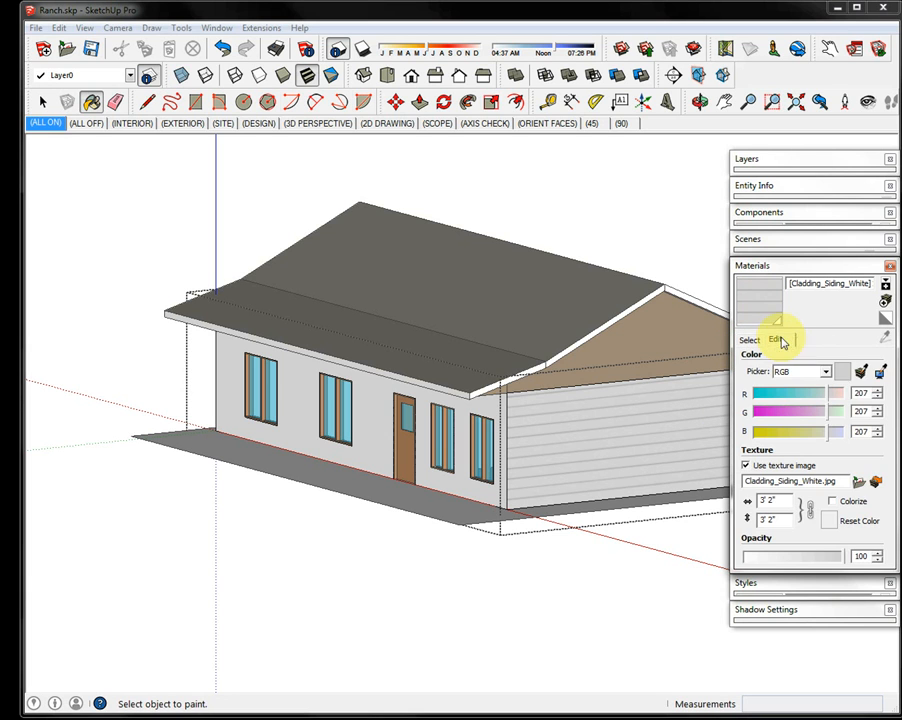
{"action": "left_click", "coordinate": [877, 390]}
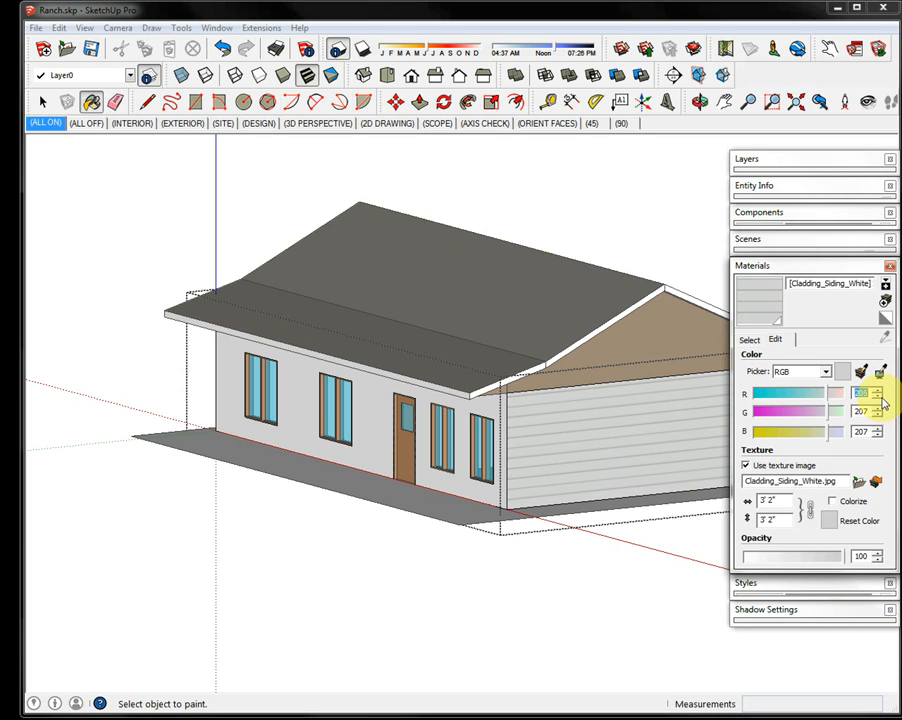
{"action": "left_click", "coordinate": [861, 411]}
{"action": "double_click", "coordinate": [861, 411]}
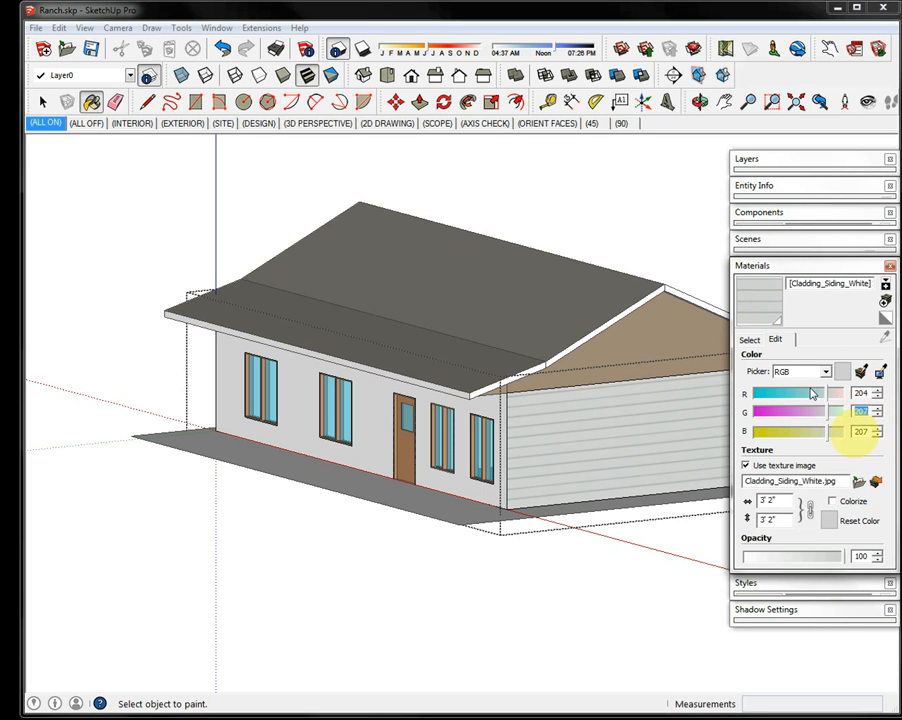
Check the existing beige Cladding_Siding_White material's RGB values and set the newly applied wall siding's green value to 191.
{"action": "left_click", "coordinate": [752, 340]}
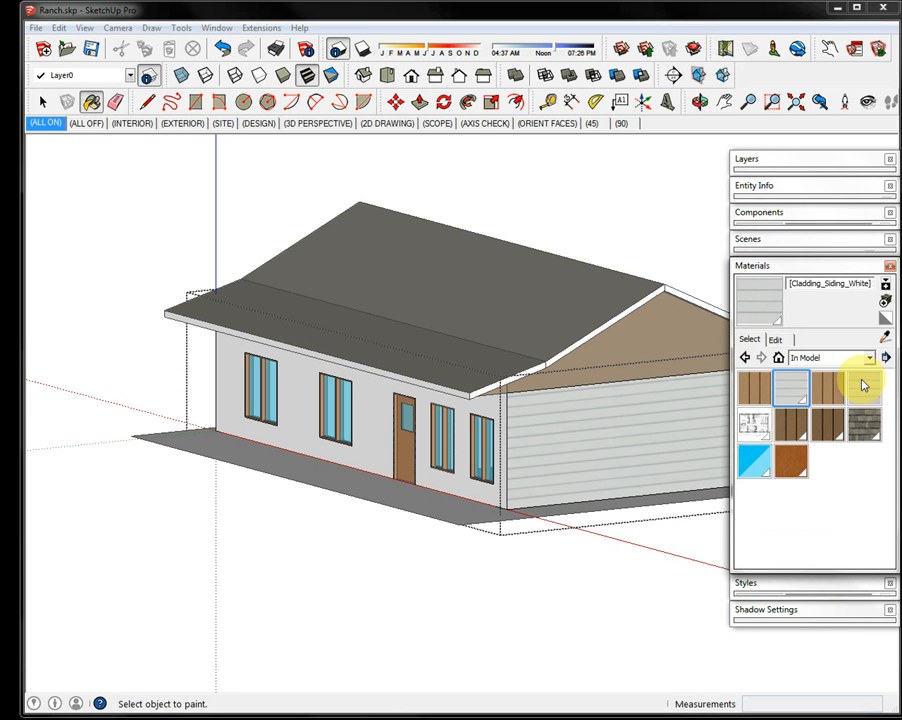
{"action": "left_click", "coordinate": [862, 382]}
{"action": "left_click", "coordinate": [776, 341]}
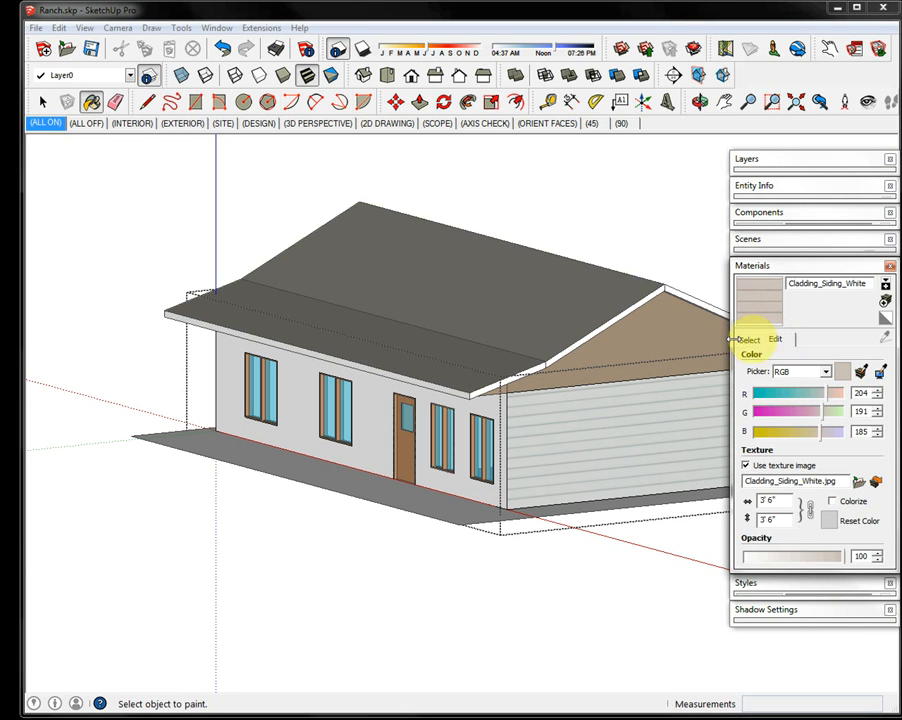
{"action": "left_click", "coordinate": [750, 341]}
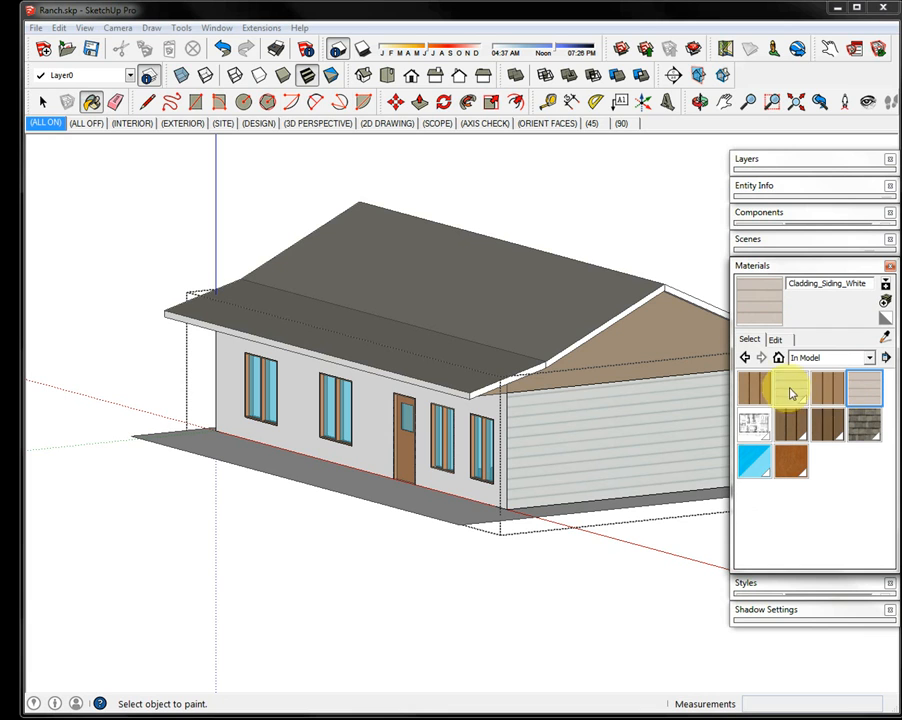
{"action": "left_click", "coordinate": [776, 339]}
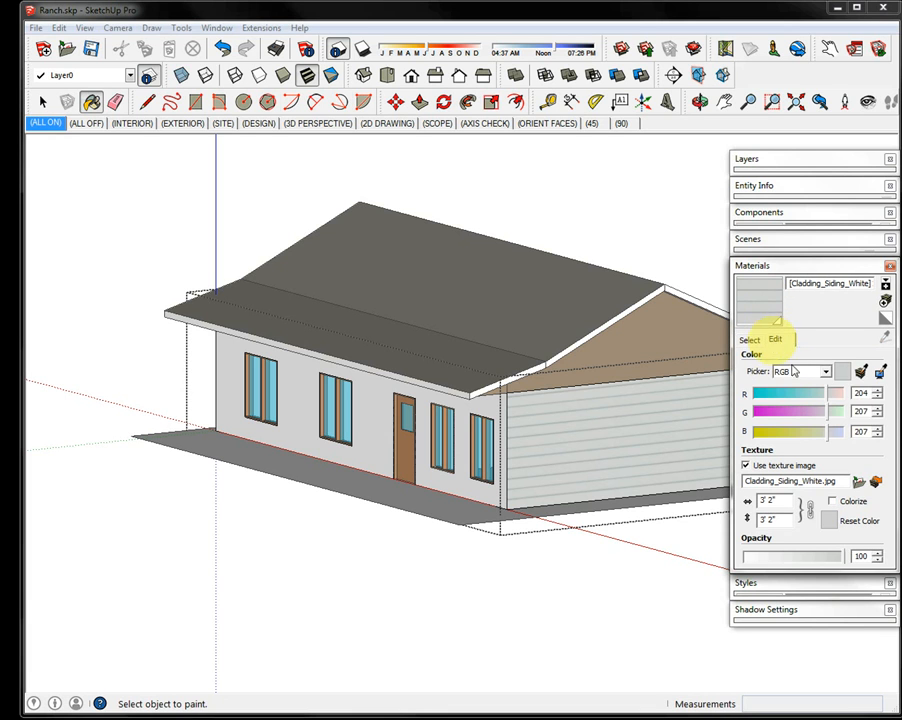
{"action": "double_click", "coordinate": [866, 410]}
{"action": "mouse_move", "coordinate": [798, 420]}
{"action": "left_mouse_down"}
{"action": "mouse_move", "coordinate": [756, 414]}
{"action": "mouse_move", "coordinate": [800, 416]}
{"action": "left_mouse_up"}
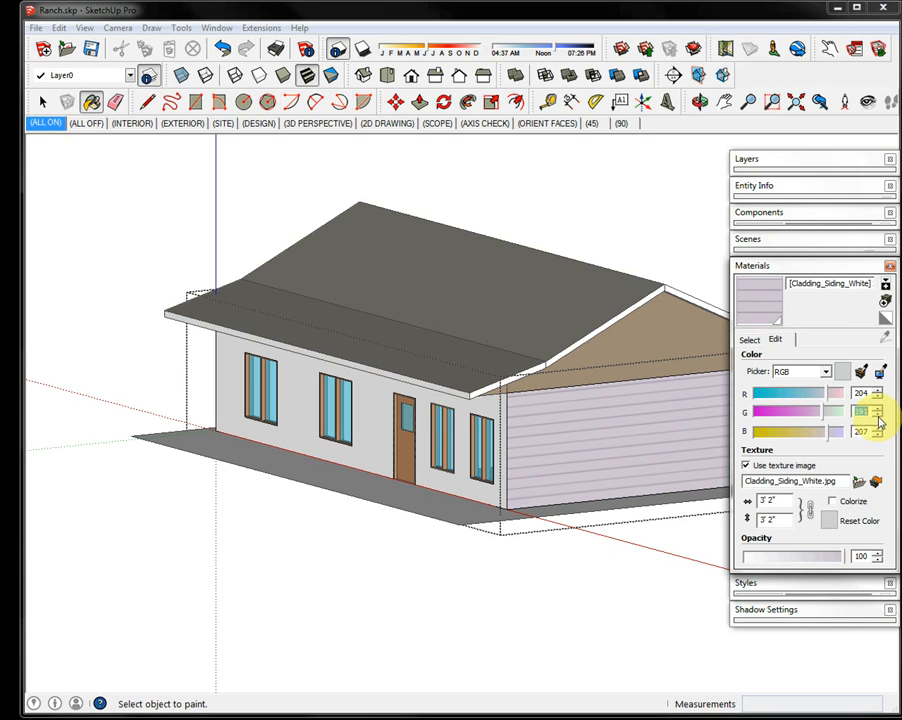
Recheck the beige reference siding's RGB values and set the newly applied wall siding's blue value to 185.
{"action": "left_click", "coordinate": [755, 341]}
{"action": "left_click", "coordinate": [868, 388]}
{"action": "left_click", "coordinate": [773, 341]}
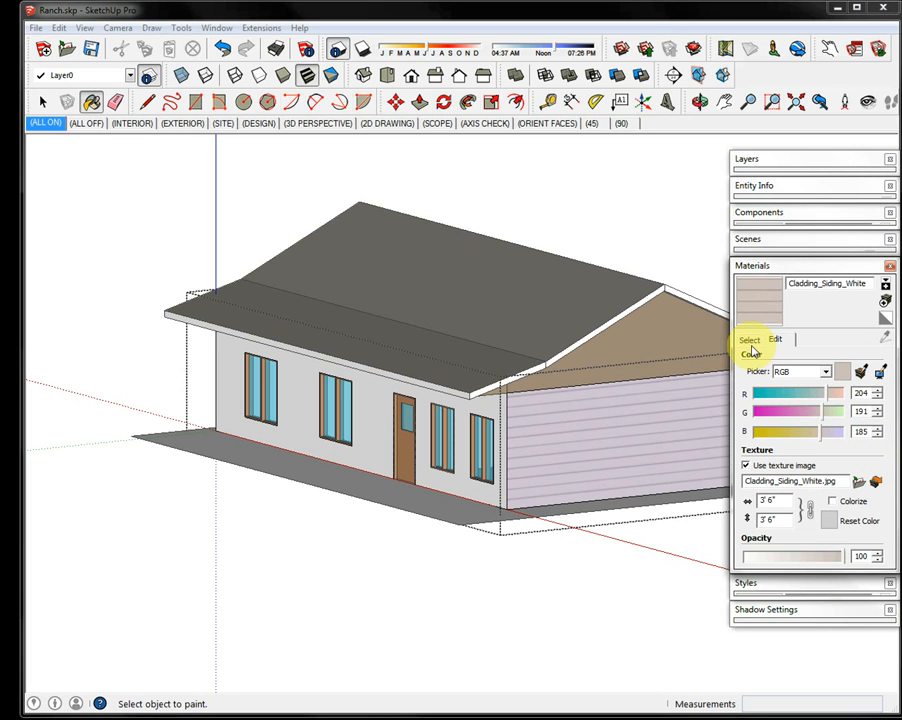
{"action": "left_click", "coordinate": [746, 341]}
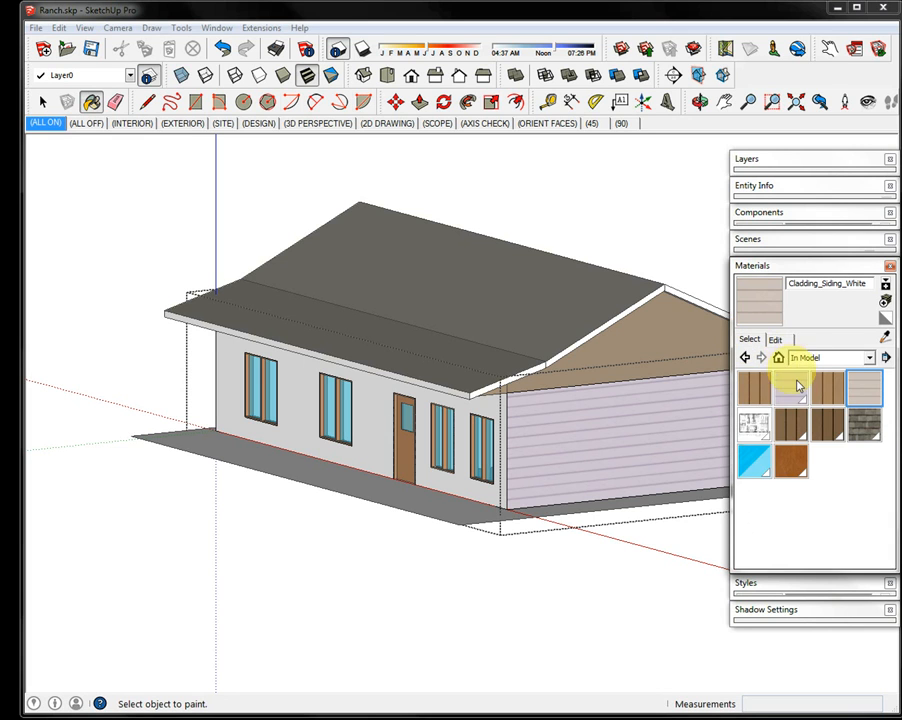
{"action": "left_click", "coordinate": [795, 388]}
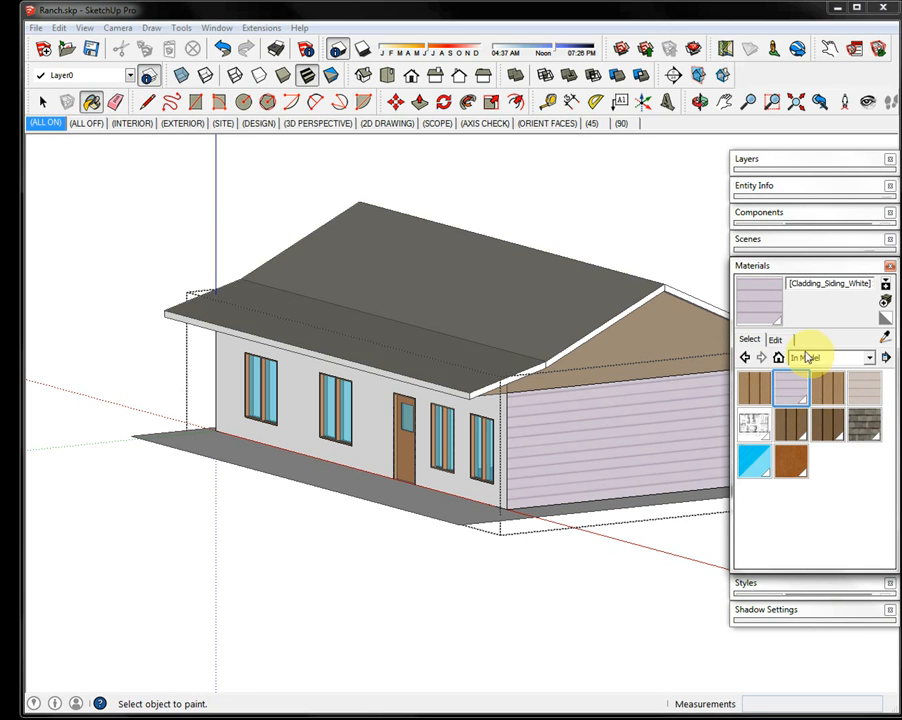
{"action": "left_click", "coordinate": [777, 340]}
{"action": "left_click", "coordinate": [872, 431]}
{"action": "type", "text": "18"}
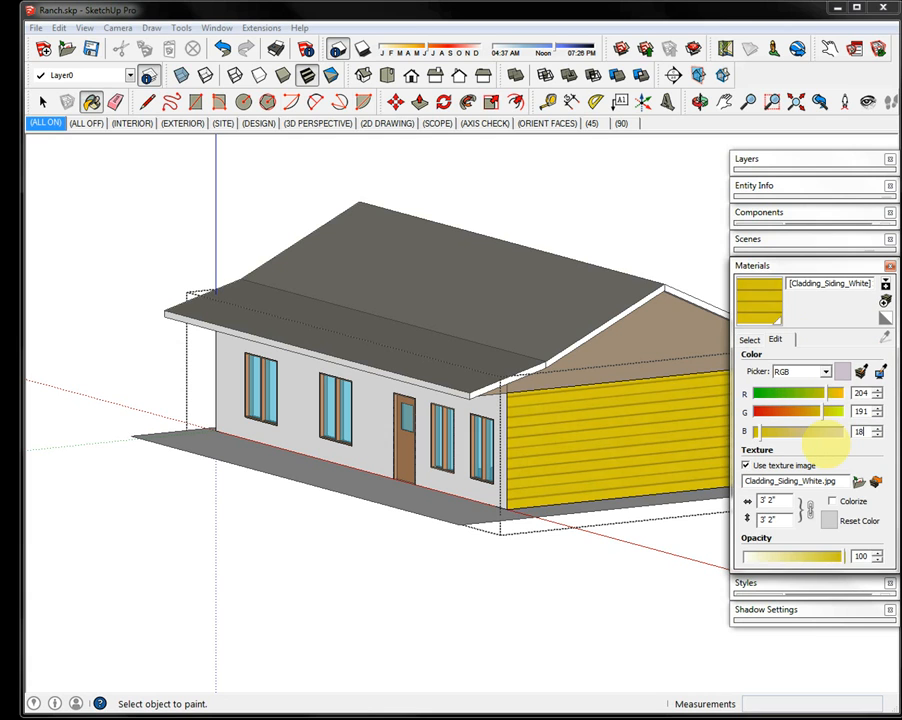
{"action": "type", "text": "5"}
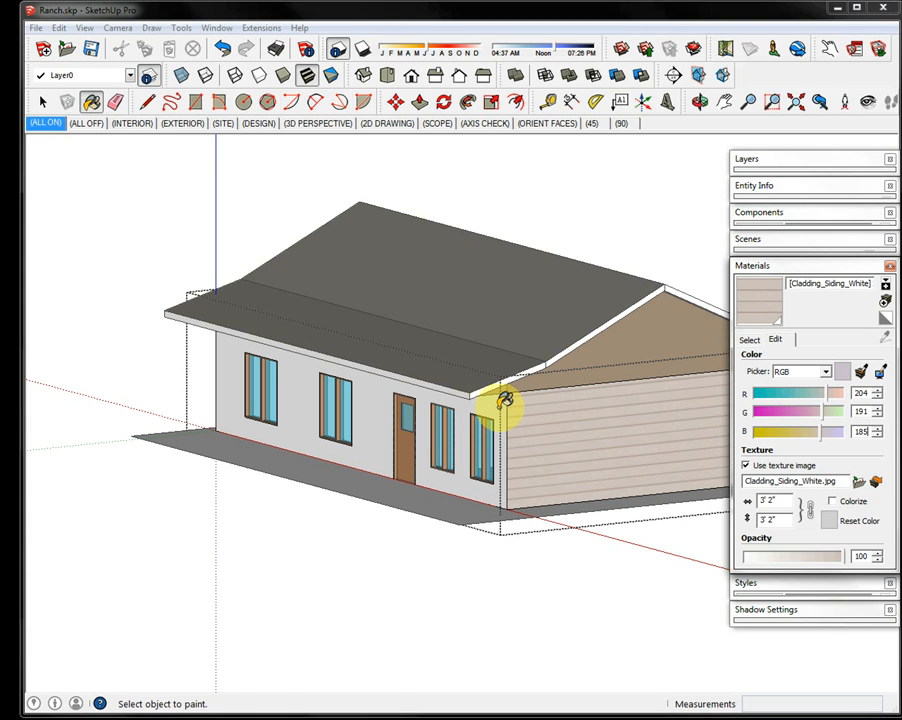
Paint all remaining matching unpainted exterior wall faces with the recolored Cladding_Siding_White and exit the wall group.
{"action": "key", "text": "shift"}
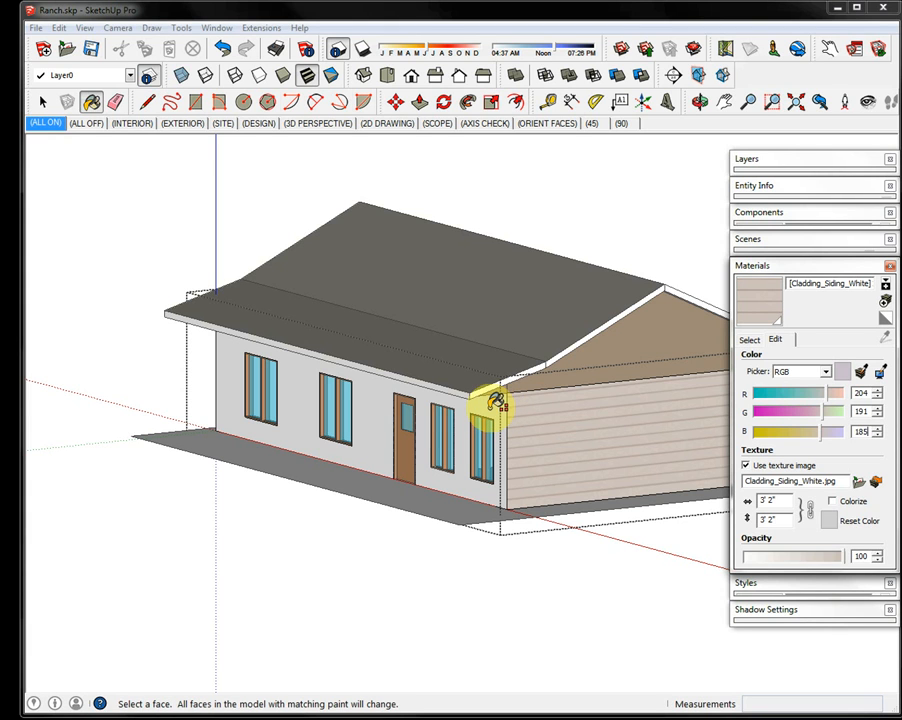
{"action": "left_click", "coordinate": [494, 402], "text": "shift"}
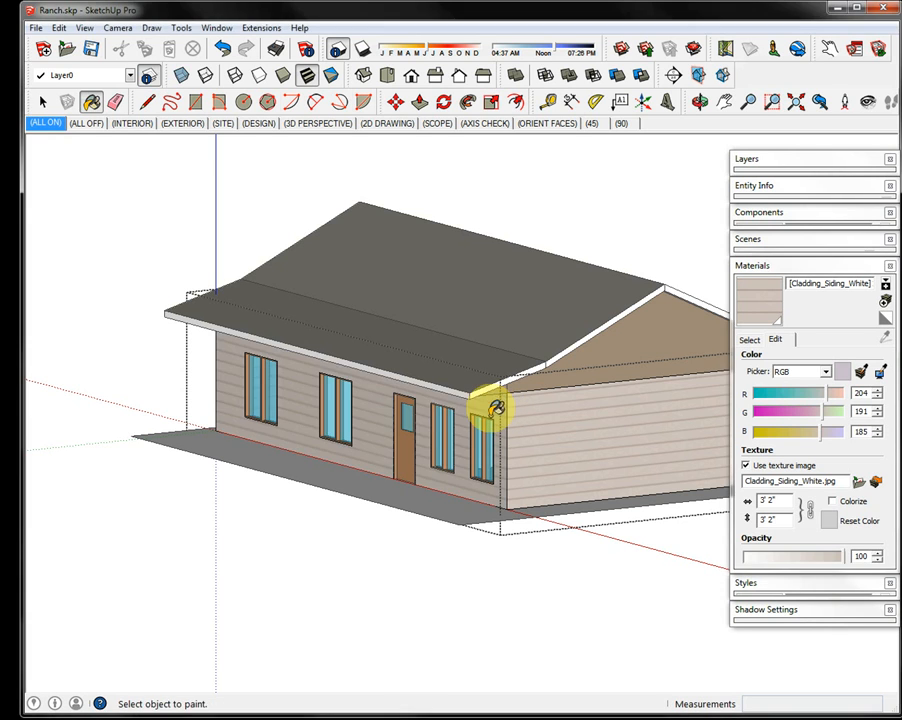
{"action": "middle_click_drag", "start_coordinate": [631, 476], "coordinate": [725, 550]}
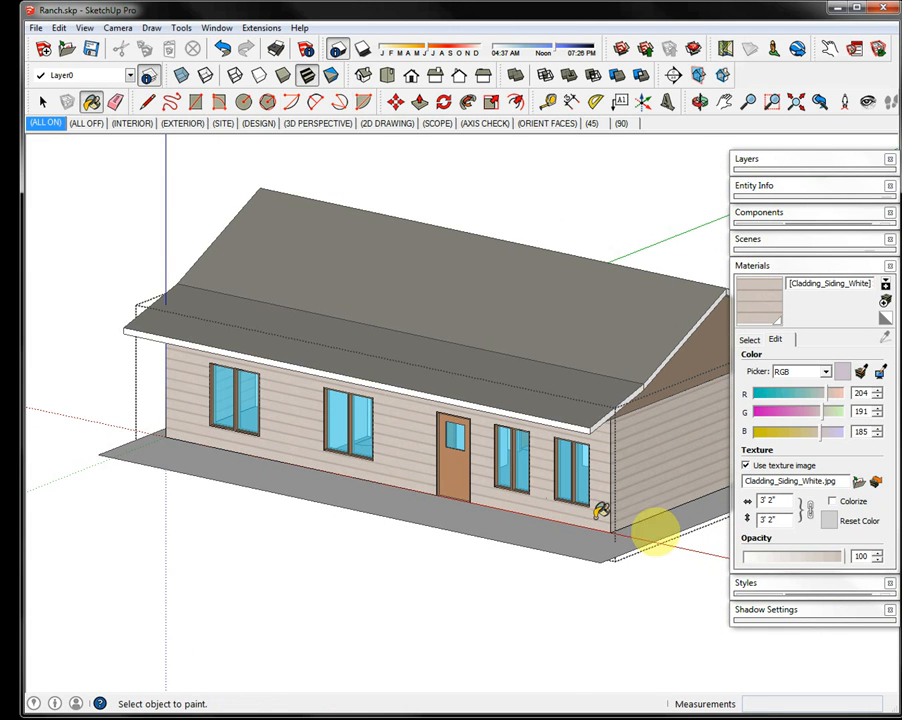
{"action": "scroll", "coordinate": [595, 497], "scroll_direction": "up", "scroll_amount": 2}
{"action": "scroll", "coordinate": [595, 497], "scroll_direction": "down", "scroll_amount": 3}
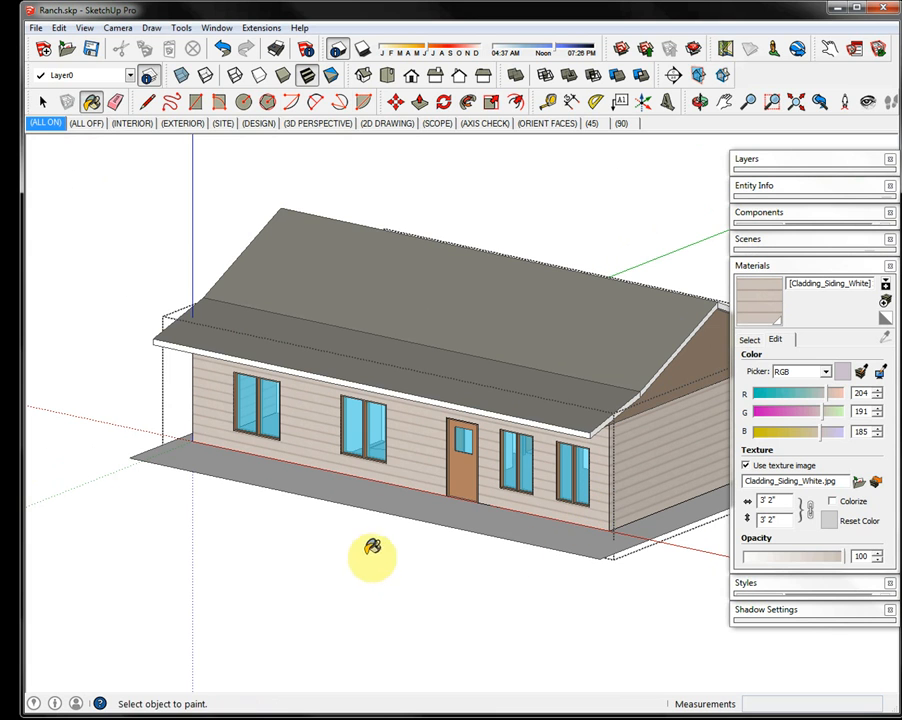
{"action": "key", "text": "space"}
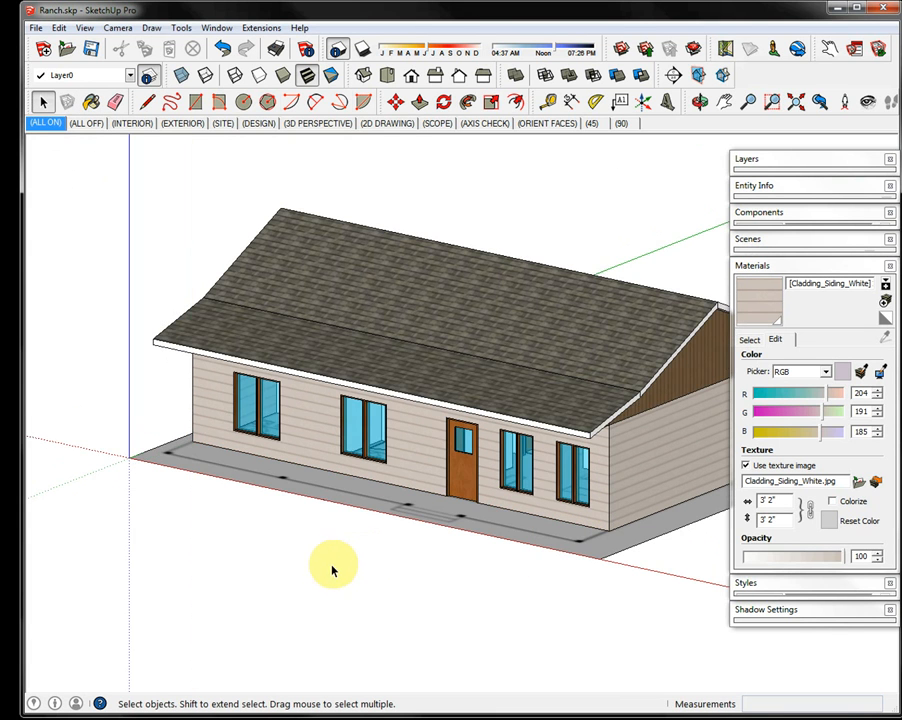
Place the full reference photo beside the model for comparison and set the wall siding's blue value to 170.
{"action": "middle_click_drag", "start_coordinate": [126, 380], "coordinate": [68, 322]}
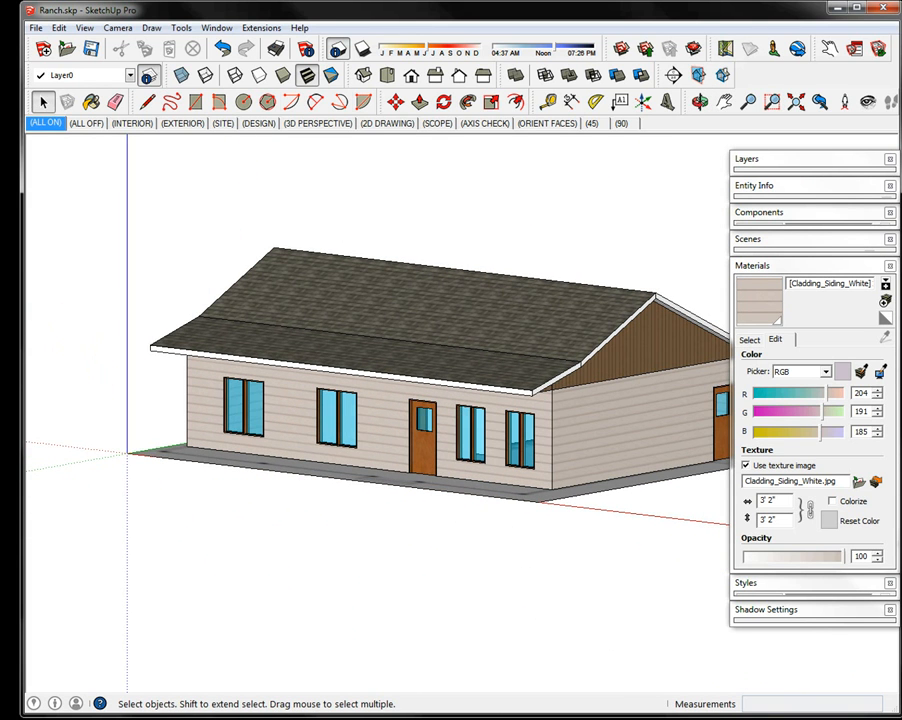
{"action": "key", "text": "alt+Tab"}
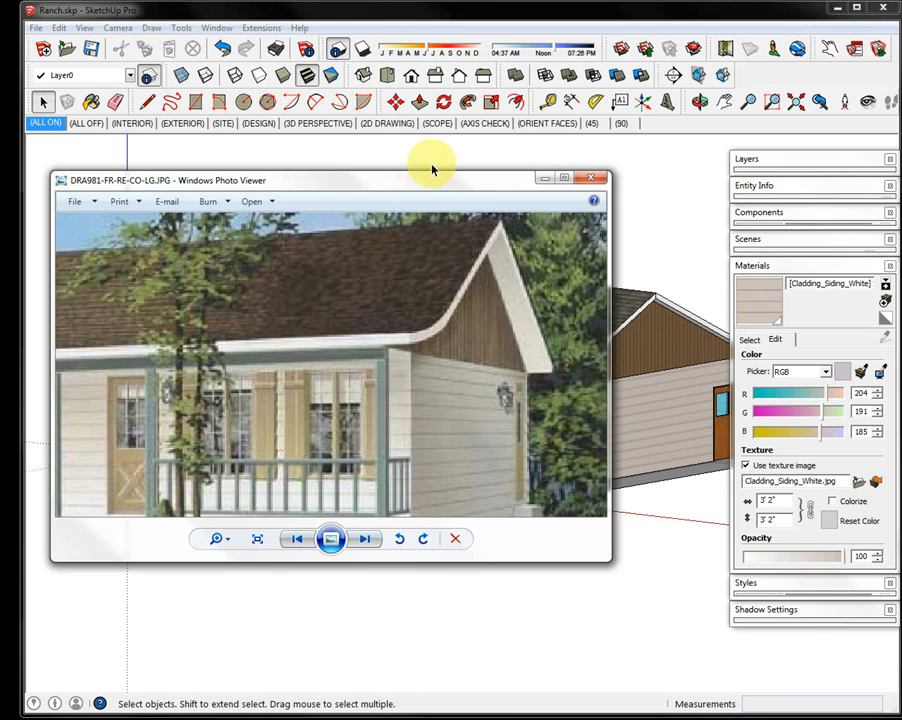
{"action": "left_click", "coordinate": [229, 539]}
{"action": "left_click_drag", "start_coordinate": [231, 537], "coordinate": [231, 544]}
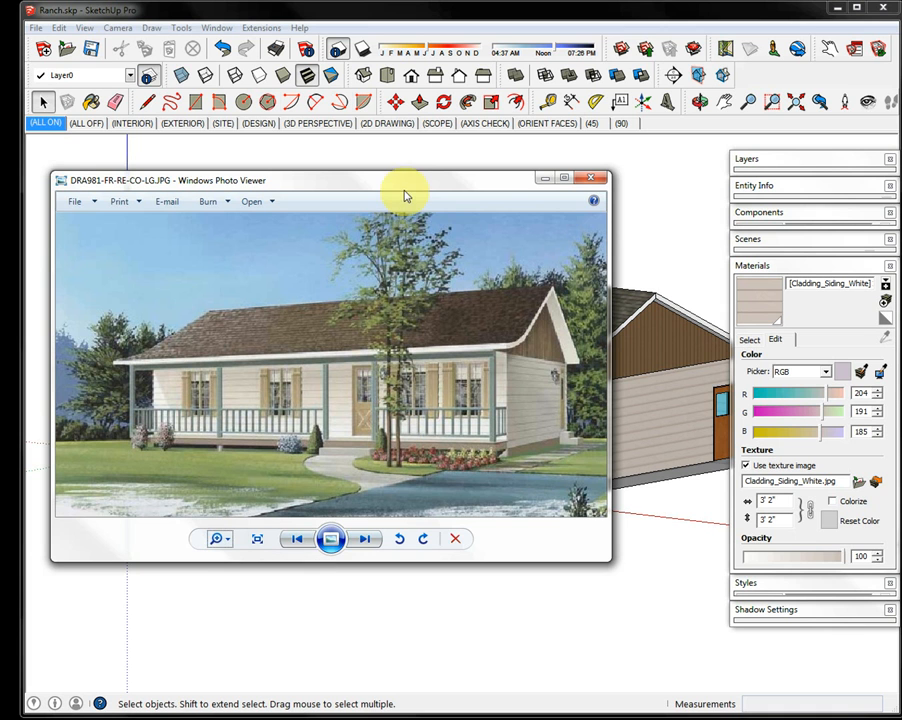
{"action": "left_click_drag", "start_coordinate": [447, 183], "coordinate": [303, 274]}
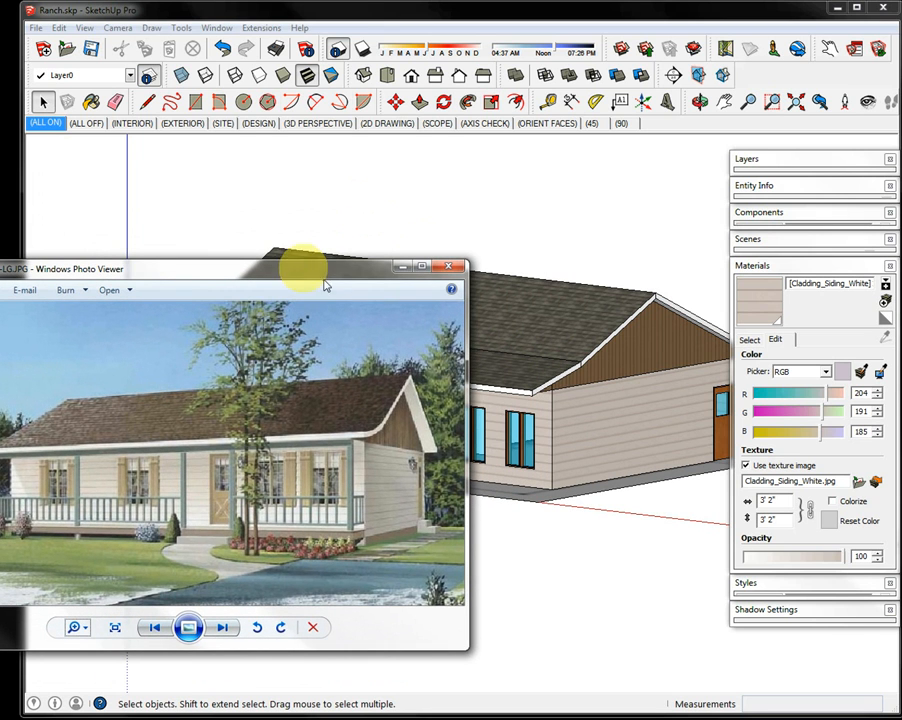
{"action": "left_click", "coordinate": [878, 437]}
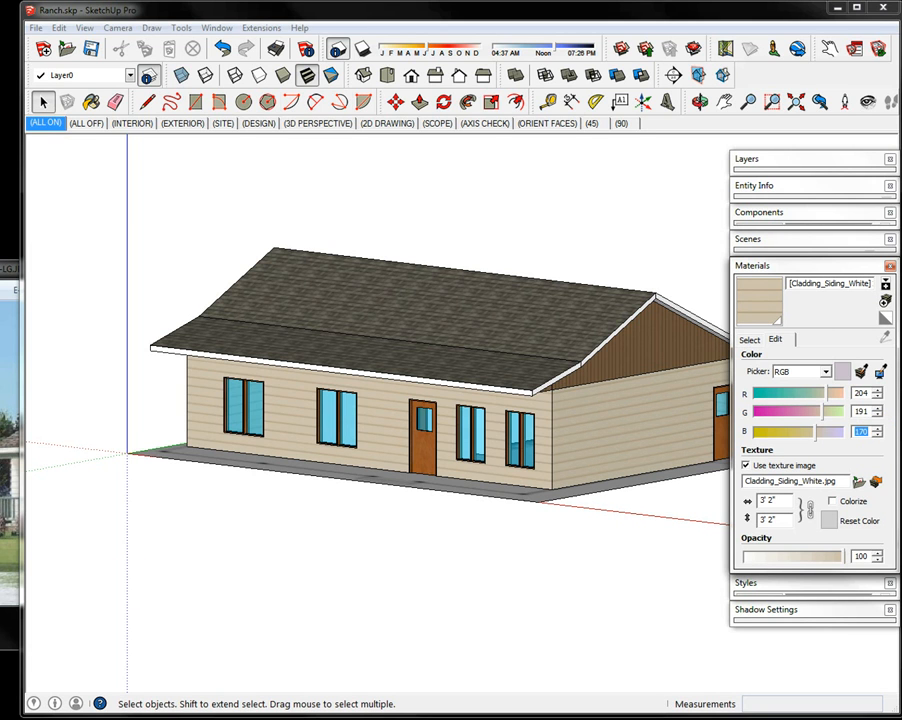
Compare the recolored siding, roof and gables with the reference photo and put the photo away.
{"action": "left_click", "coordinate": [4, 500]}
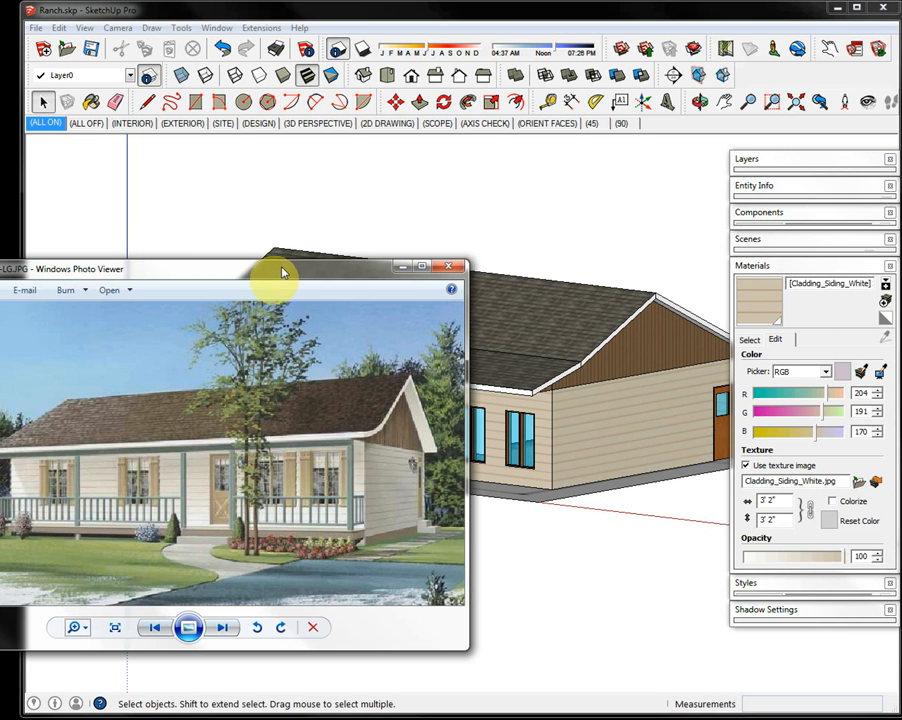
{"action": "left_click_drag", "start_coordinate": [283, 264], "coordinate": [507, 247]}
{"action": "left_click", "coordinate": [541, 241]}
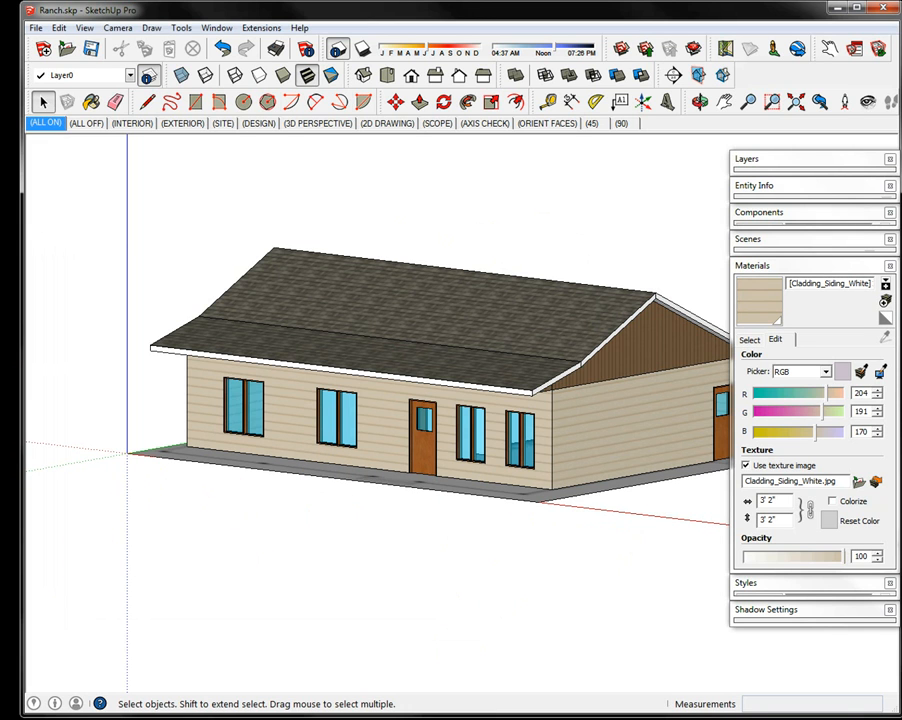
{"action": "key", "text": "alt+Tab"}
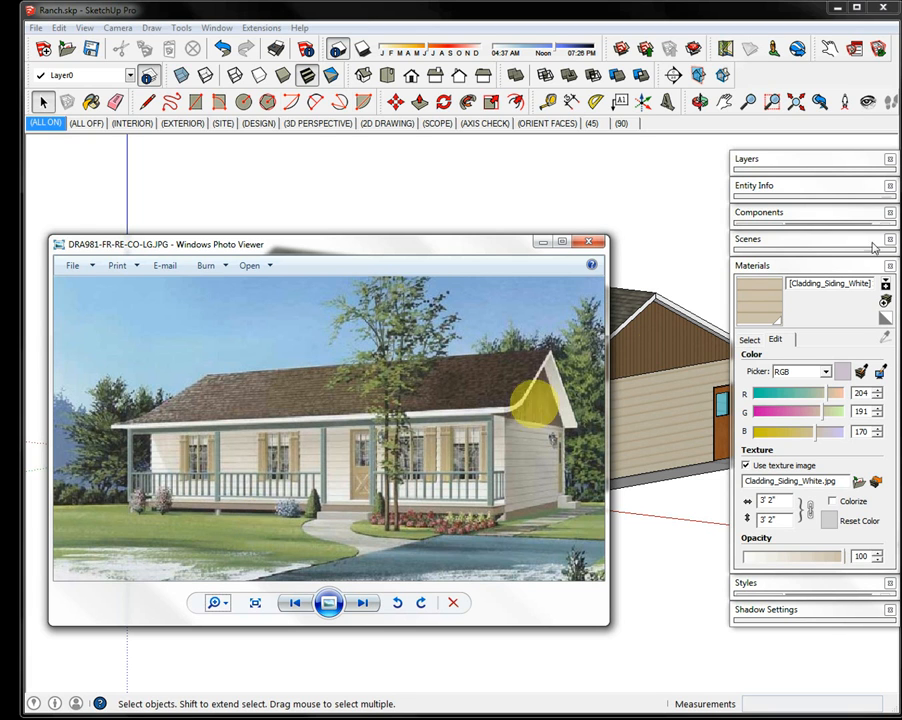
{"action": "left_click", "coordinate": [542, 243]}
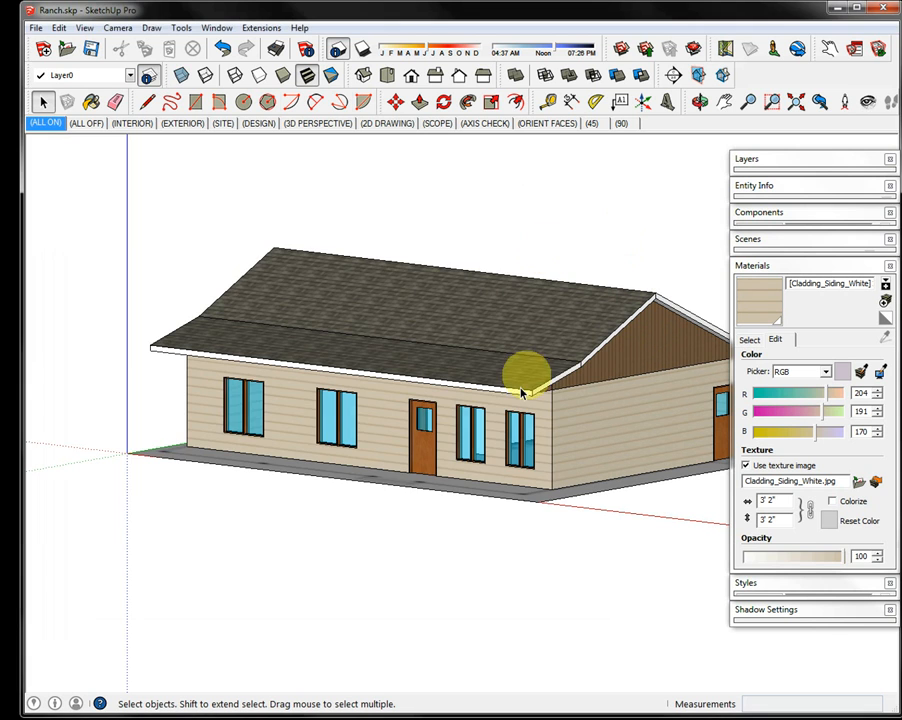
Select the floor plan image beneath the house and move it 24 inches straight down.
{"action": "mouse_move", "coordinate": [290, 545]}
{"action": "middle_mouse_down"}
{"action": "mouse_move", "coordinate": [533, 613]}
{"action": "mouse_move", "coordinate": [218, 551]}
{"action": "middle_mouse_up"}
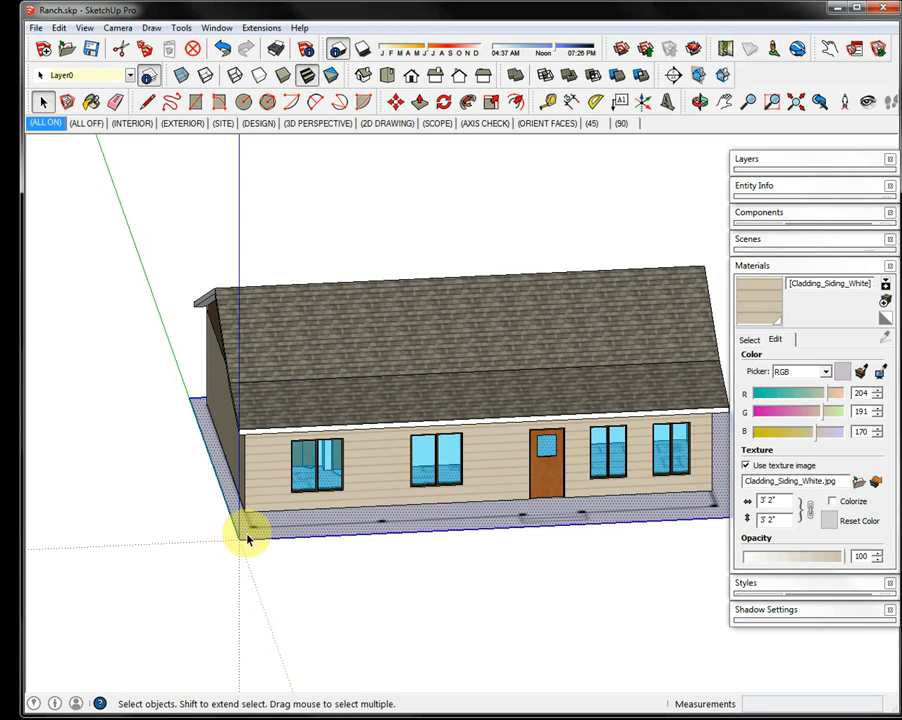
{"action": "key", "text": "m"}
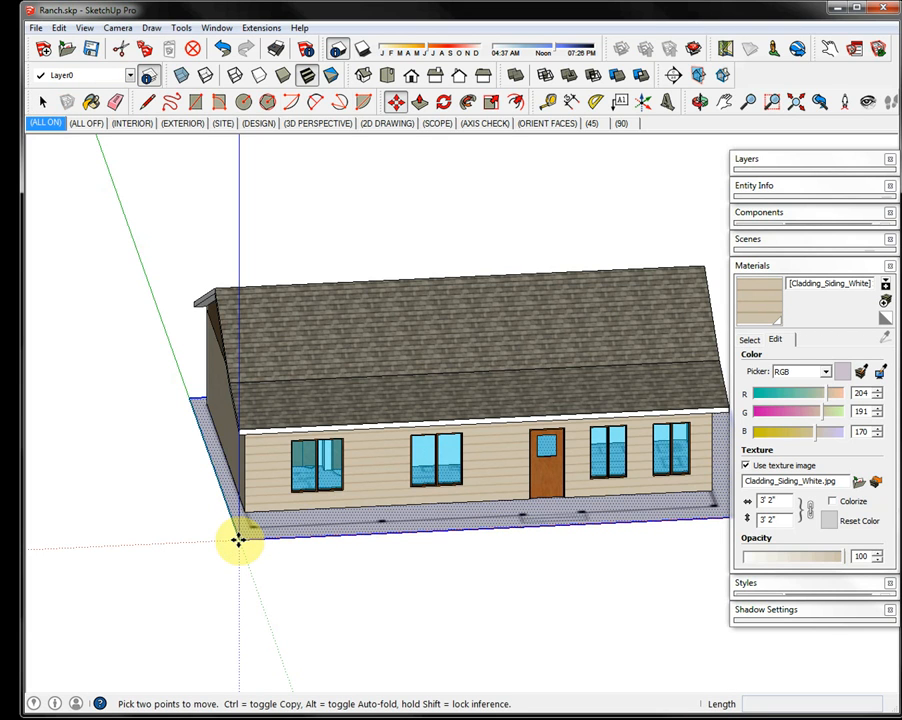
{"action": "left_click", "coordinate": [239, 540]}
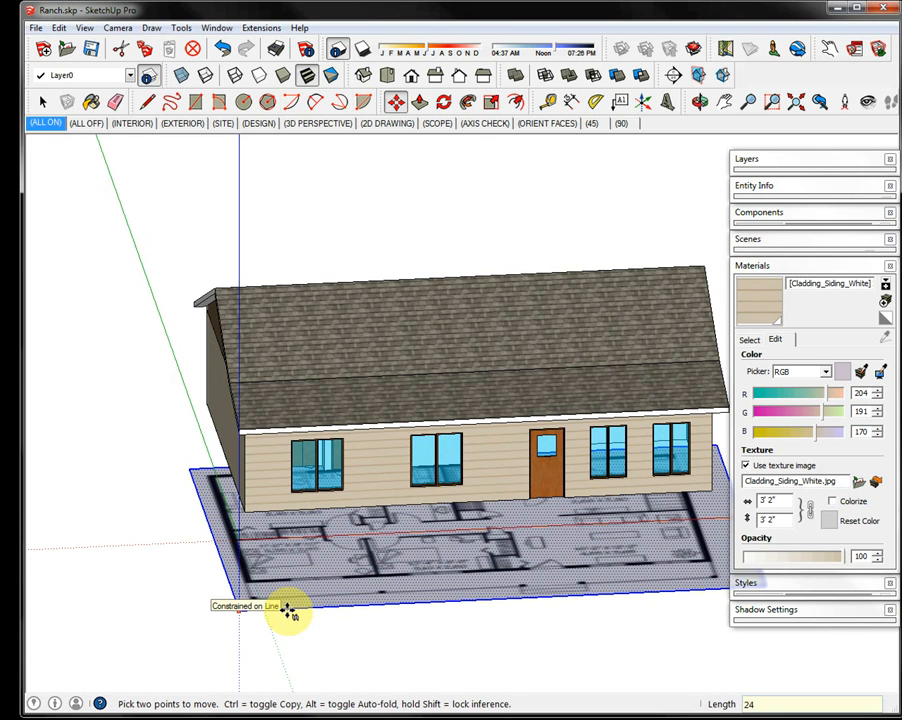
{"action": "key", "text": "Return"}
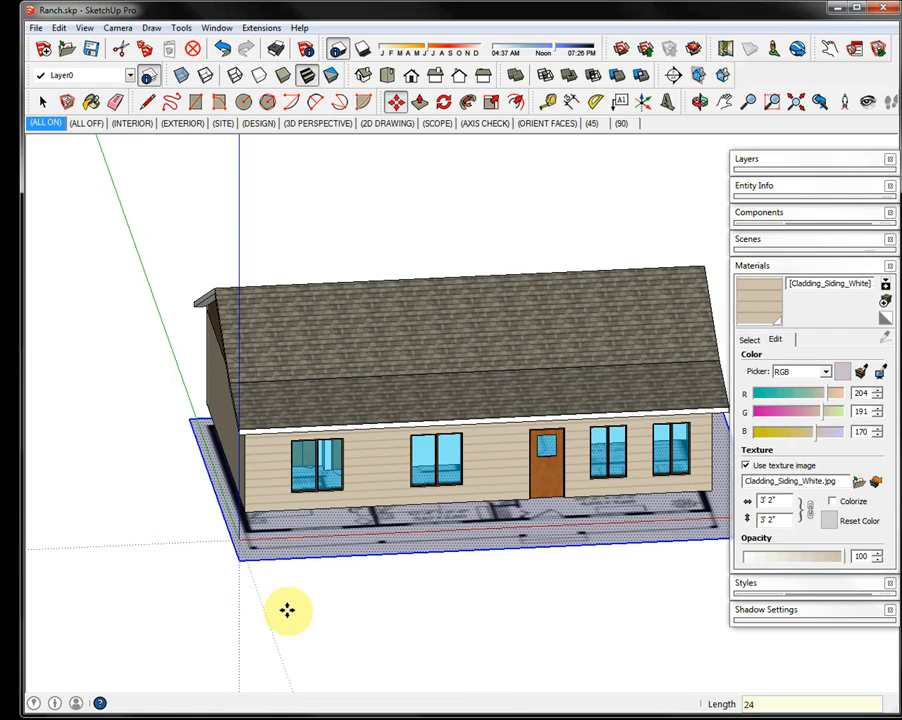
Delete the selected floor plan image beneath the house and return to the Select tool.
{"action": "middle_click_drag", "start_coordinate": [186, 626], "coordinate": [452, 618]}
{"action": "key", "text": "m"}
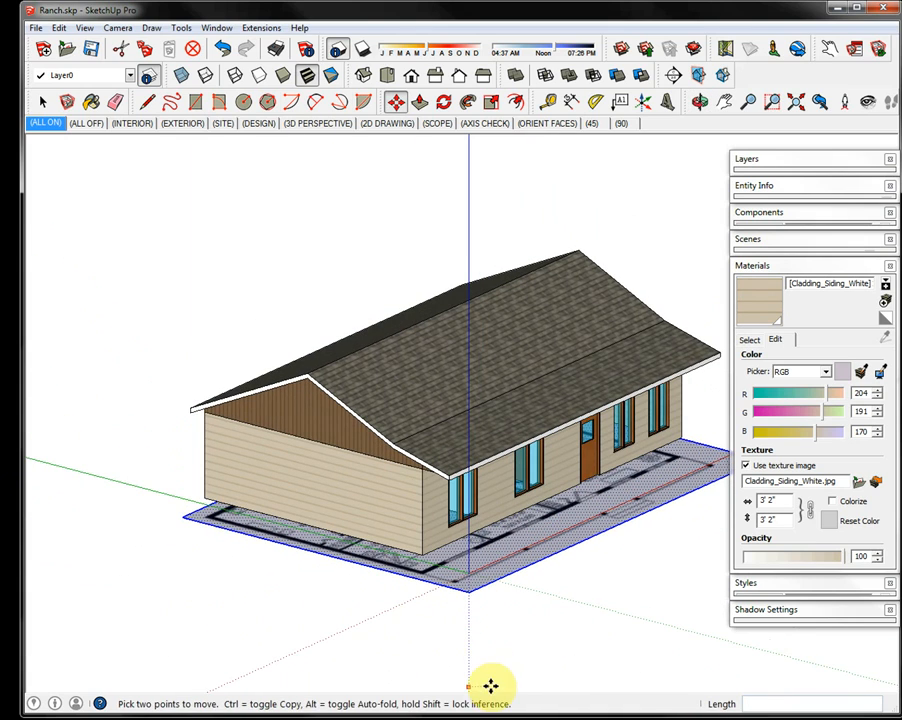
{"action": "scroll", "coordinate": [405, 640], "scroll_direction": "up", "scroll_amount": 1}
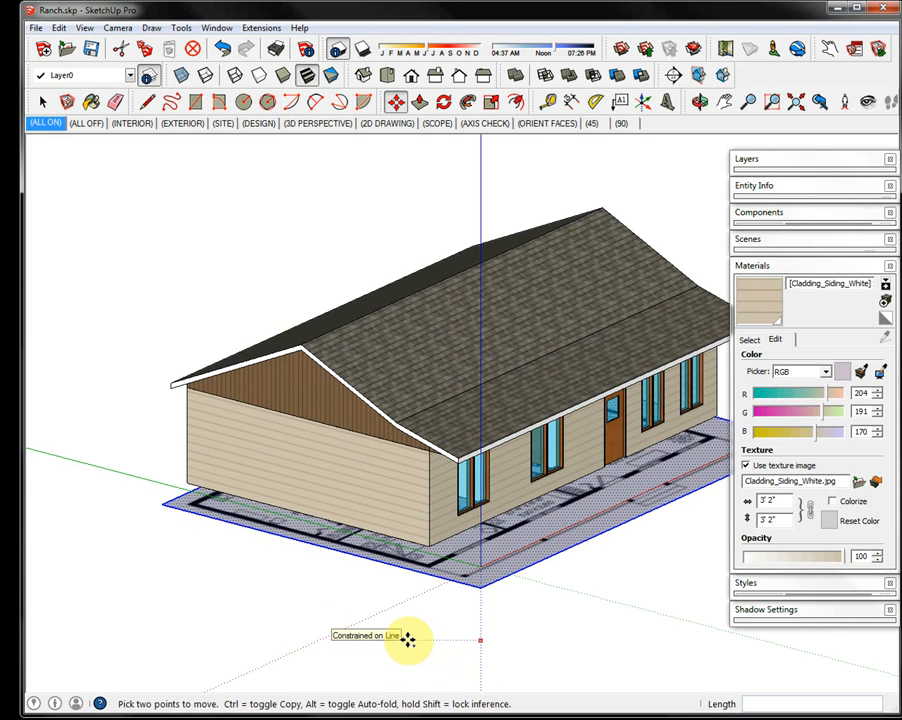
{"action": "key", "text": "Delete"}
{"action": "key", "text": "space"}
Draw a rectangular floor on the house's underside between opposite inner corners of the exterior walls, about 41' 3 3/8" by 25' 5 47/64".
{"action": "mouse_move", "coordinate": [395, 553]}
{"action": "middle_mouse_down"}
{"action": "mouse_move", "coordinate": [352, 362]}
{"action": "mouse_move", "coordinate": [268, 244]}
{"action": "mouse_move", "coordinate": [214, 235]}
{"action": "mouse_move", "coordinate": [196, 160]}
{"action": "mouse_move", "coordinate": [166, 134]}
{"action": "middle_mouse_up"}
{"action": "mouse_move", "coordinate": [472, 458]}
{"action": "middle_mouse_down"}
{"action": "mouse_move", "coordinate": [437, 370]}
{"action": "mouse_move", "coordinate": [256, 272]}
{"action": "mouse_move", "coordinate": [48, 346]}
{"action": "mouse_move", "coordinate": [15, 370]}
{"action": "mouse_move", "coordinate": [136, 364]}
{"action": "mouse_move", "coordinate": [236, 320]}
{"action": "mouse_move", "coordinate": [260, 277]}
{"action": "middle_mouse_up"}
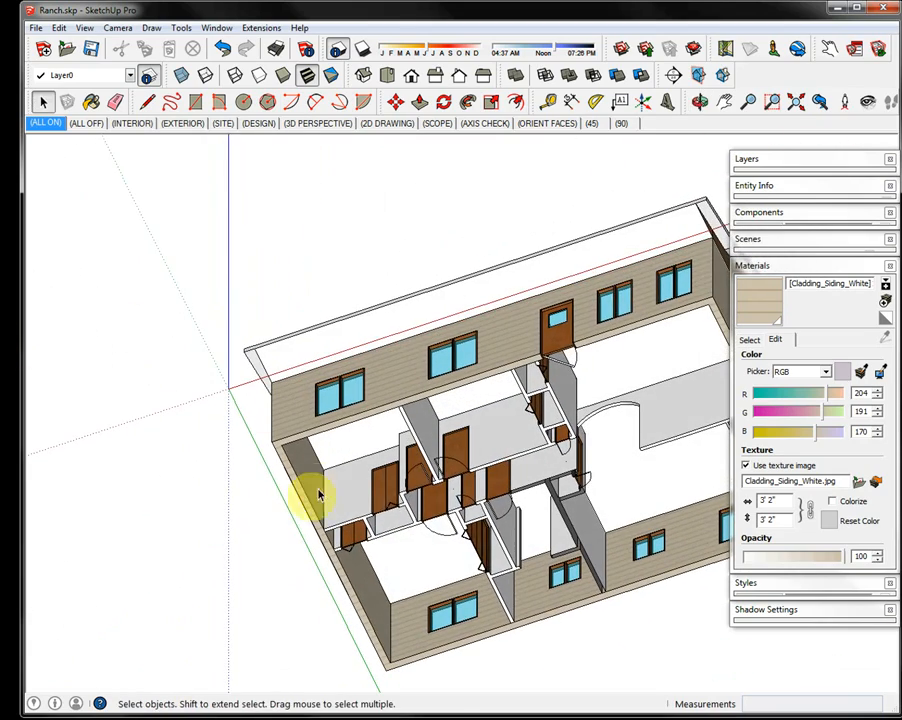
{"action": "middle_click_drag", "start_coordinate": [318, 348], "coordinate": [264, 358]}
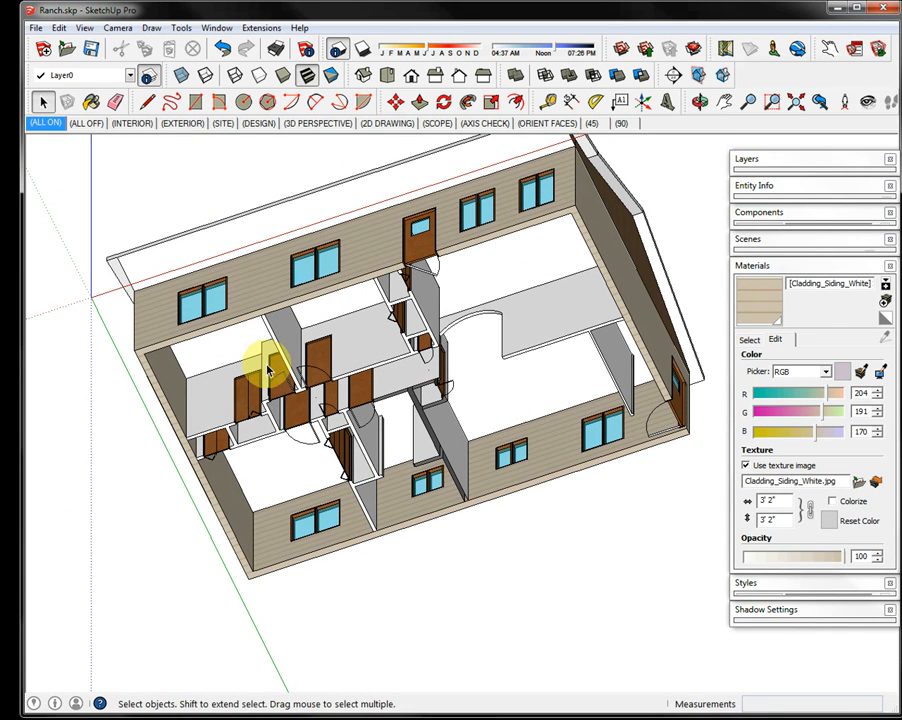
{"action": "key", "text": "r"}
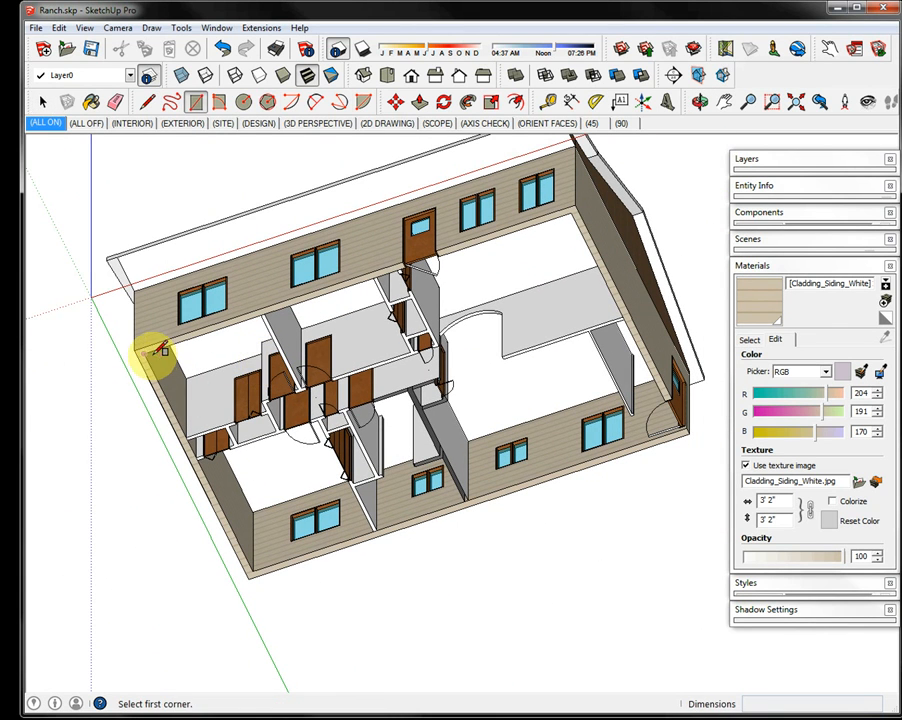
{"action": "left_click", "coordinate": [145, 353]}
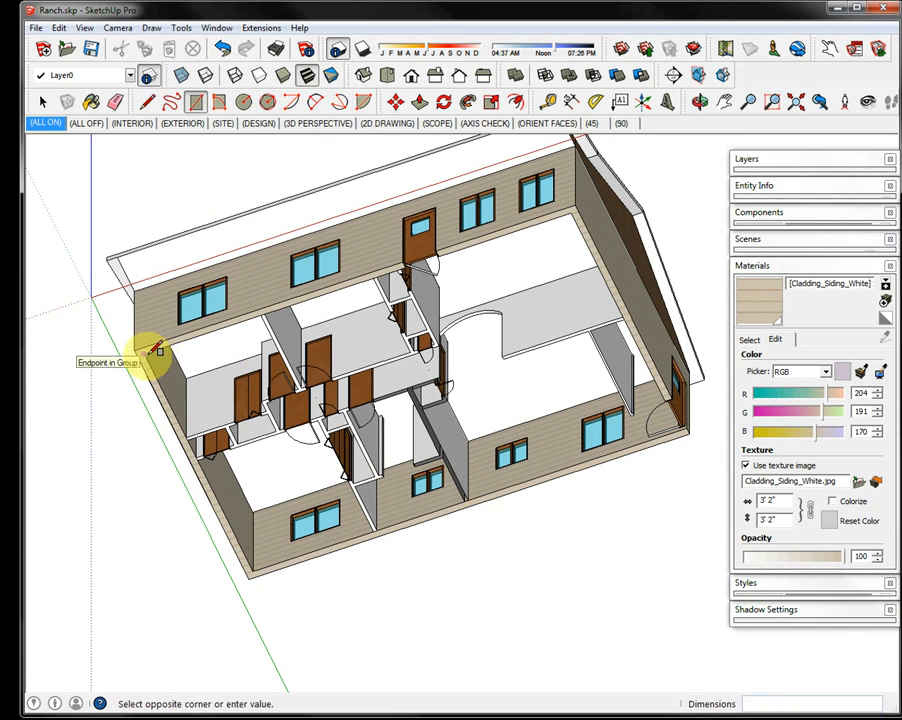
{"action": "left_click", "coordinate": [688, 430]}
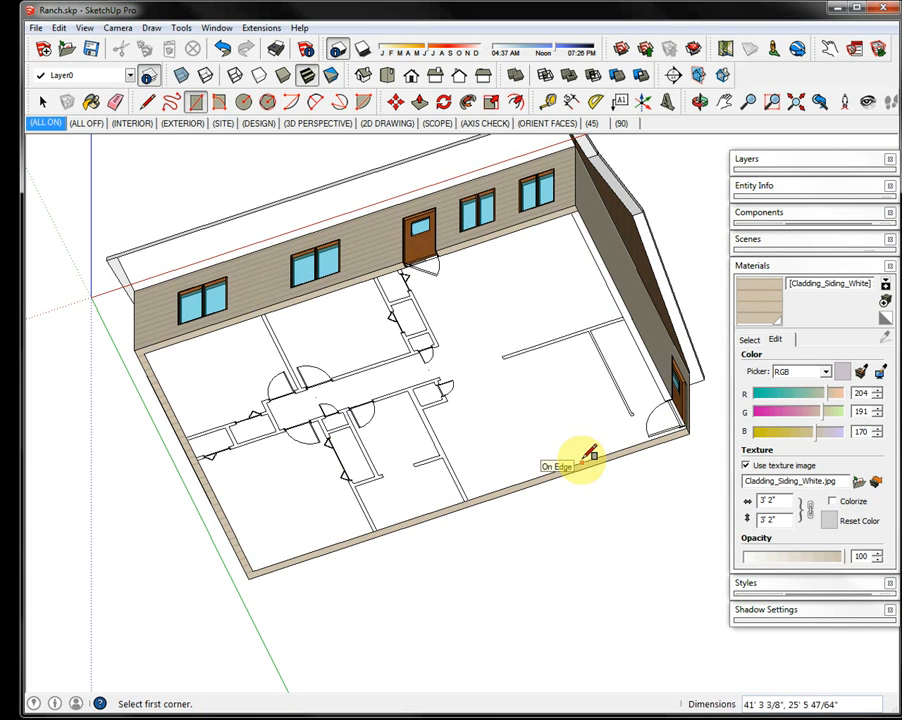
Select the rectangular floor face on the house's underside with its edges and make it a group.
{"action": "key", "text": "space"}
{"action": "left_click", "coordinate": [558, 435]}
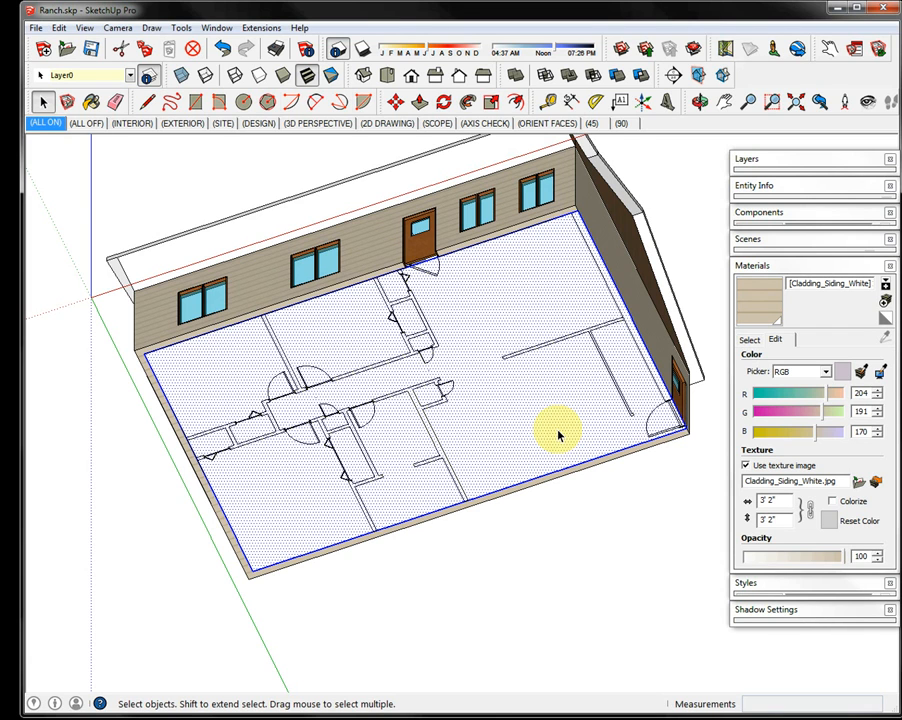
{"action": "key", "text": "ctrl+t"}
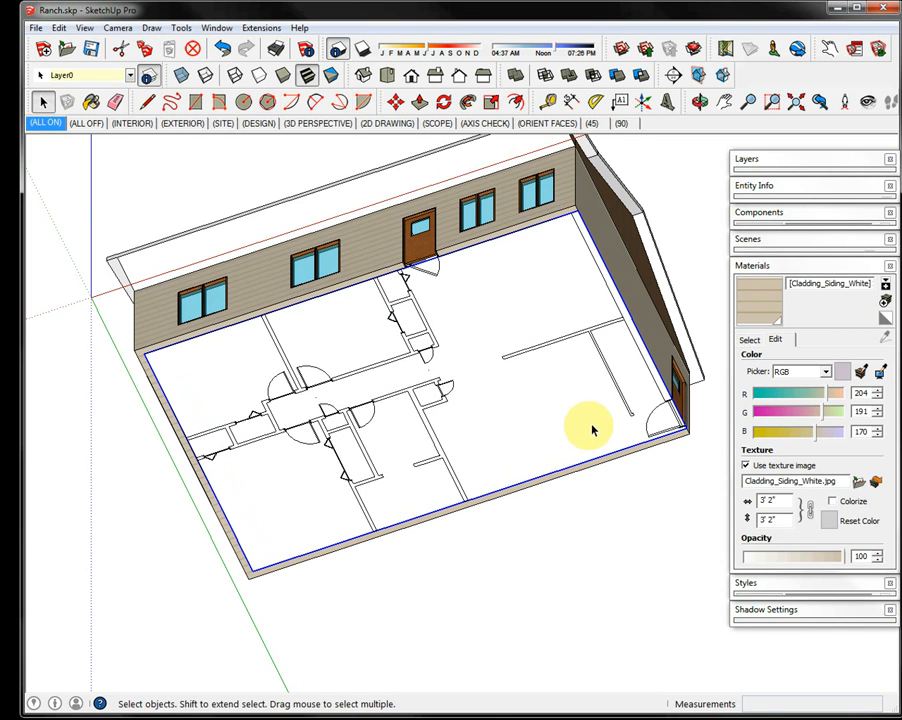
{"action": "right_click", "coordinate": [516, 409]}
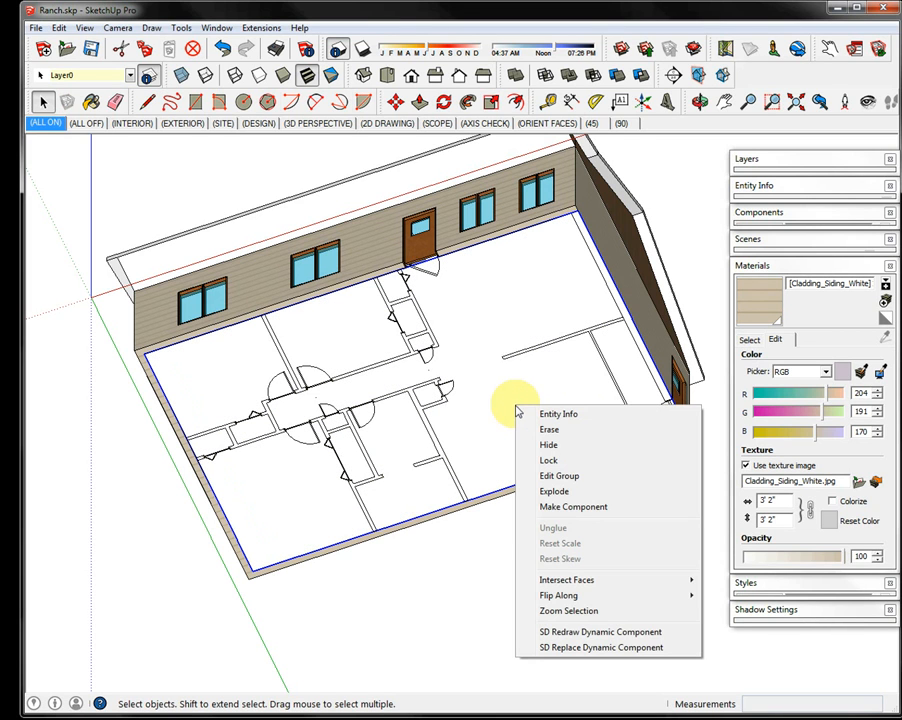
{"action": "left_click", "coordinate": [520, 394]}
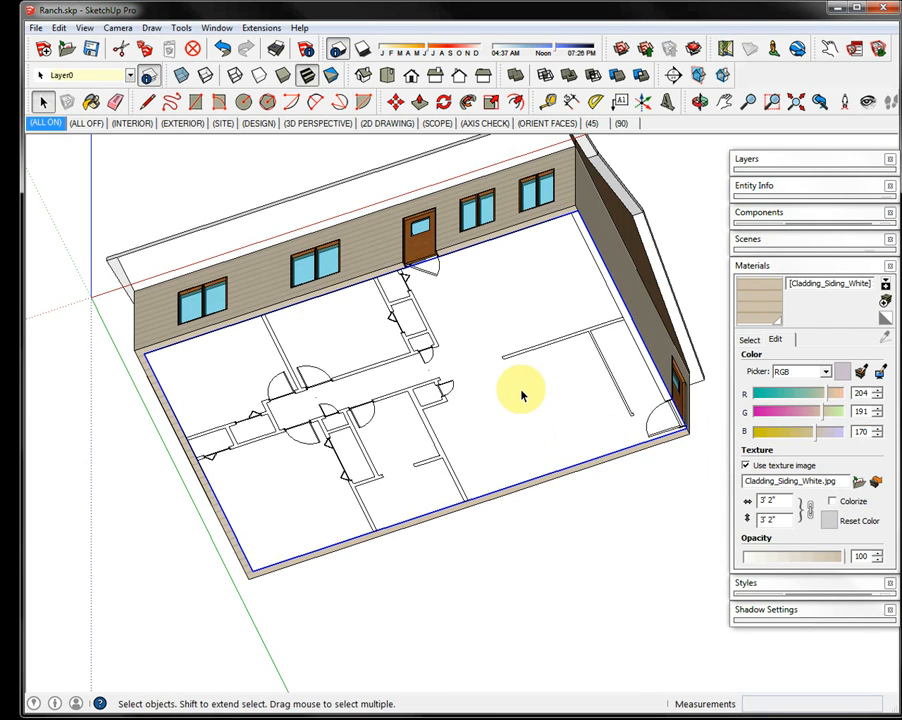
{"action": "right_click", "coordinate": [521, 395]}
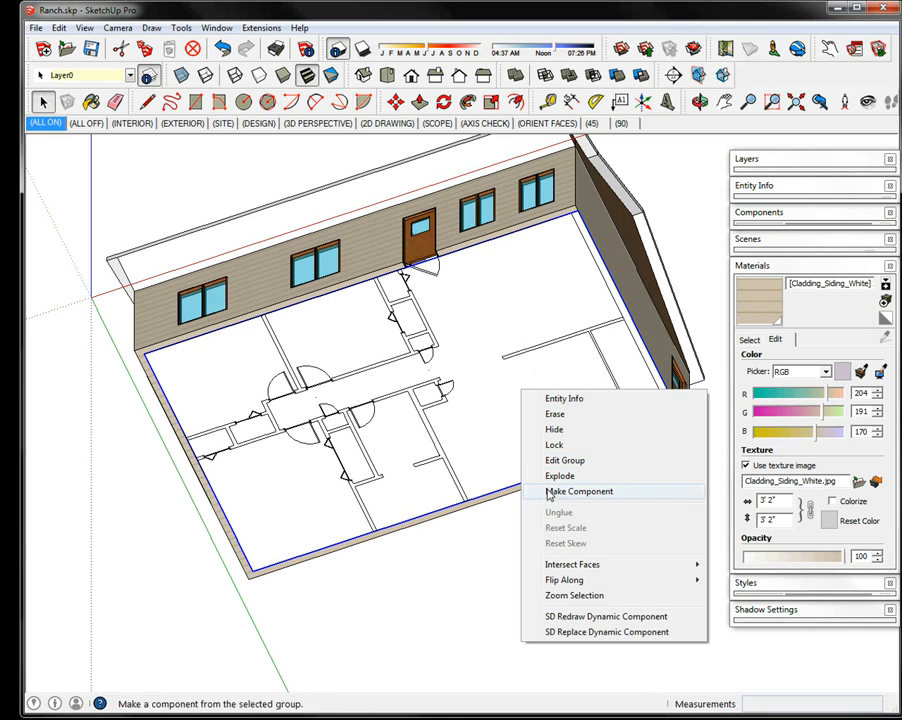
{"action": "left_click", "coordinate": [535, 400]}
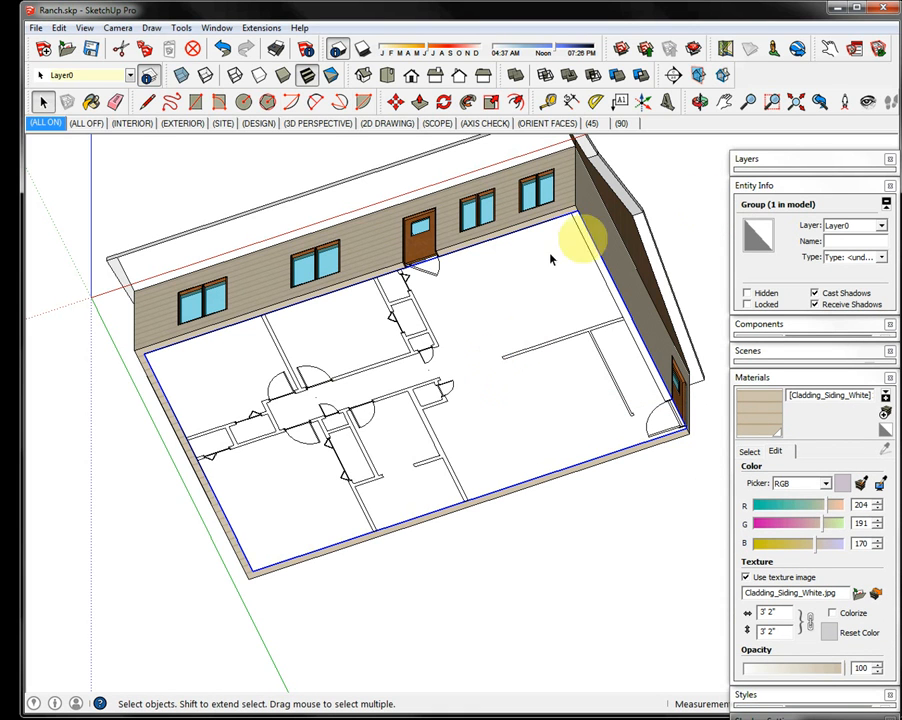
Open the floor group and try to intersect its face with the model.
{"action": "double_click", "coordinate": [428, 283]}
{"action": "left_click", "coordinate": [478, 332]}
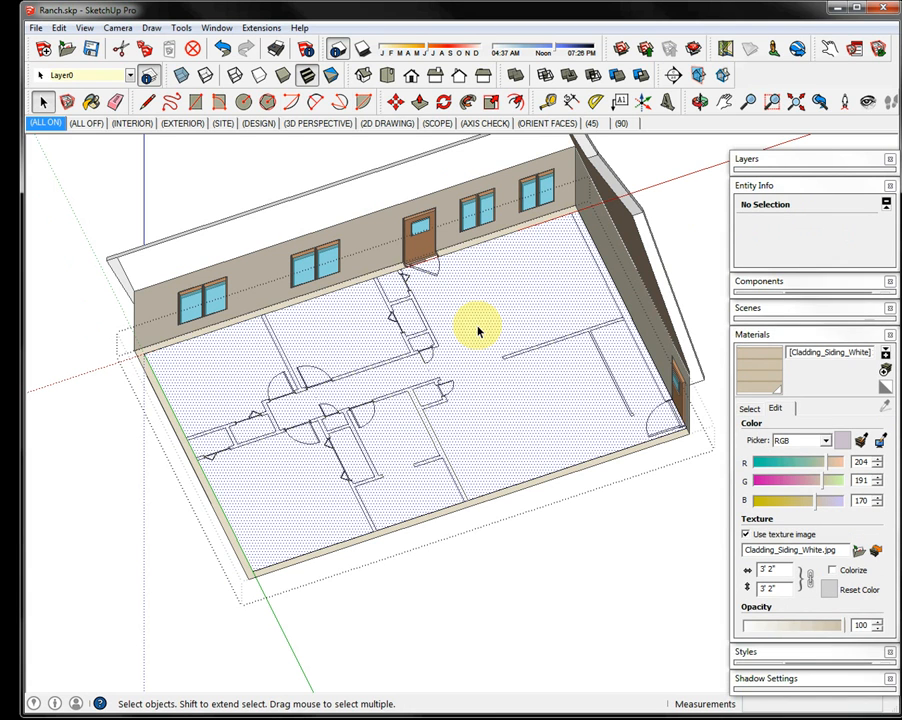
{"action": "right_click", "coordinate": [478, 332]}
{"action": "mouse_move", "coordinate": [526, 419]}
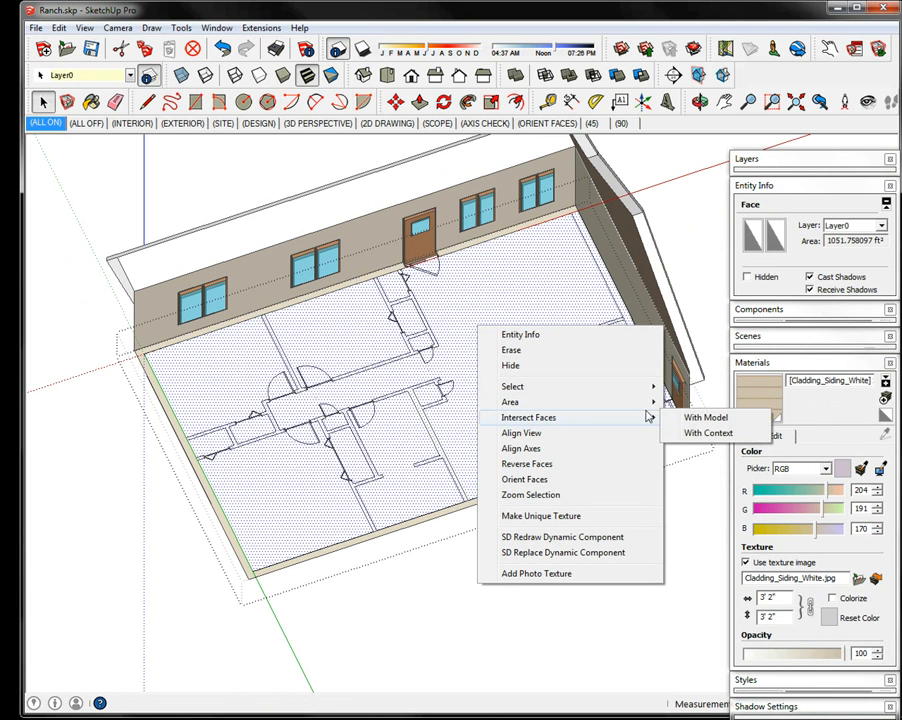
{"action": "left_click", "coordinate": [685, 420]}
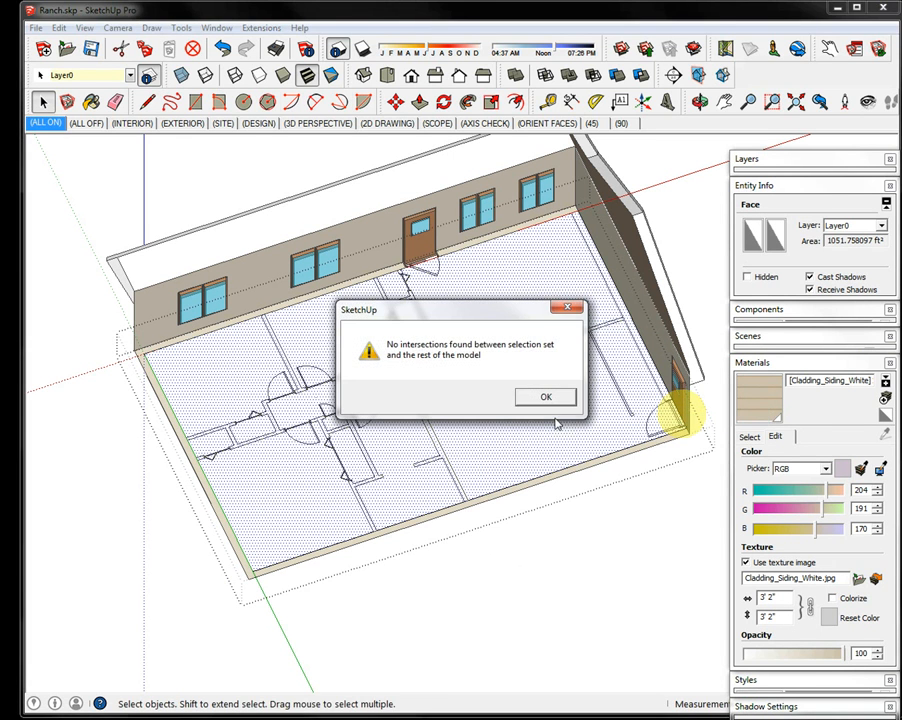
{"action": "left_click", "coordinate": [545, 397]}
Try to intersect the floor face with its context, and leave the floor group.
{"action": "right_click", "coordinate": [491, 378]}
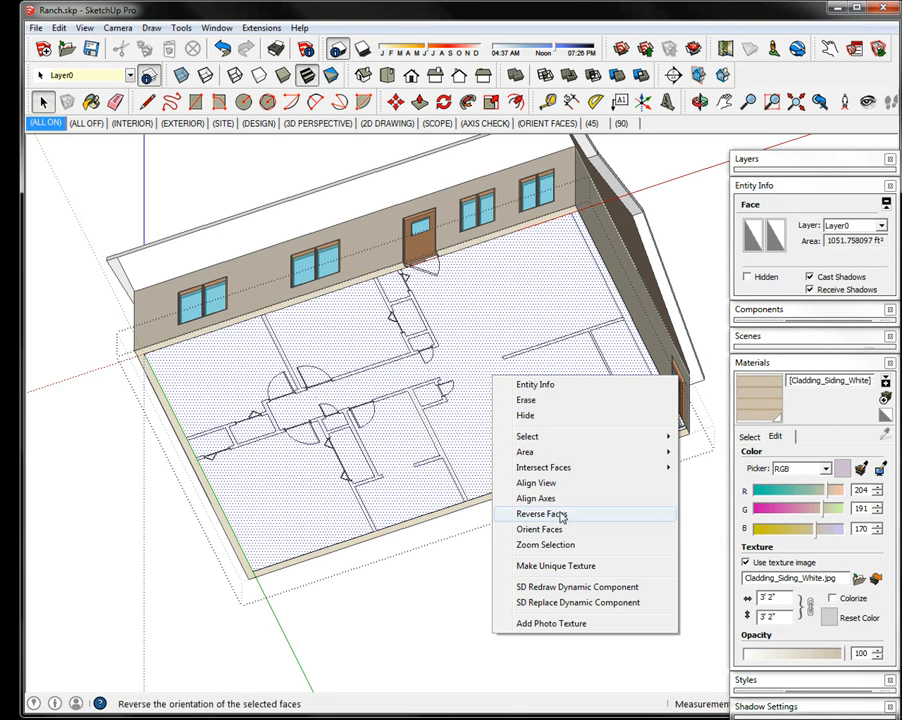
{"action": "mouse_move", "coordinate": [551, 473]}
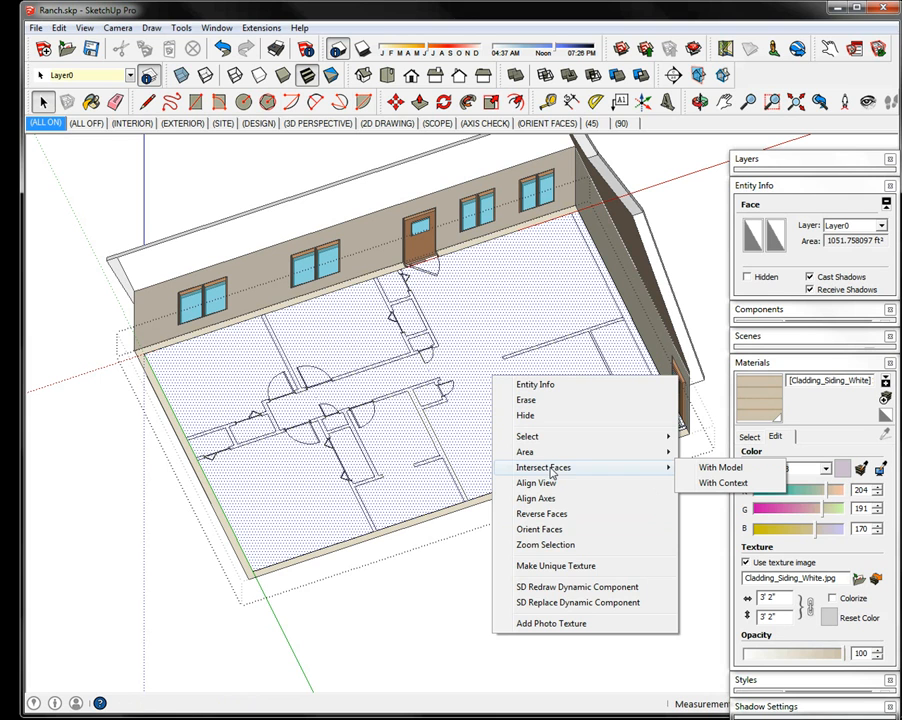
{"action": "left_click", "coordinate": [709, 484]}
{"action": "left_click", "coordinate": [545, 398]}
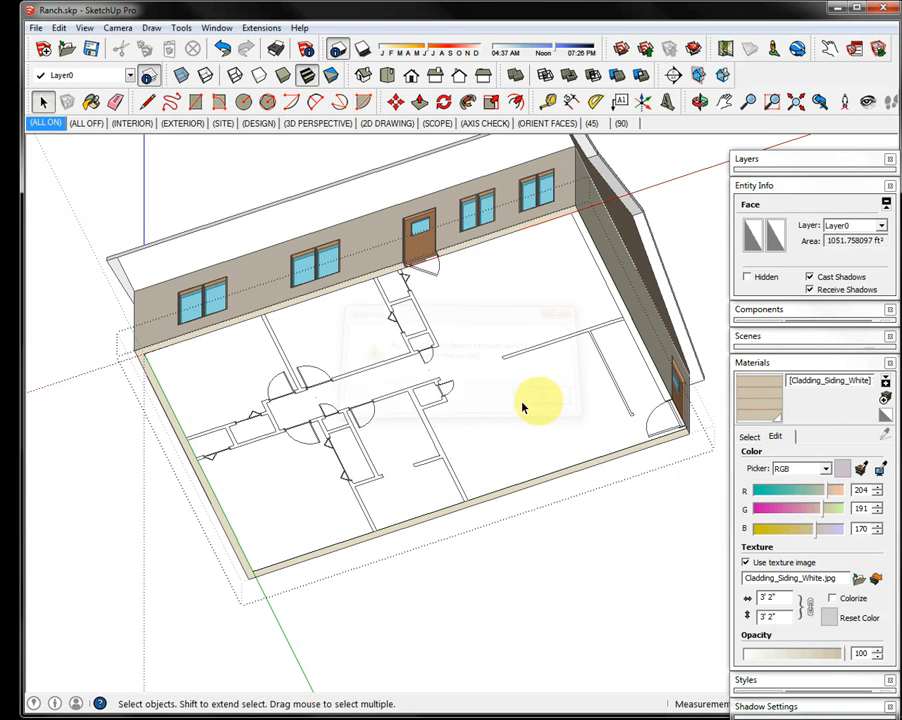
{"action": "left_click", "coordinate": [95, 392]}
Try to intersect the whole floor group with the model, and clear the selection.
{"action": "middle_click_drag", "start_coordinate": [92, 393], "coordinate": [226, 382]}
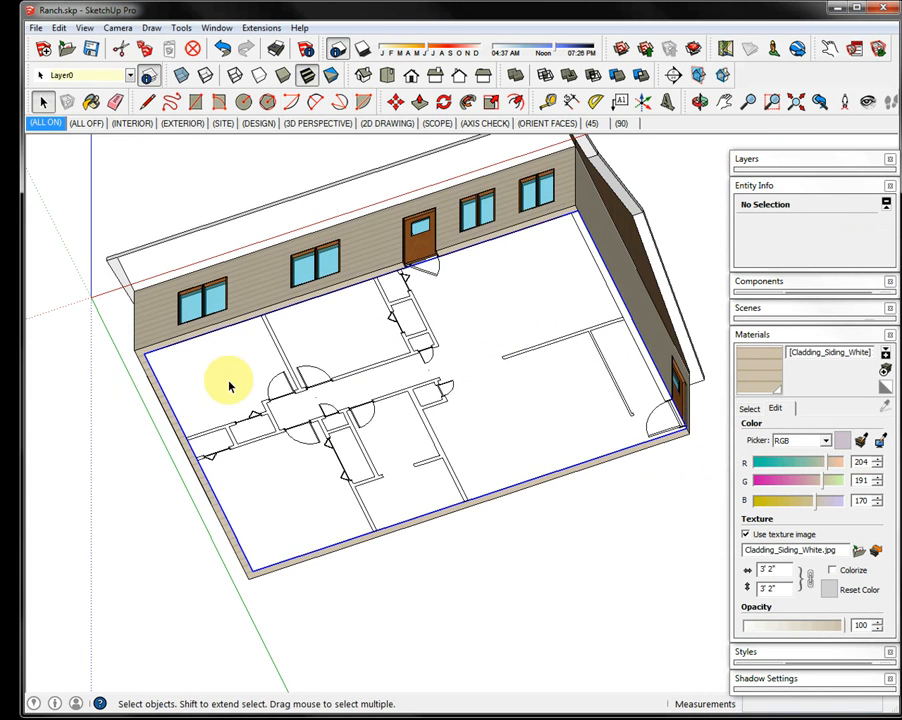
{"action": "right_click", "coordinate": [229, 382]}
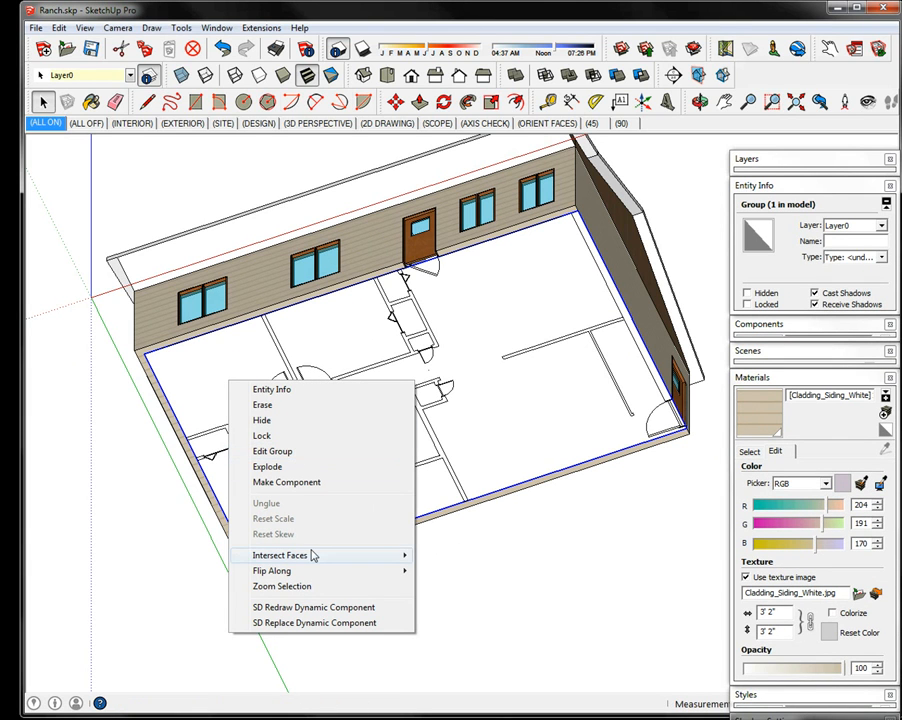
{"action": "mouse_move", "coordinate": [312, 555]}
{"action": "left_click", "coordinate": [452, 556]}
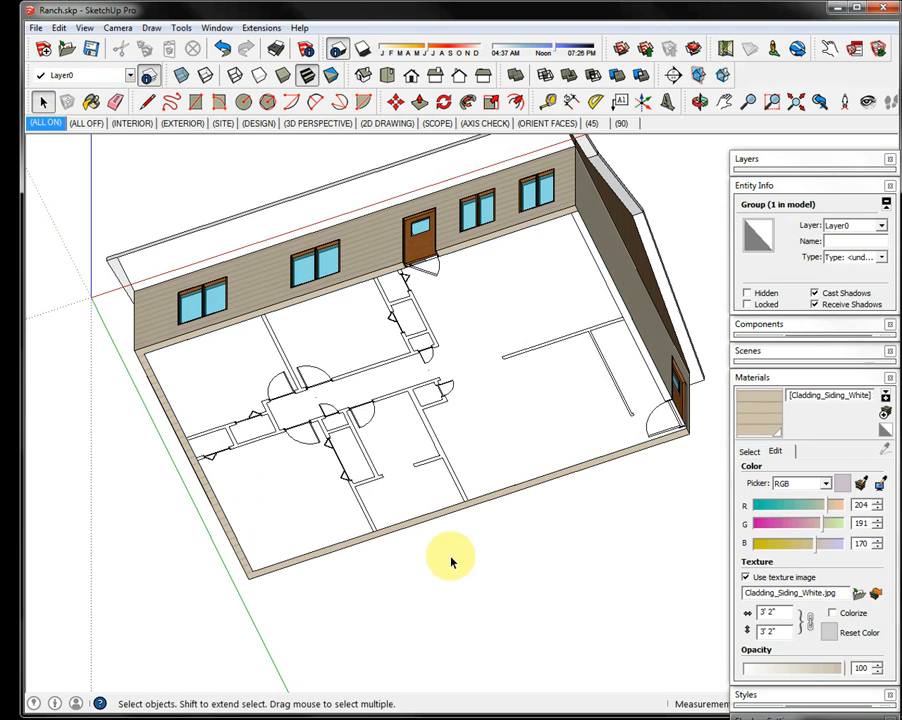
{"action": "left_click", "coordinate": [446, 562]}
Reopen the floor group and examine its face against the wall lines from below the house.
{"action": "left_click", "coordinate": [408, 490]}
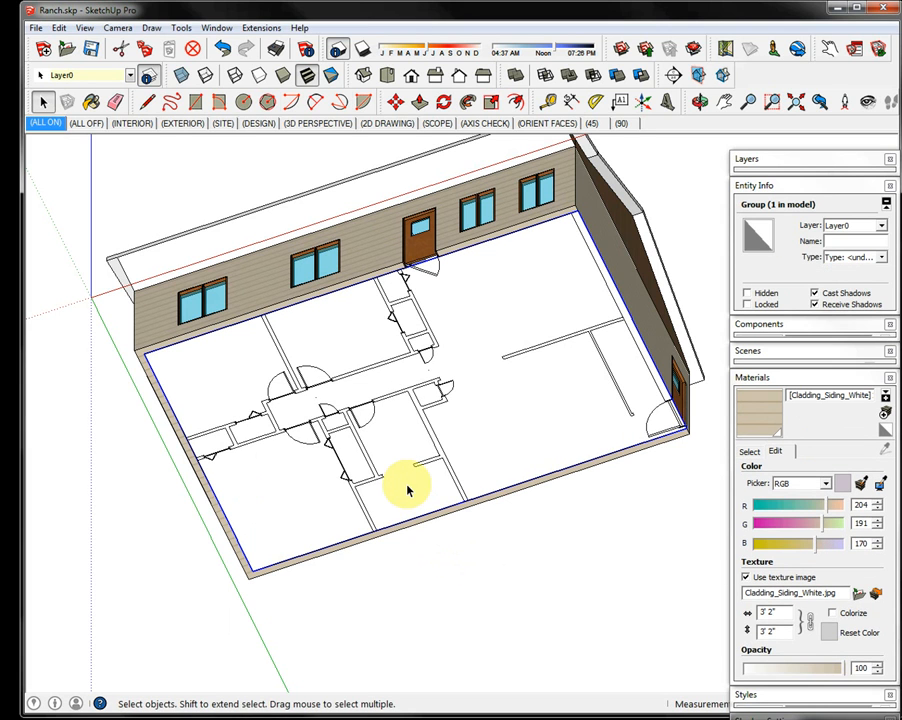
{"action": "double_click", "coordinate": [366, 340]}
{"action": "left_click", "coordinate": [363, 340]}
{"action": "middle_click_drag", "start_coordinate": [327, 375], "coordinate": [203, 507]}
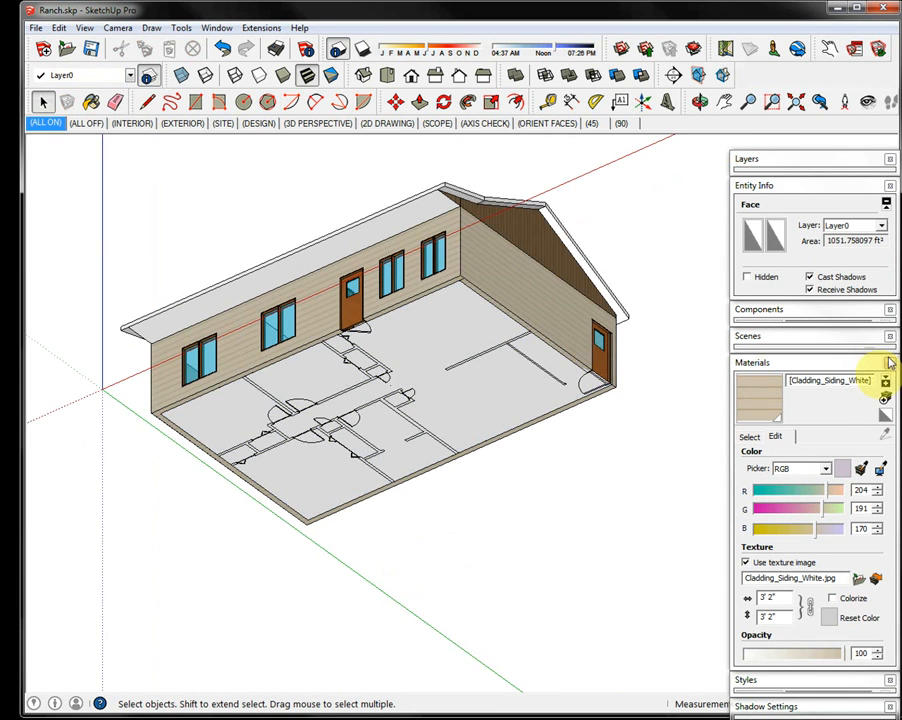
Collapse the Materials settings and delete the floor group from the house's underside.
{"action": "left_click", "coordinate": [826, 337]}
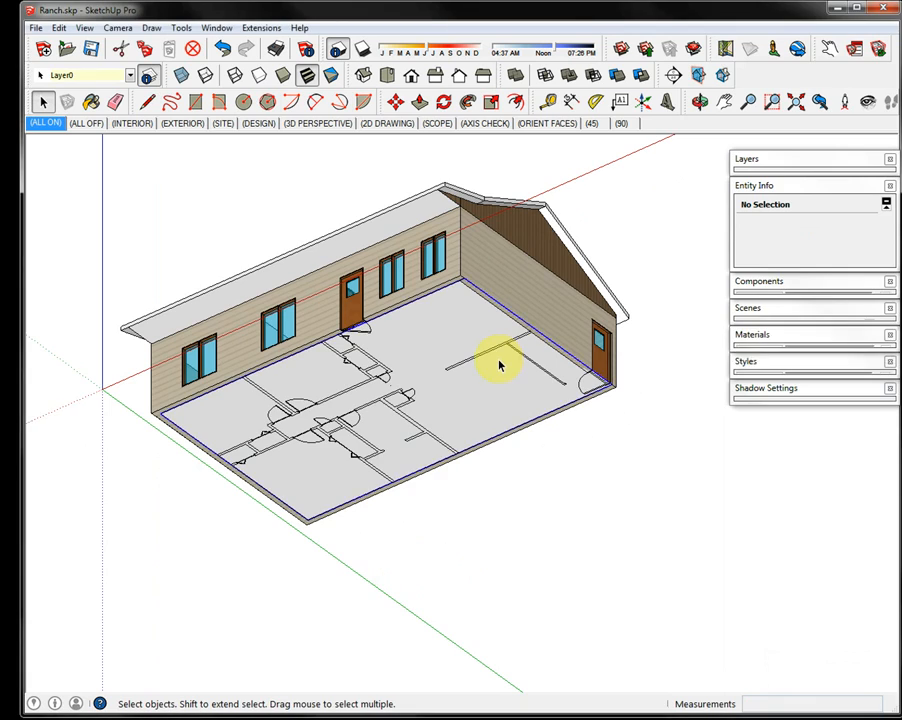
{"action": "left_click", "coordinate": [442, 380]}
{"action": "scroll", "coordinate": [437, 365], "scroll_direction": "up", "scroll_amount": 3}
{"action": "scroll", "coordinate": [410, 346], "scroll_direction": "up", "scroll_amount": 5}
{"action": "scroll", "coordinate": [376, 326], "scroll_direction": "down", "scroll_amount": 2}
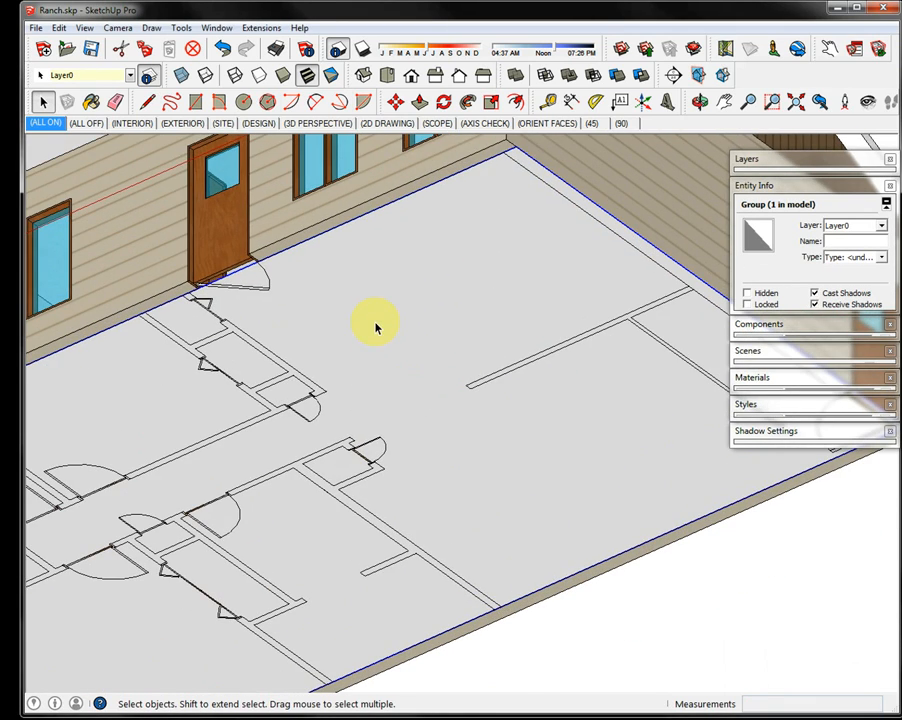
{"action": "mouse_move", "coordinate": [316, 322]}
{"action": "middle_mouse_down"}
{"action": "mouse_move", "coordinate": [427, 286]}
{"action": "mouse_move", "coordinate": [471, 358]}
{"action": "mouse_move", "coordinate": [366, 347]}
{"action": "mouse_move", "coordinate": [480, 320]}
{"action": "mouse_move", "coordinate": [433, 403]}
{"action": "mouse_move", "coordinate": [413, 417]}
{"action": "mouse_move", "coordinate": [407, 318]}
{"action": "middle_mouse_up"}
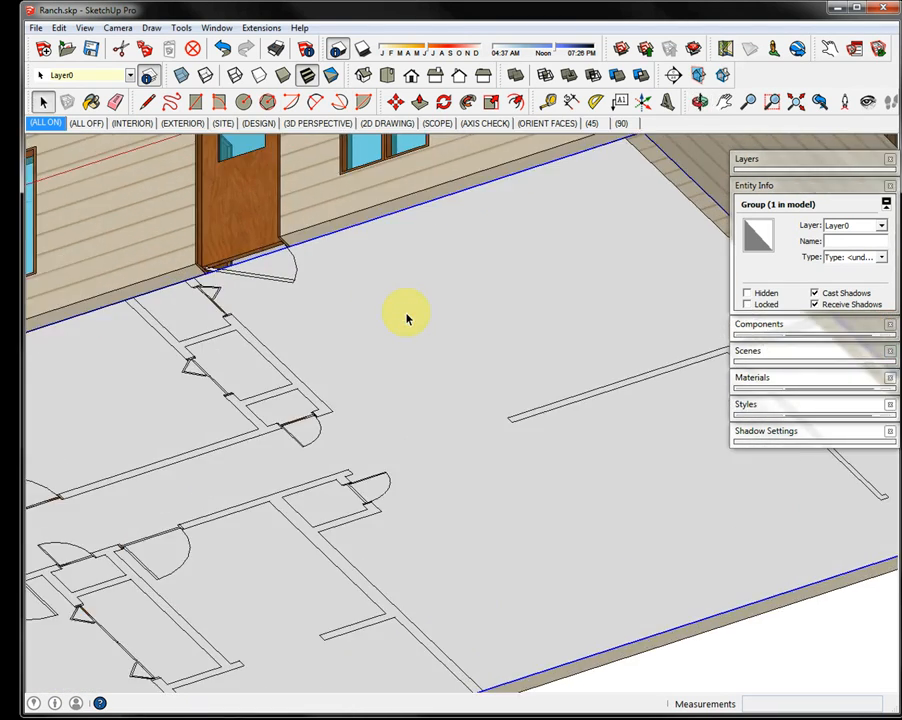
{"action": "scroll", "coordinate": [410, 314], "scroll_direction": "down", "scroll_amount": 10}
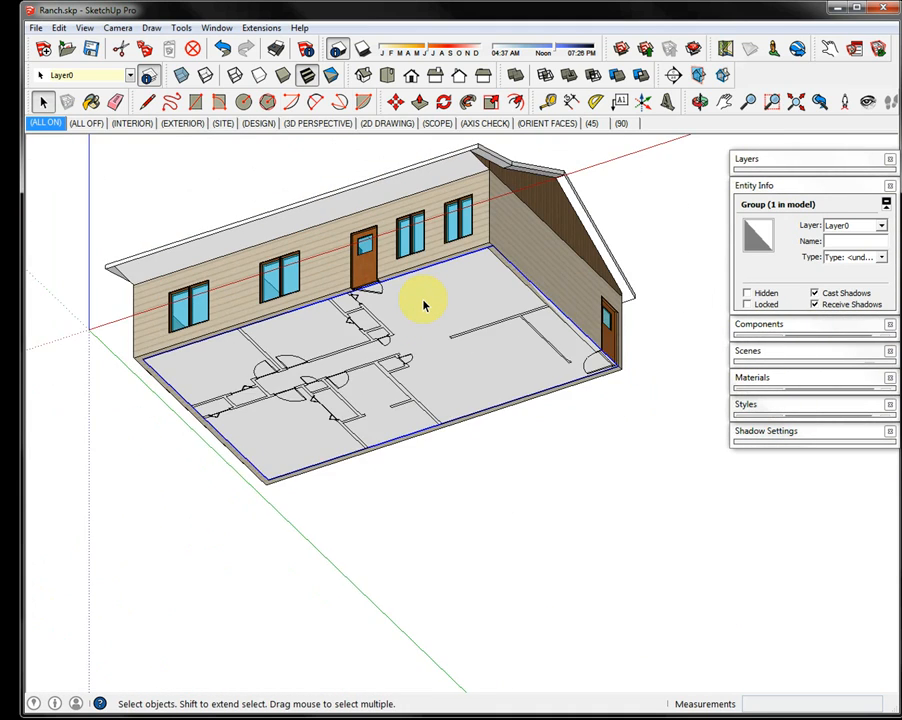
{"action": "scroll", "coordinate": [424, 305], "scroll_direction": "up", "scroll_amount": 3}
{"action": "scroll", "coordinate": [424, 306], "scroll_direction": "up", "scroll_amount": 2}
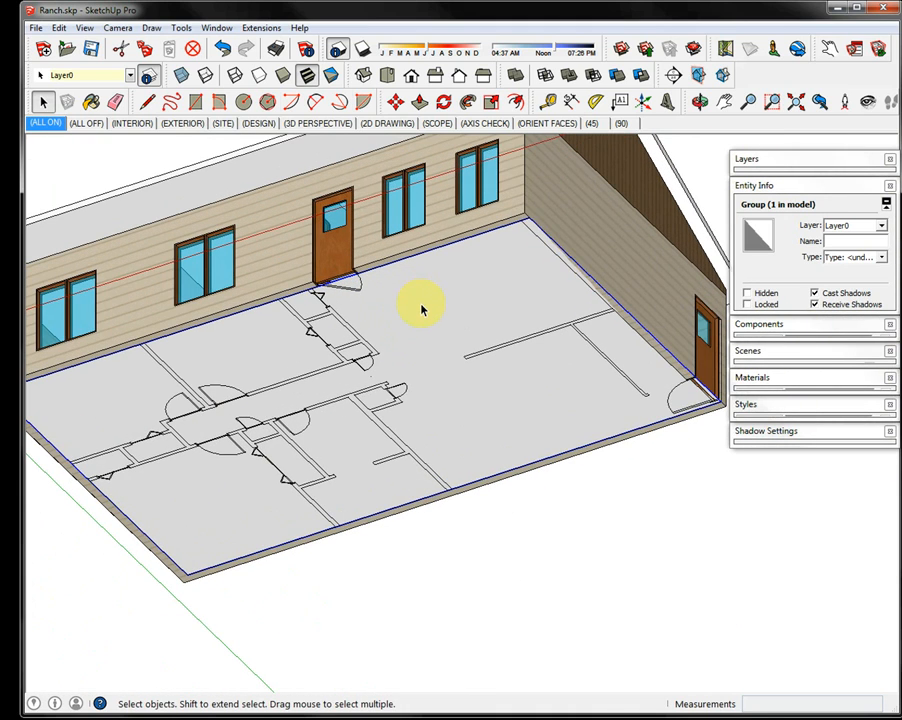
{"action": "key", "text": "Delete"}
Try to draw a rectangular floor between opposite outer corners of the exterior walls' underside, about 41' 11 19/32" by 26' 9 47/64".
{"action": "middle_click_drag", "start_coordinate": [420, 313], "coordinate": [590, 372]}
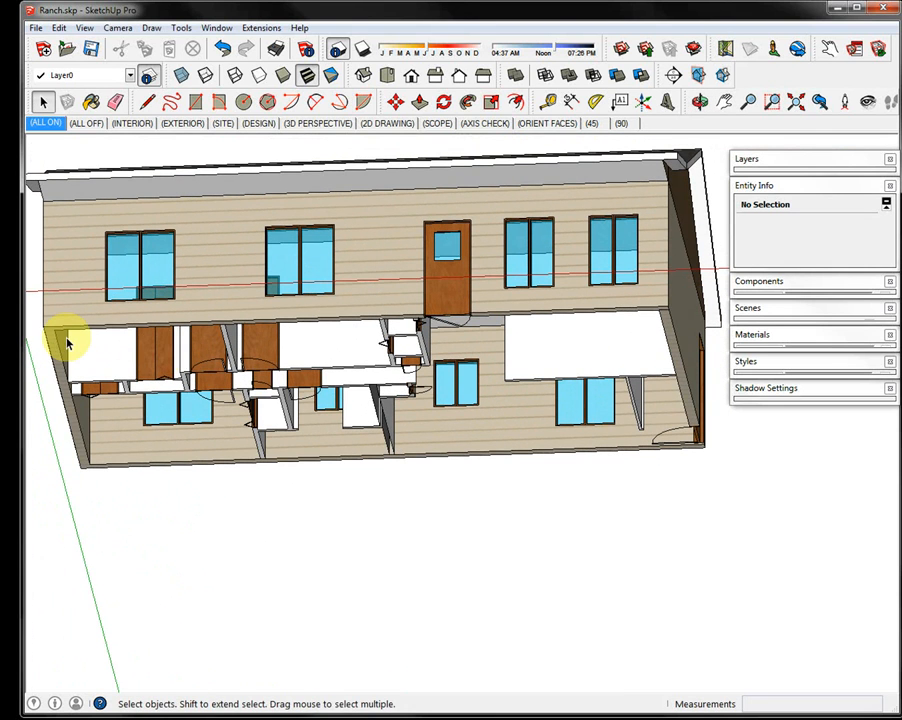
{"action": "key", "text": "r"}
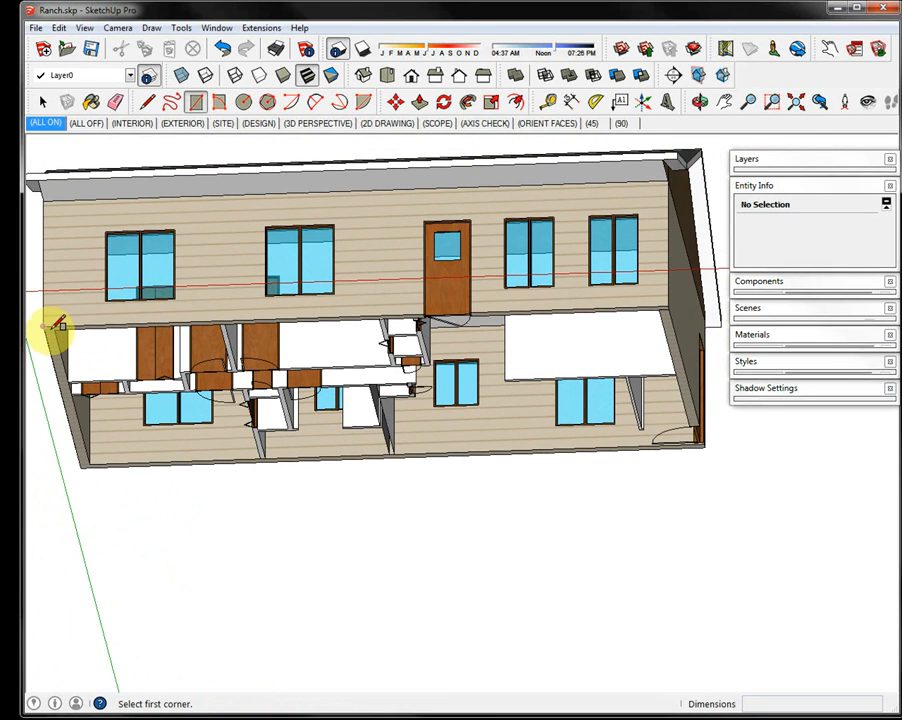
{"action": "left_click", "coordinate": [44, 324]}
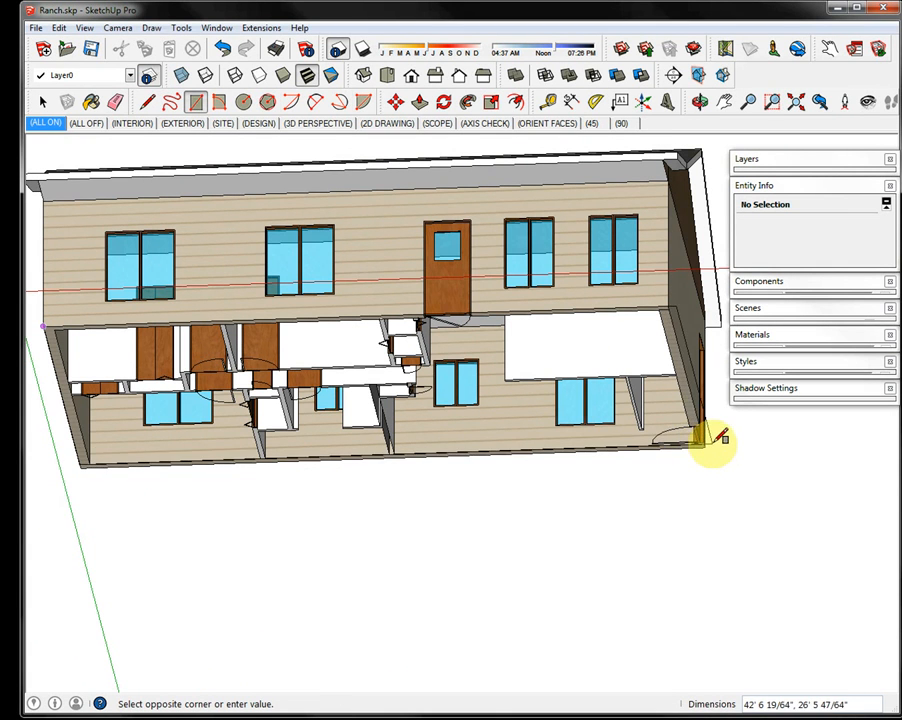
{"action": "left_click", "coordinate": [797, 101]}
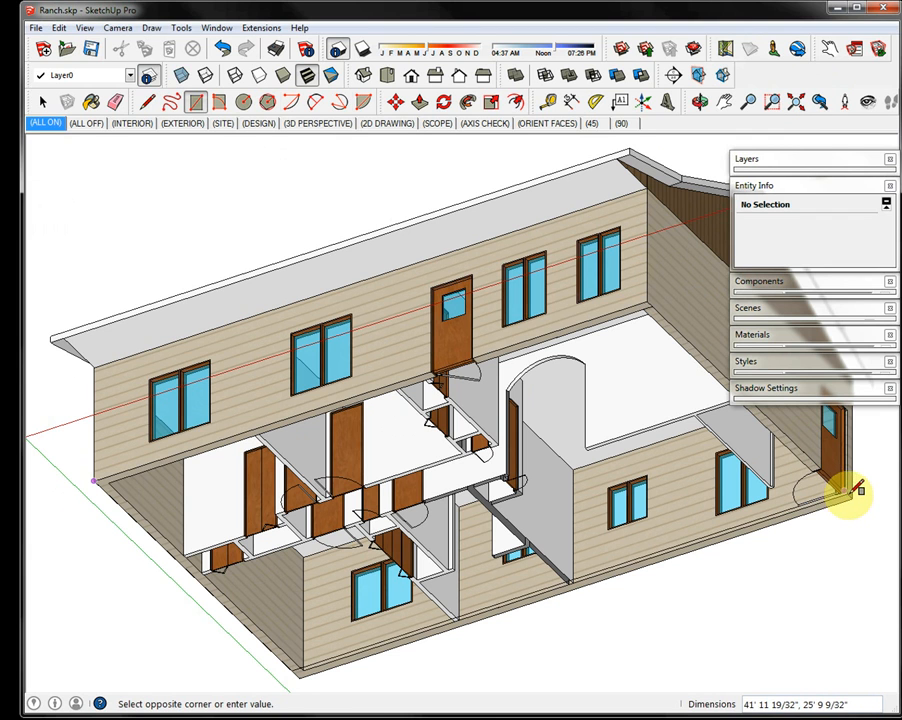
{"action": "left_click", "coordinate": [862, 492]}
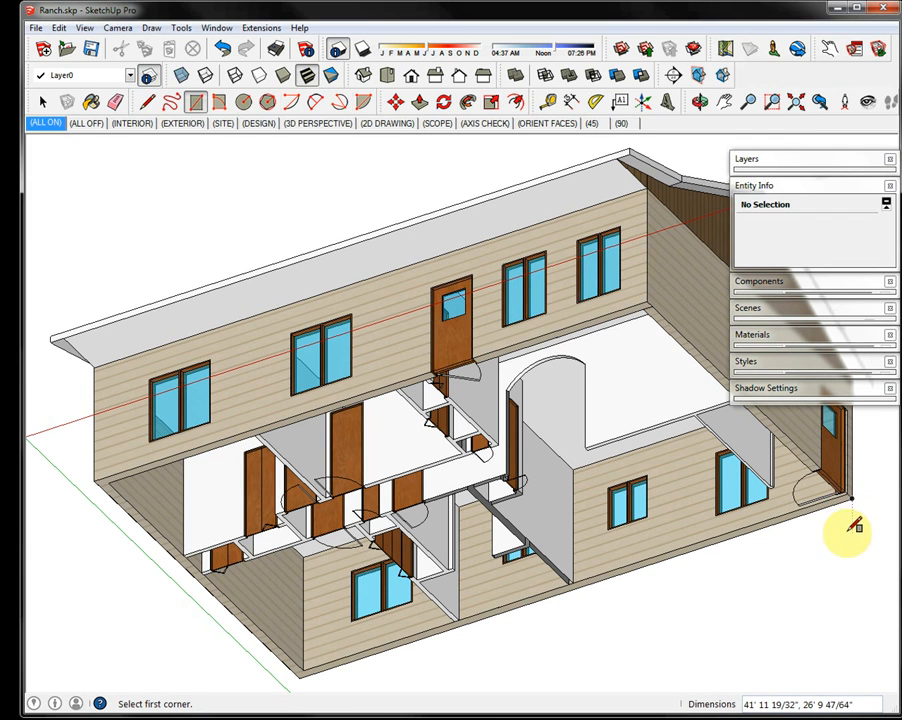
Try again to draw the floor rectangle between the walls' outer corners, about 41' 11 19/32" by 26' 1 47/64", and undo the attempt.
{"action": "left_click", "coordinate": [93, 481]}
{"action": "middle_click_drag", "start_coordinate": [423, 546], "coordinate": [636, 500]}
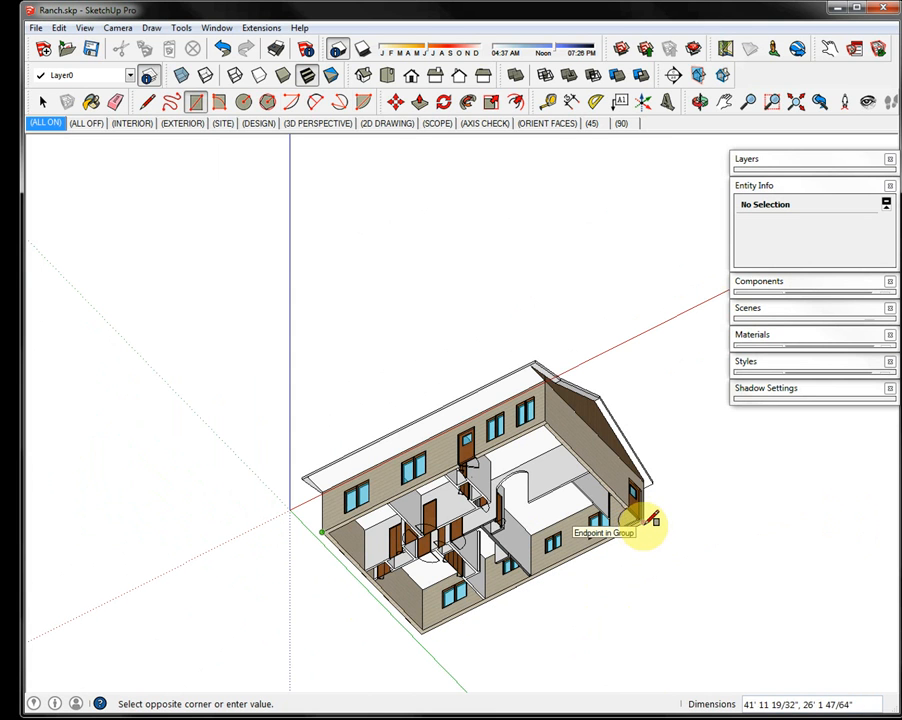
{"action": "middle_click_drag", "start_coordinate": [270, 376], "coordinate": [540, 666]}
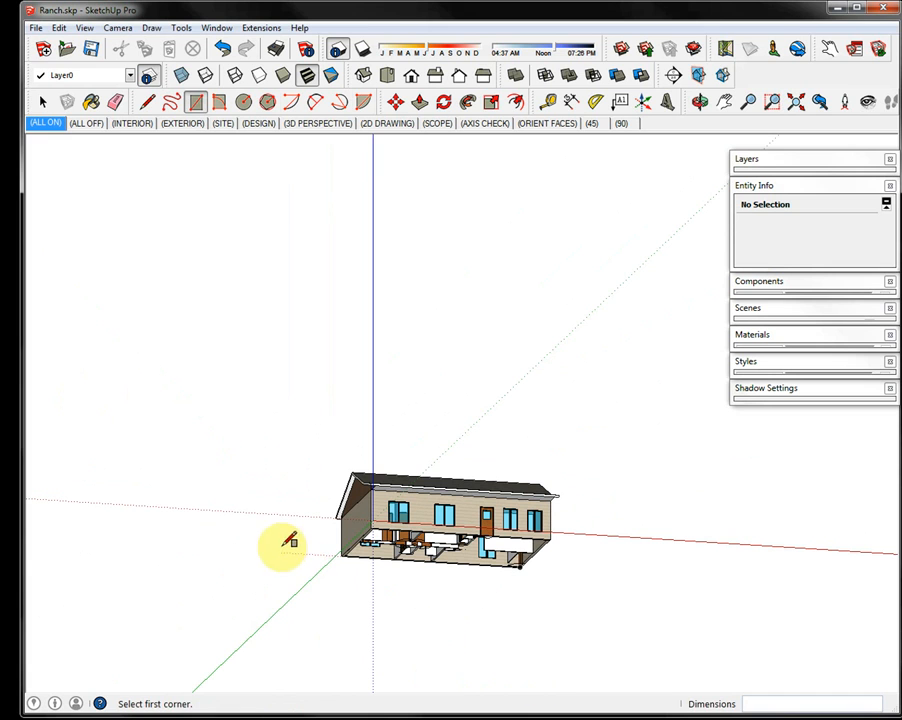
{"action": "key", "text": "space"}
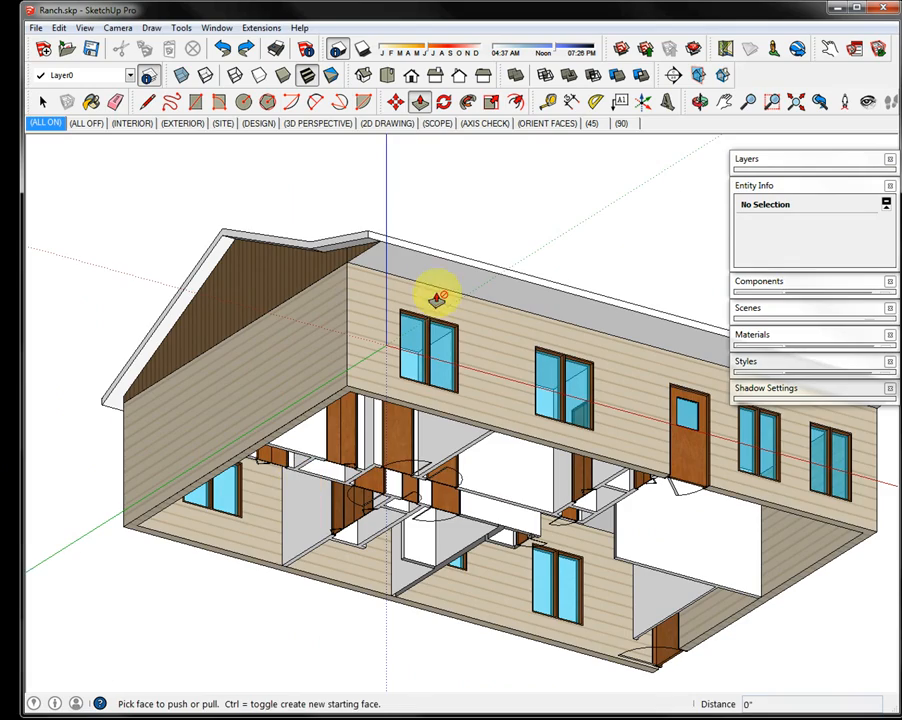
{"action": "middle_click_drag", "start_coordinate": [437, 301], "coordinate": [382, 370]}
{"action": "middle_click_drag", "start_coordinate": [518, 432], "coordinate": [725, 570]}
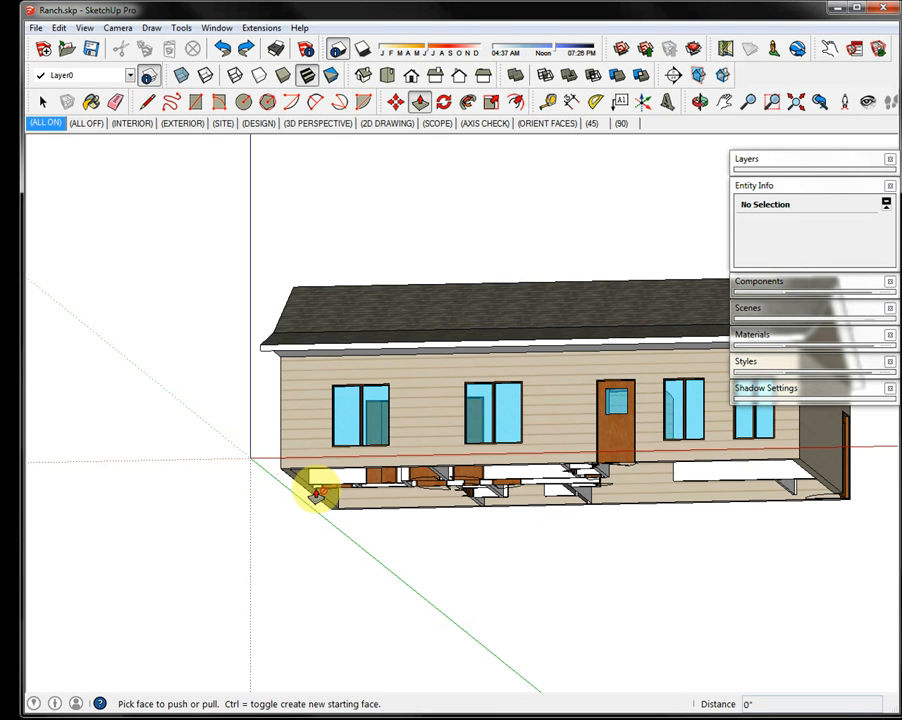
Draw the rectangular floor on the house's underside between opposite outer wall corners, about 41' 11 19/32" by 26' 1 47/64".
{"action": "middle_click_drag", "start_coordinate": [314, 480], "coordinate": [306, 348]}
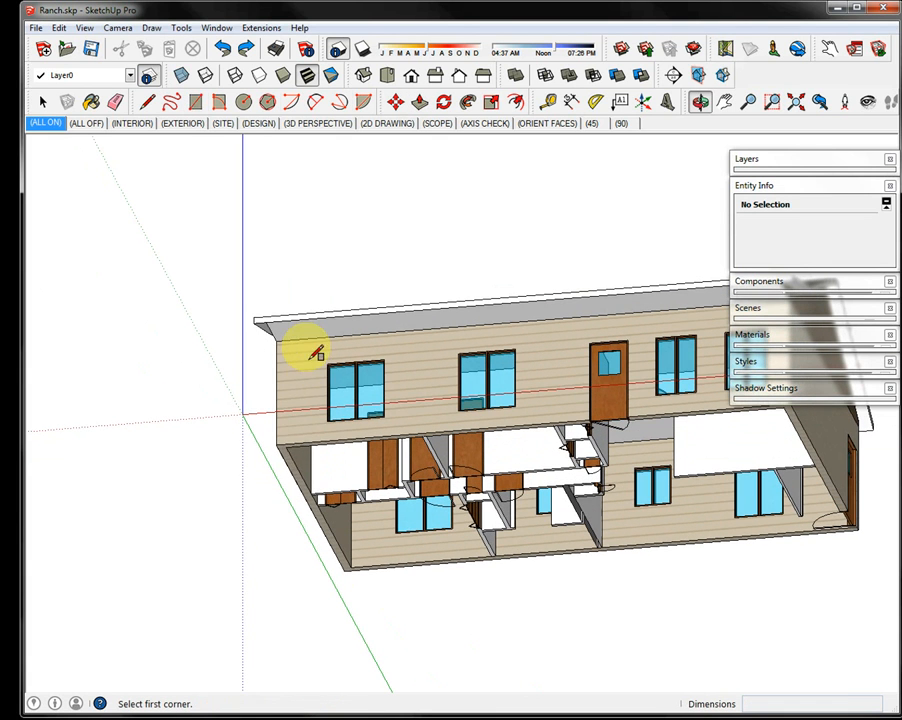
{"action": "left_click", "coordinate": [278, 444]}
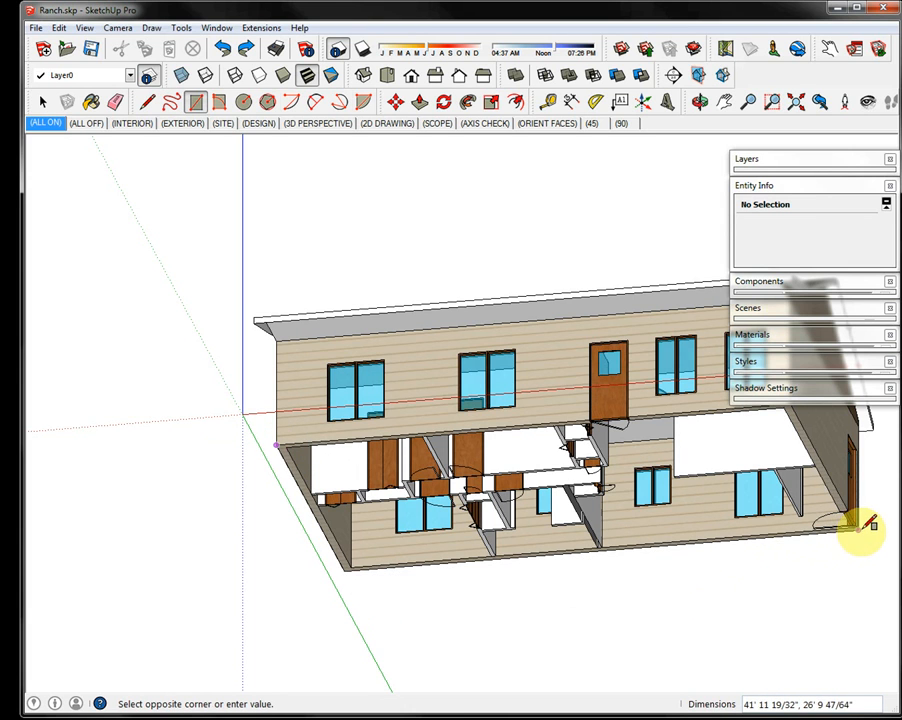
{"action": "scroll", "coordinate": [866, 528], "scroll_direction": "up", "scroll_amount": 3}
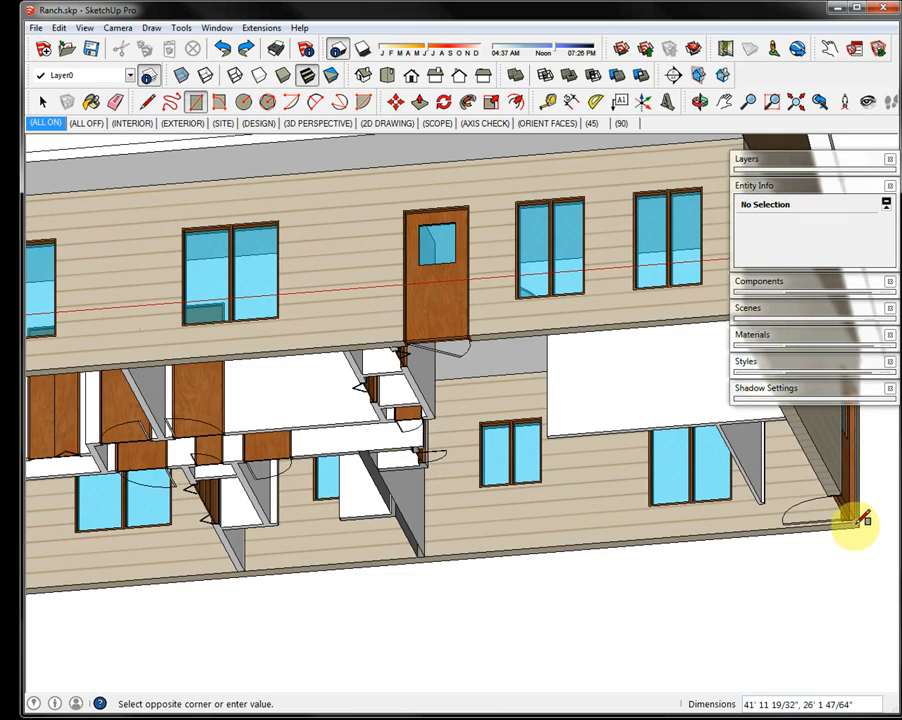
{"action": "left_click", "coordinate": [862, 528]}
{"action": "middle_click_drag", "start_coordinate": [515, 525], "coordinate": [500, 634]}
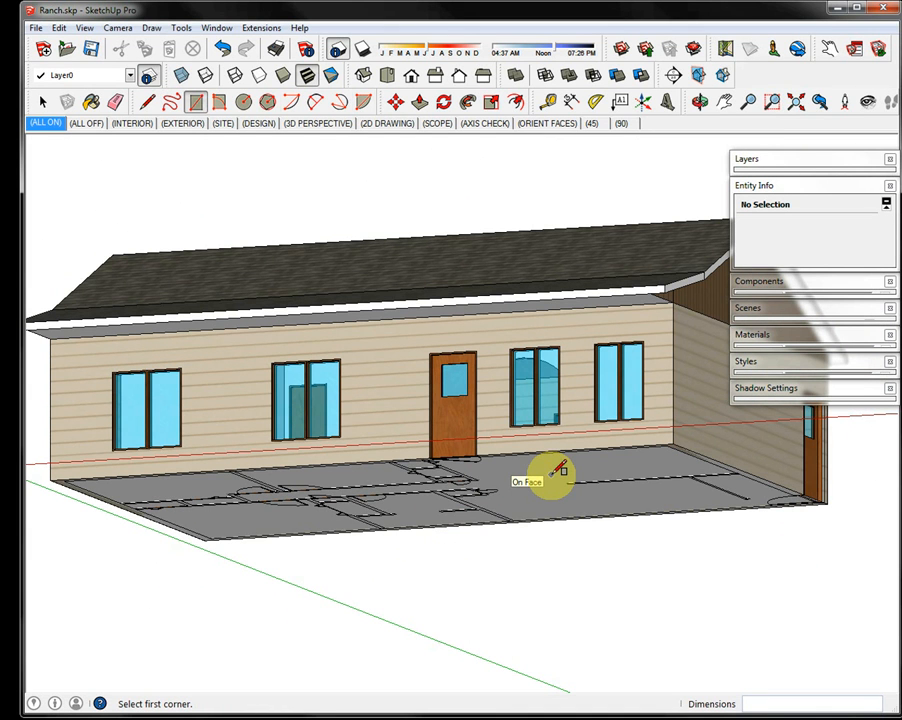
Push/Pull the rectangular floor face on the house's underside to a thickness of 1".
{"action": "middle_click_drag", "start_coordinate": [372, 493], "coordinate": [491, 423]}
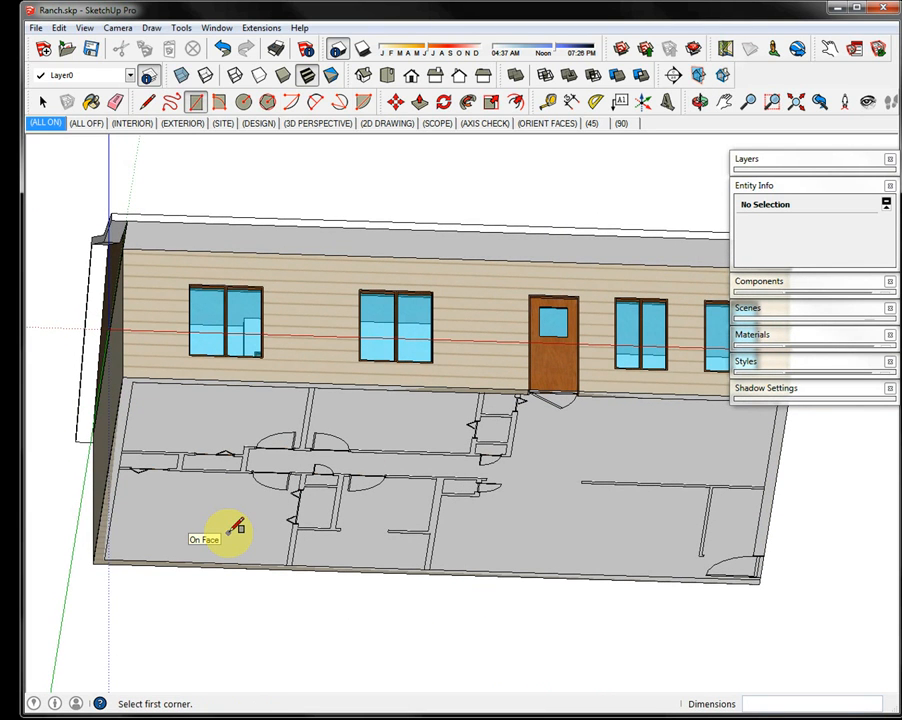
{"action": "key", "text": "p"}
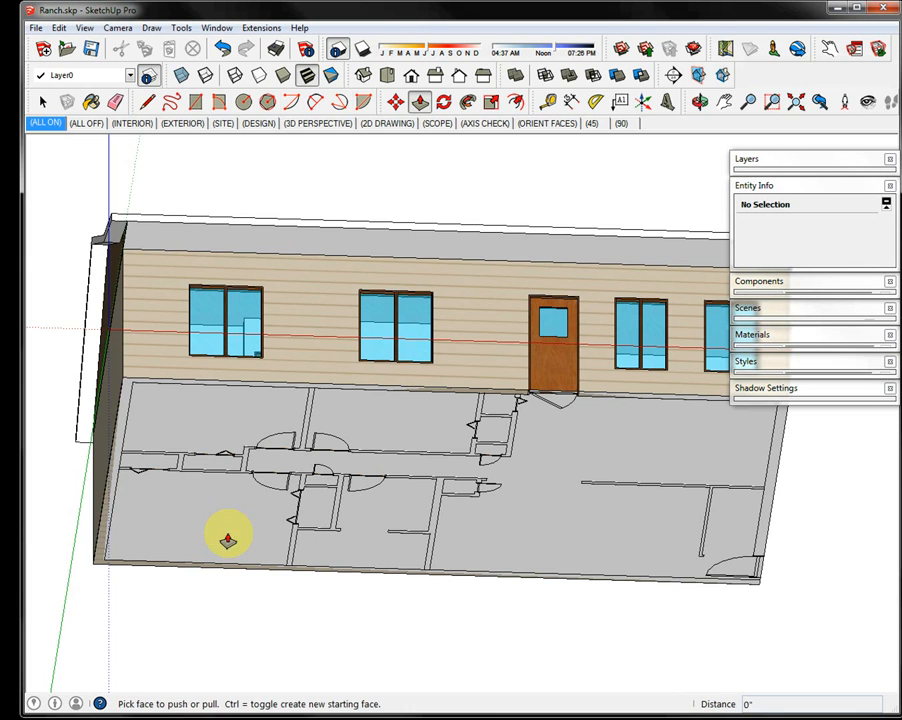
{"action": "left_click", "coordinate": [198, 415]}
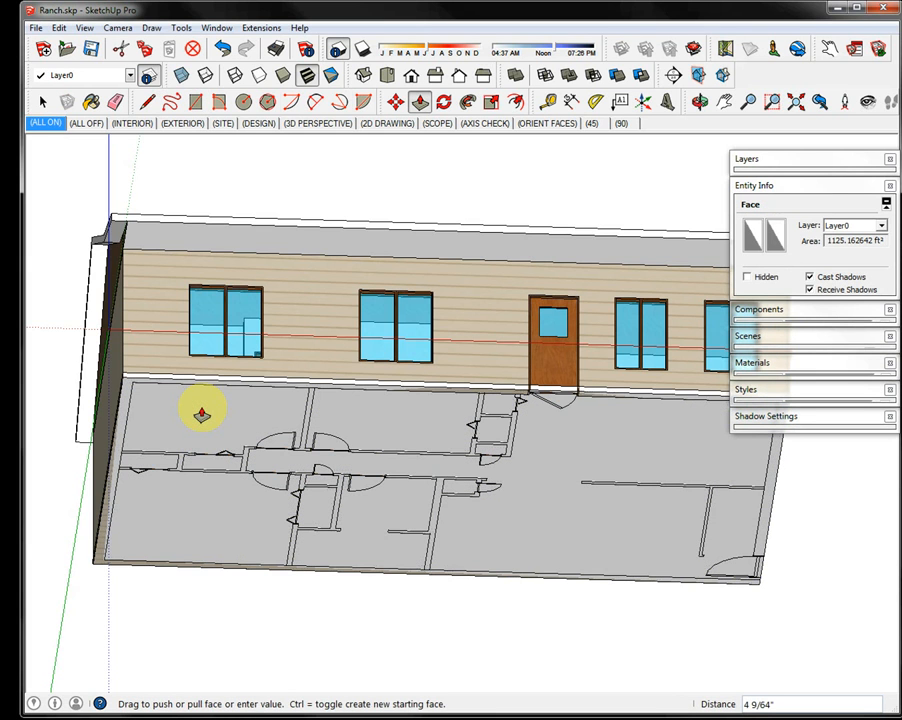
{"action": "left_click", "coordinate": [201, 412]}
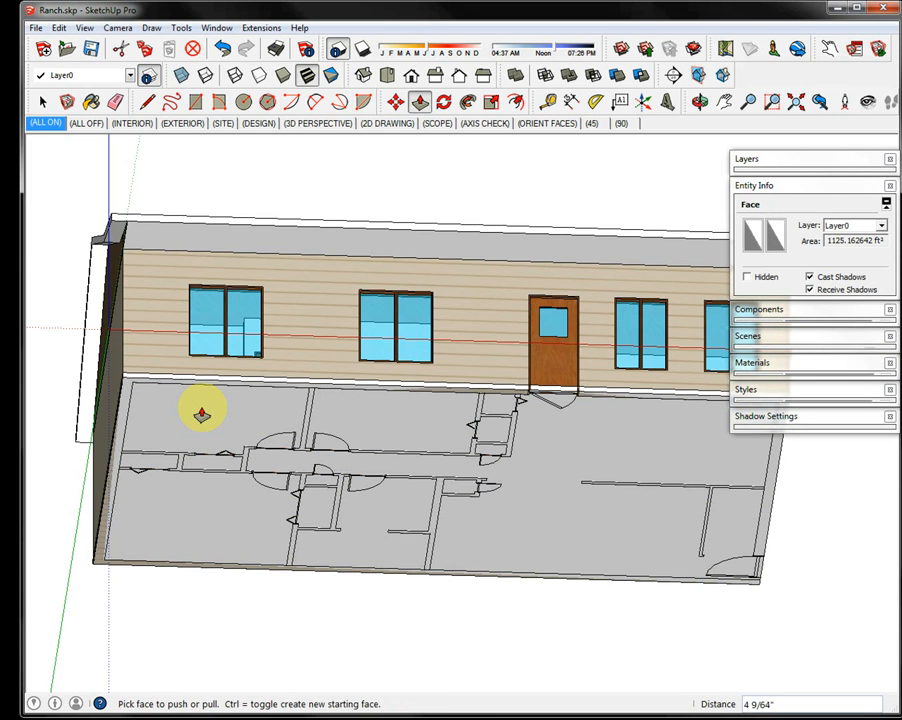
{"action": "left_click", "coordinate": [245, 546]}
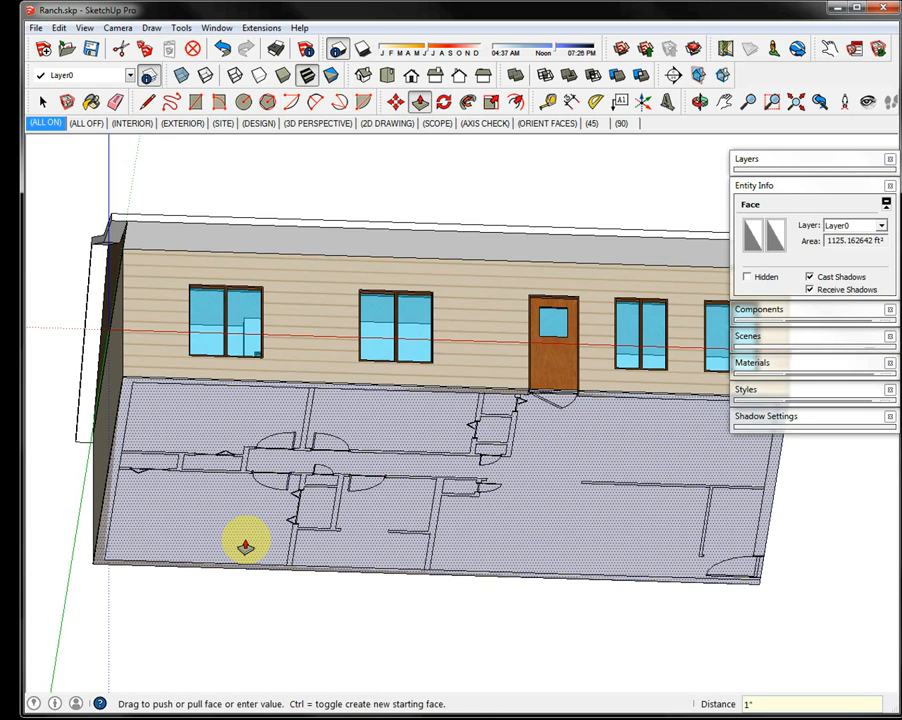
Select the floor's bottom face with its edges, intersect its faces with the model, and clear the selection.
{"action": "key", "text": "space"}
{"action": "double_click", "coordinate": [238, 435]}
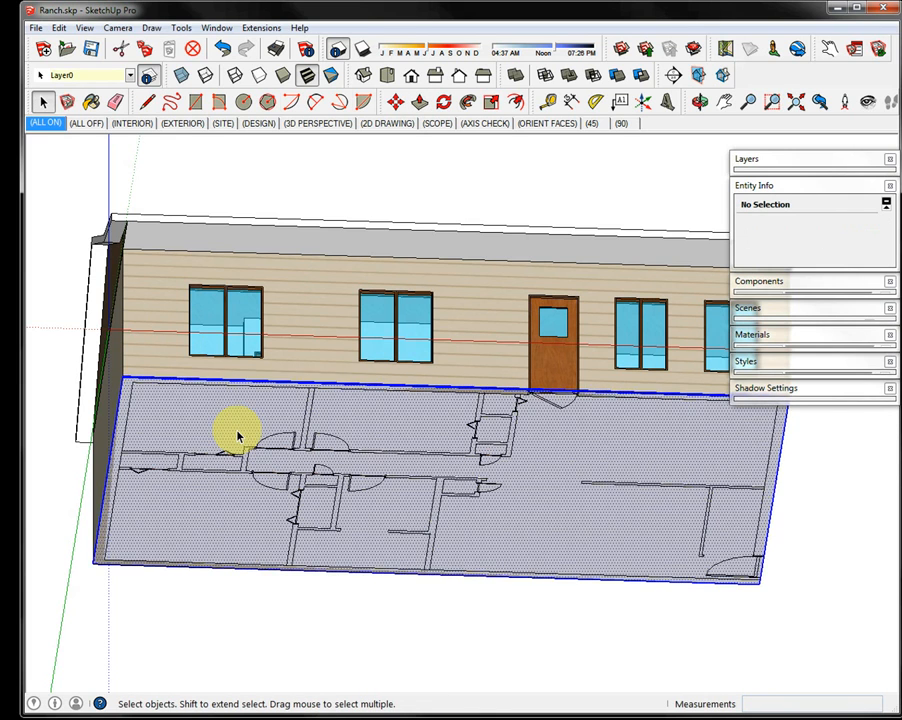
{"action": "middle_click_drag", "start_coordinate": [199, 434], "coordinate": [322, 485]}
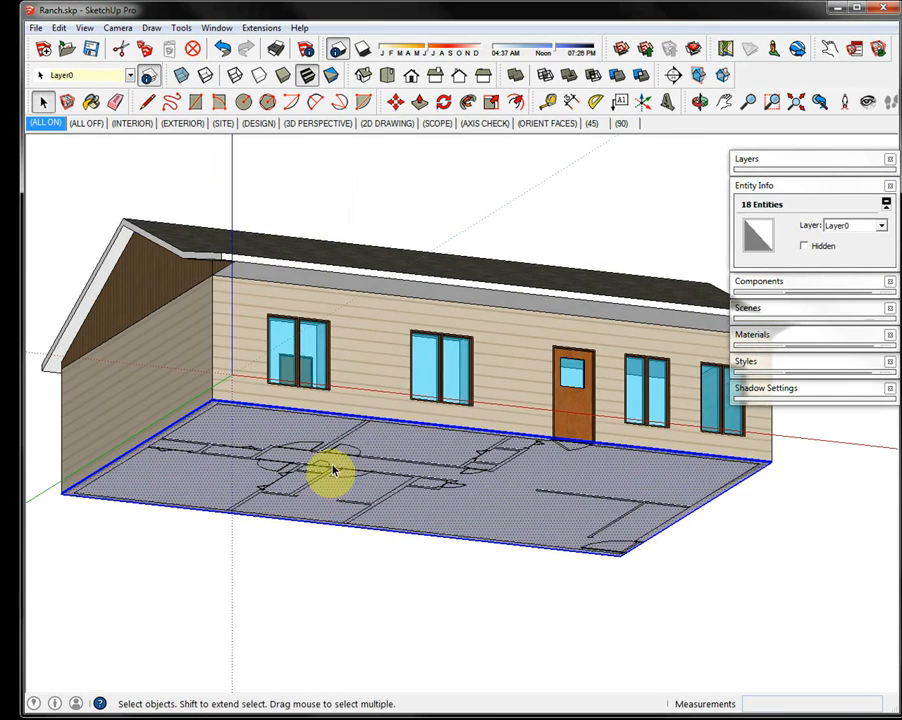
{"action": "right_click", "coordinate": [345, 455]}
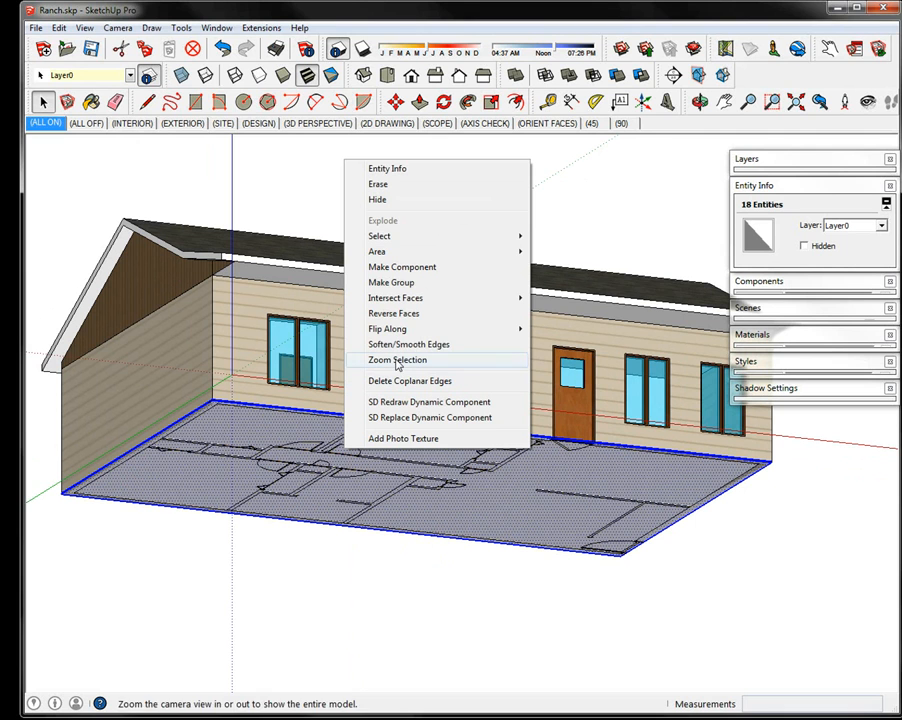
{"action": "mouse_move", "coordinate": [398, 302]}
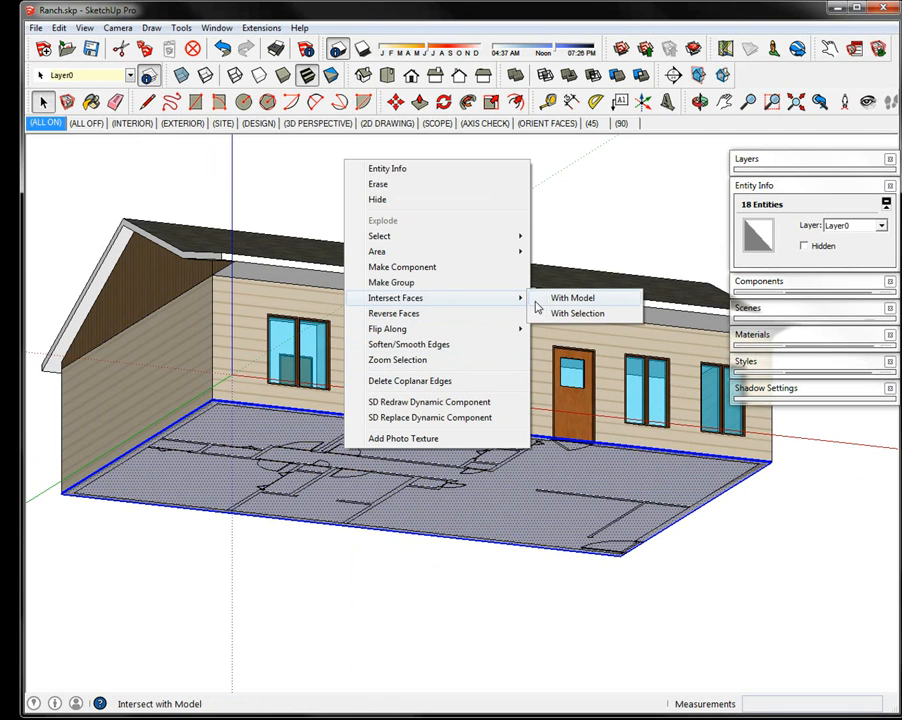
{"action": "left_click", "coordinate": [556, 302]}
{"action": "left_click", "coordinate": [580, 574]}
{"action": "middle_click_drag", "start_coordinate": [314, 482], "coordinate": [290, 495]}
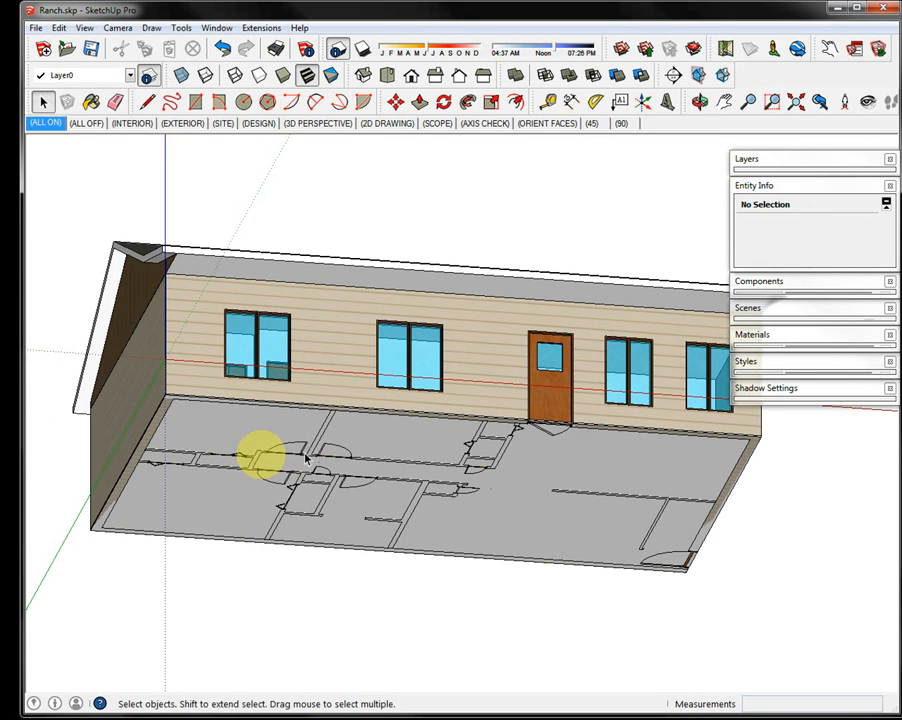
Select the whole connected floor slab and move it straight down along the blue axis, about 4' 11 1/16" below the house.
{"action": "triple_click", "coordinate": [212, 421]}
{"action": "middle_click_drag", "start_coordinate": [227, 447], "coordinate": [333, 638]}
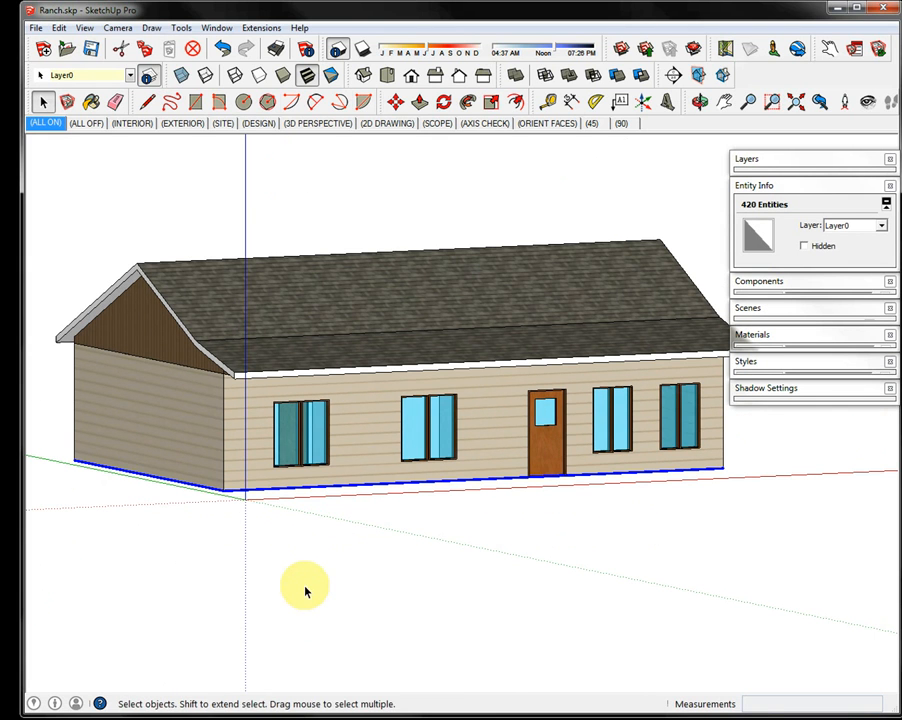
{"action": "key", "text": "m"}
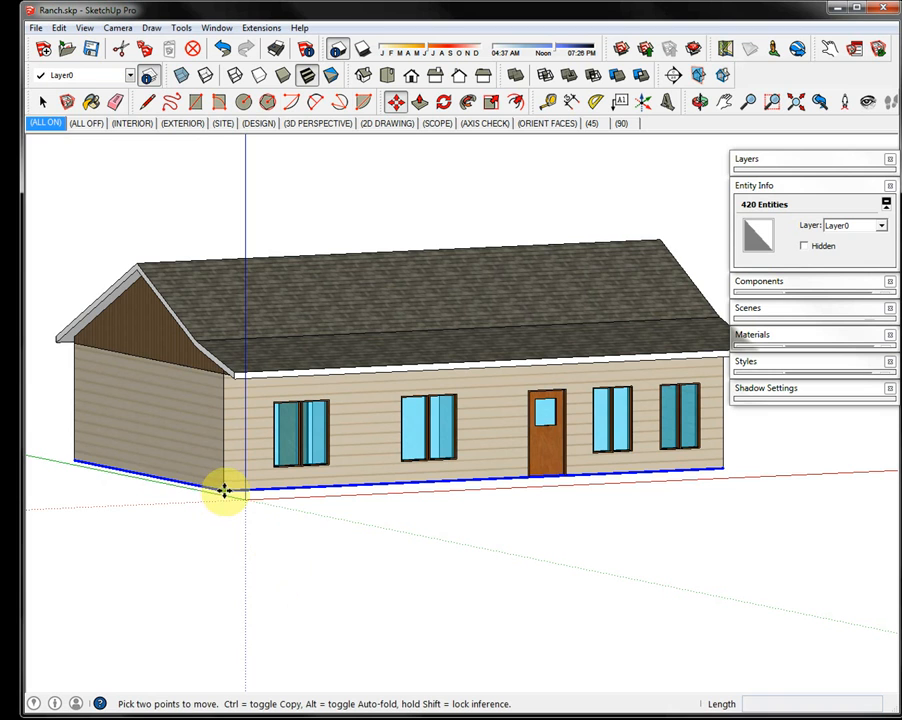
{"action": "left_click", "coordinate": [224, 489]}
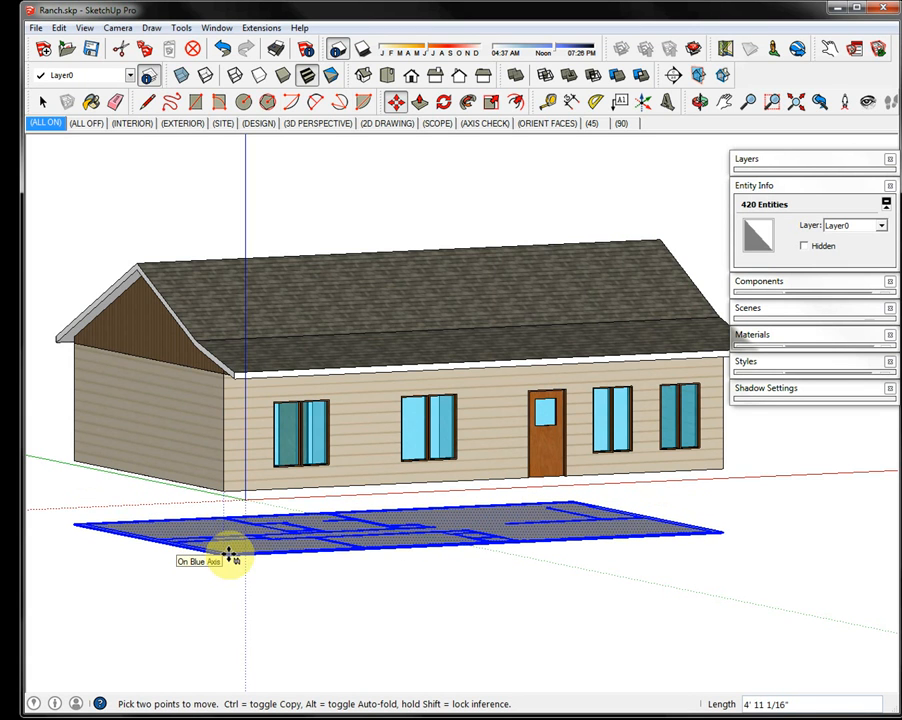
{"action": "left_click", "coordinate": [229, 556]}
Push the lowered slab's underside face up through its full thickness, a distance of -1".
{"action": "key", "text": "o"}
{"action": "left_click_drag", "start_coordinate": [355, 618], "coordinate": [314, 516]}
{"action": "key", "text": "m"}
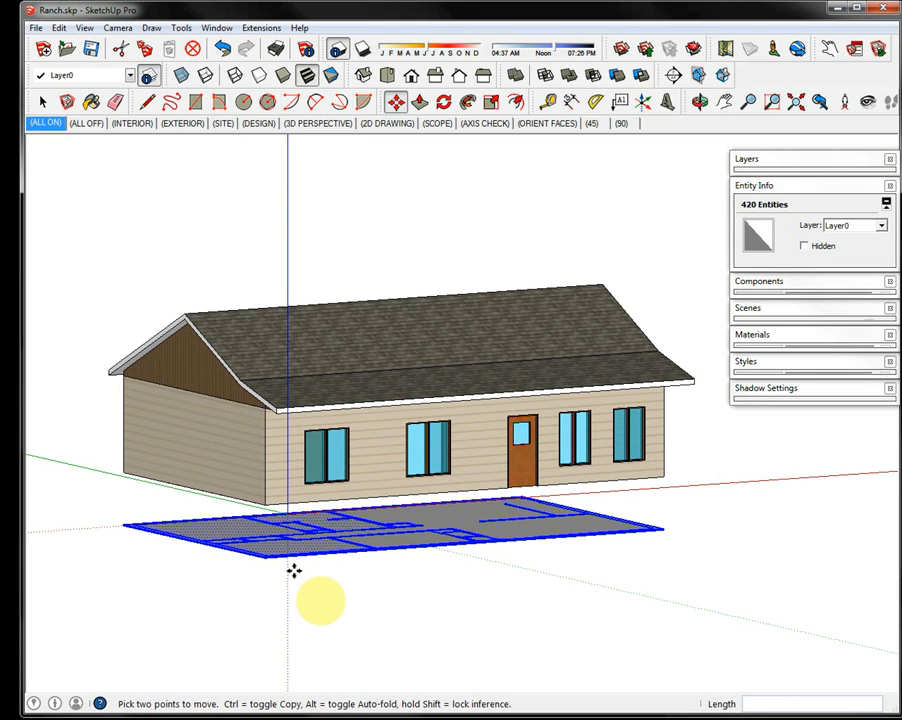
{"action": "key", "text": "o"}
{"action": "left_click_drag", "start_coordinate": [306, 600], "coordinate": [330, 515]}
{"action": "left_click_drag", "start_coordinate": [316, 452], "coordinate": [340, 592]}
{"action": "key", "text": "m"}
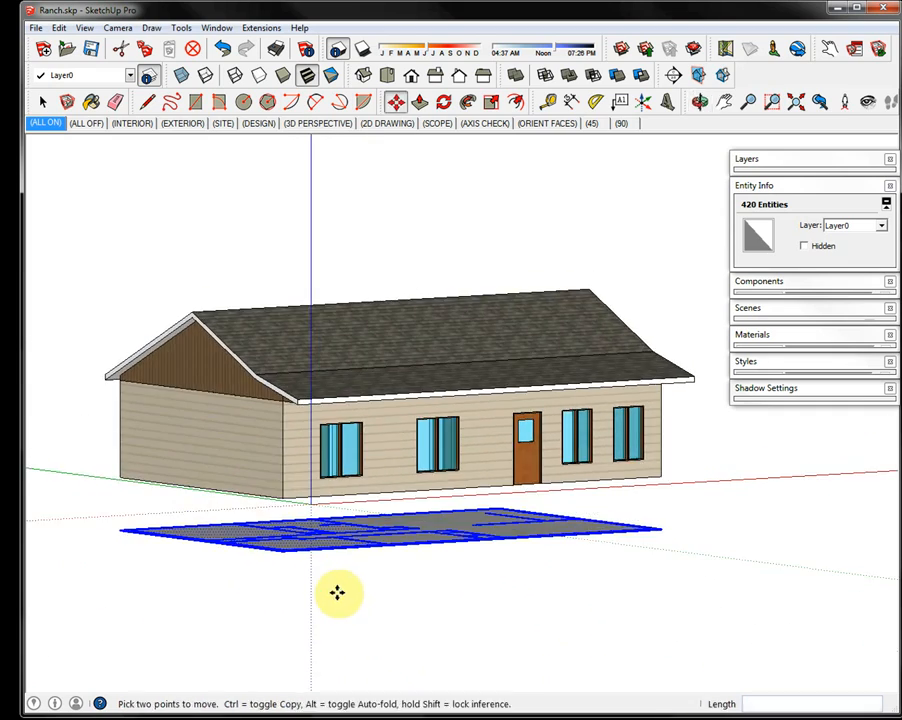
{"action": "middle_click_drag", "start_coordinate": [413, 594], "coordinate": [490, 662]}
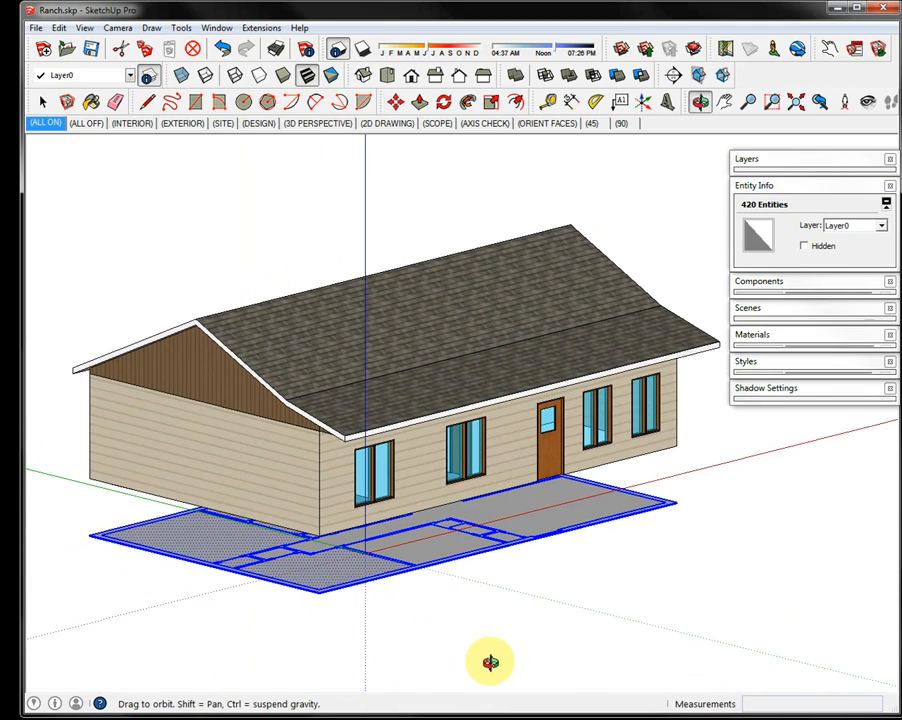
{"action": "middle_click_drag", "start_coordinate": [382, 628], "coordinate": [400, 326]}
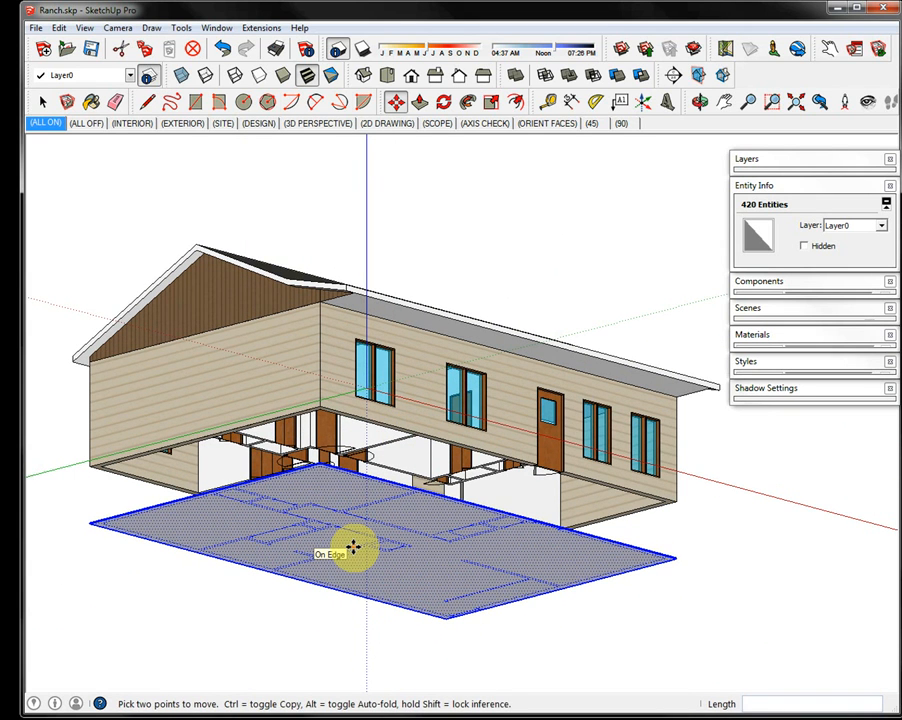
{"action": "key", "text": "p"}
{"action": "left_click", "coordinate": [322, 503]}
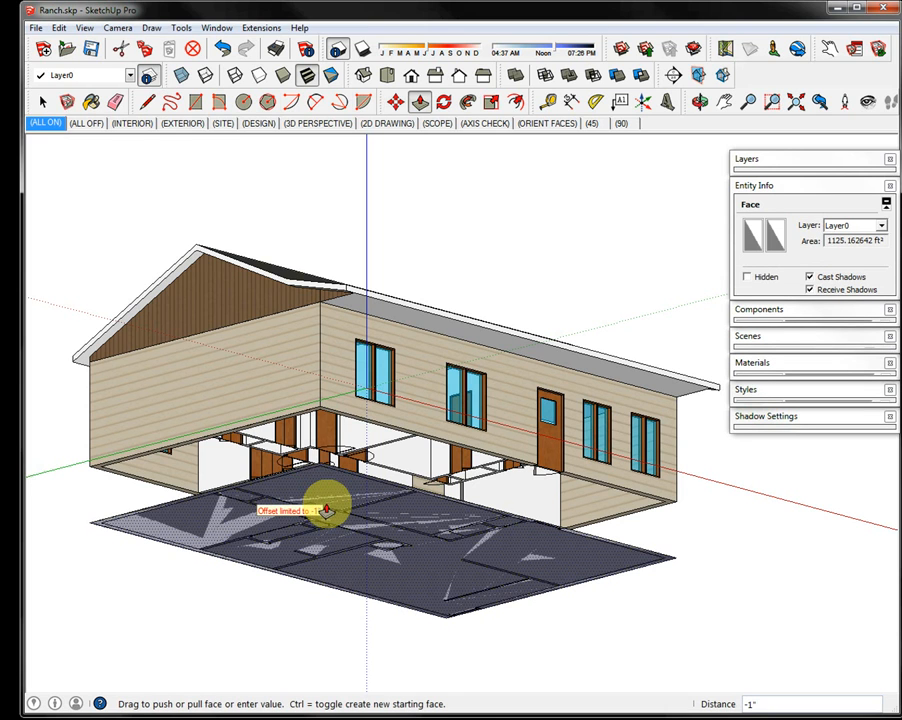
{"action": "left_click", "coordinate": [326, 502]}
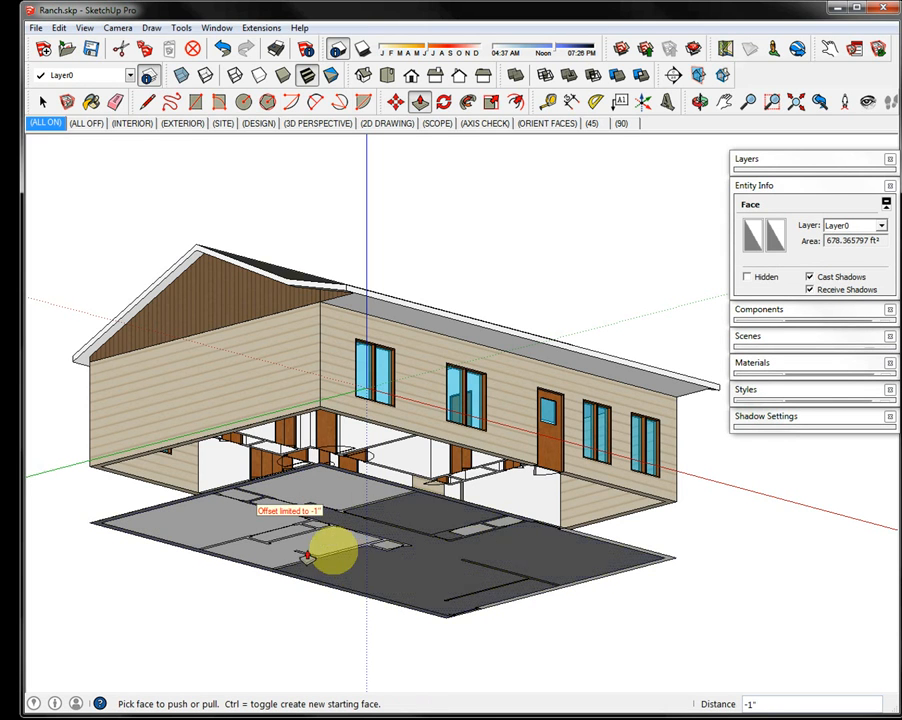
Draw the two missing wall edges that close the small closet's outline beside the hallway, the last about 1' 11 5/16" long.
{"action": "middle_click_drag", "start_coordinate": [217, 507], "coordinate": [10, 300]}
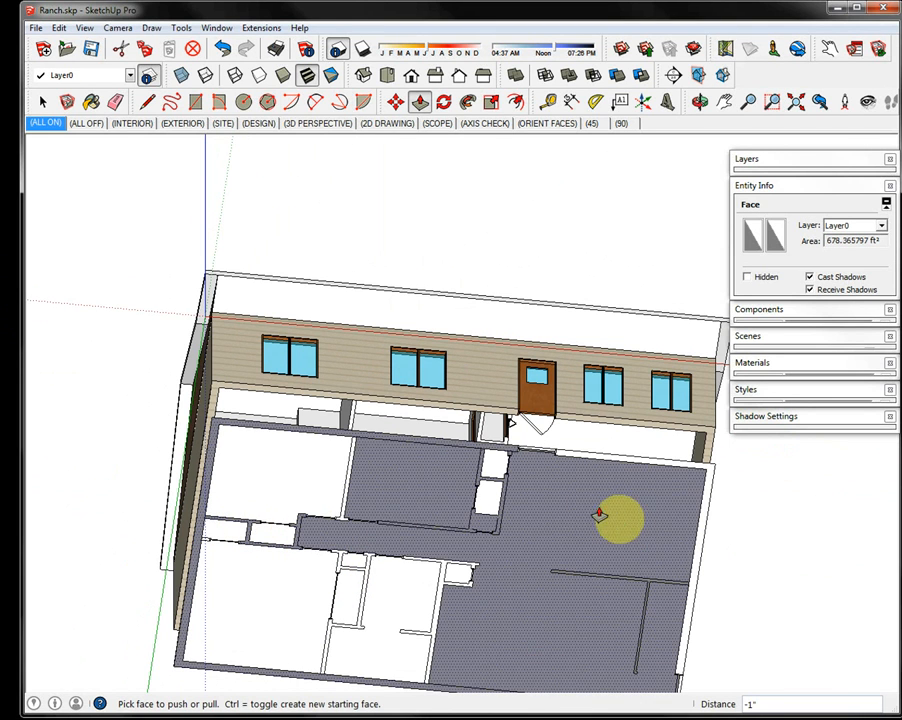
{"action": "scroll", "coordinate": [400, 512], "scroll_direction": "up", "scroll_amount": 3}
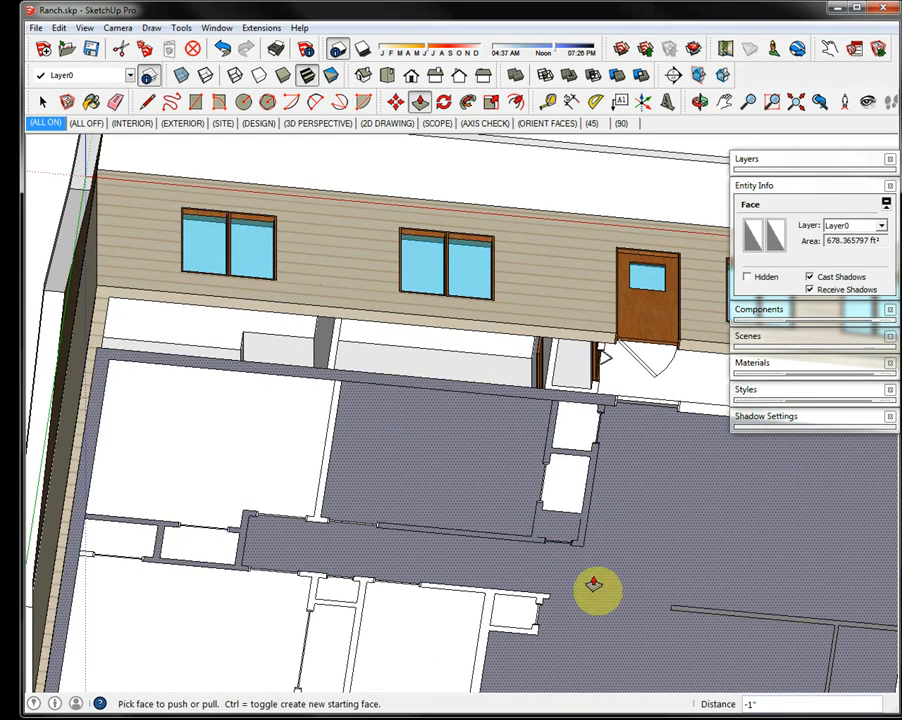
{"action": "scroll", "coordinate": [597, 600], "scroll_direction": "up", "scroll_amount": 5}
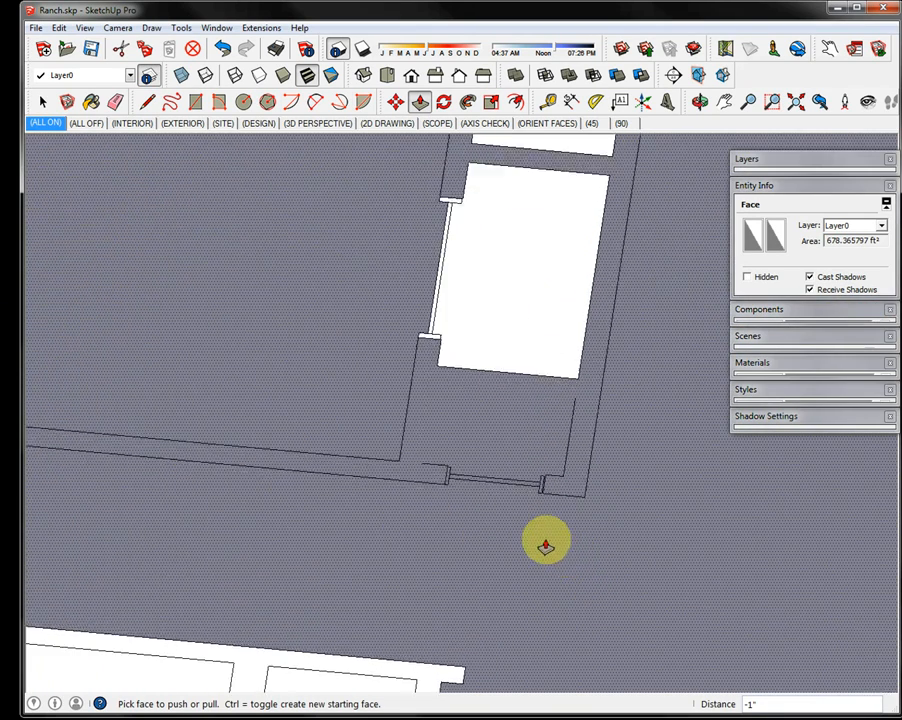
{"action": "scroll", "coordinate": [546, 545], "scroll_direction": "down", "scroll_amount": 2}
{"action": "scroll", "coordinate": [546, 545], "scroll_direction": "up", "scroll_amount": 1}
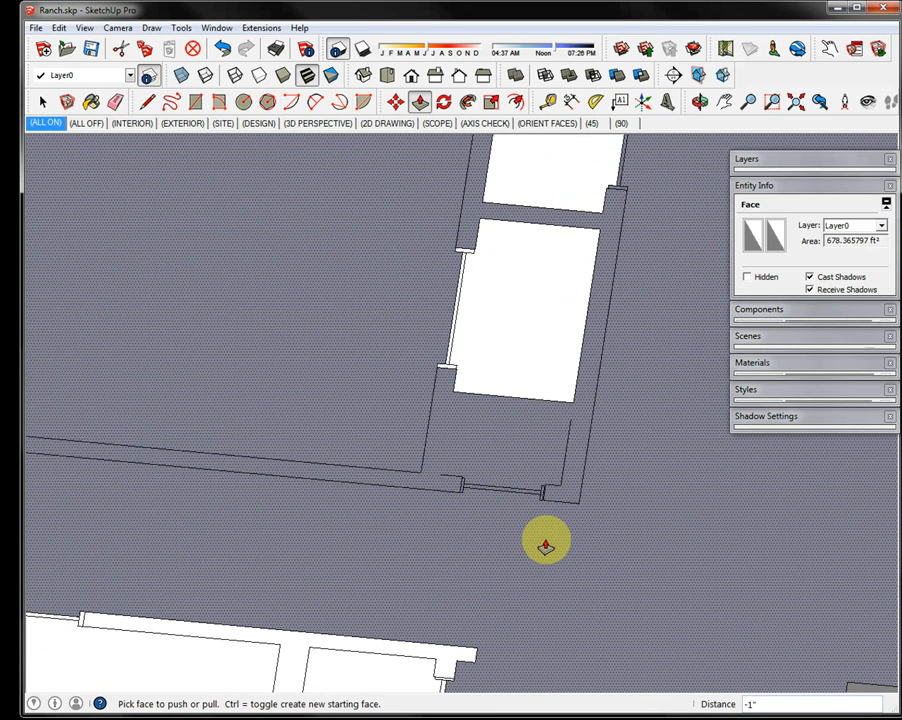
{"action": "scroll", "coordinate": [546, 545], "scroll_direction": "up", "scroll_amount": 1}
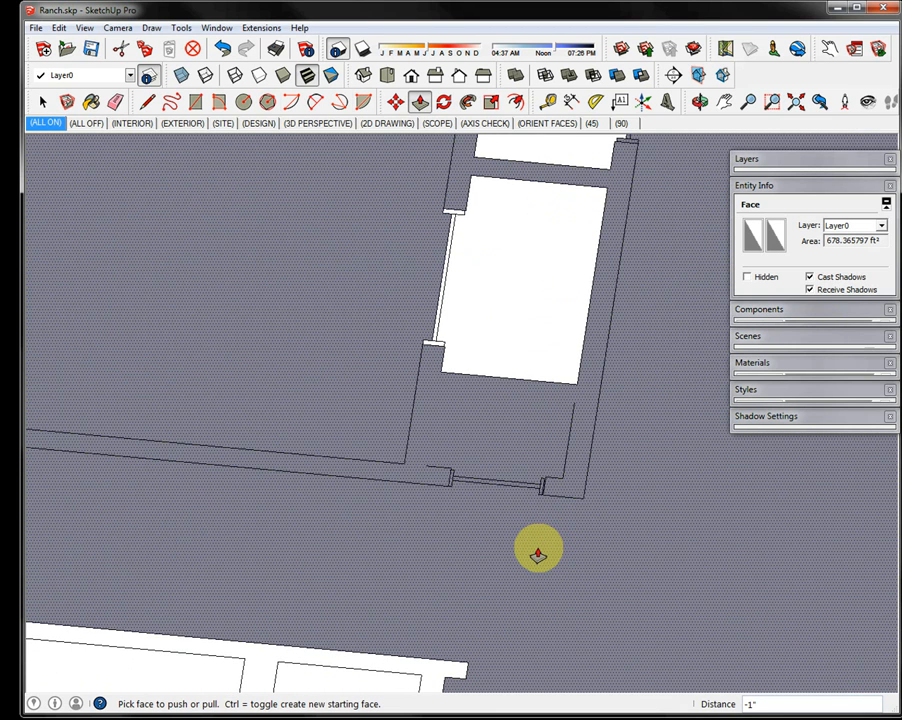
{"action": "key", "text": "l"}
{"action": "key", "text": "ctrl+t"}
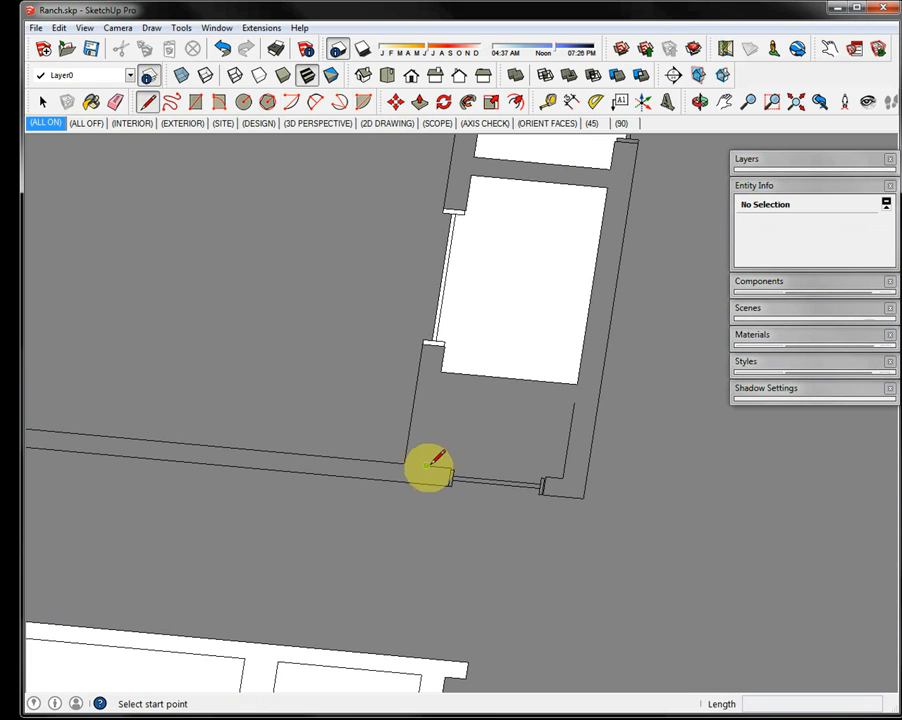
{"action": "left_click", "coordinate": [426, 465]}
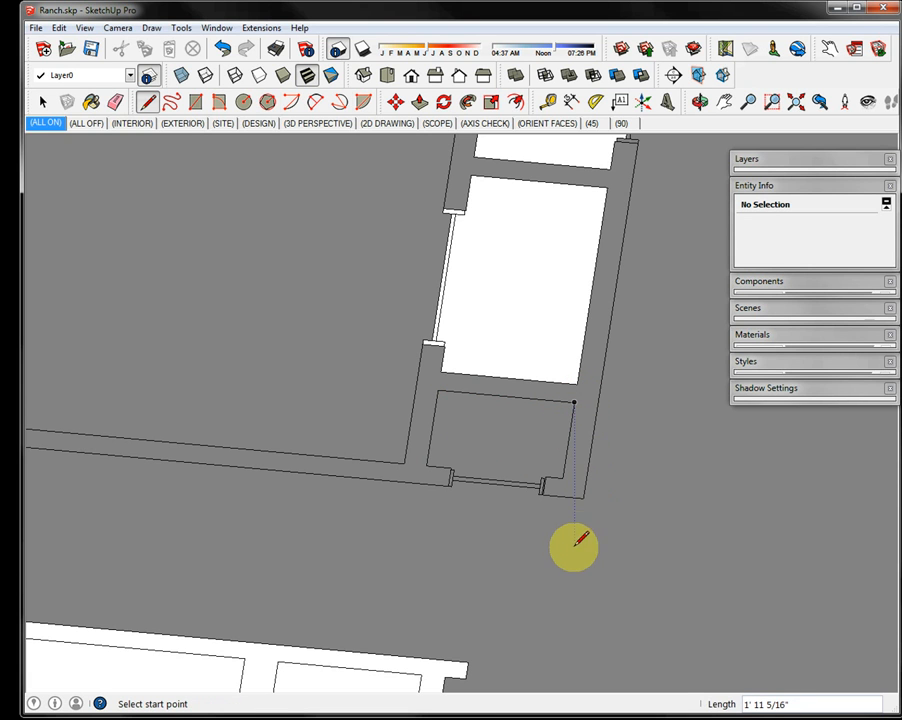
{"action": "key", "text": "Escape"}
Select the floor face inside the small closet and examine how its outline meets the door jambs and adjoining walls.
{"action": "key", "text": "space"}
{"action": "left_click", "coordinate": [508, 421]}
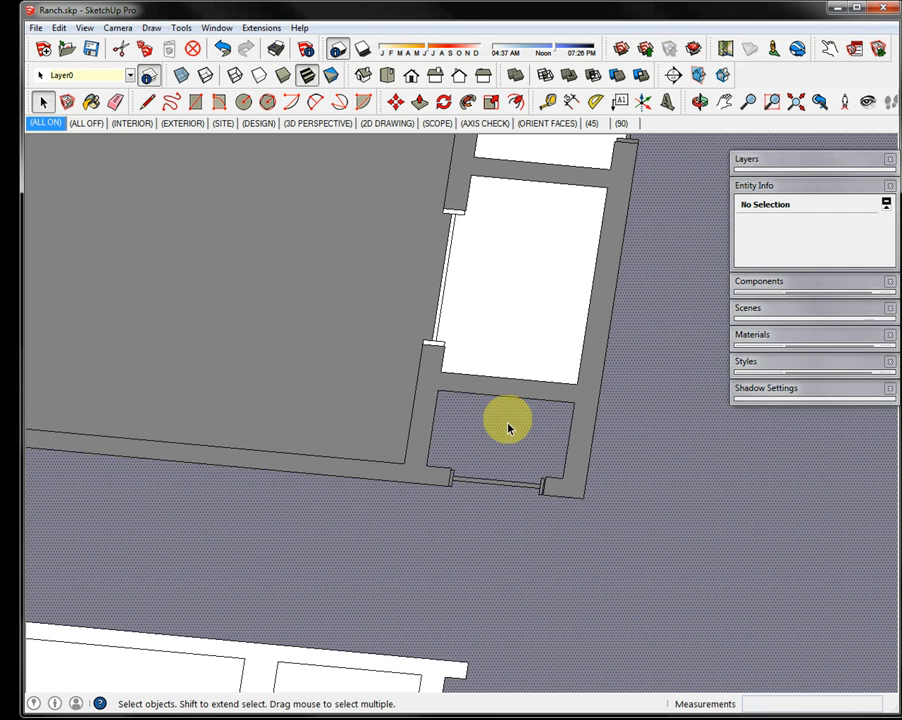
{"action": "scroll", "coordinate": [495, 500], "scroll_direction": "up", "scroll_amount": 5}
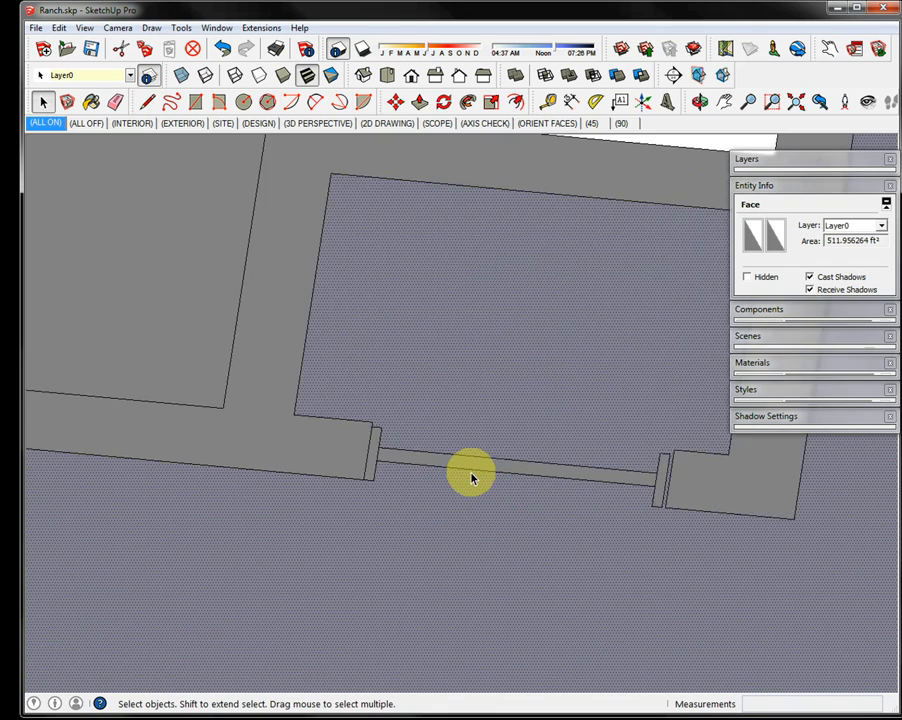
{"action": "scroll", "coordinate": [470, 474], "scroll_direction": "down", "scroll_amount": 3}
{"action": "scroll", "coordinate": [624, 508], "scroll_direction": "up", "scroll_amount": 3}
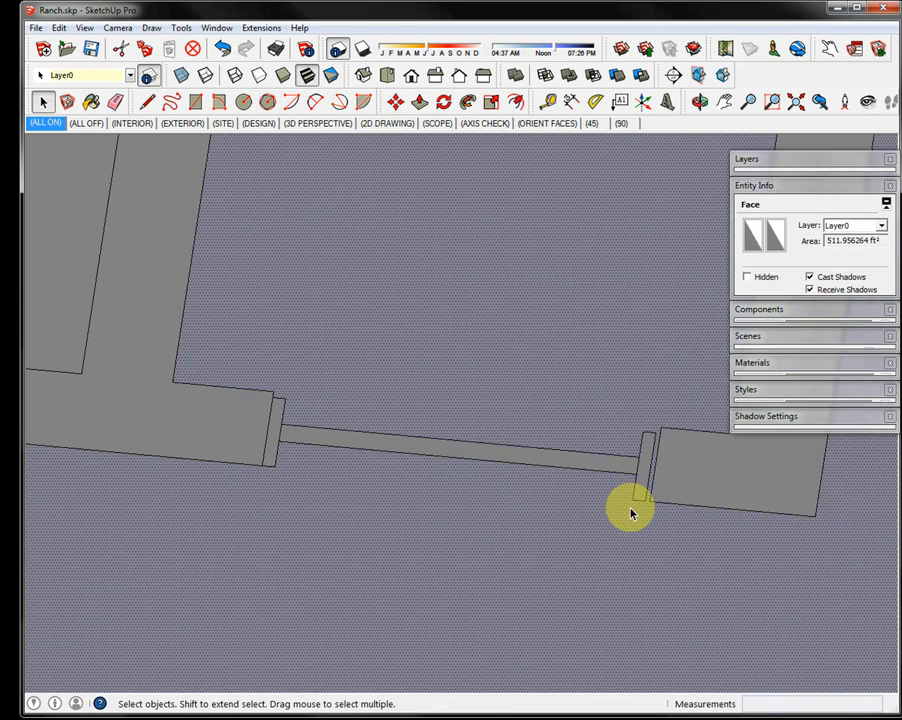
{"action": "scroll", "coordinate": [632, 502], "scroll_direction": "up", "scroll_amount": 4}
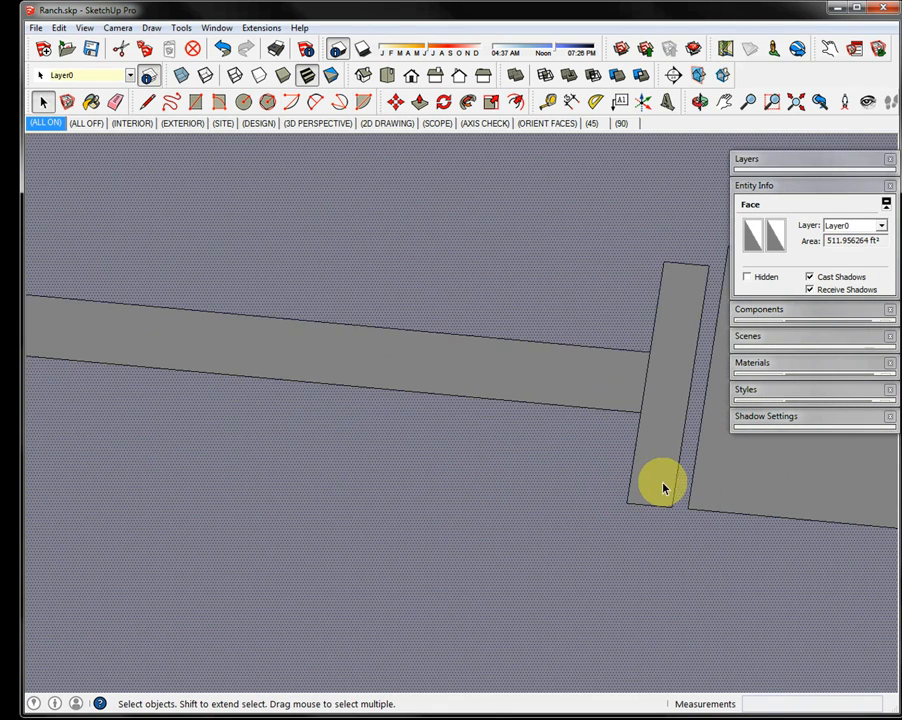
{"action": "scroll", "coordinate": [662, 487], "scroll_direction": "down", "scroll_amount": 5}
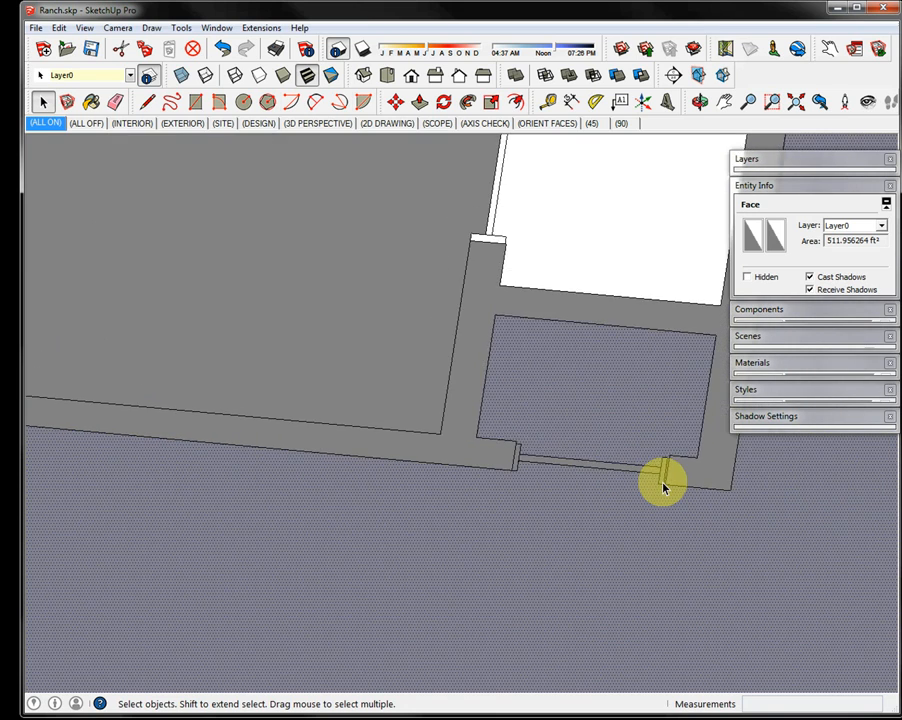
{"action": "scroll", "coordinate": [662, 487], "scroll_direction": "up", "scroll_amount": 5}
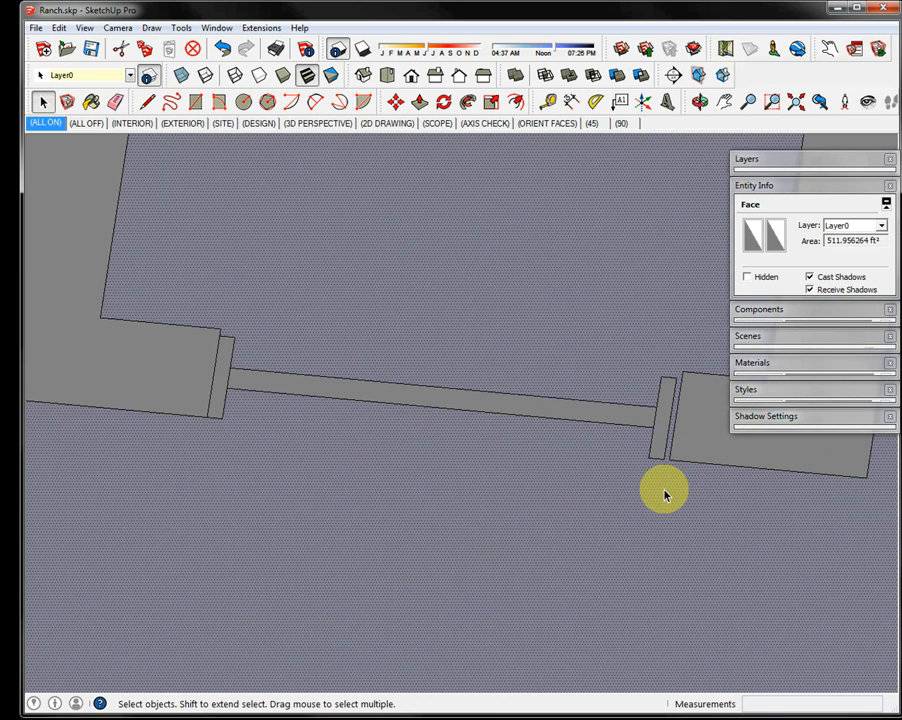
Select the closet's door and jamb face and examine the gap between the jamb and the wall end.
{"action": "left_click", "coordinate": [665, 427]}
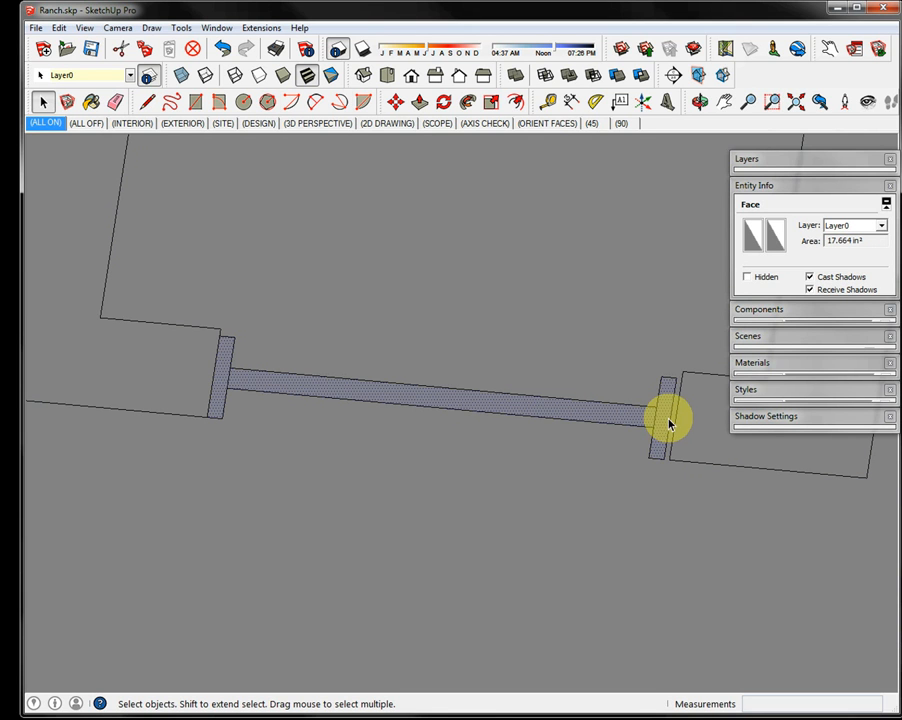
{"action": "scroll", "coordinate": [680, 433], "scroll_direction": "down", "scroll_amount": 2}
{"action": "scroll", "coordinate": [678, 436], "scroll_direction": "up", "scroll_amount": 4}
{"action": "scroll", "coordinate": [678, 436], "scroll_direction": "up", "scroll_amount": 2}
{"action": "scroll", "coordinate": [677, 435], "scroll_direction": "down", "scroll_amount": 10}
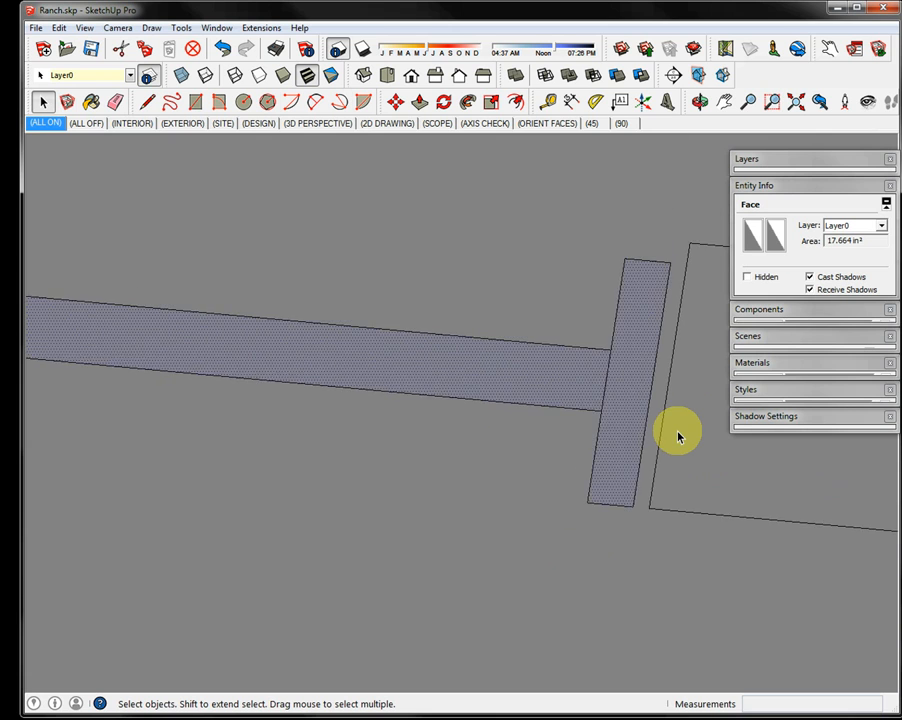
{"action": "scroll", "coordinate": [668, 434], "scroll_direction": "down", "scroll_amount": 10}
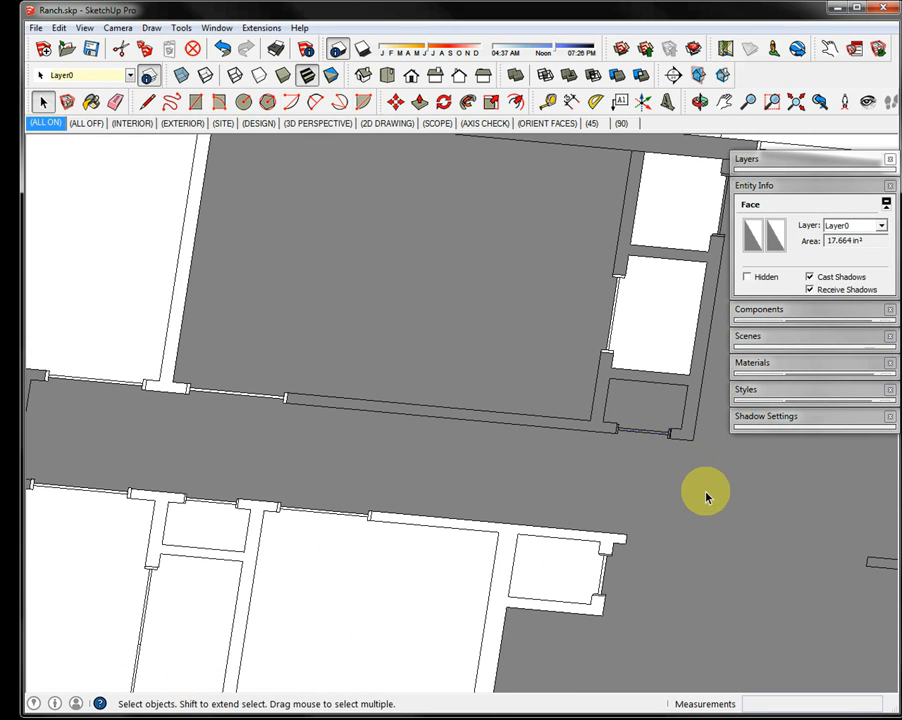
{"action": "mouse_move", "coordinate": [712, 472]}
{"action": "middle_mouse_down", "text": "shift"}
{"action": "mouse_move", "coordinate": [516, 480]}
{"action": "mouse_move", "coordinate": [596, 471]}
{"action": "mouse_move", "coordinate": [606, 450]}
{"action": "mouse_move", "coordinate": [684, 489]}
{"action": "middle_mouse_up", "text": "shift"}
{"action": "key", "text": "space"}
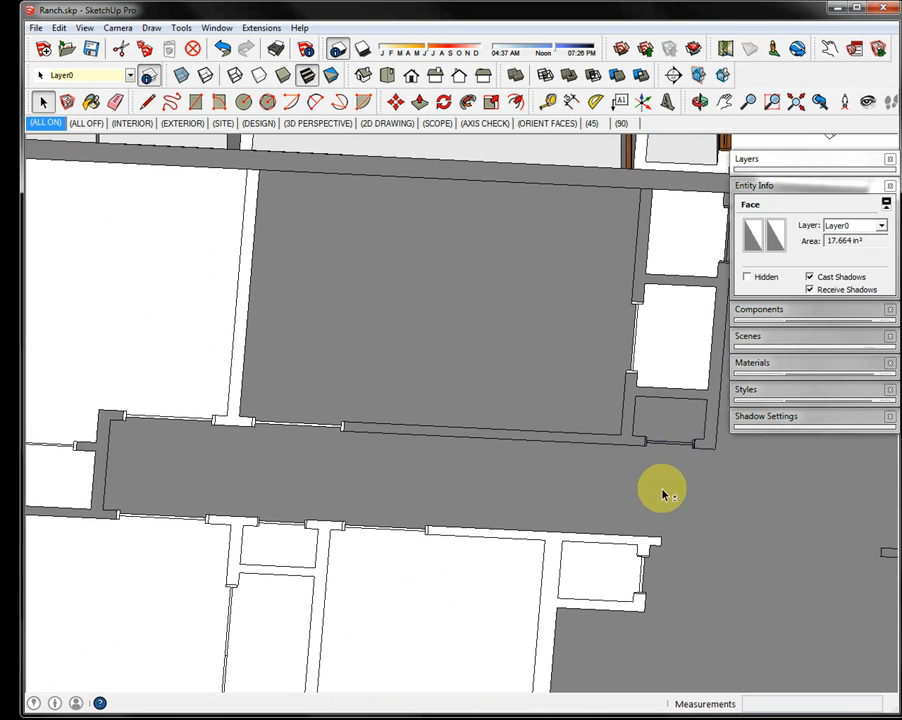
Select the middle bedroom's floor face and examine where it runs into the hallway wall.
{"action": "left_click", "coordinate": [480, 387]}
{"action": "scroll", "coordinate": [413, 417], "scroll_direction": "up", "scroll_amount": 4}
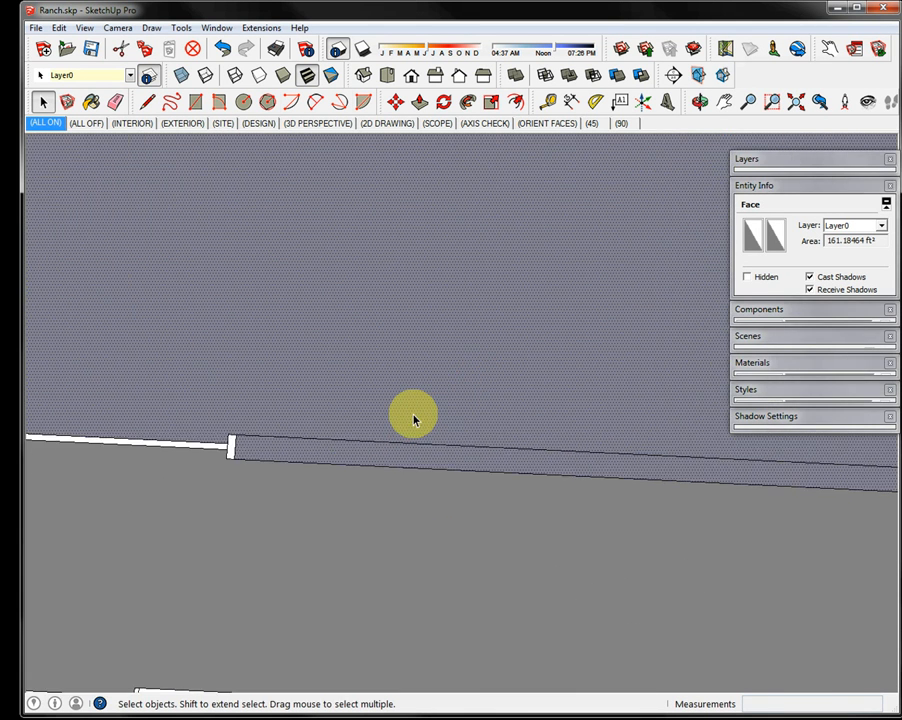
{"action": "scroll", "coordinate": [413, 417], "scroll_direction": "down", "scroll_amount": 3}
{"action": "scroll", "coordinate": [382, 430], "scroll_direction": "up", "scroll_amount": 2}
{"action": "scroll", "coordinate": [382, 430], "scroll_direction": "up", "scroll_amount": 3}
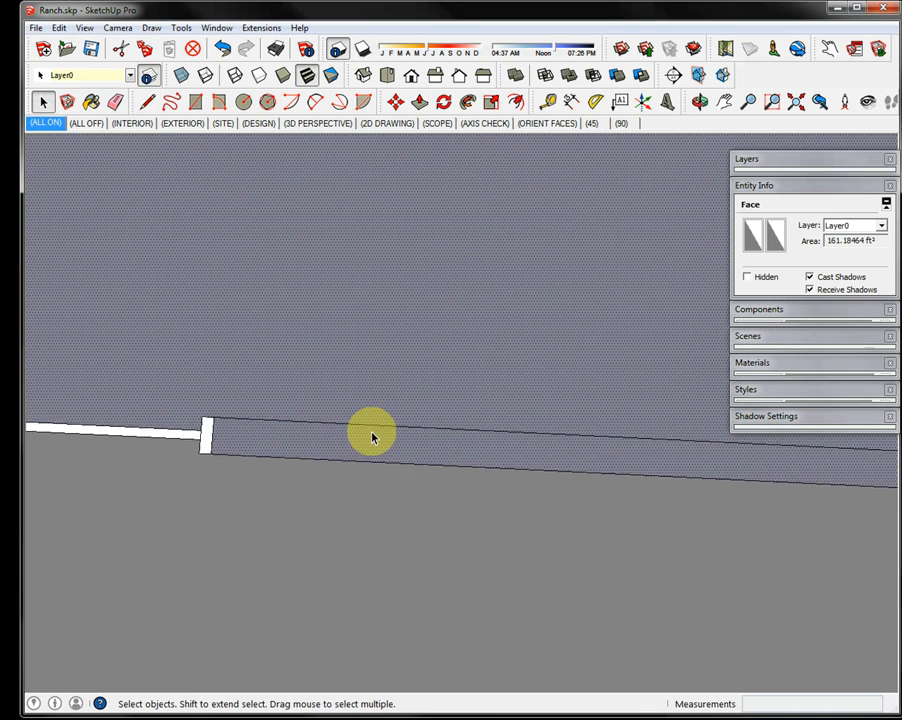
{"action": "key", "text": "o"}
{"action": "left_click_drag", "start_coordinate": [305, 447], "coordinate": [8, 520]}
{"action": "key", "text": "space"}
{"action": "scroll", "coordinate": [568, 468], "scroll_direction": "down", "scroll_amount": 3}
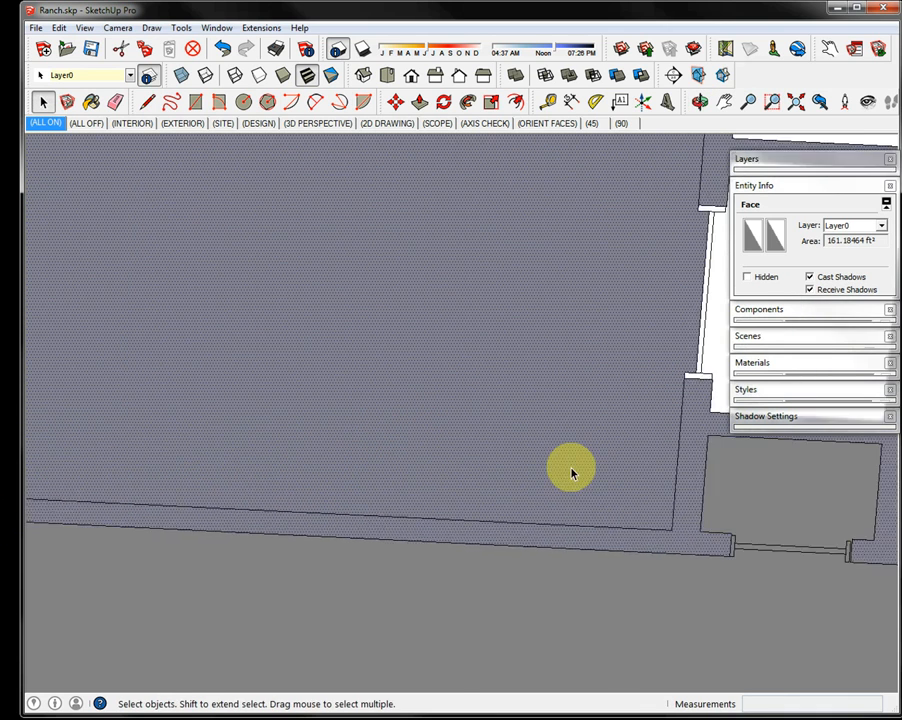
Examine the bedroom face's extent around the closets and exterior wall, selecting it together with its bounding edges.
{"action": "scroll", "coordinate": [628, 448], "scroll_direction": "up", "scroll_amount": 3}
{"action": "scroll", "coordinate": [670, 385], "scroll_direction": "up", "scroll_amount": 1}
{"action": "middle_click_drag", "start_coordinate": [612, 388], "coordinate": [362, 704], "text": "shift"}
{"action": "scroll", "coordinate": [426, 436], "scroll_direction": "down", "scroll_amount": 5}
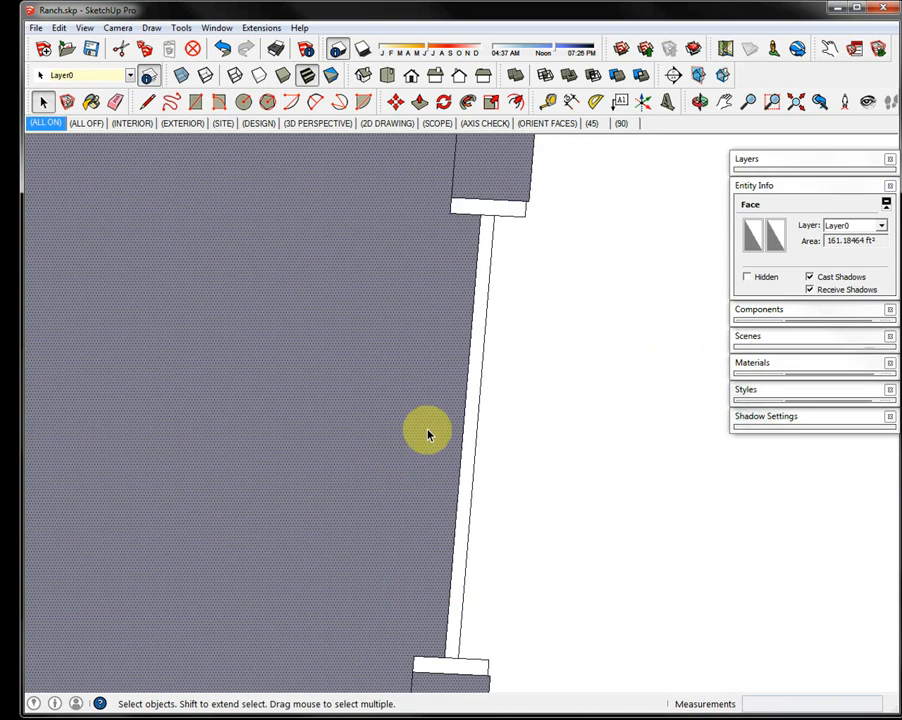
{"action": "scroll", "coordinate": [428, 428], "scroll_direction": "down", "scroll_amount": 3}
{"action": "scroll", "coordinate": [462, 287], "scroll_direction": "up", "scroll_amount": 5}
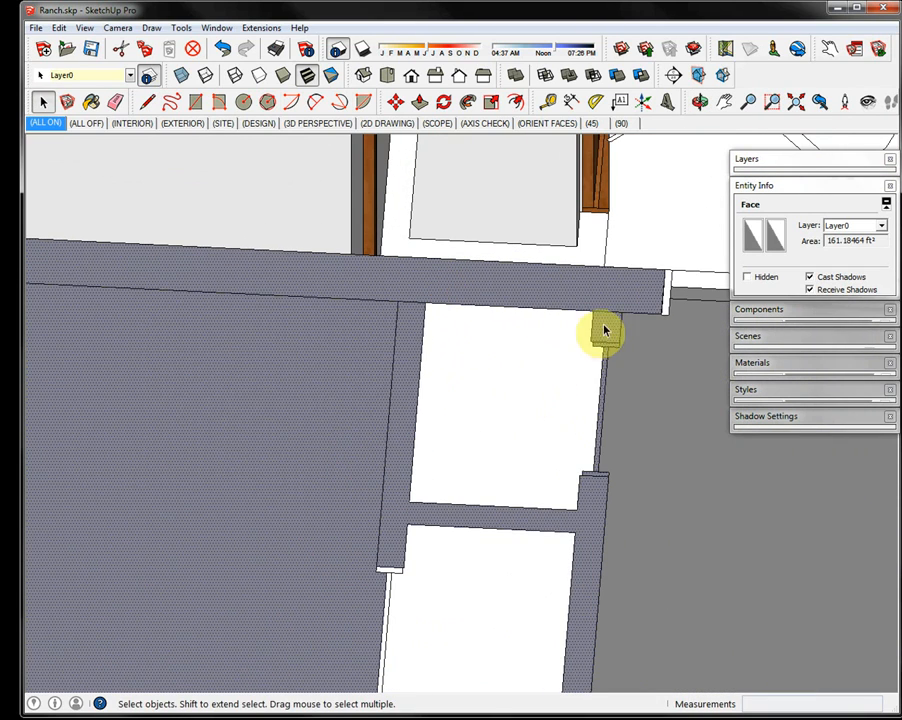
{"action": "middle_click_drag", "start_coordinate": [604, 318], "coordinate": [355, 430]}
{"action": "scroll", "coordinate": [355, 430], "scroll_direction": "down", "scroll_amount": 5}
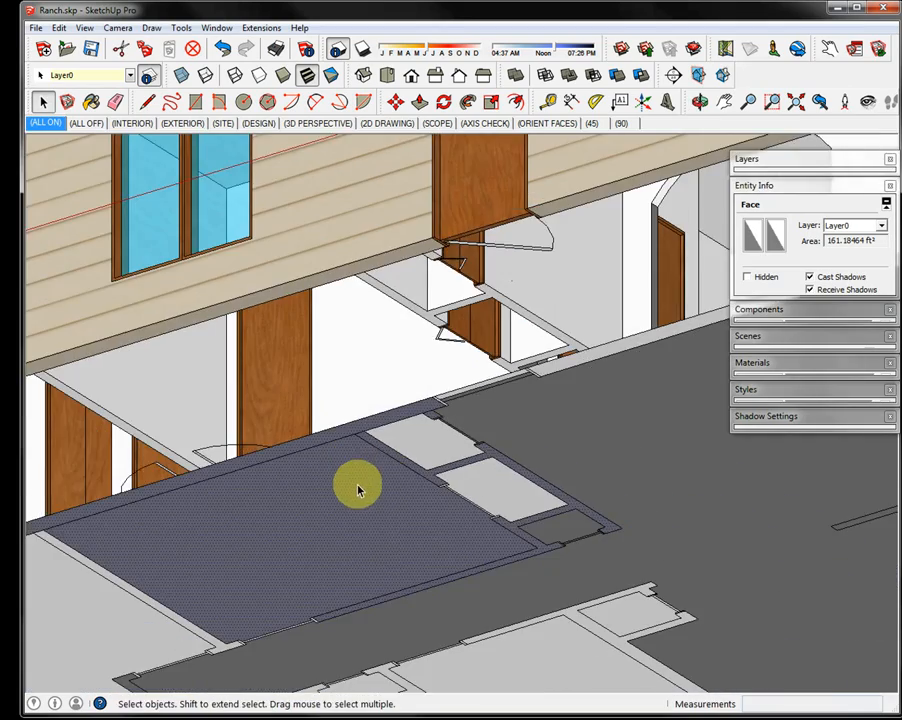
{"action": "middle_click_drag", "start_coordinate": [359, 490], "coordinate": [470, 465]}
{"action": "scroll", "coordinate": [440, 472], "scroll_direction": "down", "scroll_amount": 2}
{"action": "scroll", "coordinate": [439, 475], "scroll_direction": "up", "scroll_amount": 5}
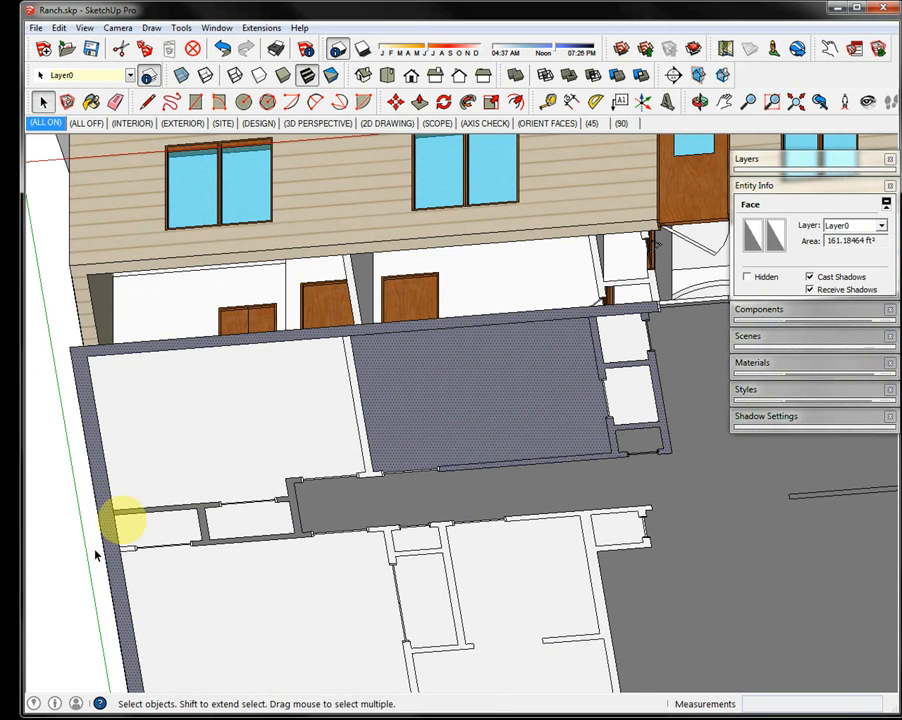
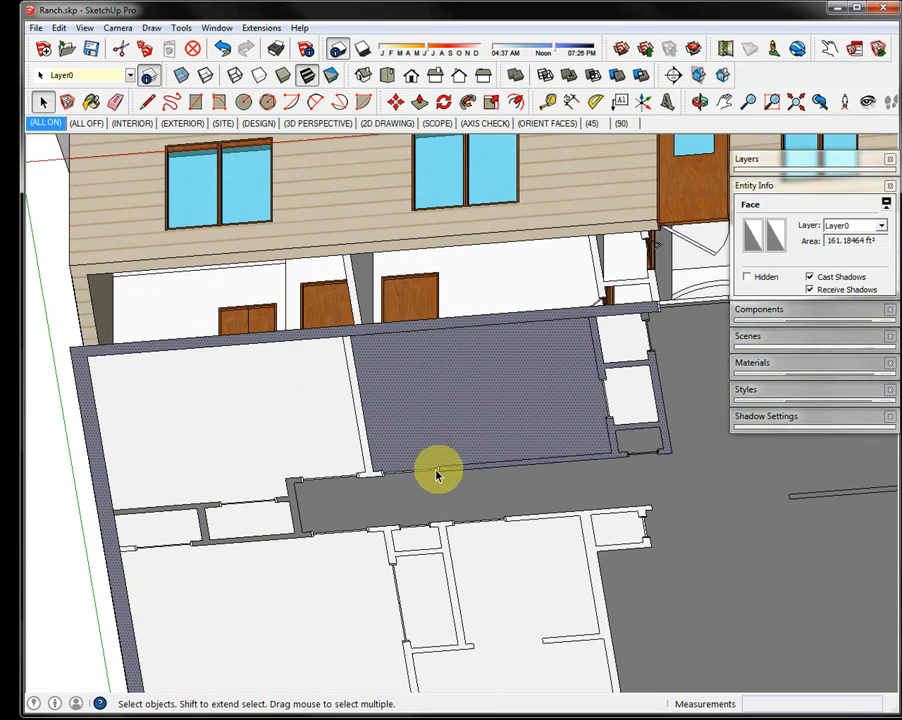
{"action": "left_click", "coordinate": [117, 572]}
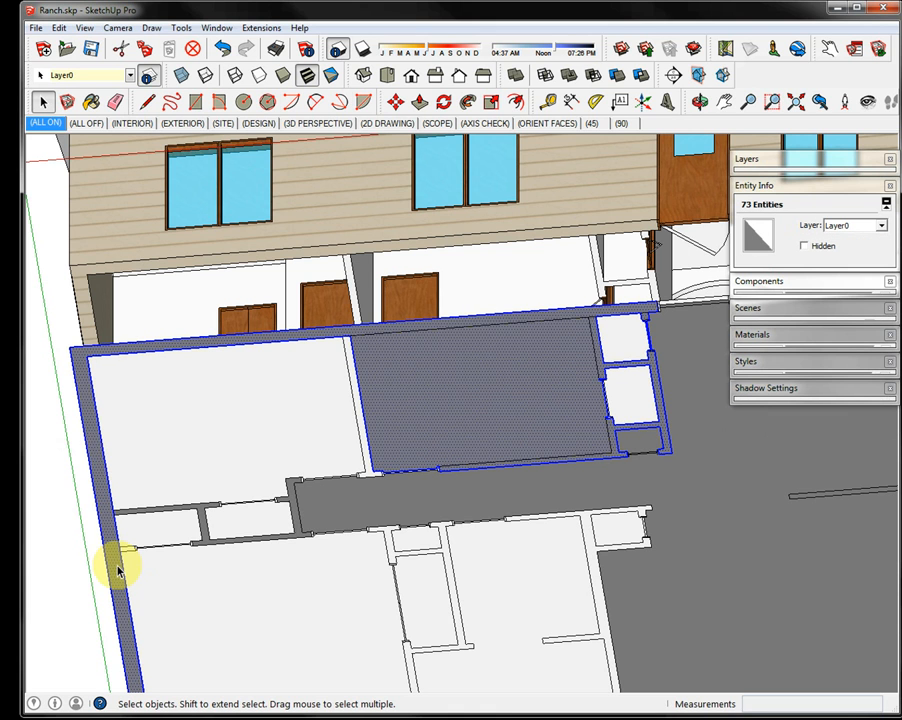
Delete the short edge separating the wall between the two bedrooms from the exterior wall.
{"action": "scroll", "coordinate": [482, 316], "scroll_direction": "up", "scroll_amount": 5}
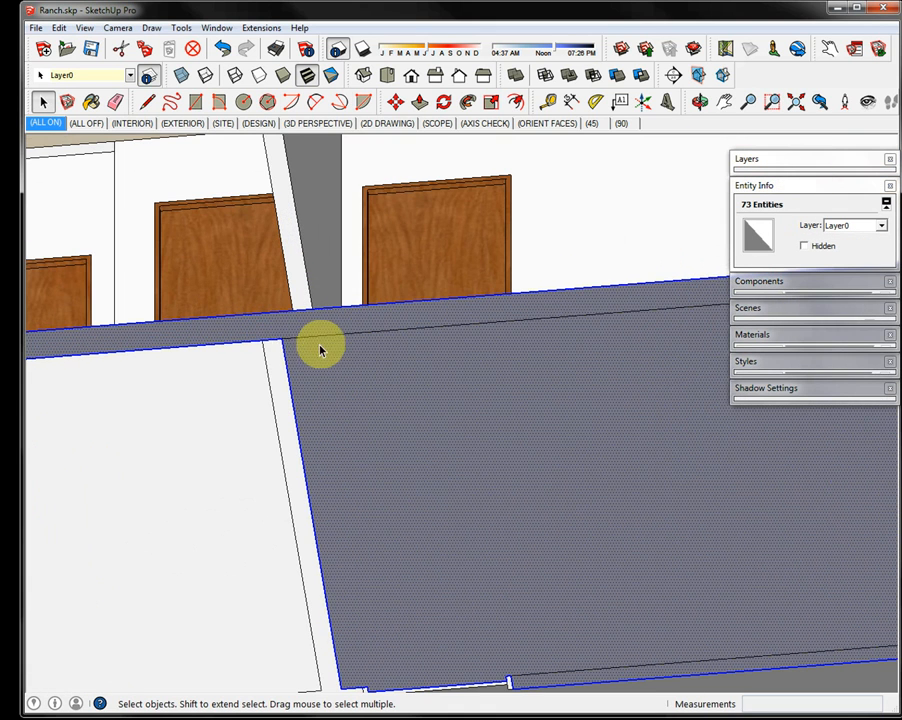
{"action": "left_click", "coordinate": [276, 344]}
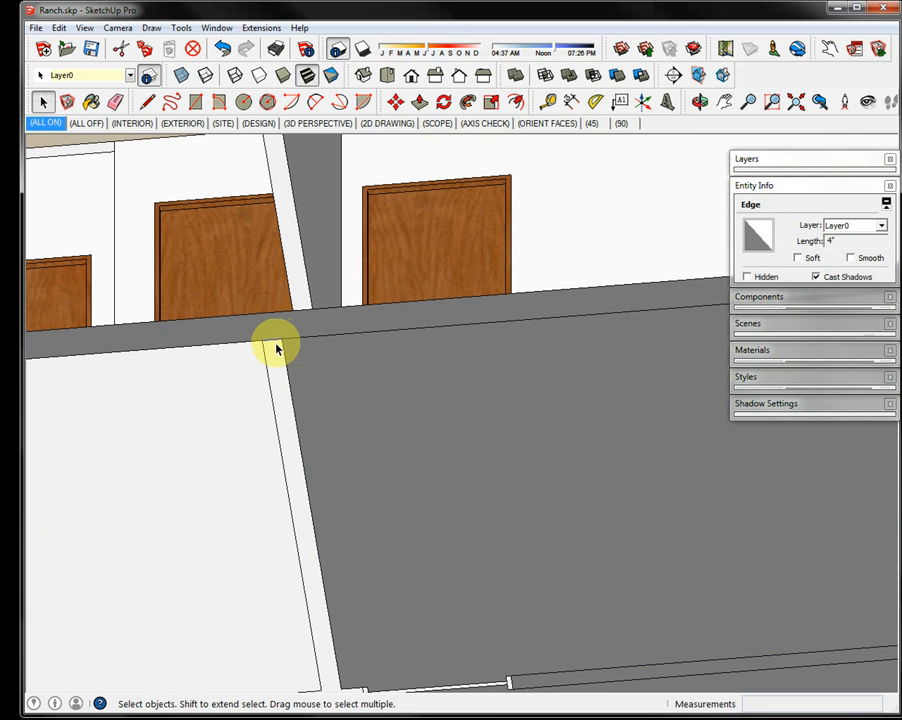
{"action": "scroll", "coordinate": [276, 346], "scroll_direction": "down", "scroll_amount": 6}
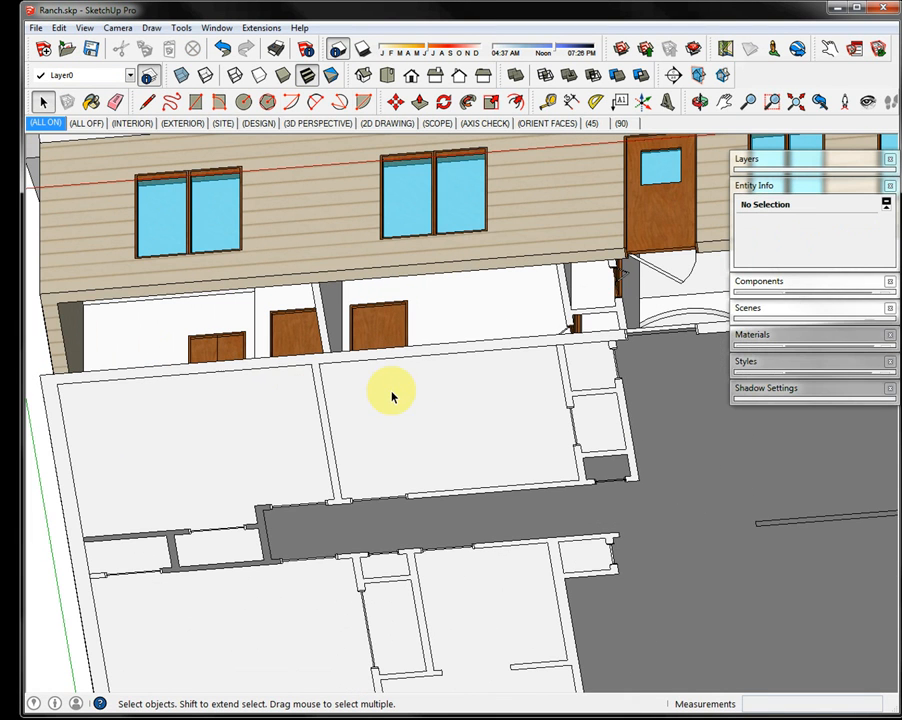
Delete the short edge where the middle bedroom's closet-side wall meets the exterior wall.
{"action": "left_click", "coordinate": [391, 396]}
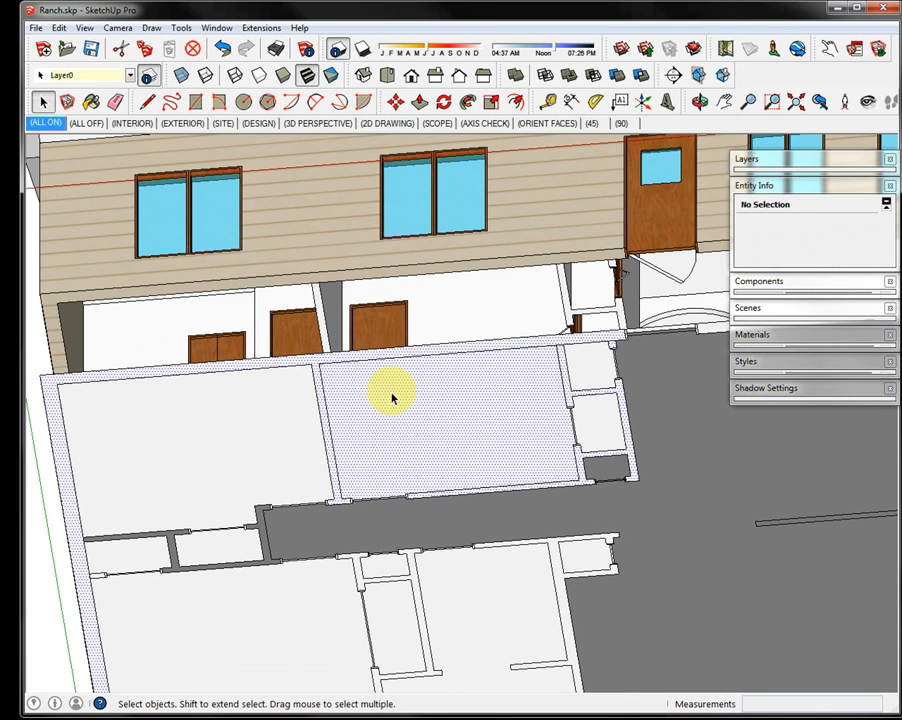
{"action": "left_click", "coordinate": [298, 418]}
{"action": "scroll", "coordinate": [568, 356], "scroll_direction": "up", "scroll_amount": 2}
{"action": "left_click", "coordinate": [549, 372]}
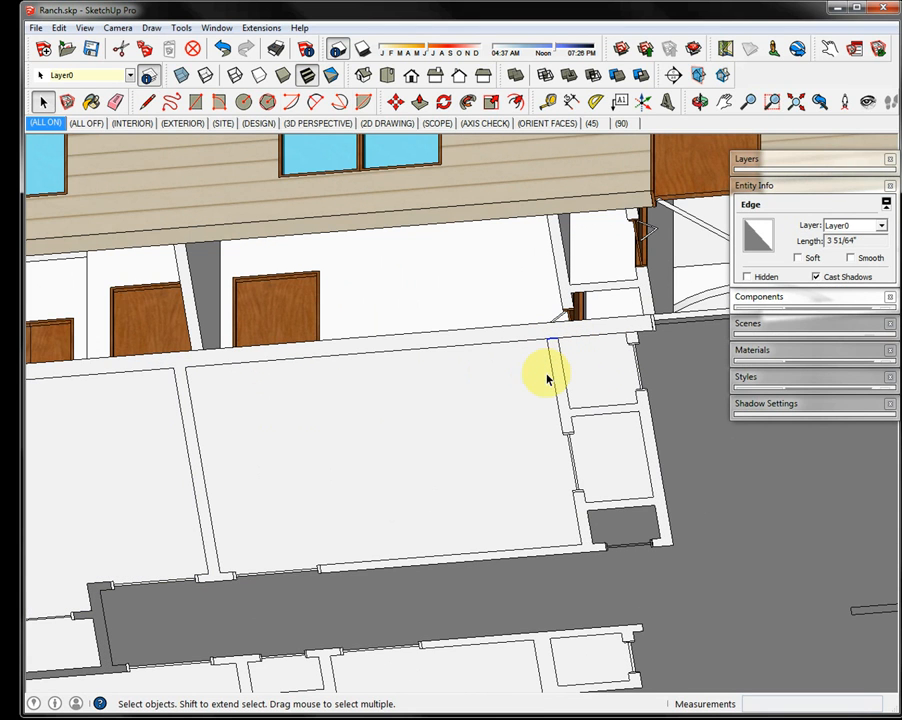
{"action": "left_click", "coordinate": [517, 394]}
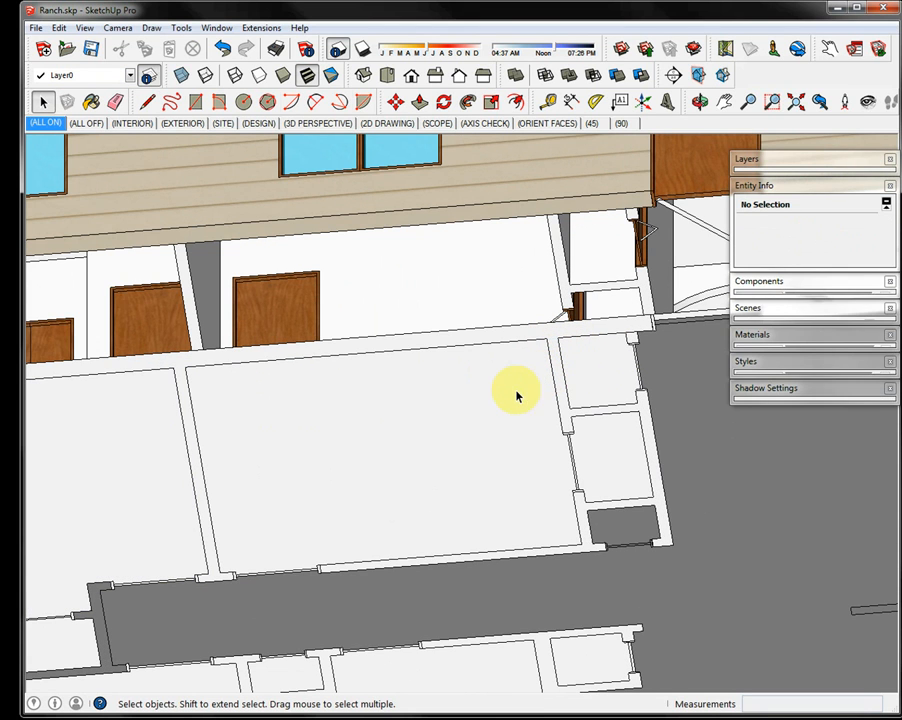
Examine the bedroom and closet faces and how the closet walls connect beside the front entry.
{"action": "scroll", "coordinate": [562, 485], "scroll_direction": "up", "scroll_amount": 1}
{"action": "scroll", "coordinate": [560, 484], "scroll_direction": "up", "scroll_amount": 2}
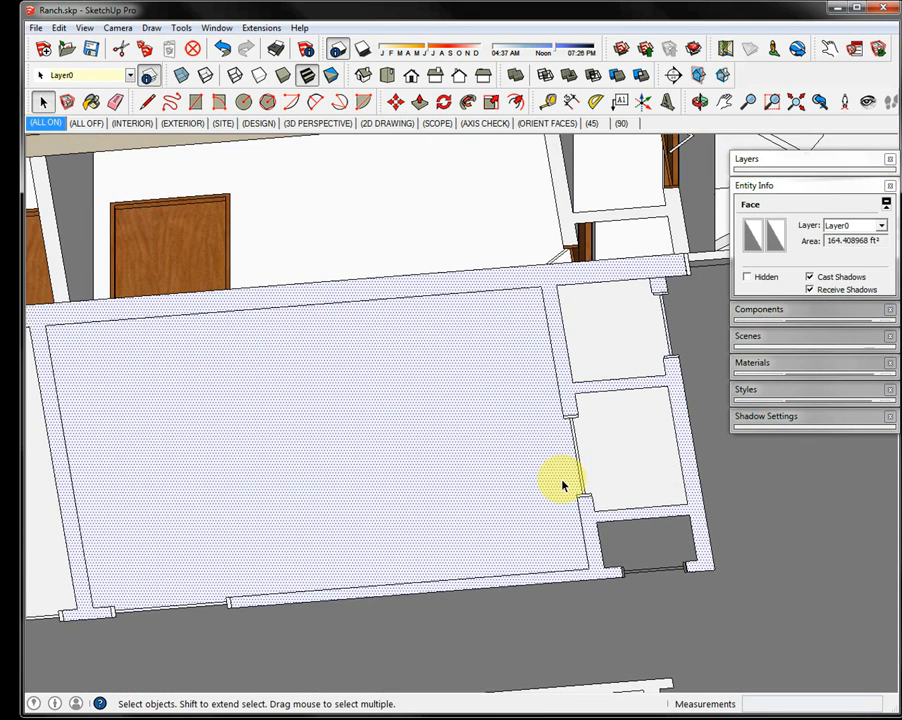
{"action": "scroll", "coordinate": [527, 475], "scroll_direction": "up", "scroll_amount": 1}
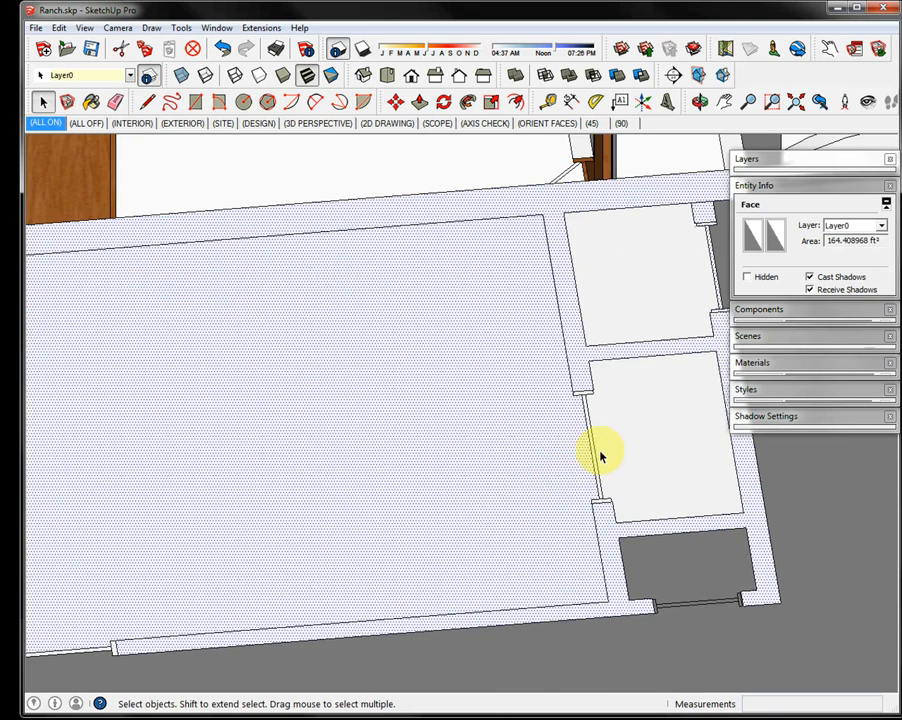
{"action": "left_click", "coordinate": [638, 287]}
{"action": "scroll", "coordinate": [640, 380], "scroll_direction": "down", "scroll_amount": 2}
{"action": "scroll", "coordinate": [660, 256], "scroll_direction": "up", "scroll_amount": 3}
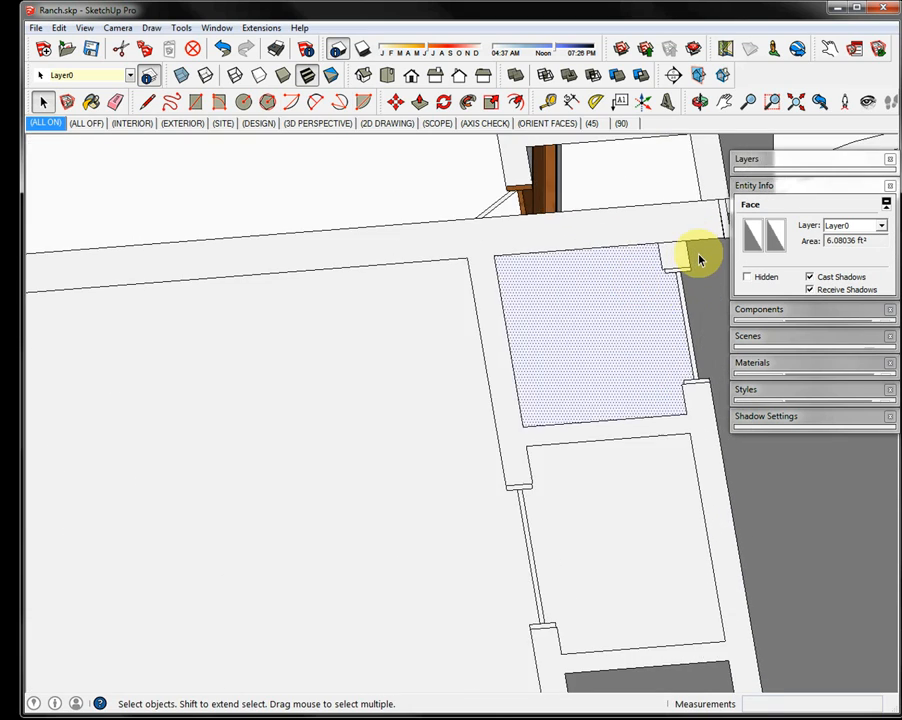
{"action": "scroll", "coordinate": [690, 250], "scroll_direction": "down", "scroll_amount": 5}
{"action": "scroll", "coordinate": [645, 405], "scroll_direction": "down", "scroll_amount": 4}
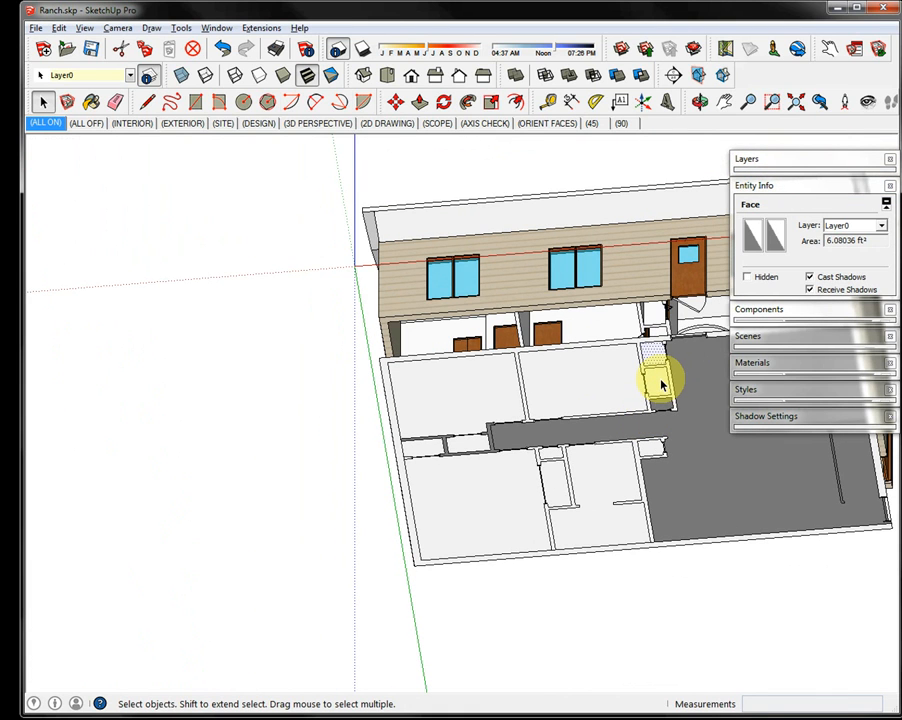
Hide the side panels, select the large living area's floor face, and examine its boundary near the front entry.
{"action": "key", "text": "shift+d"}
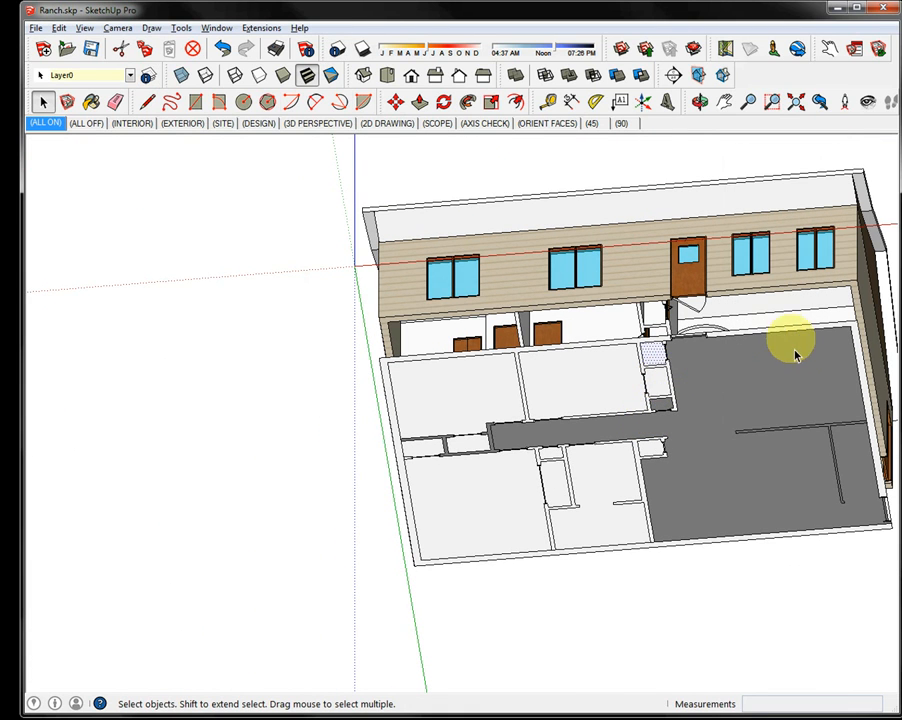
{"action": "mouse_move", "coordinate": [808, 344]}
{"action": "middle_mouse_down"}
{"action": "mouse_move", "coordinate": [756, 346]}
{"action": "mouse_move", "coordinate": [530, 416]}
{"action": "mouse_move", "coordinate": [665, 387]}
{"action": "mouse_move", "coordinate": [487, 508]}
{"action": "middle_mouse_up"}
{"action": "scroll", "coordinate": [560, 400], "scroll_direction": "up", "scroll_amount": 4}
{"action": "left_click", "coordinate": [487, 505]}
{"action": "scroll", "coordinate": [470, 470], "scroll_direction": "up", "scroll_amount": 2}
{"action": "scroll", "coordinate": [450, 440], "scroll_direction": "up", "scroll_amount": 3}
{"action": "scroll", "coordinate": [430, 420], "scroll_direction": "down", "scroll_amount": 2}
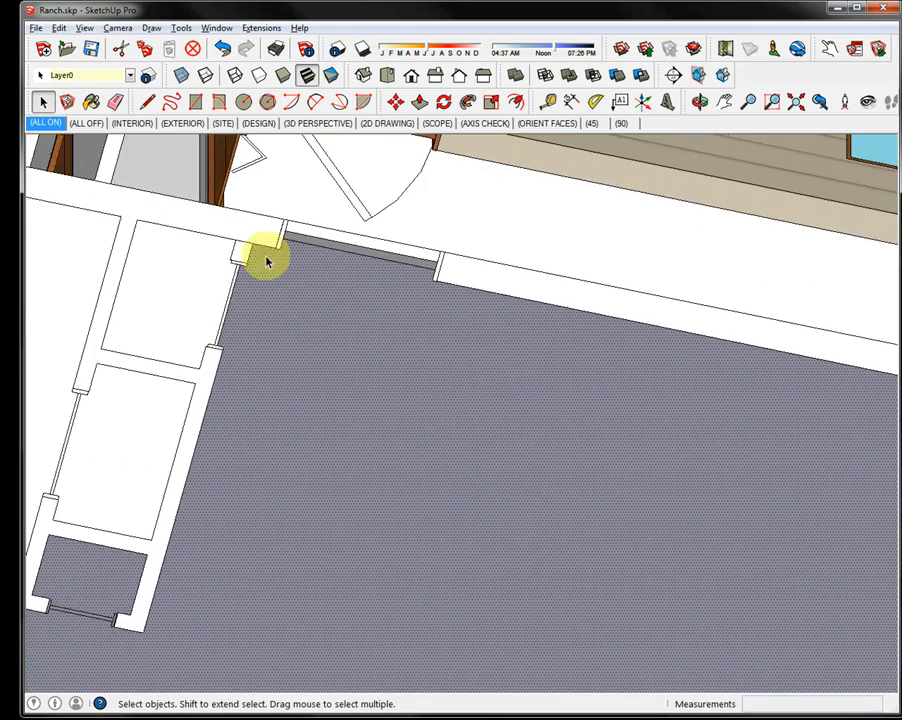
{"action": "scroll", "coordinate": [292, 248], "scroll_direction": "down", "scroll_amount": 3}
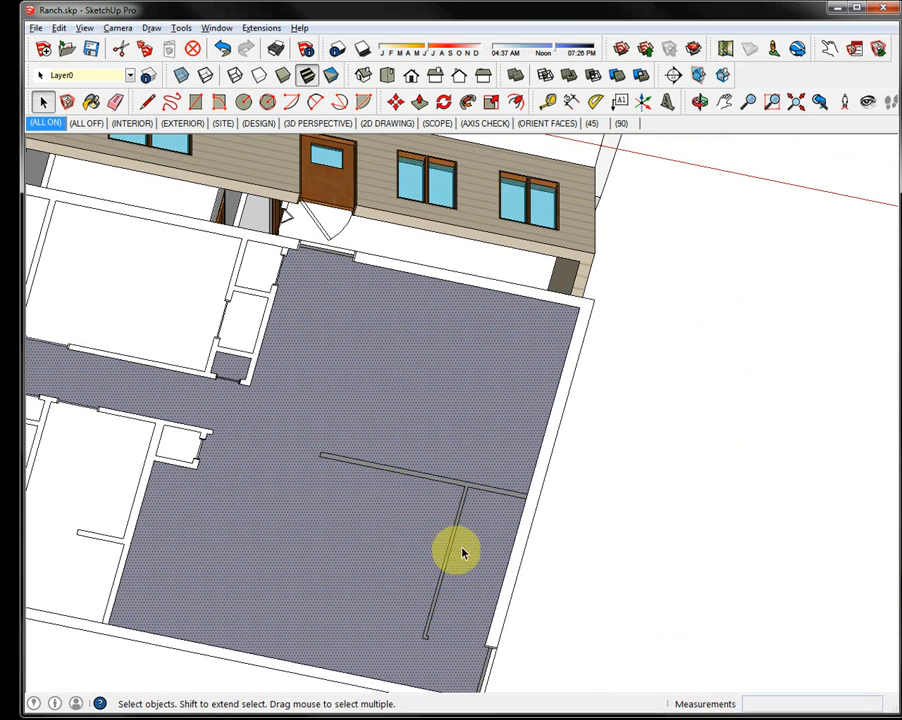
Delete the short edge where the living area's long partition wall meets the end exterior wall.
{"action": "middle_click_drag", "start_coordinate": [533, 525], "coordinate": [530, 545]}
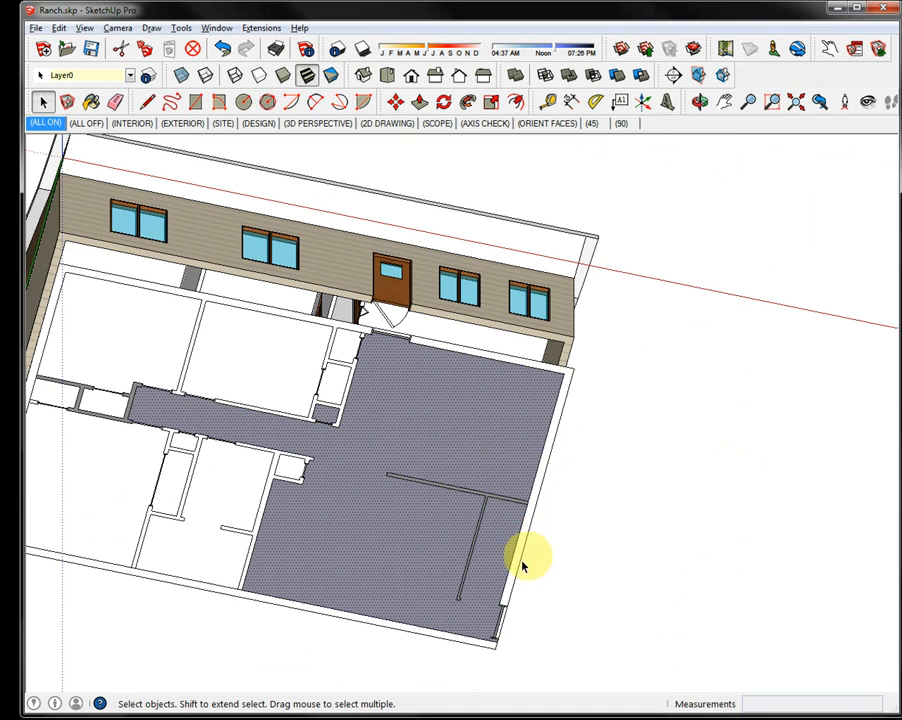
{"action": "scroll", "coordinate": [524, 512], "scroll_direction": "up", "scroll_amount": 3}
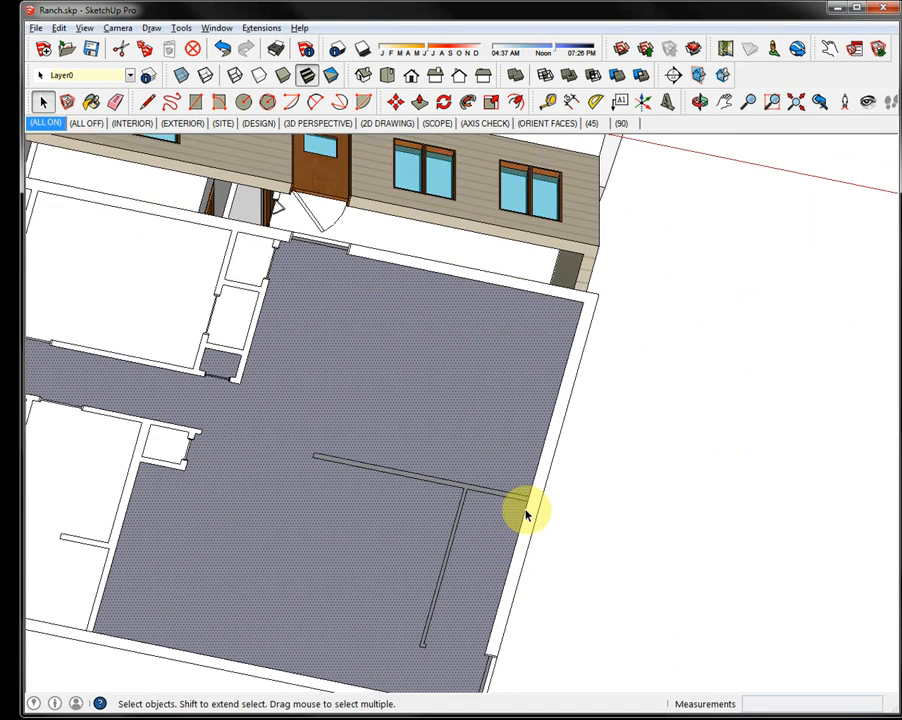
{"action": "scroll", "coordinate": [524, 510], "scroll_direction": "down", "scroll_amount": 3}
{"action": "scroll", "coordinate": [527, 512], "scroll_direction": "up", "scroll_amount": 5}
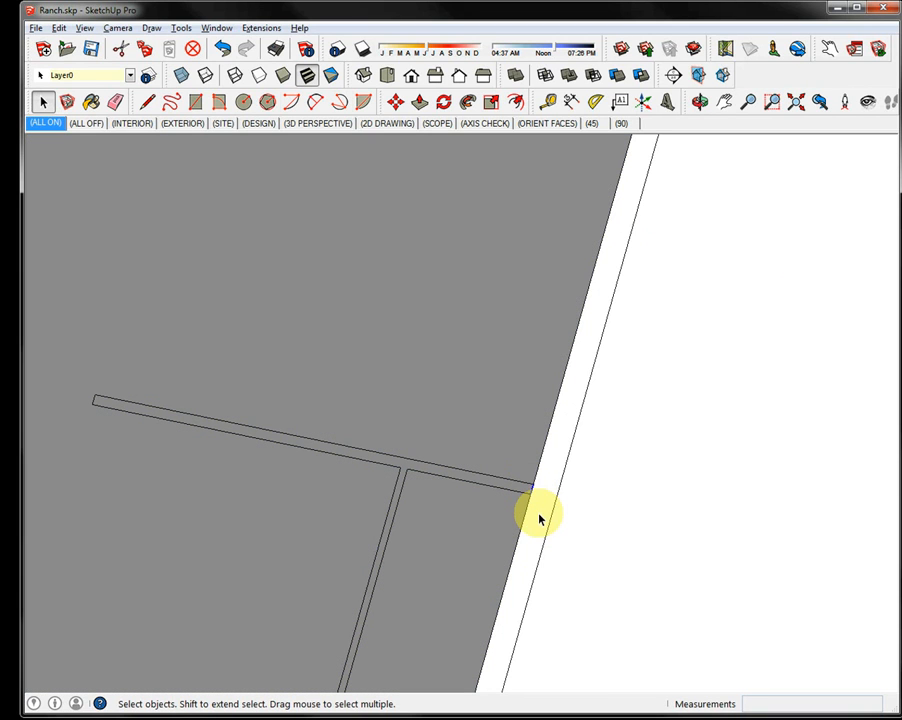
{"action": "key", "text": "Delete"}
{"action": "scroll", "coordinate": [538, 513], "scroll_direction": "down", "scroll_amount": 3}
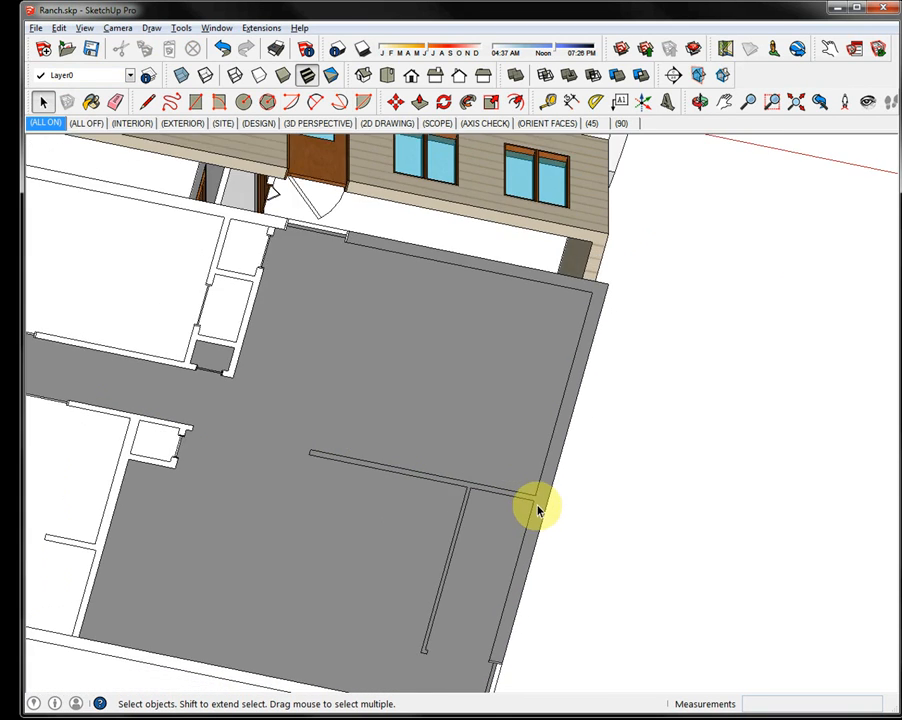
{"action": "scroll", "coordinate": [538, 525], "scroll_direction": "down", "scroll_amount": 2}
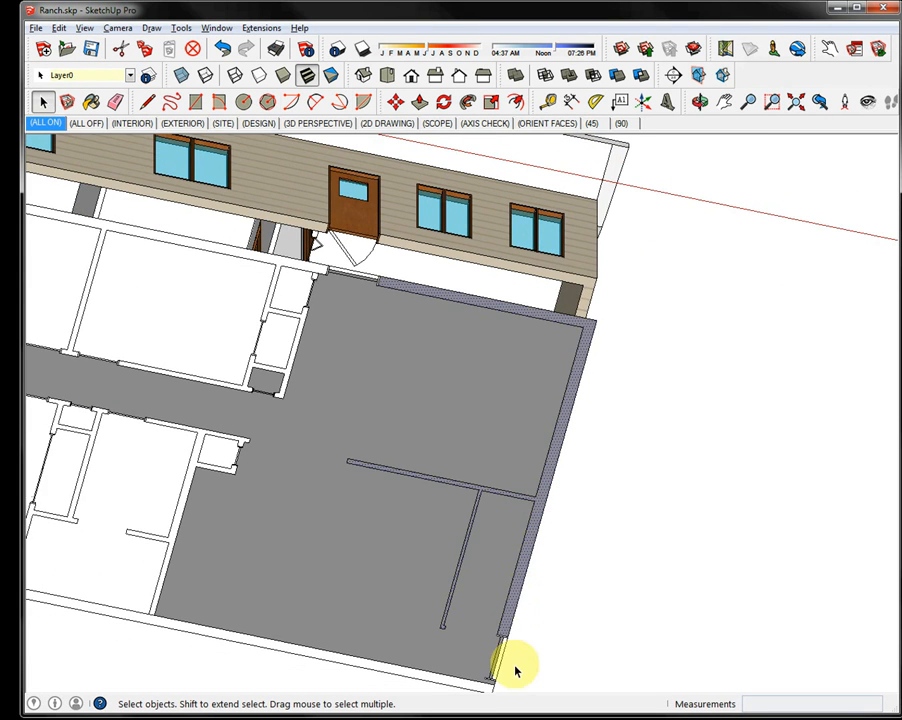
Close the wall corner beside the exterior door with a line about 3.5 inches long from the jamb's inner corner, and remove the leftover wall segment.
{"action": "scroll", "coordinate": [514, 668], "scroll_direction": "down", "scroll_amount": 2}
{"action": "scroll", "coordinate": [512, 672], "scroll_direction": "up", "scroll_amount": 8}
{"action": "middle_click_drag", "start_coordinate": [492, 529], "coordinate": [556, 301], "text": "shift"}
{"action": "left_click", "coordinate": [554, 289]}
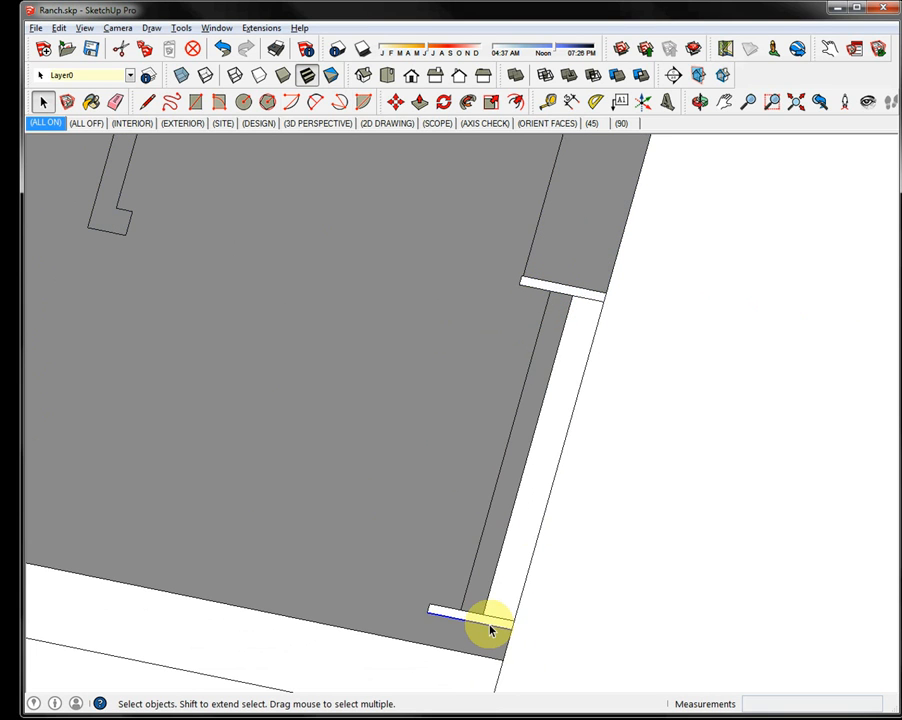
{"action": "scroll", "coordinate": [494, 632], "scroll_direction": "down", "scroll_amount": 5}
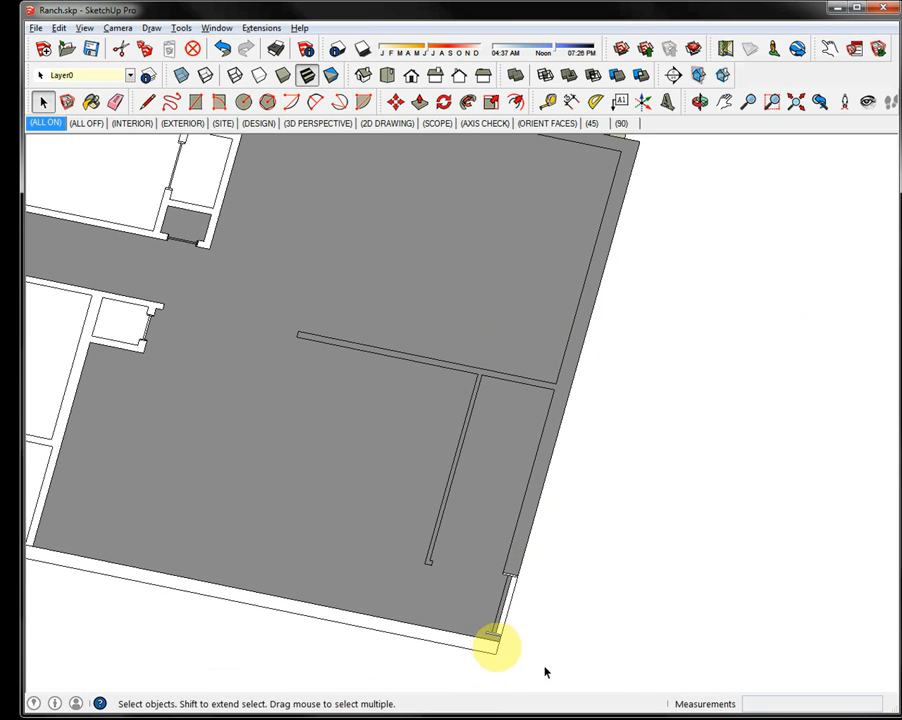
{"action": "scroll", "coordinate": [492, 662], "scroll_direction": "up", "scroll_amount": 5}
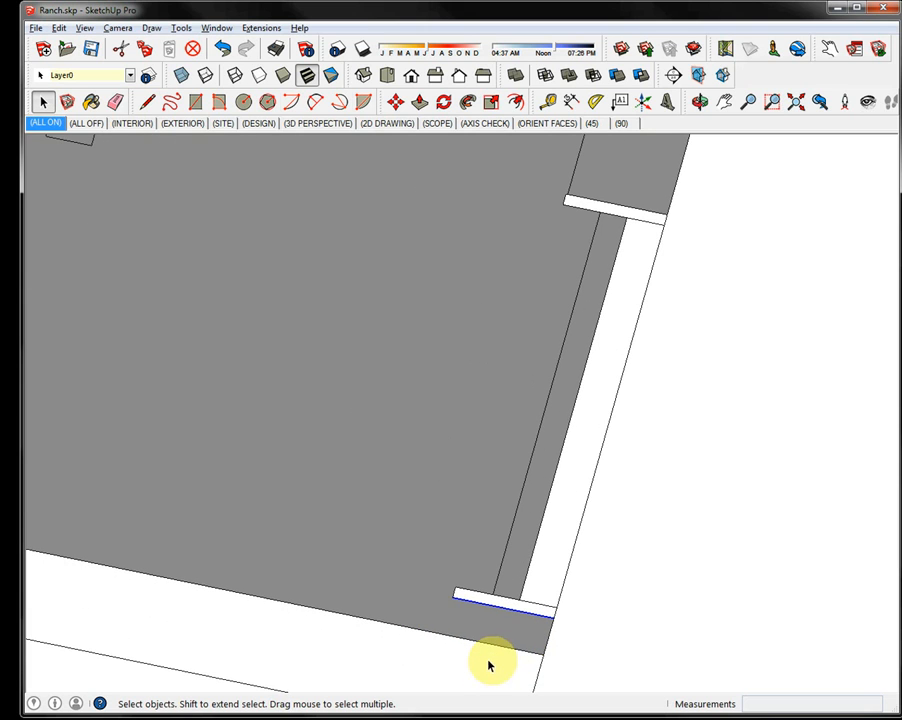
{"action": "key", "text": "l"}
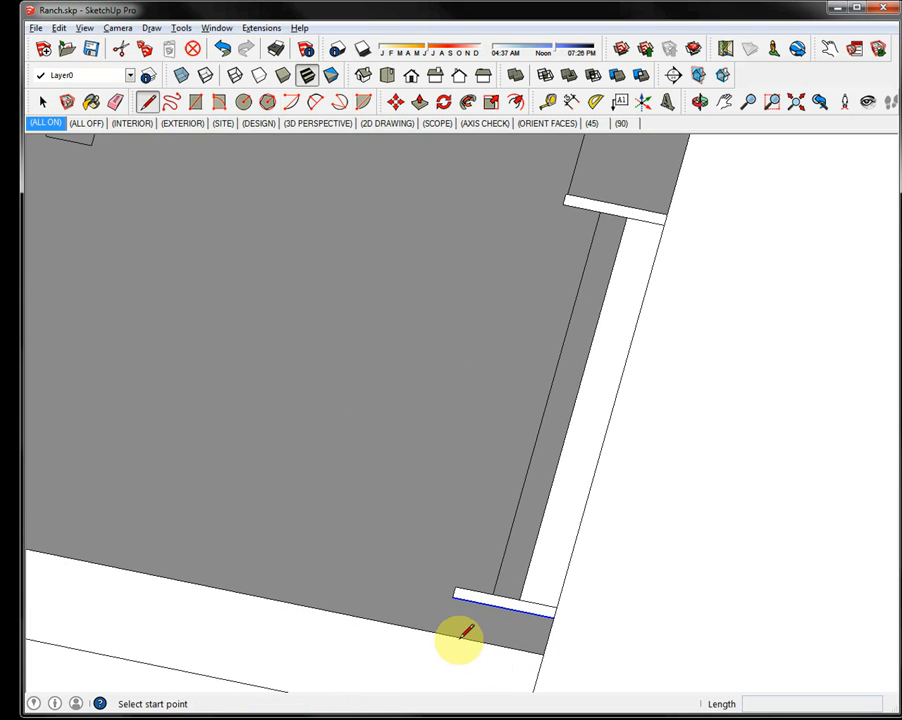
{"action": "left_click", "coordinate": [453, 597]}
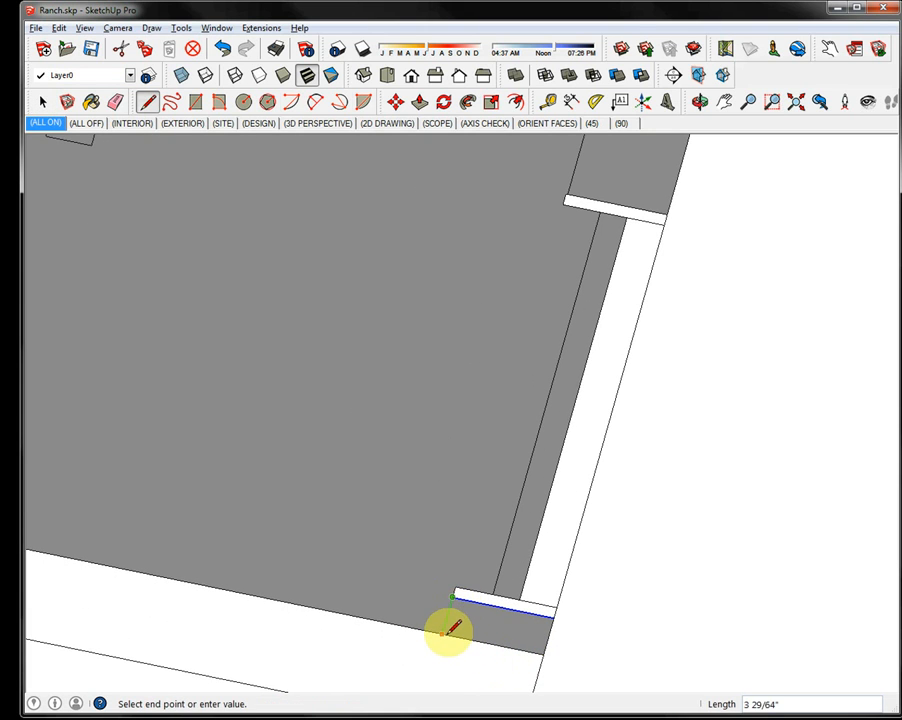
{"action": "key", "text": "space"}
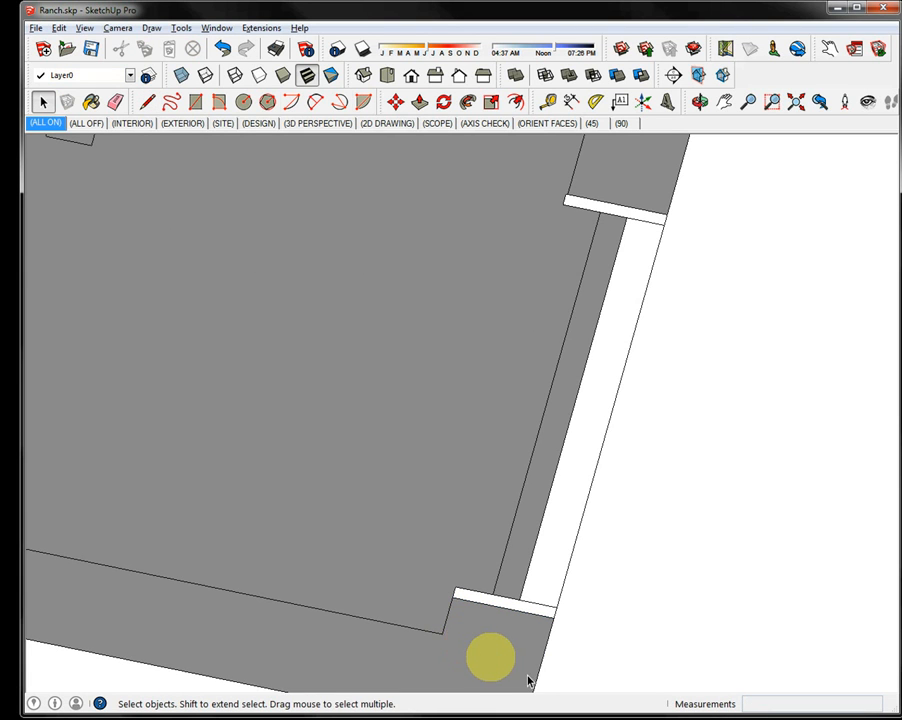
{"action": "scroll", "coordinate": [474, 650], "scroll_direction": "down", "scroll_amount": 3}
{"action": "left_click", "coordinate": [477, 655]}
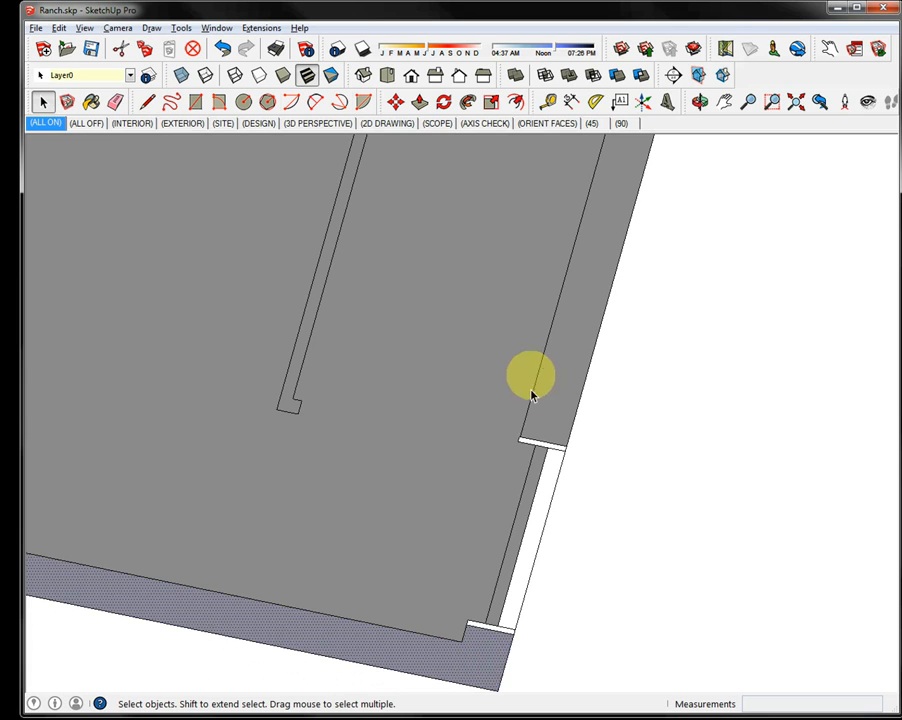
Delete the short edge where the partition wall between the living area and the adjoining room meets the long exterior wall.
{"action": "scroll", "coordinate": [503, 473], "scroll_direction": "down", "scroll_amount": 4}
{"action": "middle_click_drag", "start_coordinate": [276, 483], "coordinate": [741, 523]}
{"action": "scroll", "coordinate": [259, 481], "scroll_direction": "up", "scroll_amount": 3}
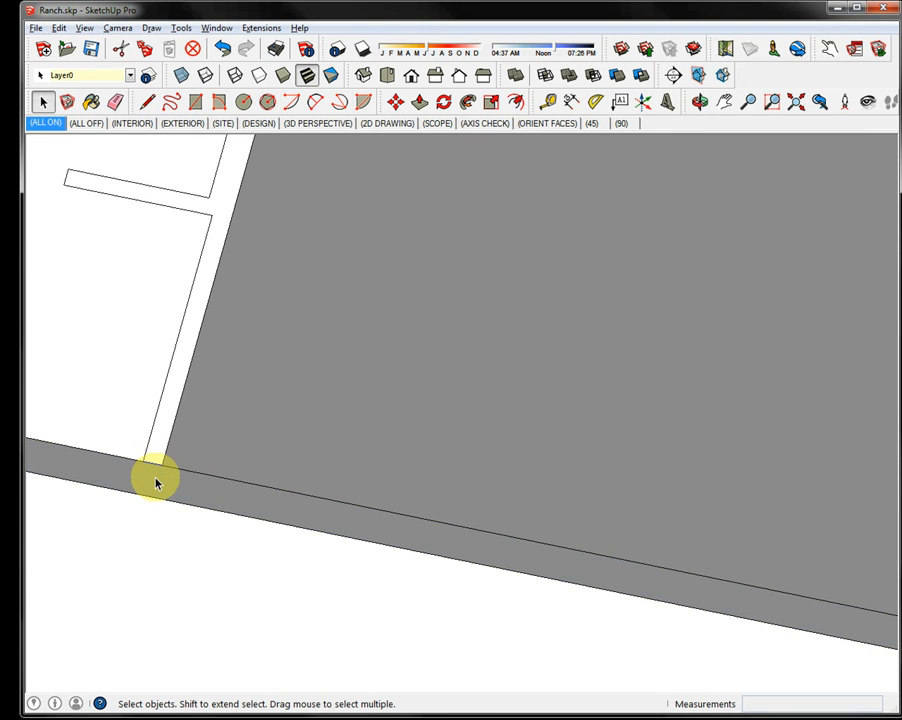
{"action": "scroll", "coordinate": [155, 484], "scroll_direction": "down", "scroll_amount": 4}
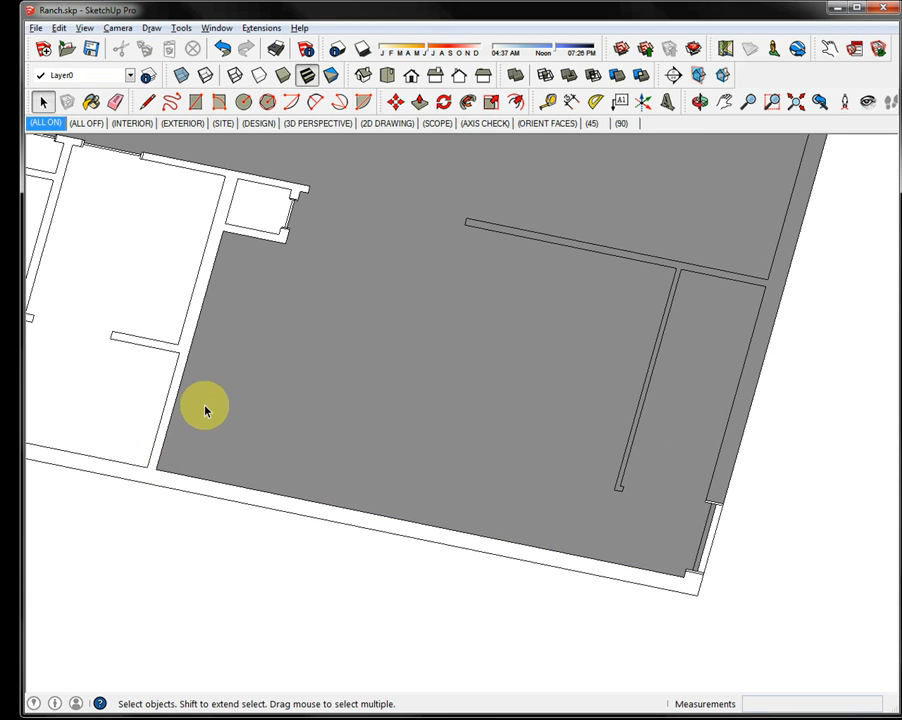
Delete the short edge where the lower wall of the end closet meets the exterior wall at the bedroom end.
{"action": "middle_click_drag", "start_coordinate": [203, 386], "coordinate": [558, 566]}
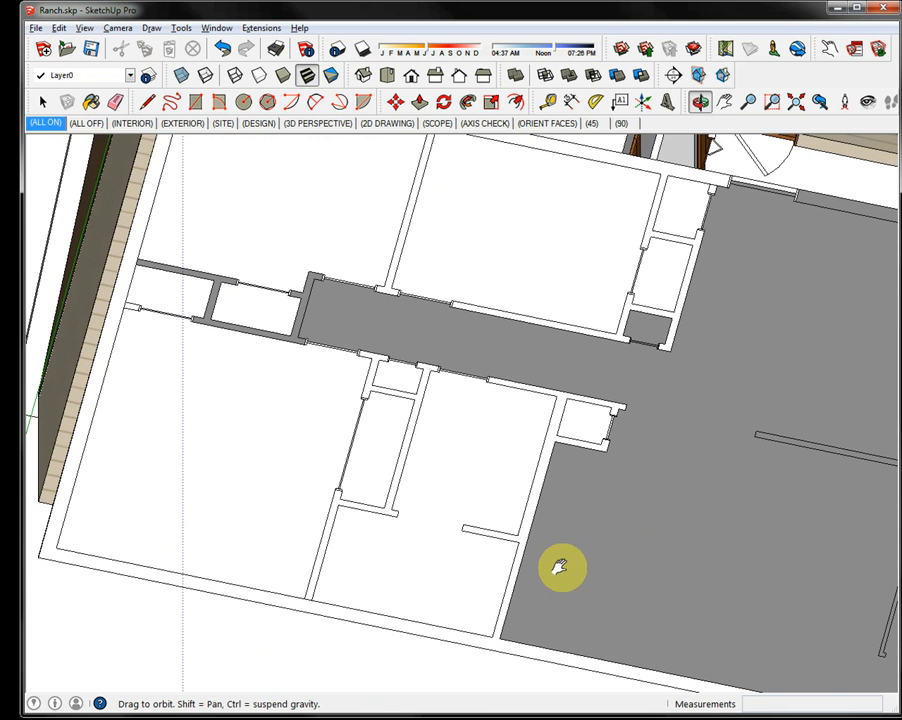
{"action": "left_click", "coordinate": [132, 332]}
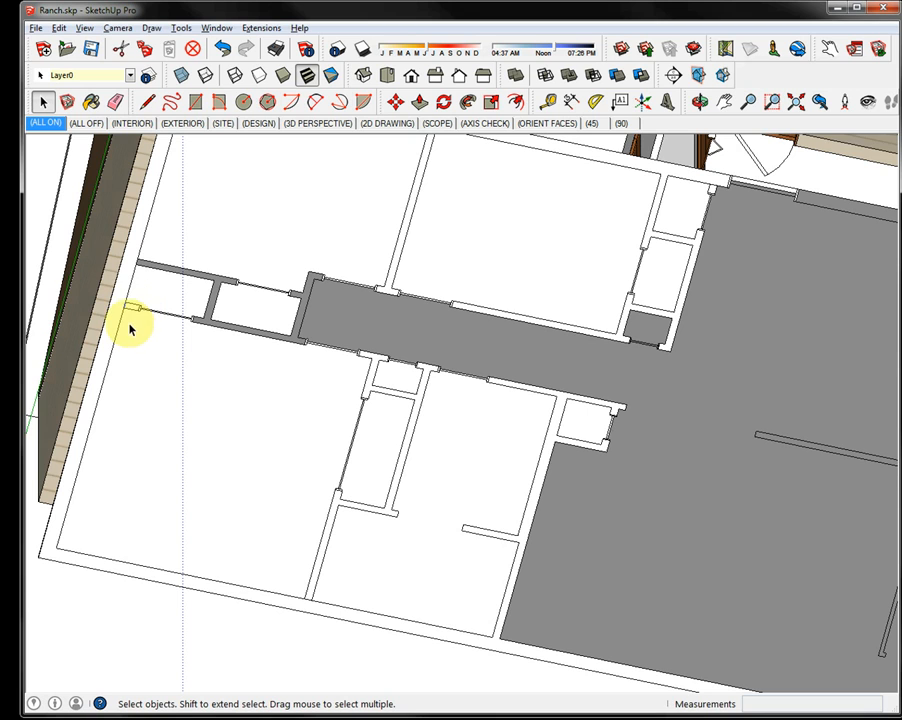
{"action": "left_click", "coordinate": [127, 312]}
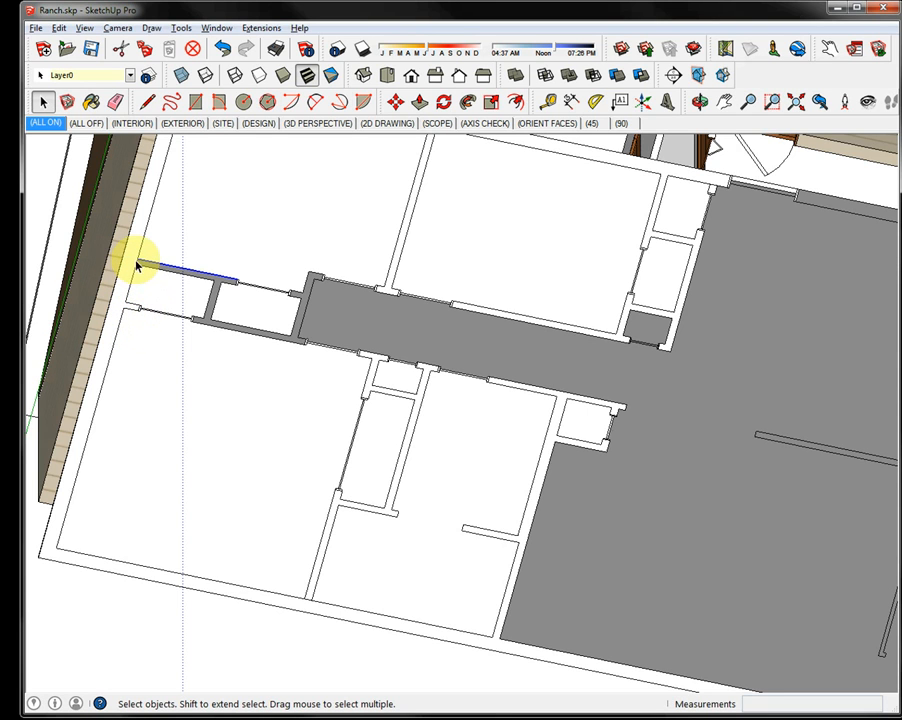
Delete the short edge where the partition wall below the bedroom closet meets the long exterior wall.
{"action": "scroll", "coordinate": [140, 278], "scroll_direction": "down", "scroll_amount": 3}
{"action": "middle_click_drag", "start_coordinate": [156, 296], "coordinate": [305, 477]}
{"action": "scroll", "coordinate": [303, 472], "scroll_direction": "up", "scroll_amount": 5}
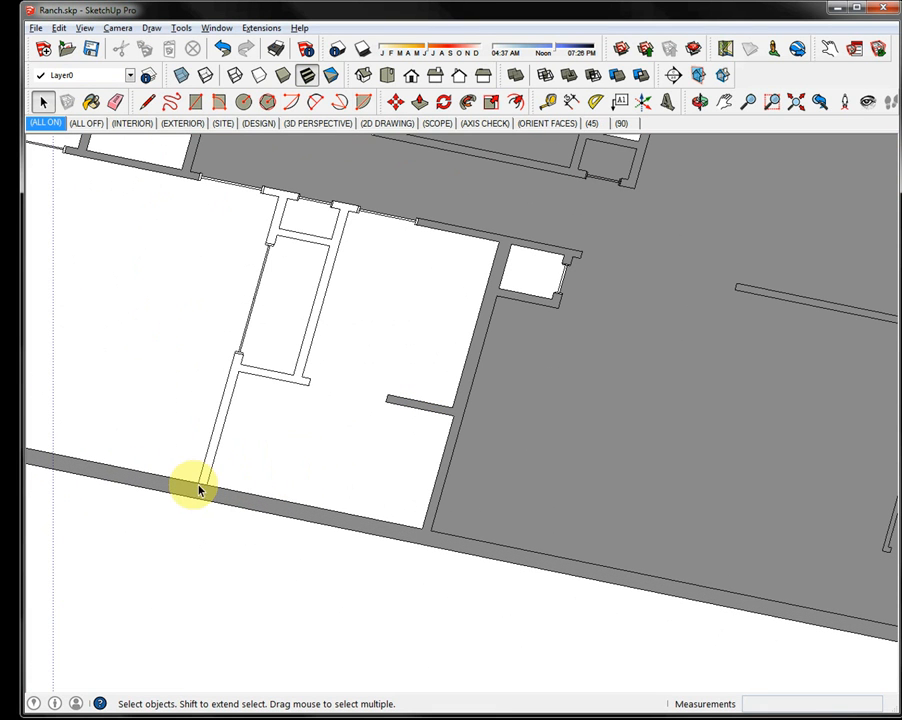
{"action": "left_click", "coordinate": [203, 485]}
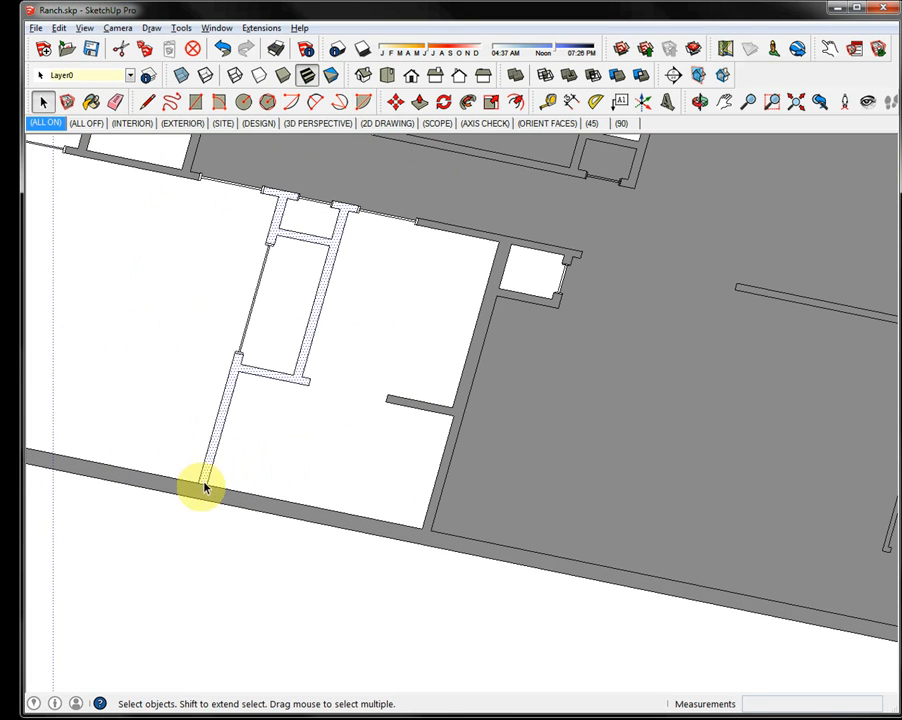
{"action": "left_click", "coordinate": [202, 486]}
{"action": "key", "text": "Delete"}
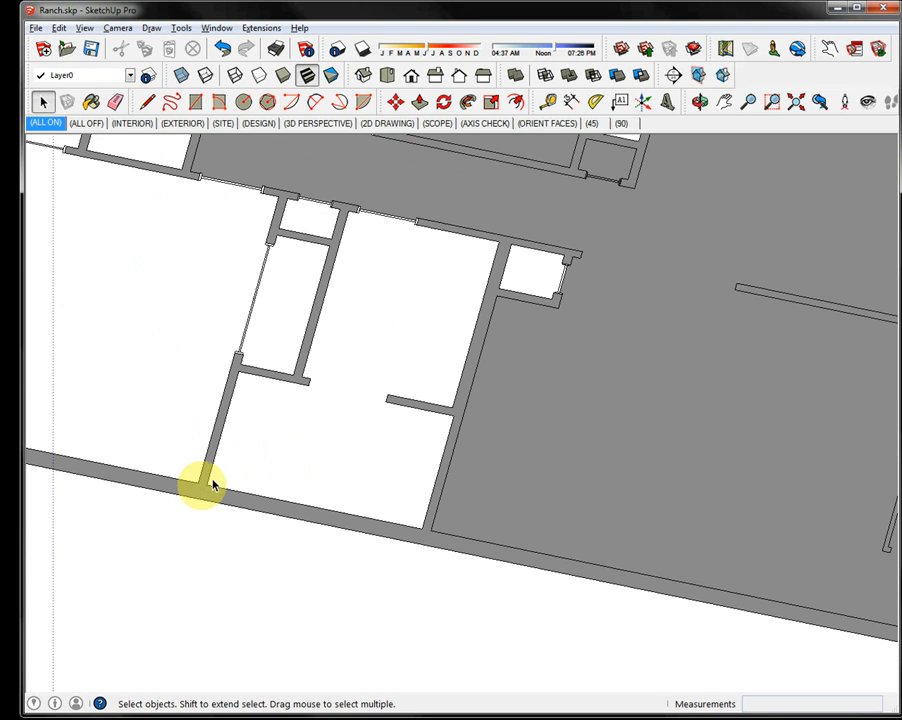
Reverse the connected face of the walls and the bedroom nearest the front entry.
{"action": "scroll", "coordinate": [272, 332], "scroll_direction": "down", "scroll_amount": 3}
{"action": "middle_click_drag", "start_coordinate": [272, 332], "coordinate": [292, 341]}
{"action": "scroll", "coordinate": [294, 342], "scroll_direction": "down", "scroll_amount": 2}
{"action": "left_click", "coordinate": [350, 230]}
{"action": "right_click", "coordinate": [352, 230]}
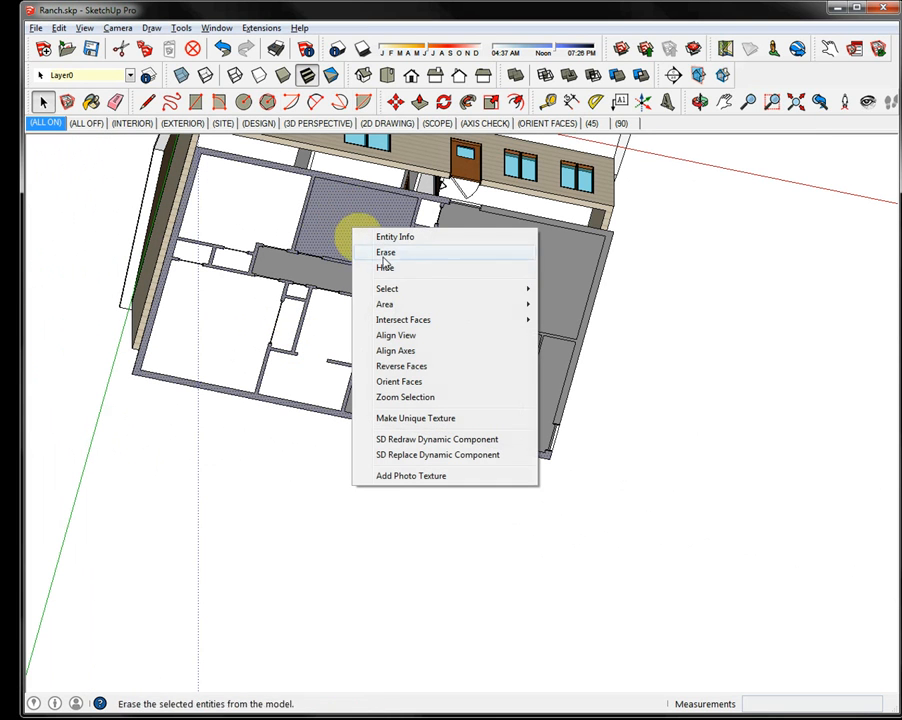
{"action": "left_click", "coordinate": [403, 372]}
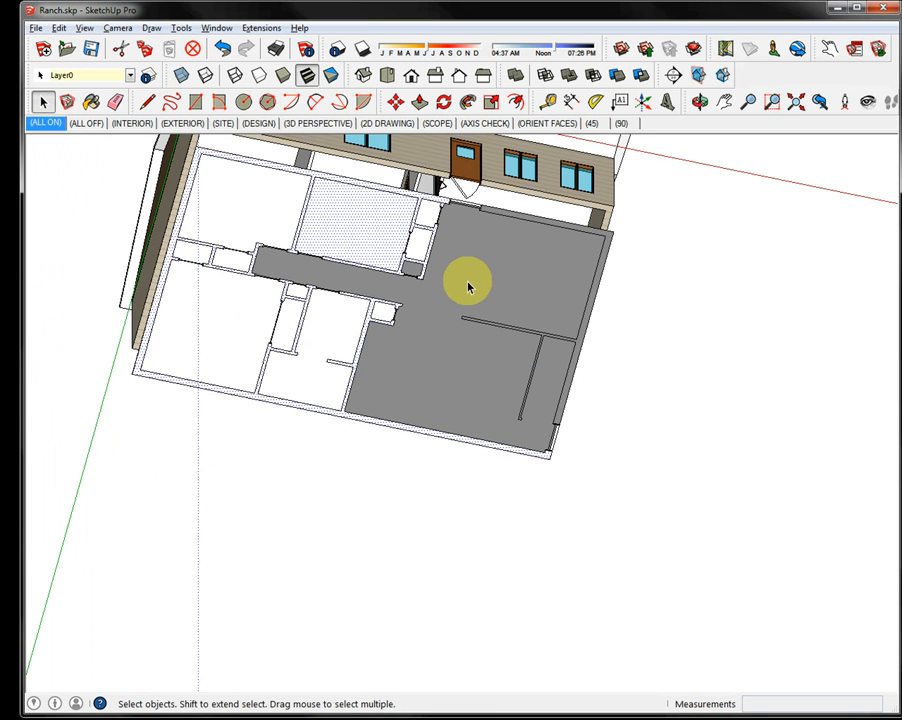
Reverse the floor face of the living area and hallway.
{"action": "left_click", "coordinate": [467, 288]}
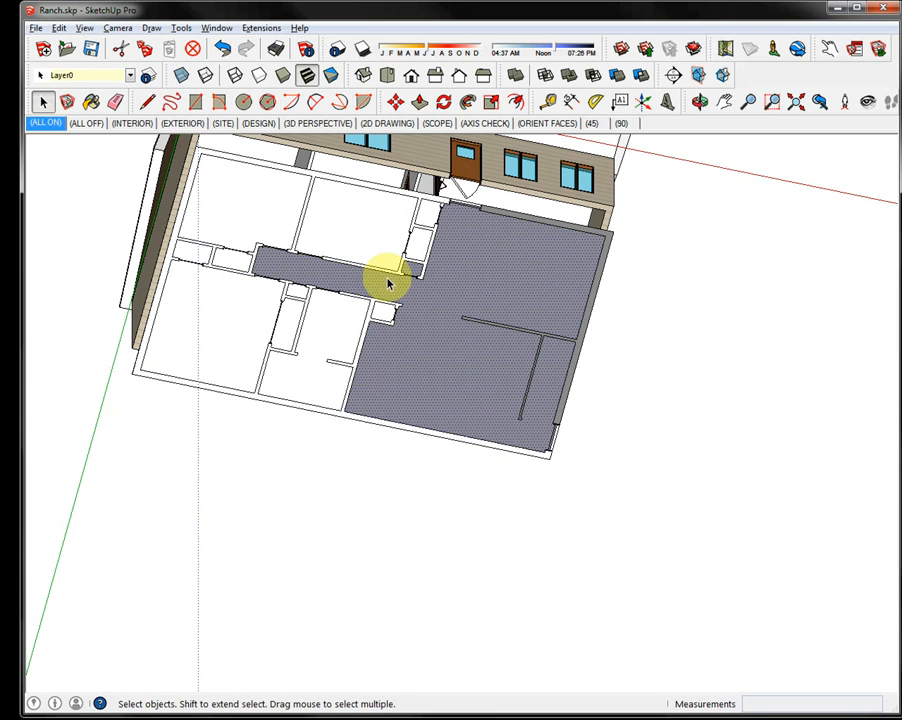
{"action": "right_click", "coordinate": [440, 367]}
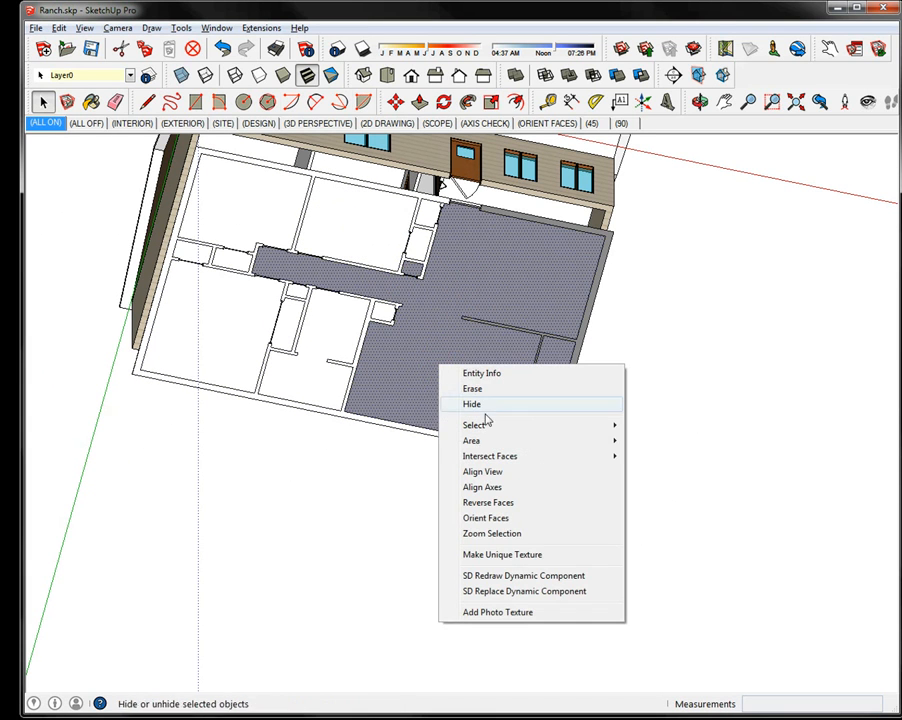
{"action": "left_click", "coordinate": [500, 503]}
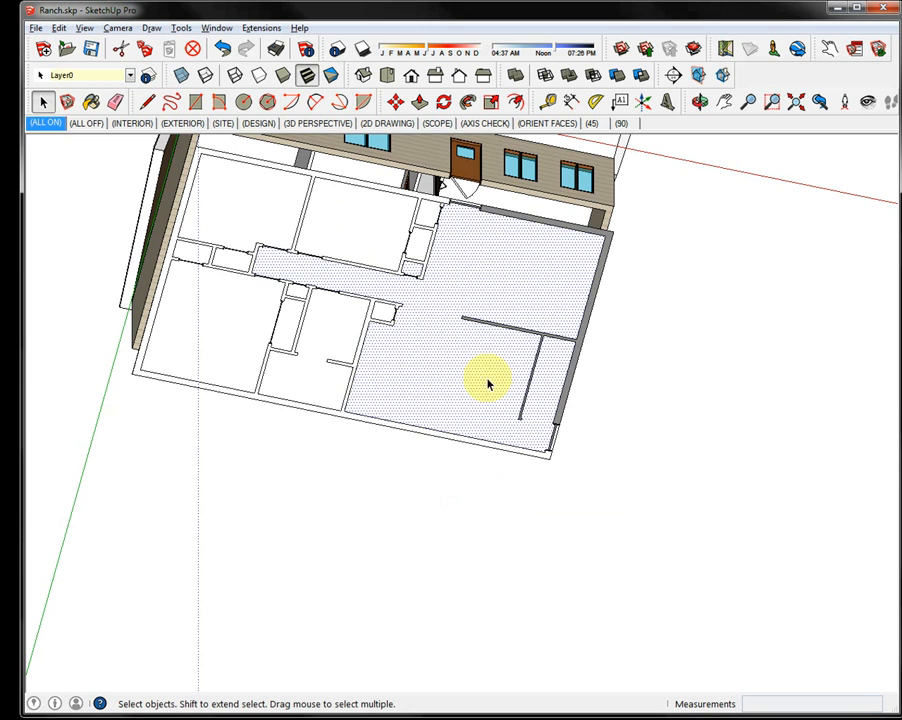
Reverse the face of the living area's end exterior wall and its connected partition walls.
{"action": "left_click", "coordinate": [578, 346]}
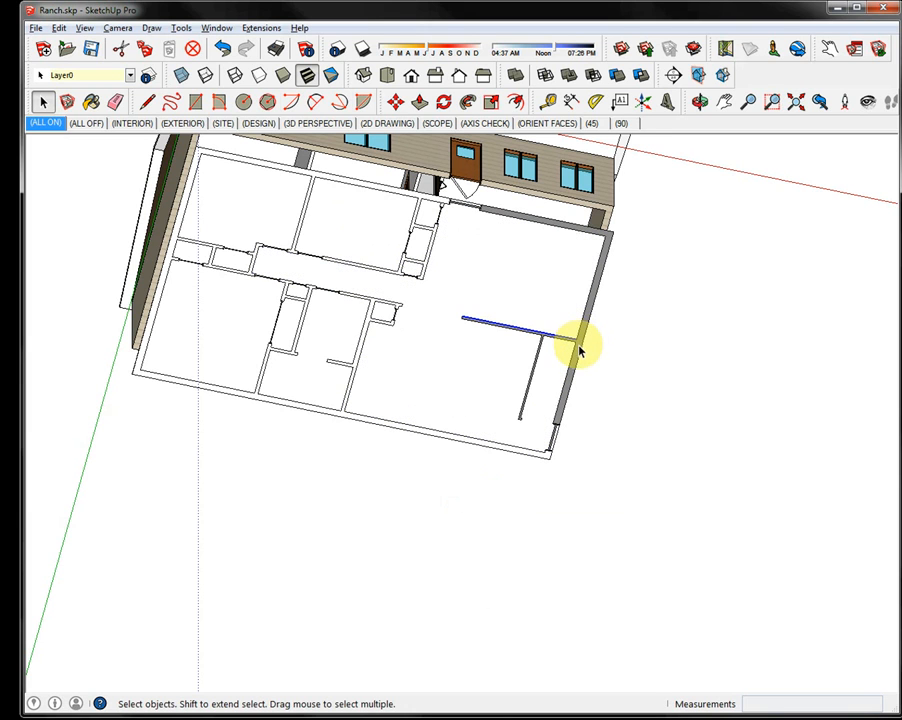
{"action": "scroll", "coordinate": [580, 346], "scroll_direction": "up", "scroll_amount": 5}
{"action": "left_click", "coordinate": [582, 378]}
{"action": "right_click", "coordinate": [580, 378]}
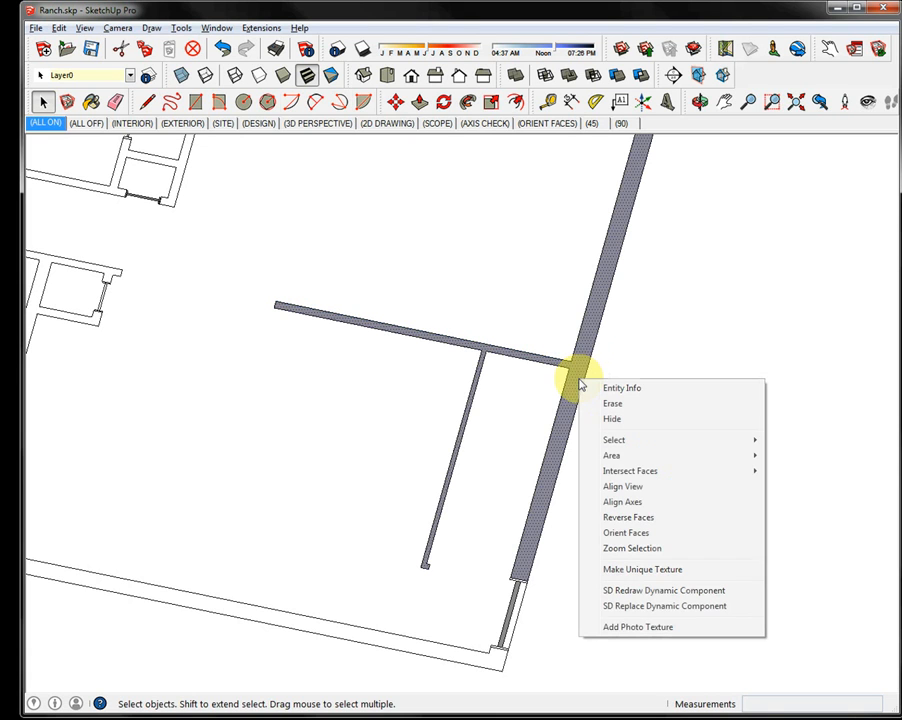
{"action": "left_click", "coordinate": [648, 518]}
Select the living area and middle bedroom faces in turn and examine the door openings and closets where the bedroom joins the walls.
{"action": "scroll", "coordinate": [455, 417], "scroll_direction": "down", "scroll_amount": 6}
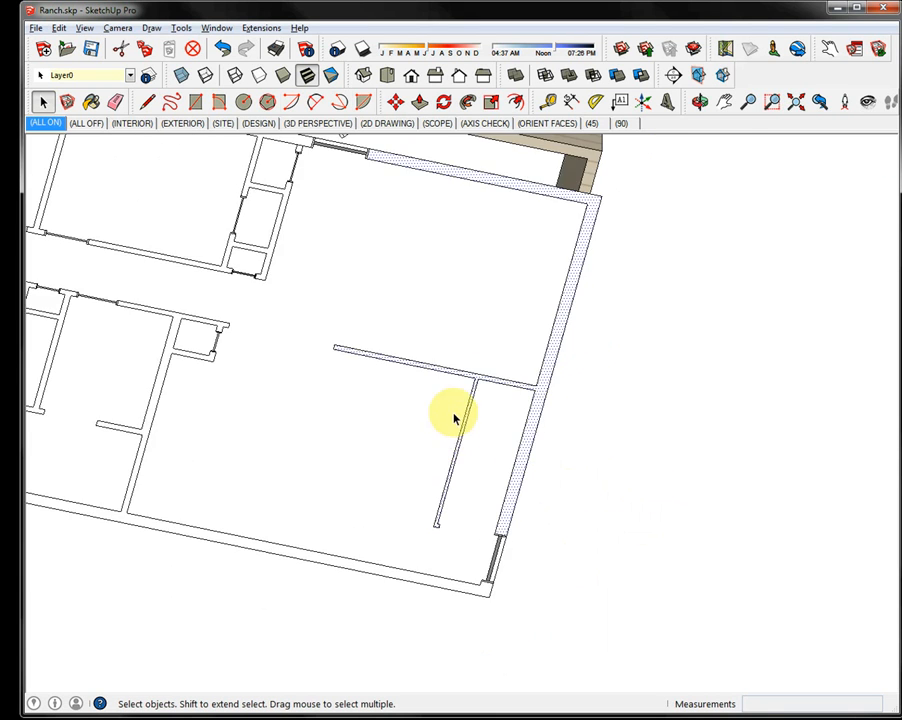
{"action": "mouse_move", "coordinate": [358, 324]}
{"action": "middle_mouse_down"}
{"action": "mouse_move", "coordinate": [423, 284]}
{"action": "mouse_move", "coordinate": [420, 316]}
{"action": "mouse_move", "coordinate": [402, 326]}
{"action": "middle_mouse_up"}
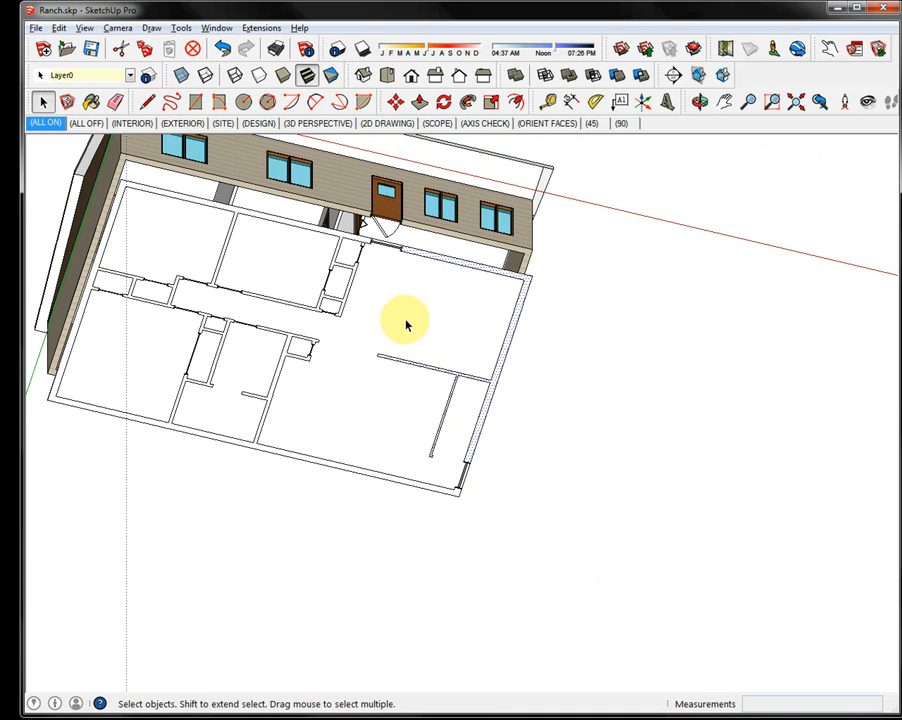
{"action": "left_click", "coordinate": [380, 408]}
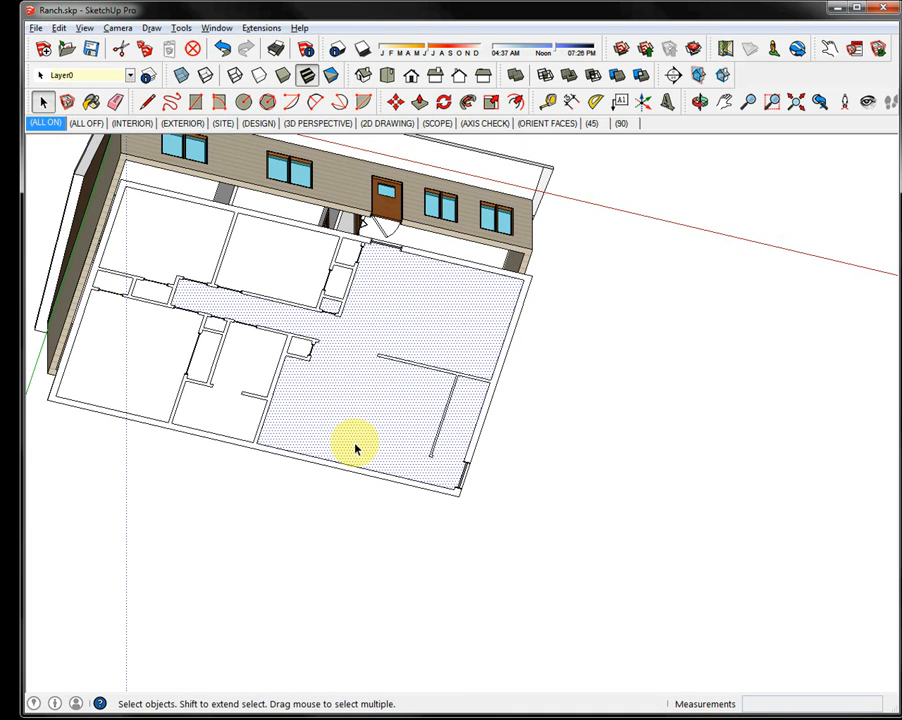
{"action": "left_click", "coordinate": [266, 270]}
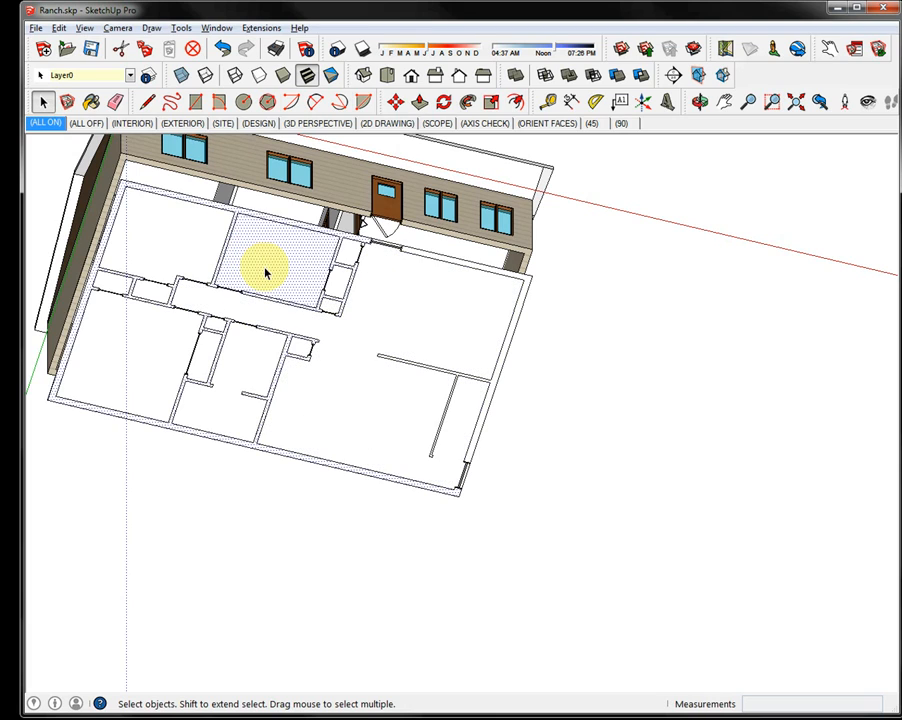
{"action": "scroll", "coordinate": [244, 254], "scroll_direction": "up", "scroll_amount": 5}
{"action": "scroll", "coordinate": [244, 252], "scroll_direction": "up", "scroll_amount": 2}
{"action": "scroll", "coordinate": [244, 252], "scroll_direction": "down", "scroll_amount": 3}
{"action": "left_click", "coordinate": [608, 332]}
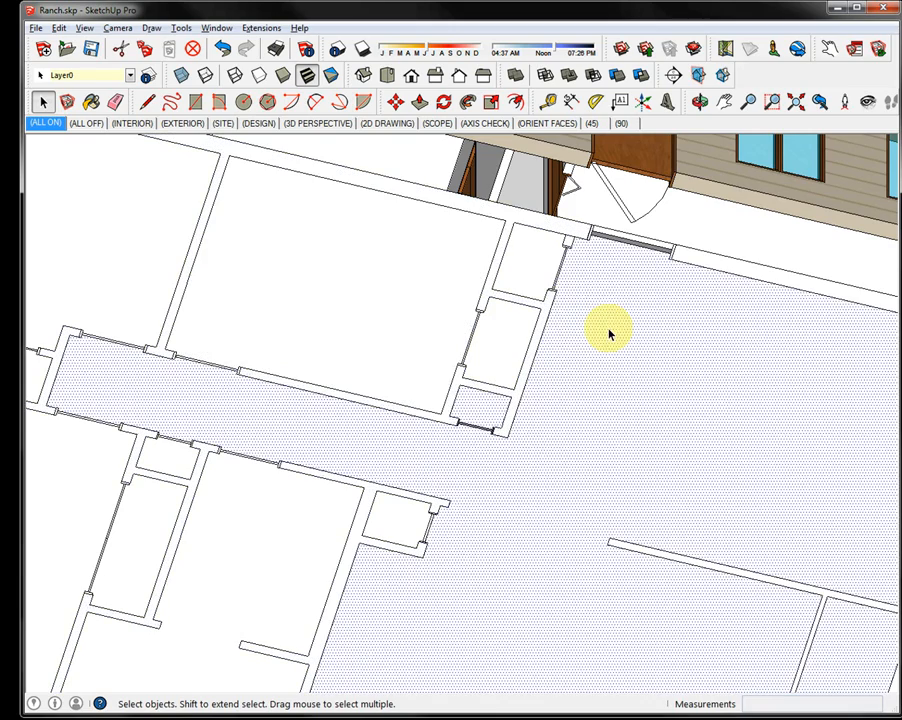
{"action": "left_click", "coordinate": [428, 287]}
{"action": "scroll", "coordinate": [270, 315], "scroll_direction": "up", "scroll_amount": 3}
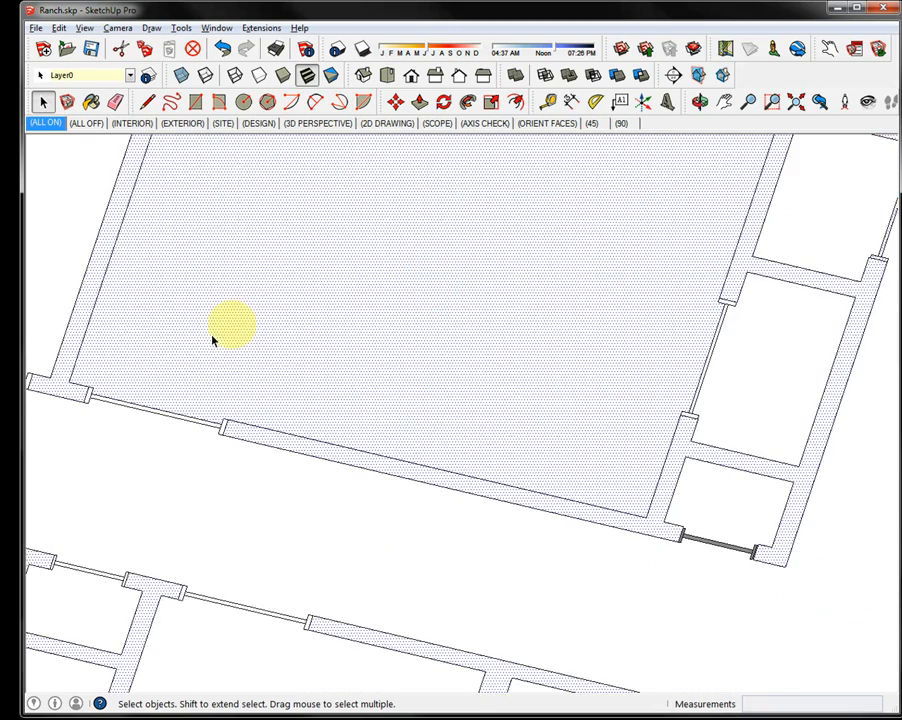
{"action": "scroll", "coordinate": [166, 382], "scroll_direction": "up", "scroll_amount": 3}
{"action": "scroll", "coordinate": [168, 380], "scroll_direction": "down", "scroll_amount": 2}
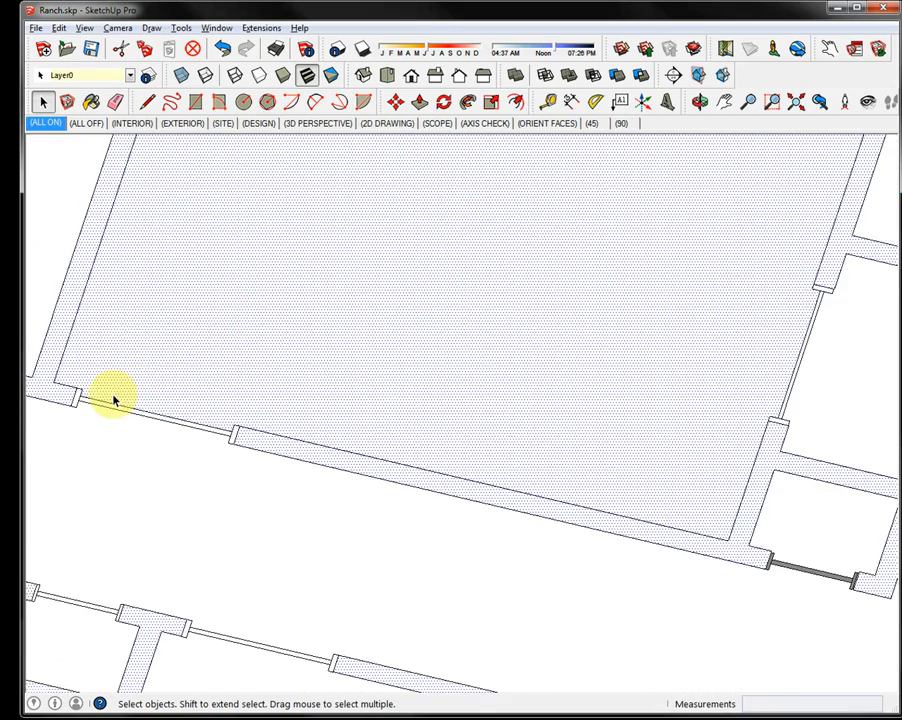
{"action": "scroll", "coordinate": [88, 402], "scroll_direction": "down", "scroll_amount": 4}
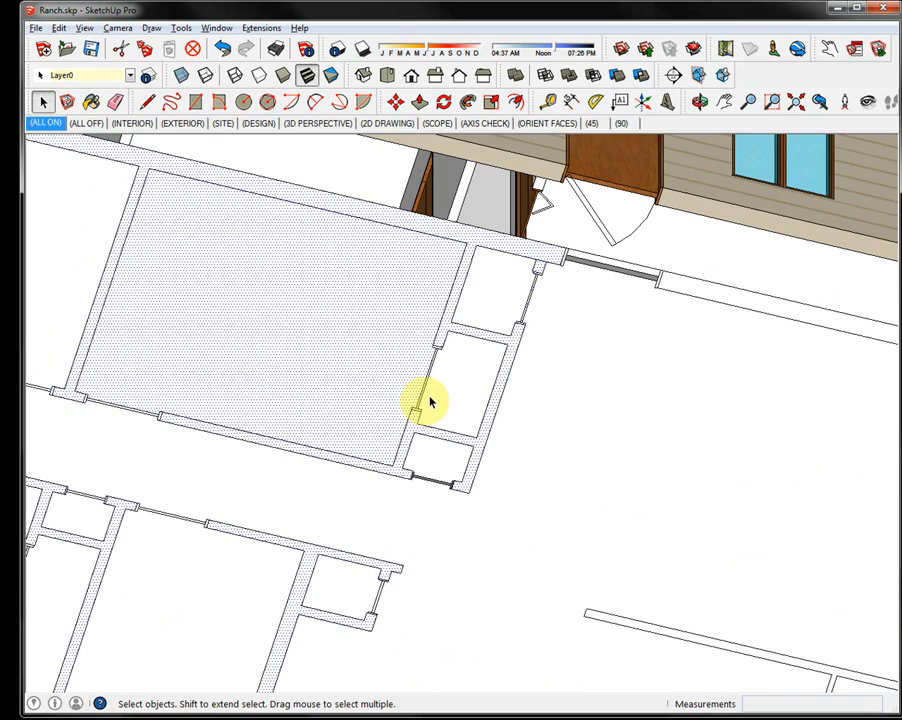
{"action": "scroll", "coordinate": [430, 400], "scroll_direction": "up", "scroll_amount": 2}
{"action": "scroll", "coordinate": [395, 500], "scroll_direction": "up", "scroll_amount": 3}
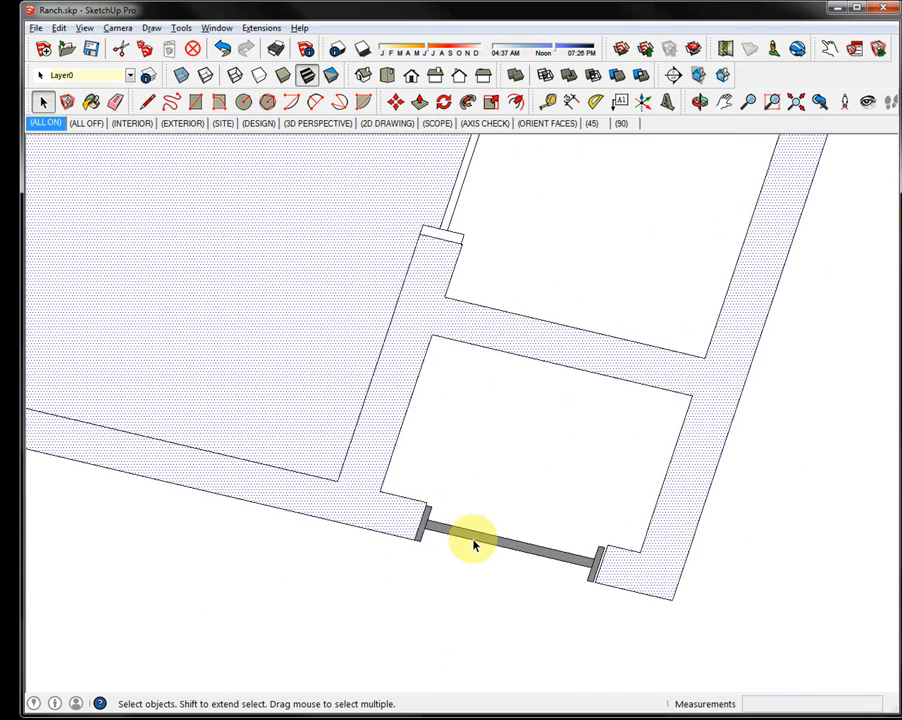
Draw a line about 3/16 inch long to close the narrow gap between the small hallway closet's door jamb and the wall end.
{"action": "scroll", "coordinate": [474, 545], "scroll_direction": "up", "scroll_amount": 4}
{"action": "scroll", "coordinate": [724, 596], "scroll_direction": "down", "scroll_amount": 3}
{"action": "scroll", "coordinate": [730, 605], "scroll_direction": "up", "scroll_amount": 3}
{"action": "scroll", "coordinate": [730, 605], "scroll_direction": "up", "scroll_amount": 2}
{"action": "left_click", "coordinate": [789, 491]}
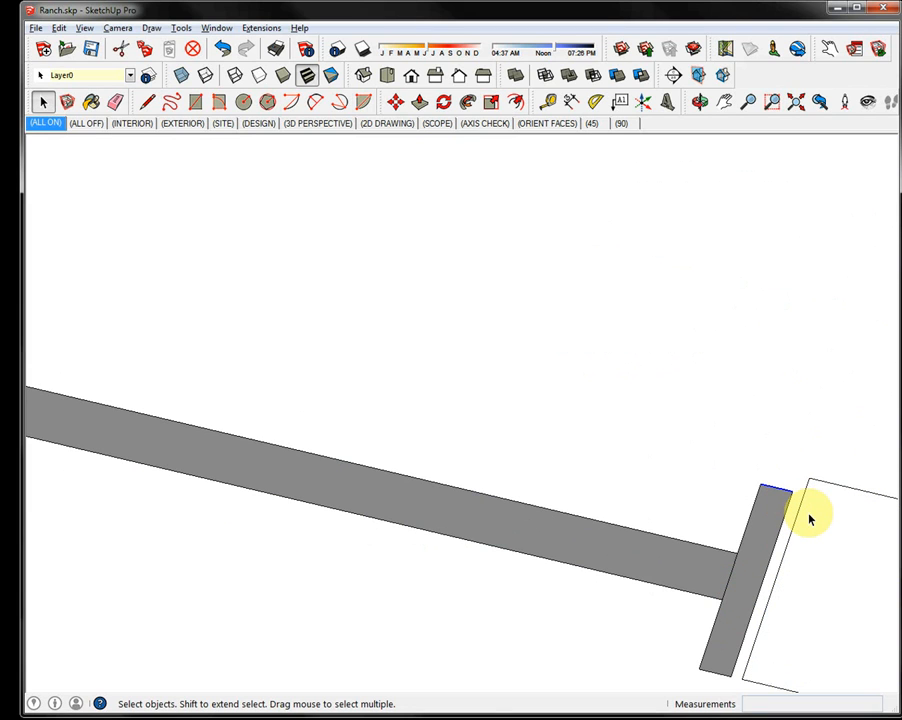
{"action": "key", "text": "l"}
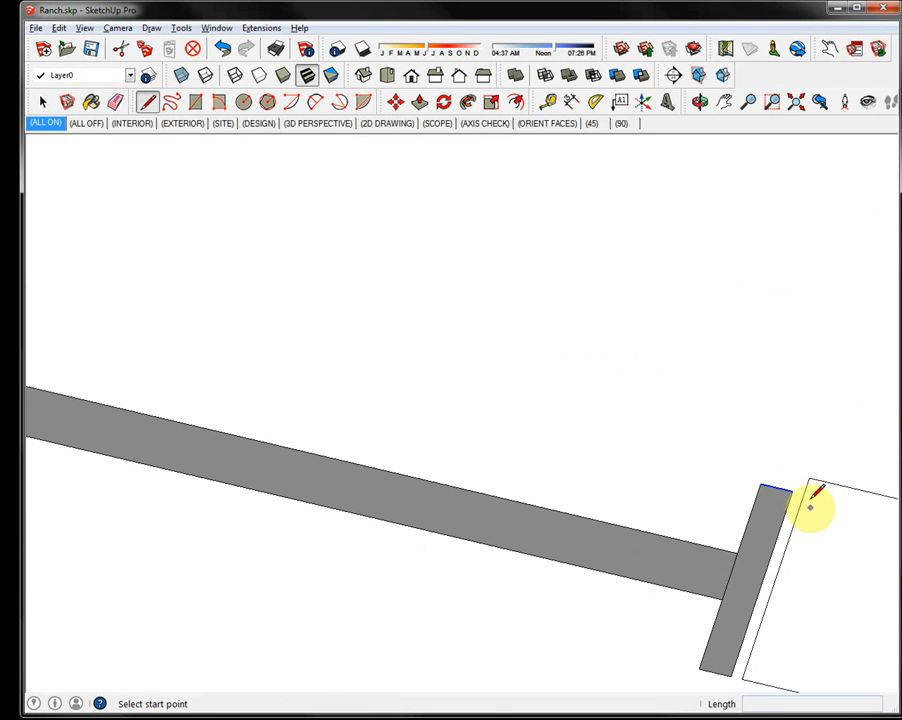
{"action": "left_click", "coordinate": [793, 491]}
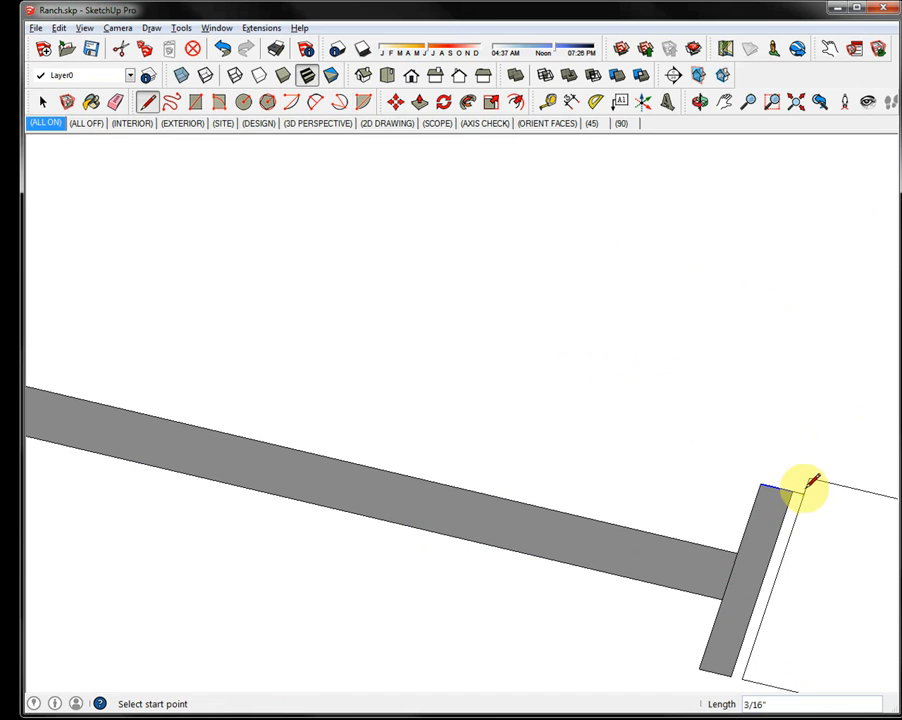
{"action": "left_click", "coordinate": [745, 675]}
{"action": "scroll", "coordinate": [770, 585], "scroll_direction": "down", "scroll_amount": 3}
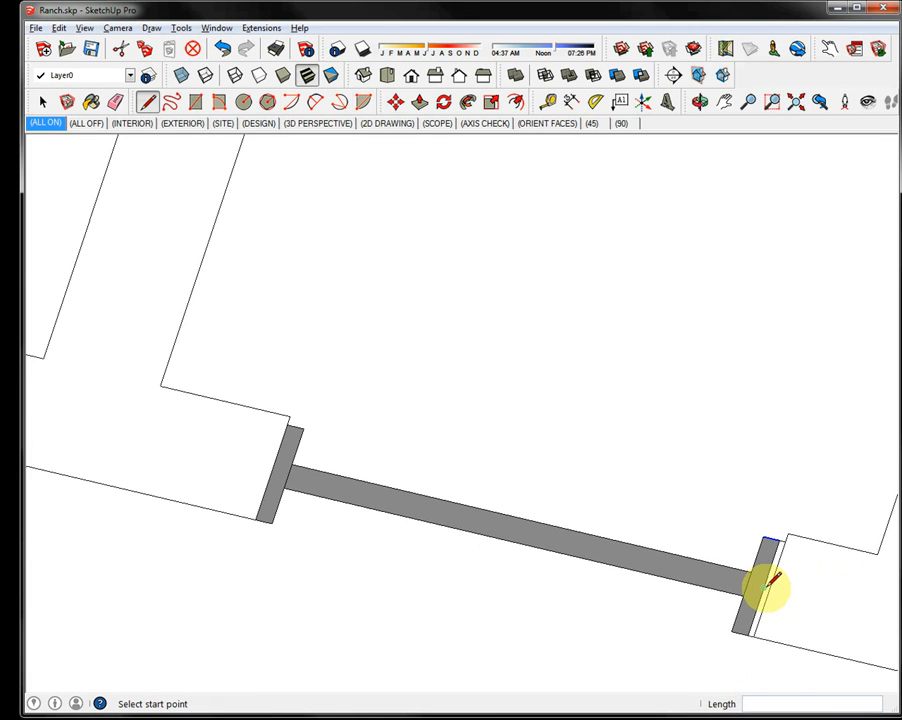
{"action": "scroll", "coordinate": [672, 474], "scroll_direction": "down", "scroll_amount": 6}
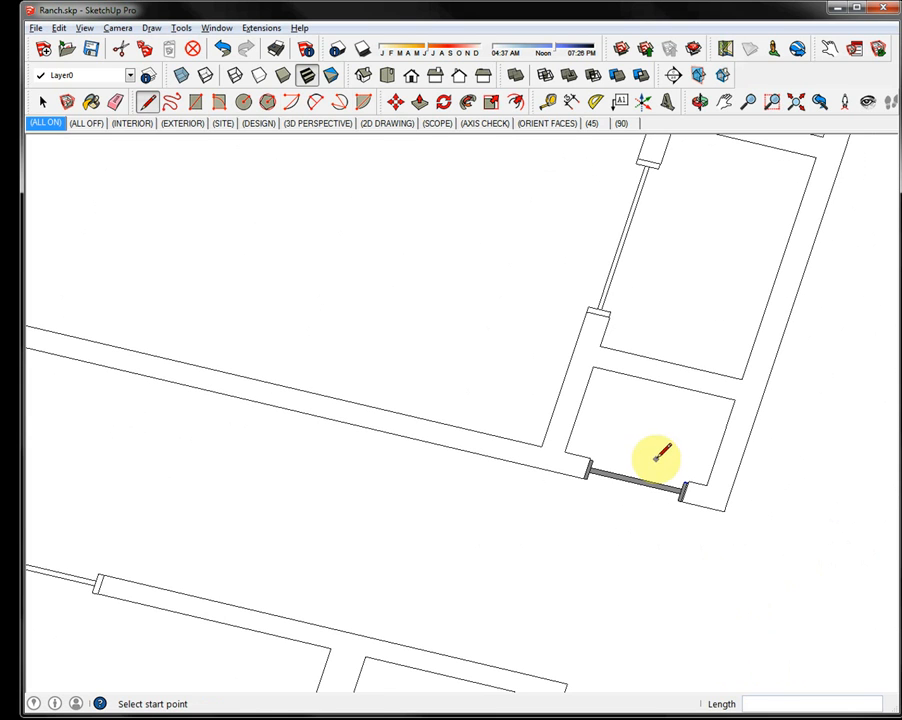
Select the middle bedroom's floor face and examine where it meets the walls around the adjoining closets.
{"action": "key", "text": "space"}
{"action": "left_click", "coordinate": [620, 430]}
{"action": "left_click", "coordinate": [425, 340]}
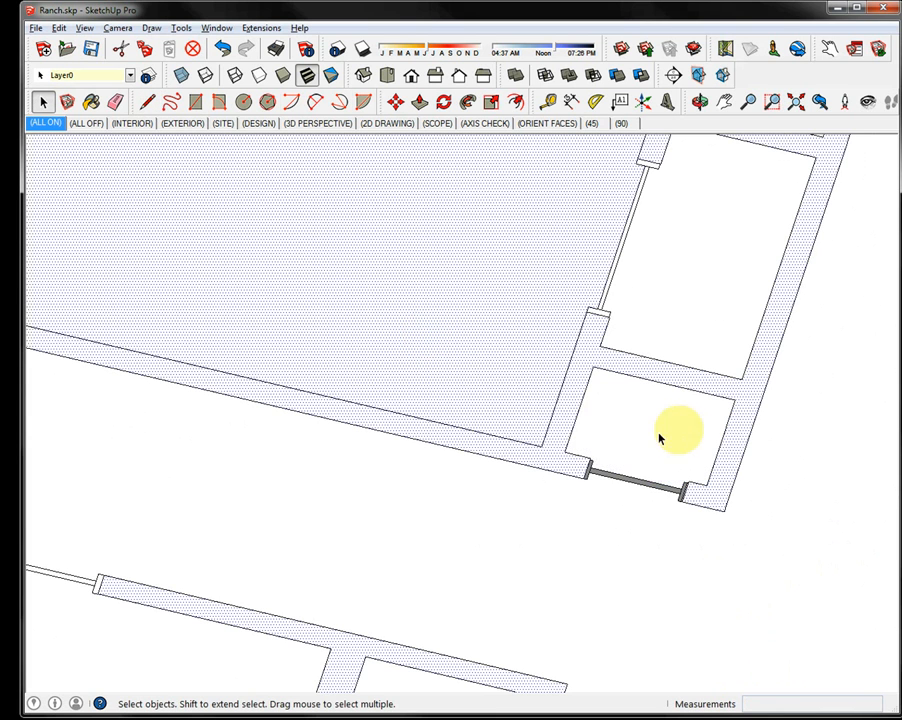
{"action": "scroll", "coordinate": [500, 370], "scroll_direction": "up", "scroll_amount": 4}
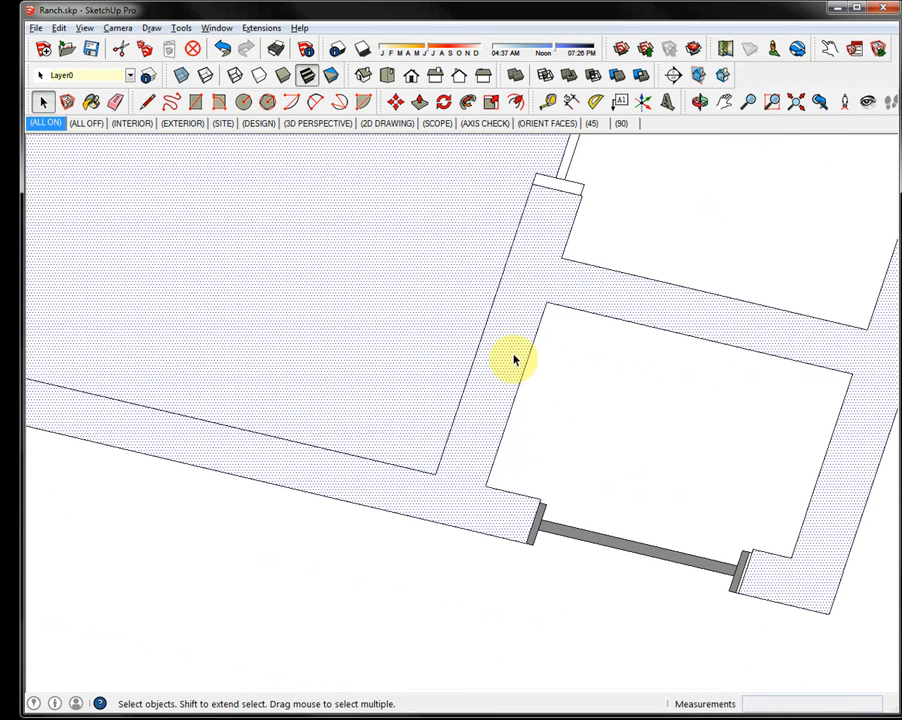
{"action": "scroll", "coordinate": [560, 214], "scroll_direction": "up", "scroll_amount": 4}
{"action": "scroll", "coordinate": [703, 288], "scroll_direction": "down", "scroll_amount": 6}
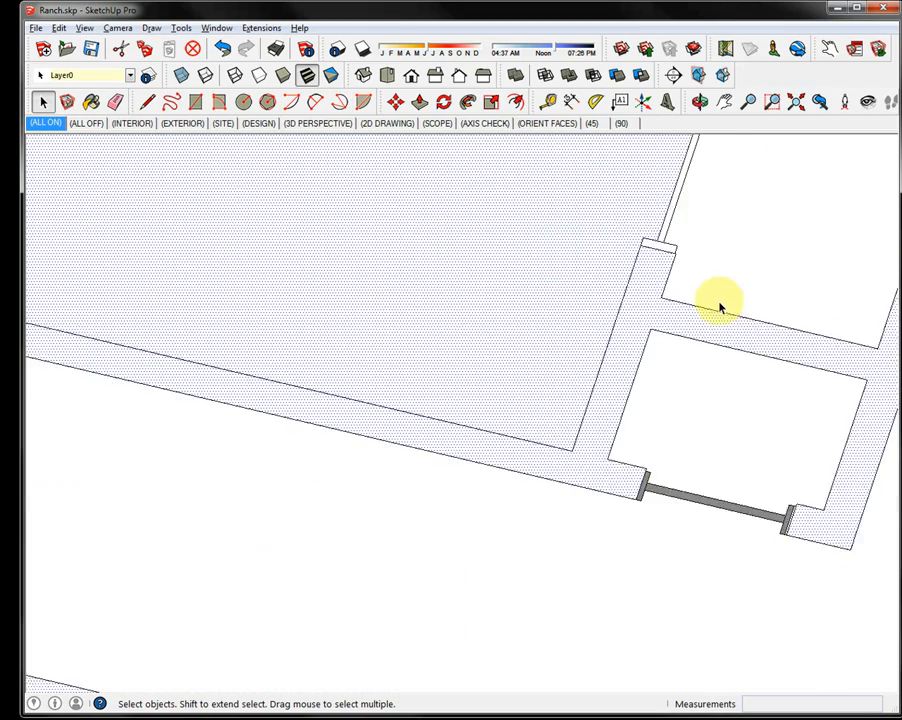
{"action": "scroll", "coordinate": [720, 307], "scroll_direction": "down", "scroll_amount": 5}
{"action": "middle_click_drag", "start_coordinate": [790, 262], "coordinate": [715, 510]}
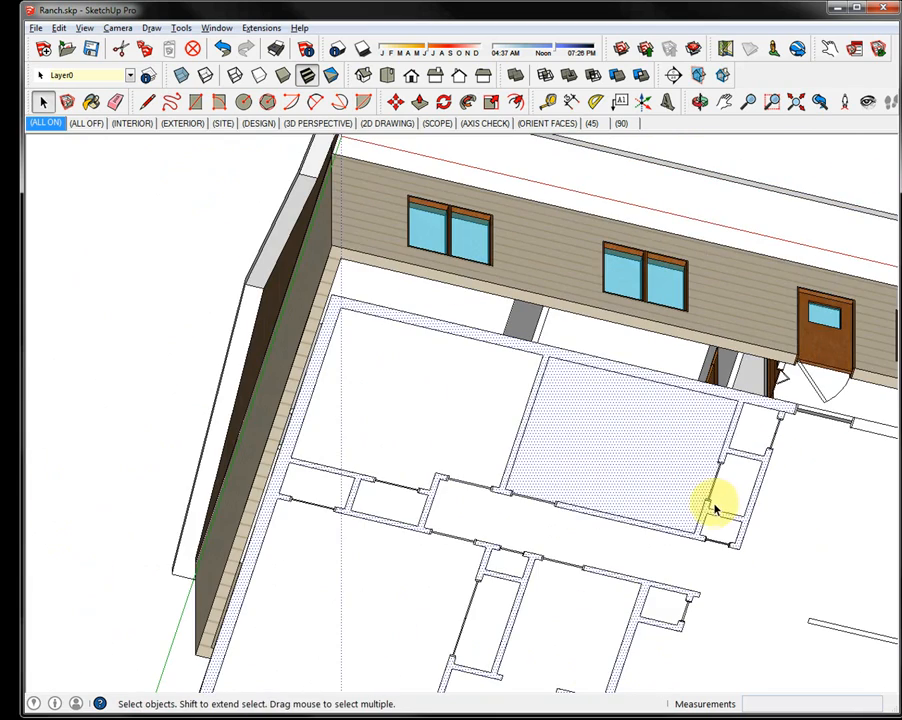
Select the middle bedroom's edge along the exterior wall and inspect its end corners and the nearby door openings.
{"action": "scroll", "coordinate": [507, 346], "scroll_direction": "up", "scroll_amount": 8}
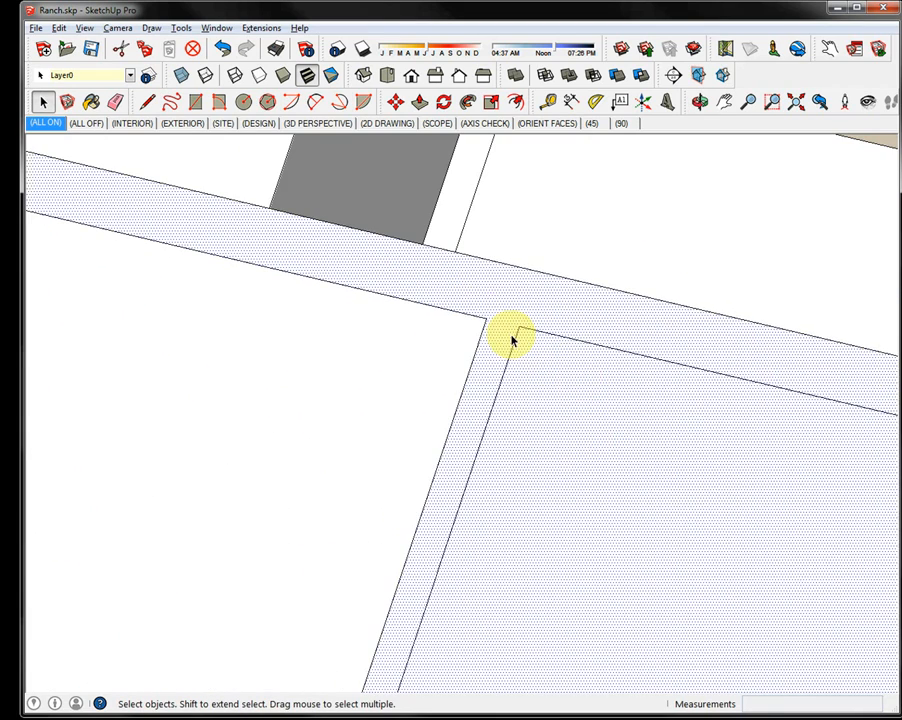
{"action": "scroll", "coordinate": [519, 333], "scroll_direction": "up", "scroll_amount": 5}
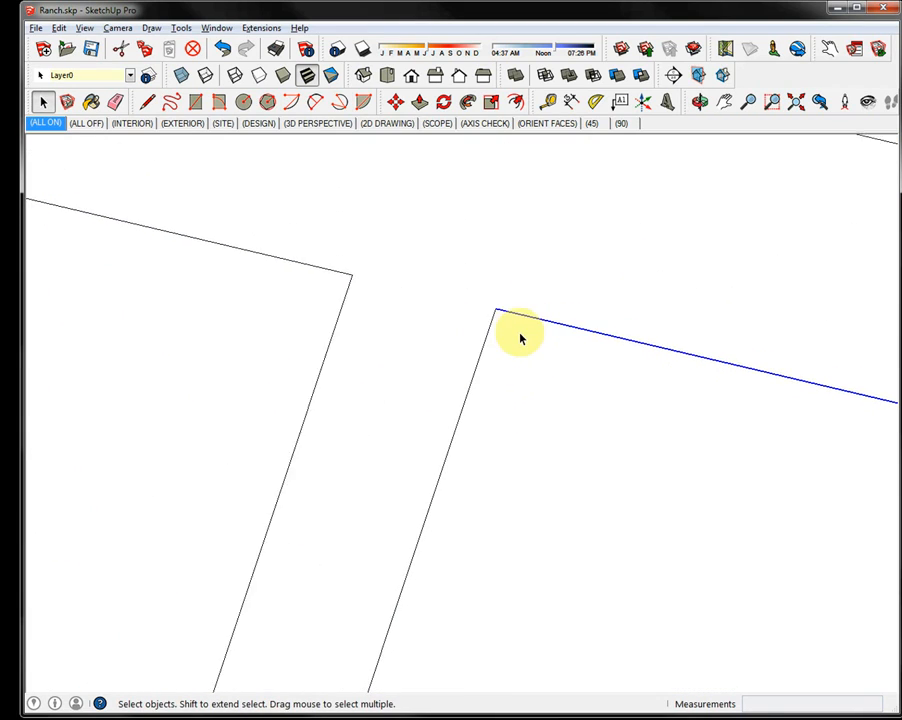
{"action": "scroll", "coordinate": [518, 348], "scroll_direction": "down", "scroll_amount": 3}
{"action": "middle_click_drag", "start_coordinate": [760, 448], "coordinate": [482, 372]}
{"action": "scroll", "coordinate": [736, 444], "scroll_direction": "down", "scroll_amount": 4}
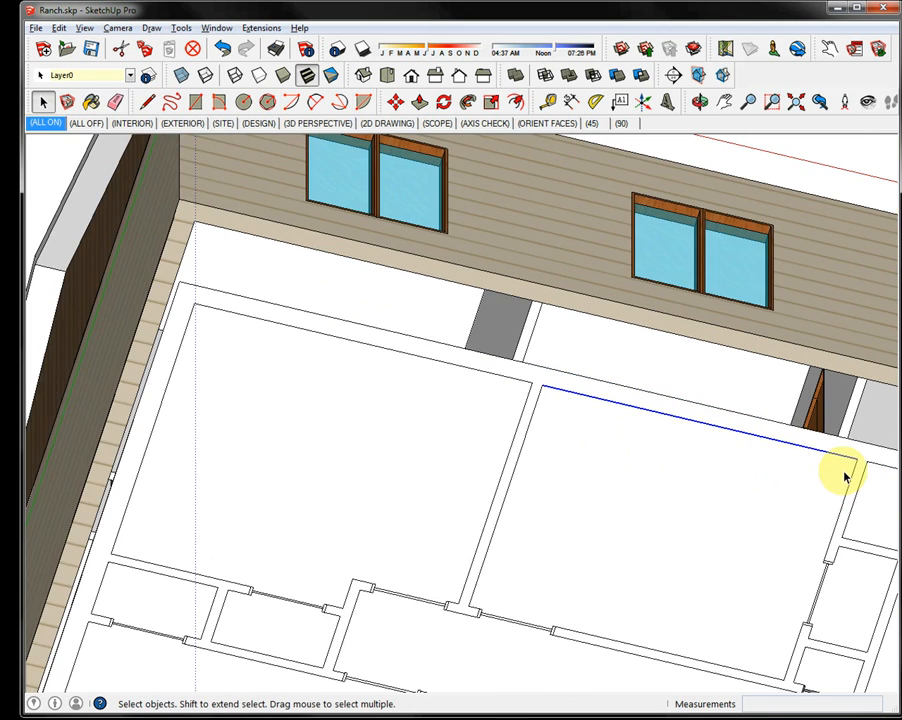
{"action": "scroll", "coordinate": [860, 488], "scroll_direction": "up", "scroll_amount": 4}
{"action": "middle_click_drag", "start_coordinate": [712, 368], "coordinate": [710, 282], "text": "shift"}
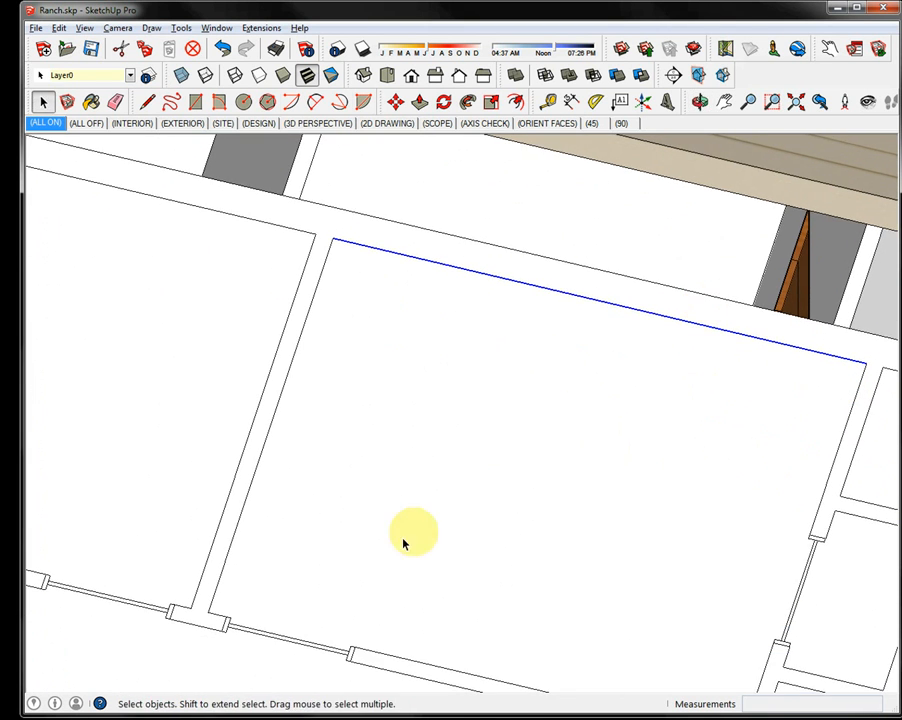
{"action": "scroll", "coordinate": [226, 494], "scroll_direction": "up", "scroll_amount": 5}
{"action": "scroll", "coordinate": [226, 494], "scroll_direction": "down", "scroll_amount": 6}
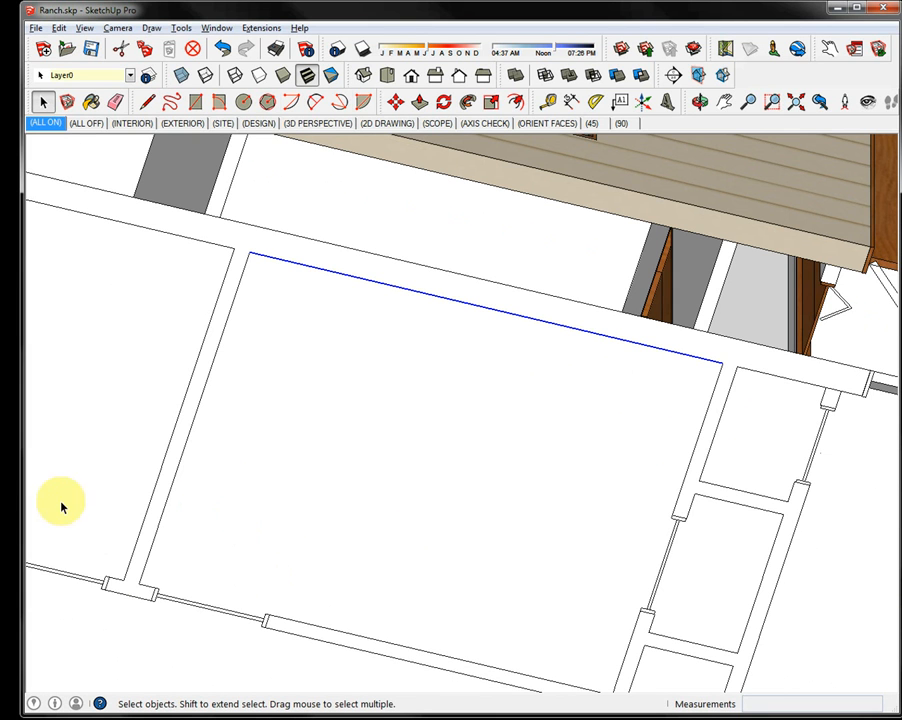
Select the living area, corner bedroom and middle bedroom faces in turn to check which floors are joined to the walls.
{"action": "left_click", "coordinate": [64, 505]}
{"action": "left_click", "coordinate": [193, 687]}
{"action": "scroll", "coordinate": [234, 658], "scroll_direction": "down", "scroll_amount": 2}
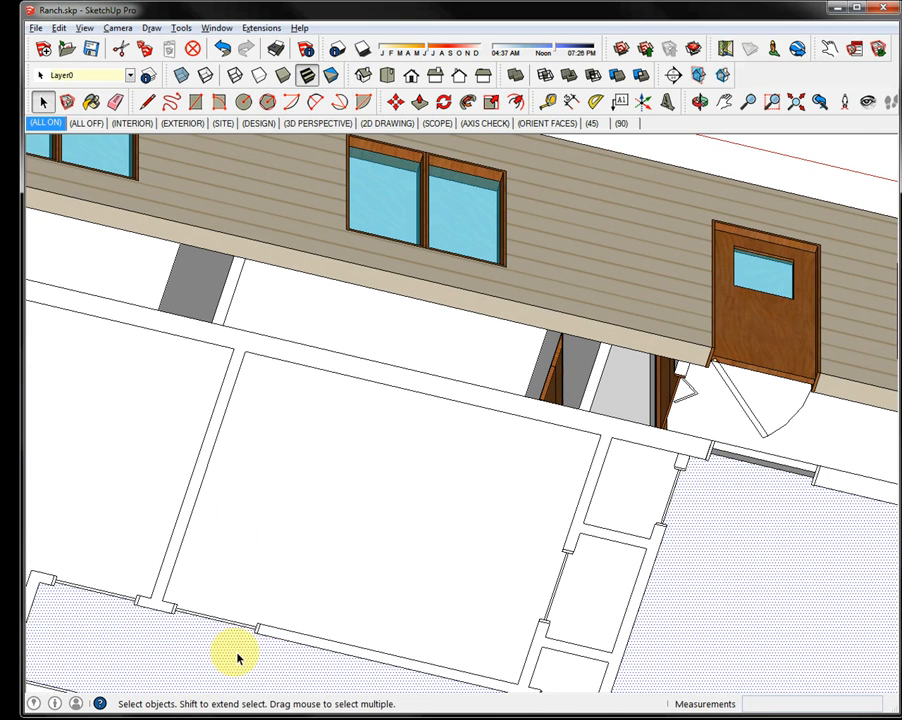
{"action": "left_click", "coordinate": [110, 421]}
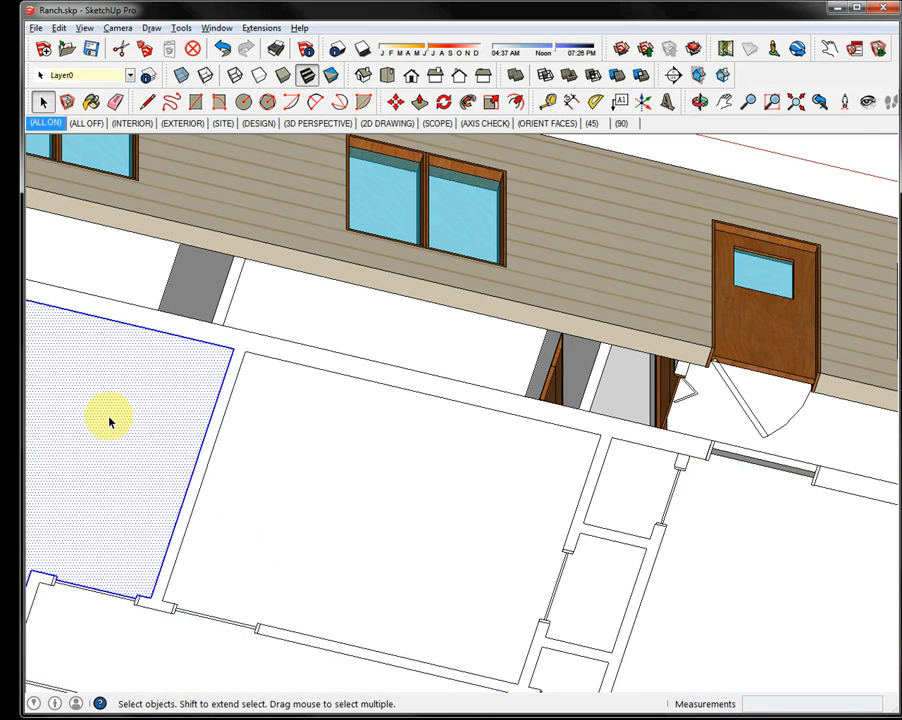
{"action": "scroll", "coordinate": [201, 459], "scroll_direction": "down", "scroll_amount": 4}
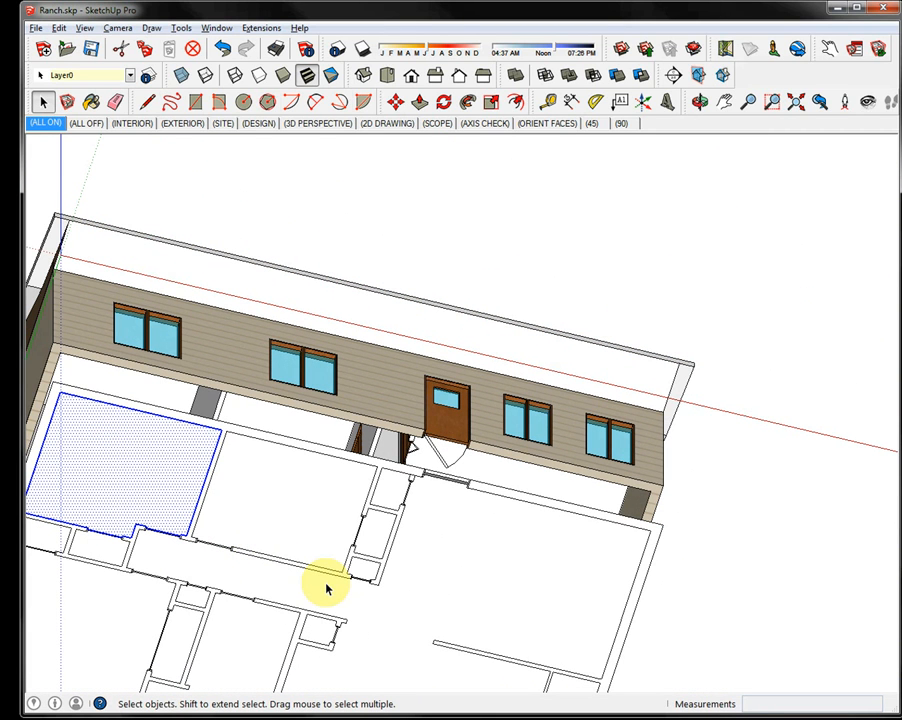
{"action": "triple_click", "coordinate": [294, 527], "text": "shift"}
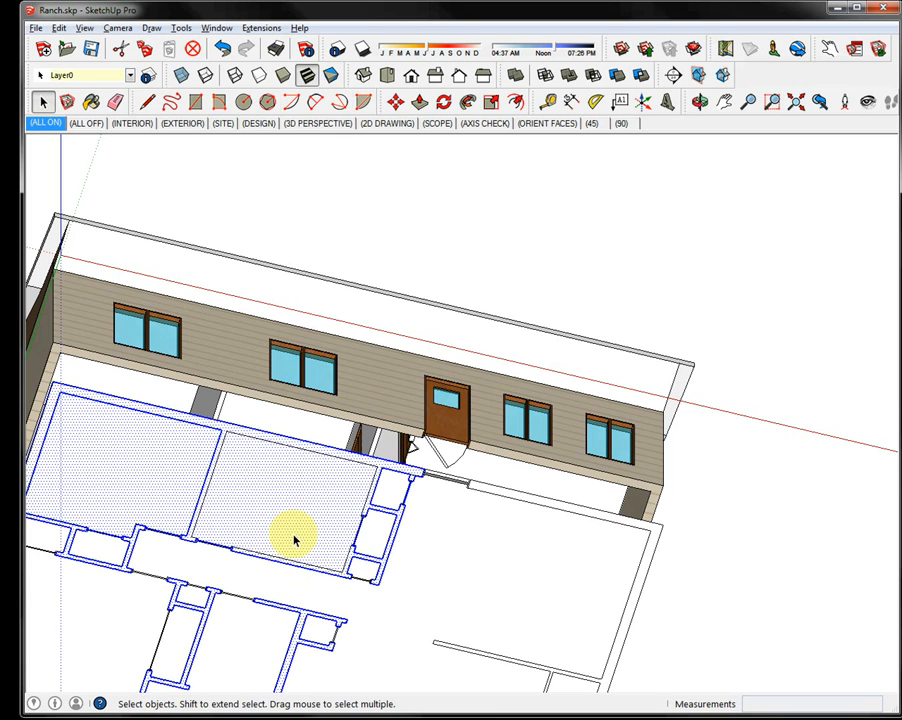
{"action": "left_click", "coordinate": [299, 556]}
{"action": "scroll", "coordinate": [252, 540], "scroll_direction": "up", "scroll_amount": 2}
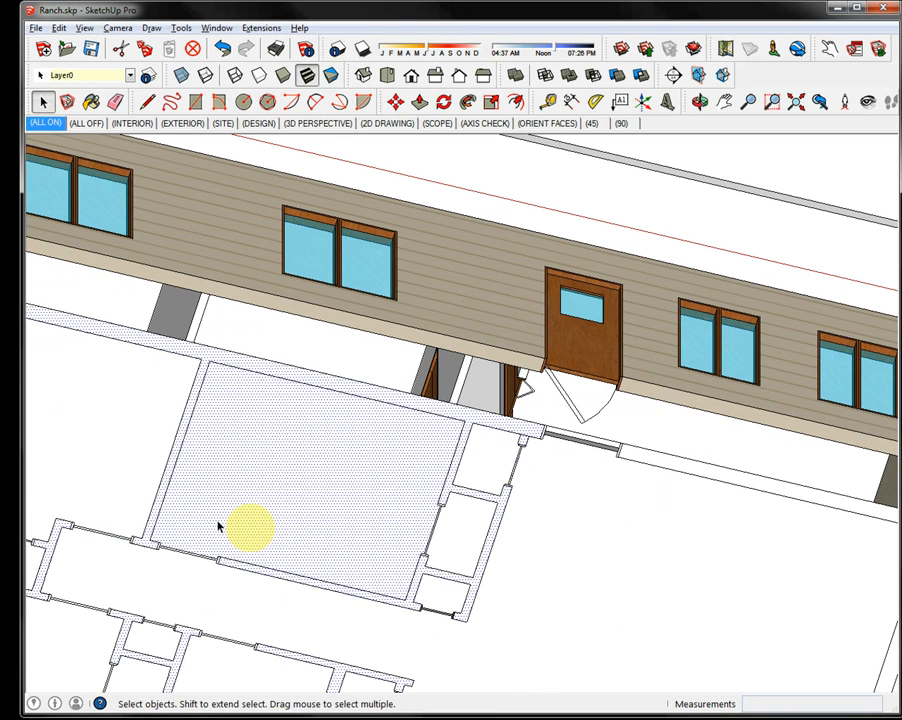
Draw a line about 8' 8" long over the middle bedroom's edge along the corner bedroom partition, from corner to corner.
{"action": "key", "text": "l"}
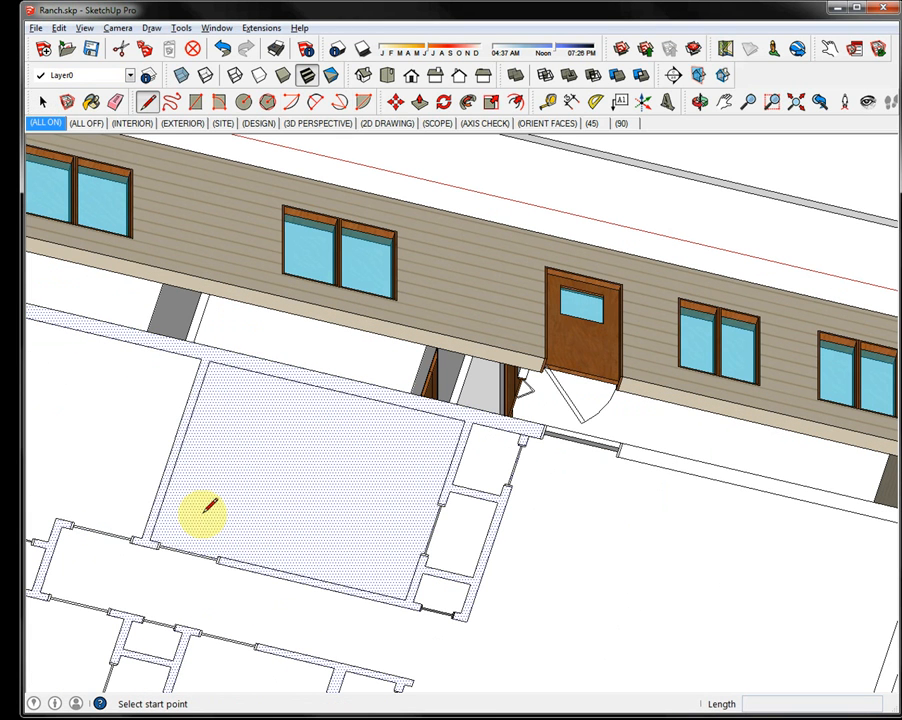
{"action": "left_click", "coordinate": [148, 543]}
{"action": "left_click", "coordinate": [208, 363]}
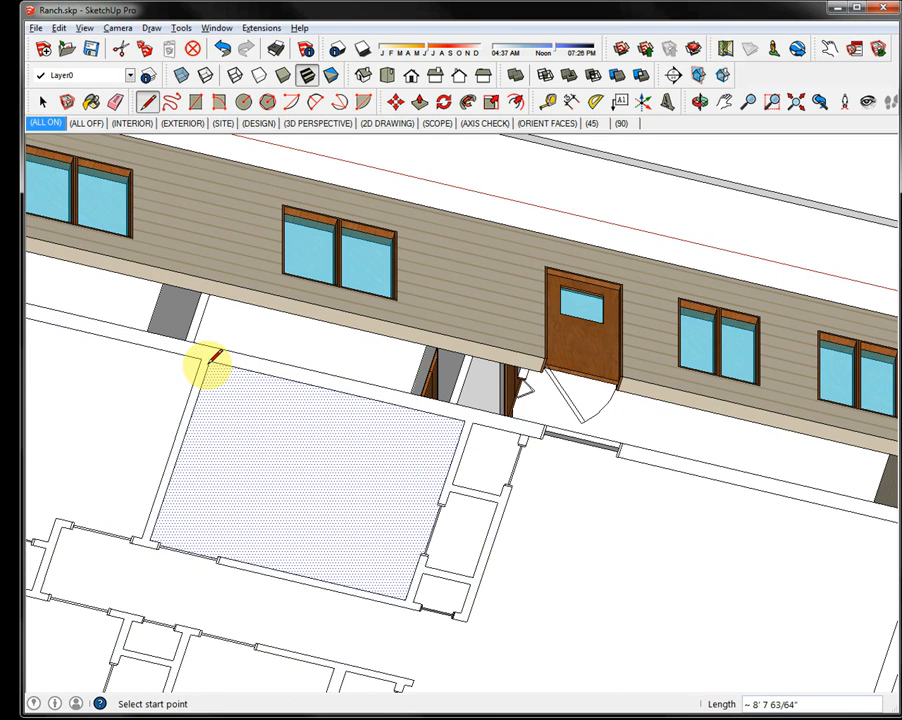
{"action": "key", "text": "space"}
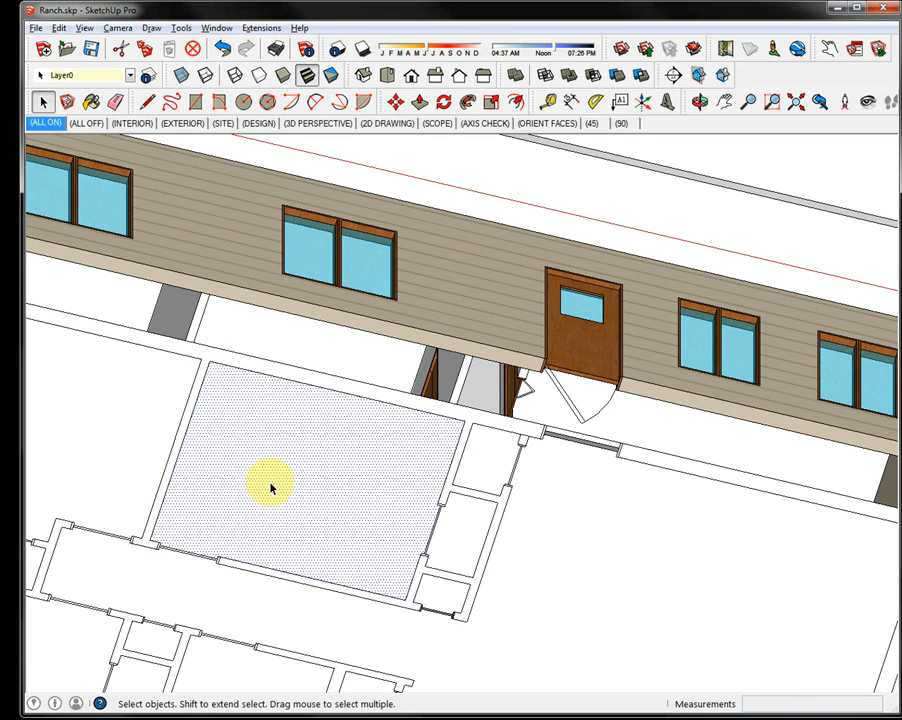
Select the closet faces beside the middle bedroom and the living area face in turn to check that each is separate from the walls.
{"action": "left_click", "coordinate": [468, 530]}
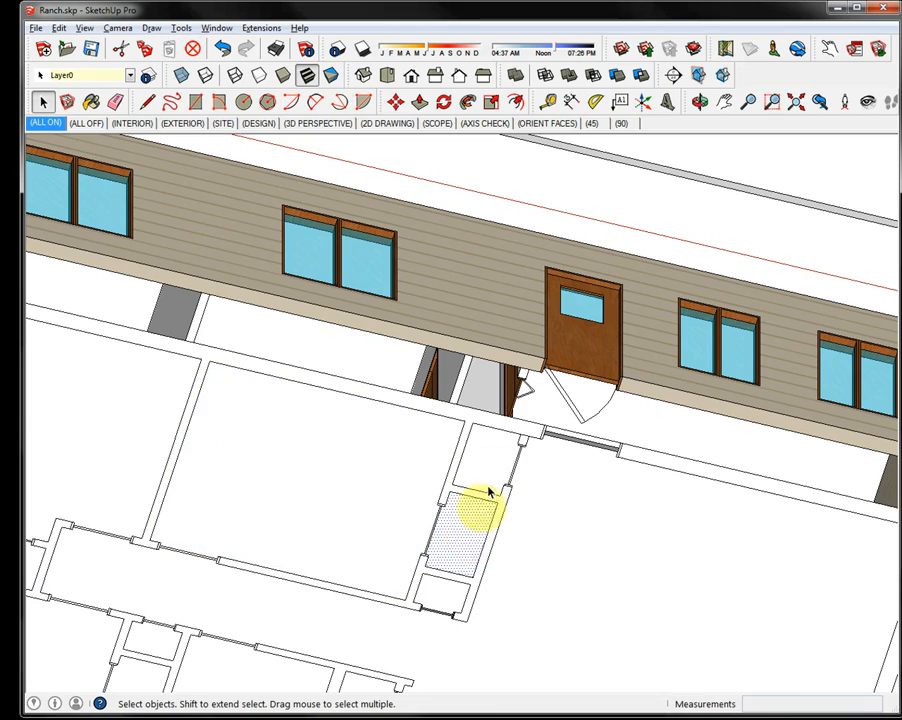
{"action": "left_click", "coordinate": [484, 446]}
{"action": "left_click", "coordinate": [452, 602]}
{"action": "left_click", "coordinate": [641, 623]}
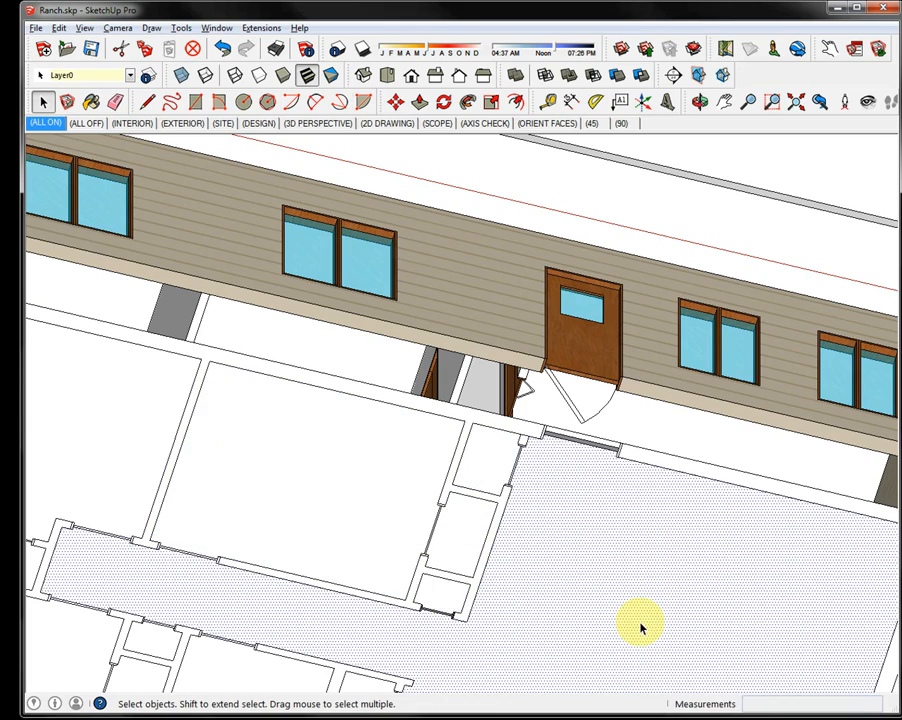
{"action": "scroll", "coordinate": [636, 644], "scroll_direction": "down", "scroll_amount": 6}
{"action": "scroll", "coordinate": [606, 678], "scroll_direction": "up", "scroll_amount": 4}
{"action": "scroll", "coordinate": [596, 686], "scroll_direction": "down", "scroll_amount": 3}
{"action": "scroll", "coordinate": [578, 668], "scroll_direction": "up", "scroll_amount": 3}
{"action": "scroll", "coordinate": [583, 672], "scroll_direction": "up", "scroll_amount": 3}
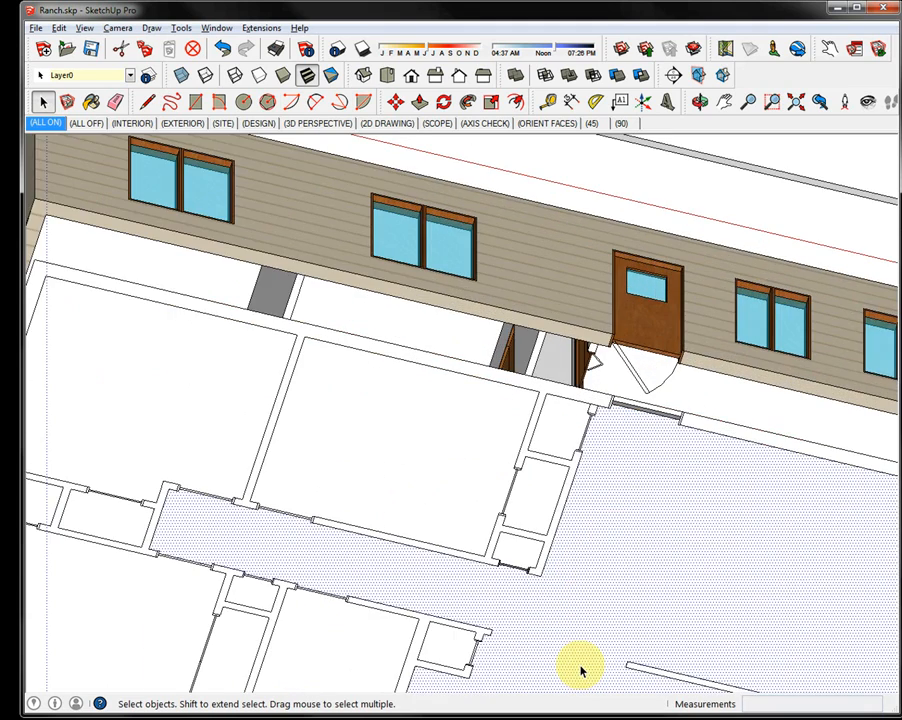
{"action": "scroll", "coordinate": [583, 670], "scroll_direction": "down", "scroll_amount": 4}
Select the floor faces and bounding edges of the living area and hallway, the two rooms across the hallway, and their long closet.
{"action": "double_click", "coordinate": [581, 669]}
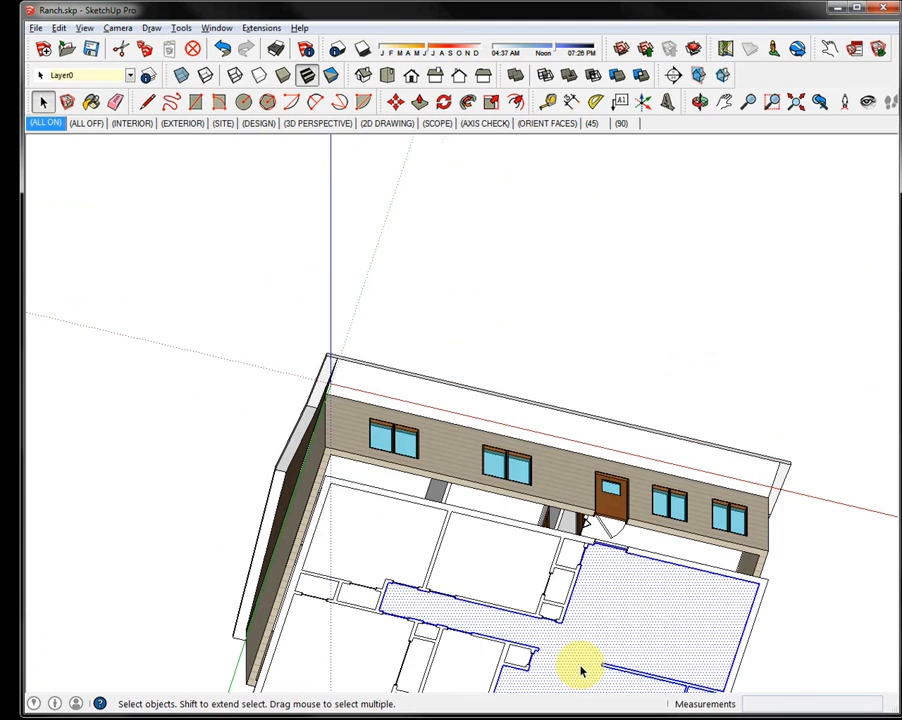
{"action": "scroll", "coordinate": [581, 669], "scroll_direction": "down", "scroll_amount": 4}
{"action": "scroll", "coordinate": [574, 680], "scroll_direction": "up", "scroll_amount": 3}
{"action": "middle_click_drag", "start_coordinate": [548, 497], "coordinate": [488, 326], "text": "shift"}
{"action": "scroll", "coordinate": [505, 435], "scroll_direction": "up", "scroll_amount": 1}
{"action": "scroll", "coordinate": [478, 594], "scroll_direction": "up", "scroll_amount": 10}
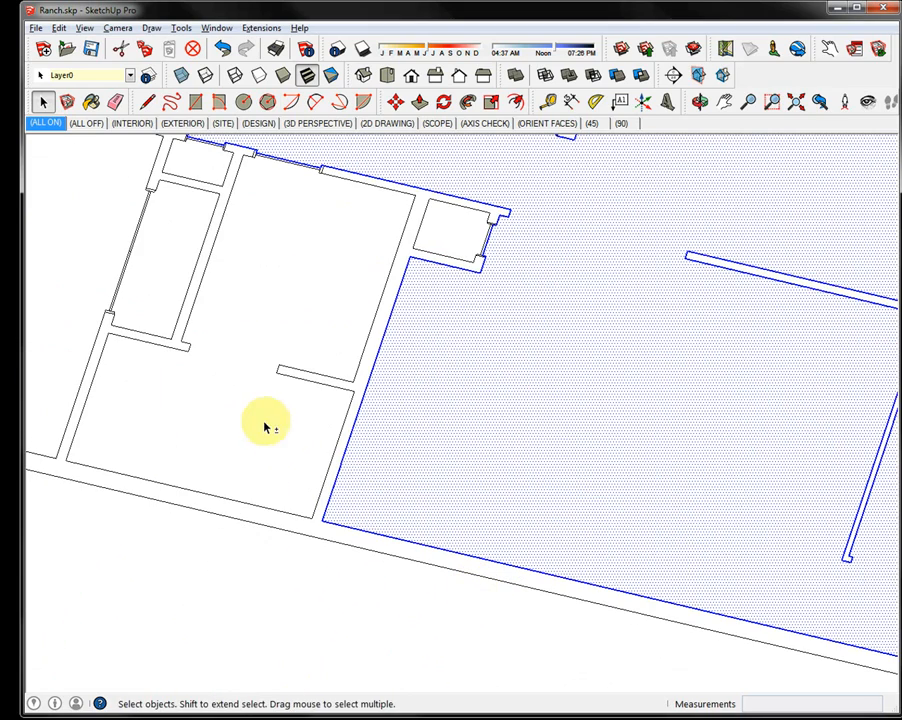
{"action": "left_click", "coordinate": [256, 431], "text": "shift"}
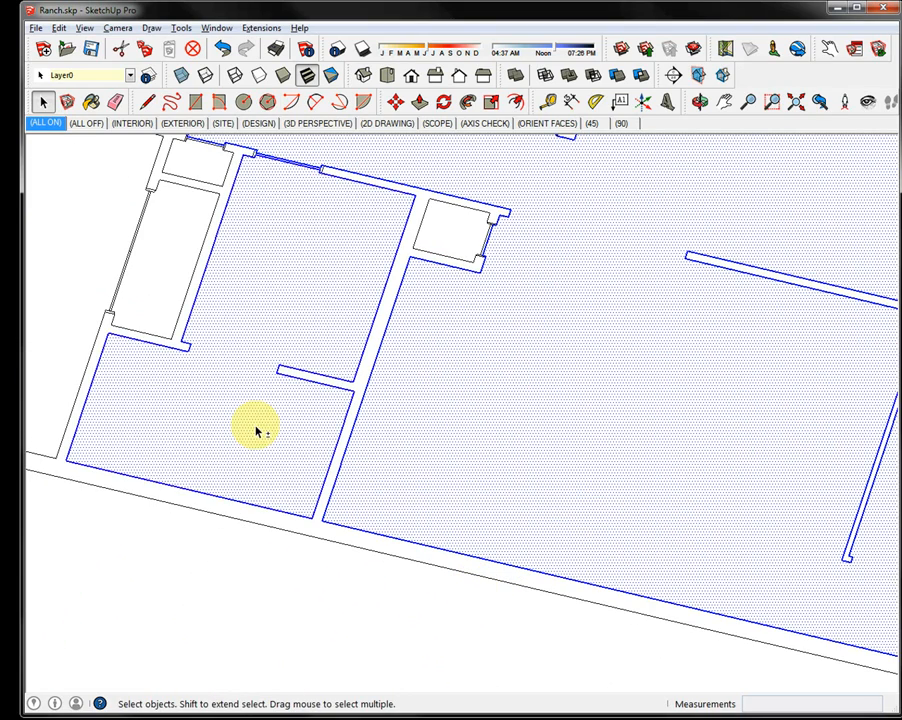
{"action": "scroll", "coordinate": [256, 431], "scroll_direction": "down", "scroll_amount": 5}
{"action": "left_click", "coordinate": [157, 382], "text": "shift"}
{"action": "left_click", "coordinate": [220, 380], "text": "shift"}
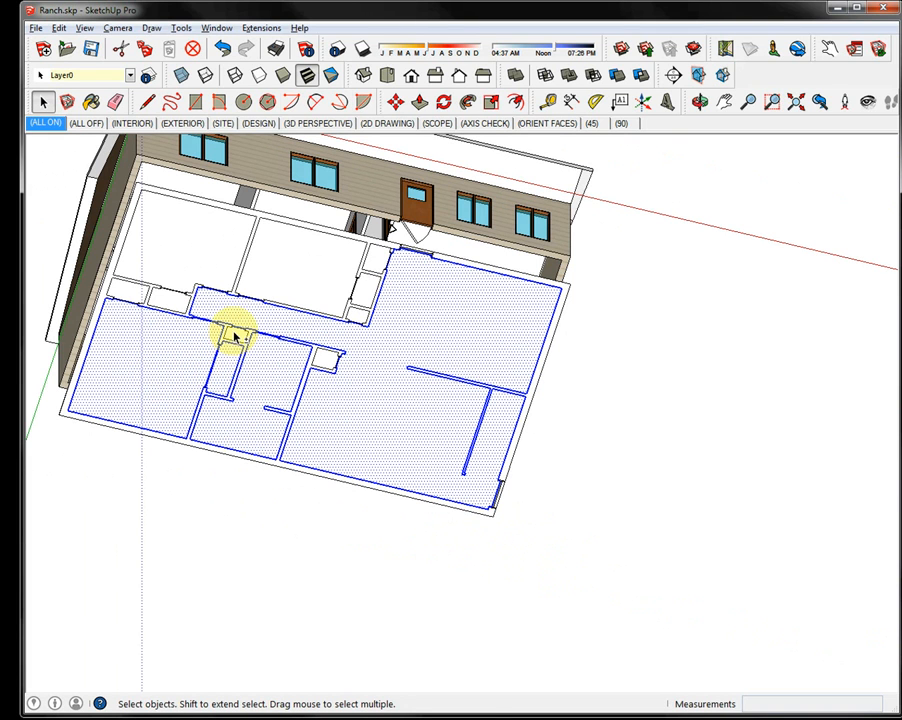
Add the remaining closets, the middle bedroom and the corner bedroom, with their bounding edges, to the floor selection.
{"action": "left_click", "coordinate": [326, 358], "text": "shift"}
{"action": "left_click", "coordinate": [356, 318], "text": "shift"}
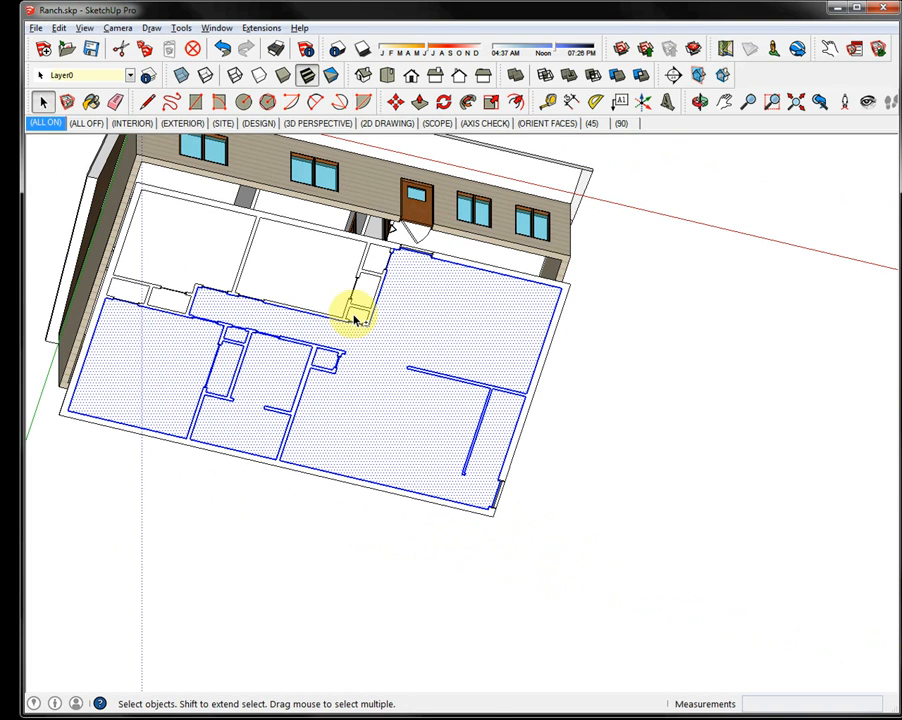
{"action": "left_click", "coordinate": [363, 292], "text": "shift"}
{"action": "left_click", "coordinate": [376, 258], "text": "shift"}
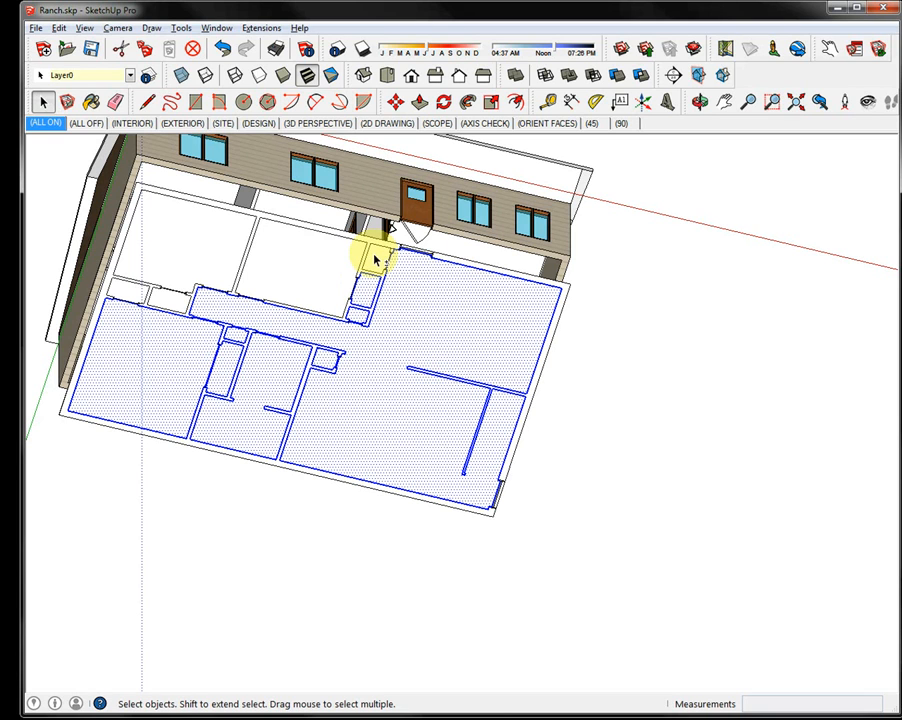
{"action": "left_click", "coordinate": [310, 264], "text": "shift"}
{"action": "left_click", "coordinate": [210, 260], "text": "shift"}
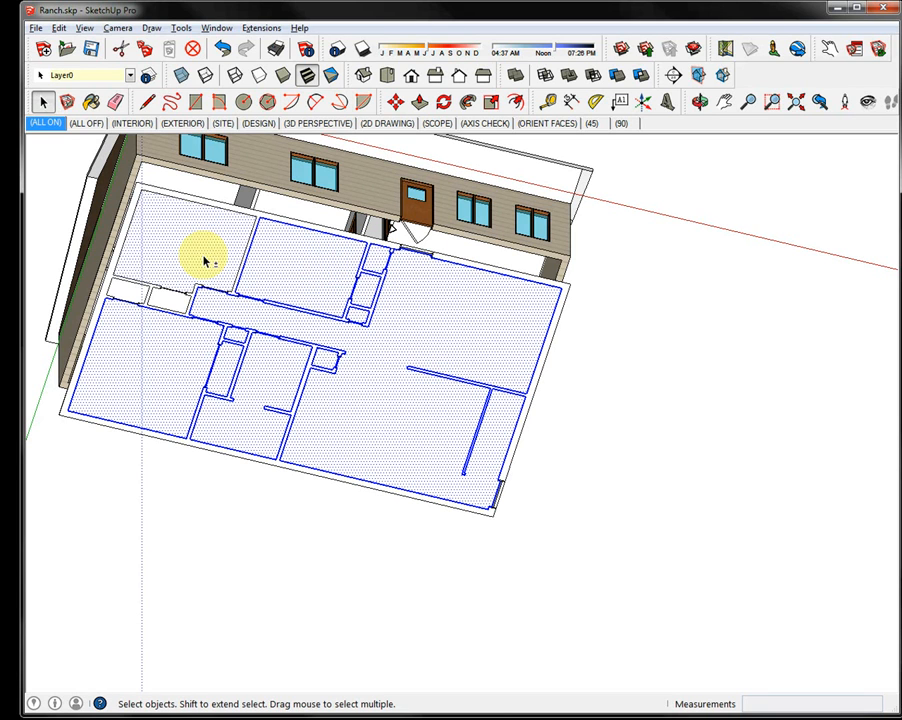
{"action": "left_click", "coordinate": [130, 289], "text": "shift"}
{"action": "left_click", "coordinate": [168, 301], "text": "shift"}
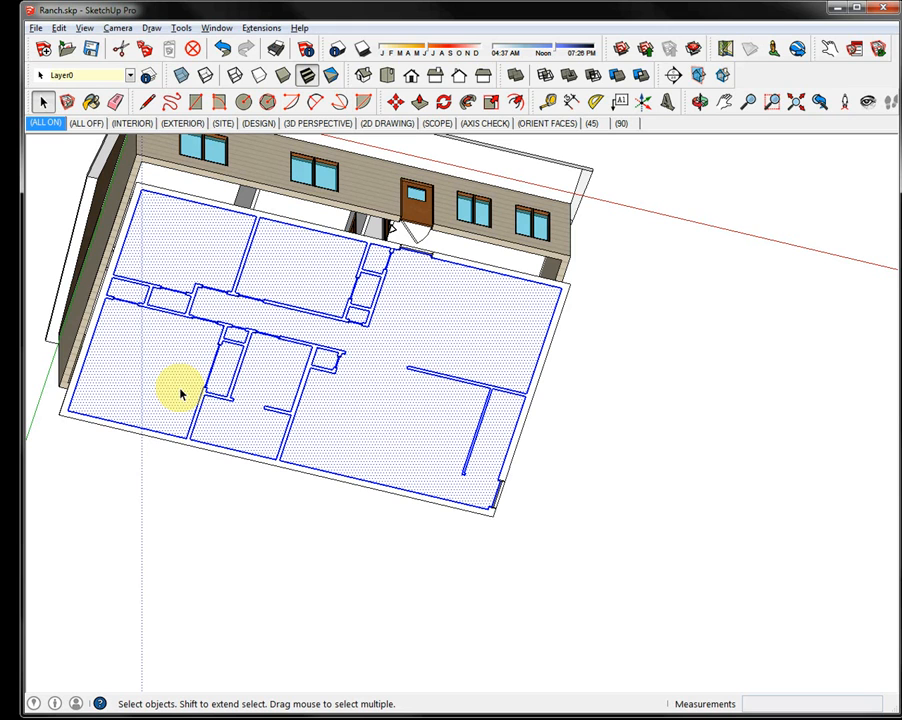
Delete the living area's end exterior wall face with its connected partitions and edges, and undo the deletion.
{"action": "left_click", "coordinate": [415, 455]}
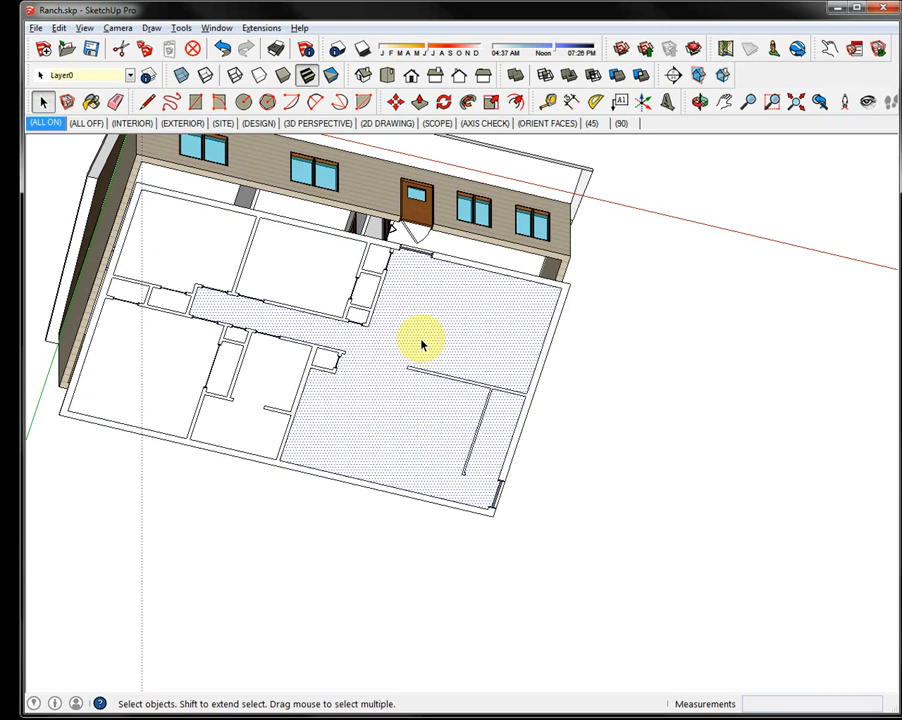
{"action": "left_click", "coordinate": [530, 405]}
{"action": "double_click", "coordinate": [530, 405]}
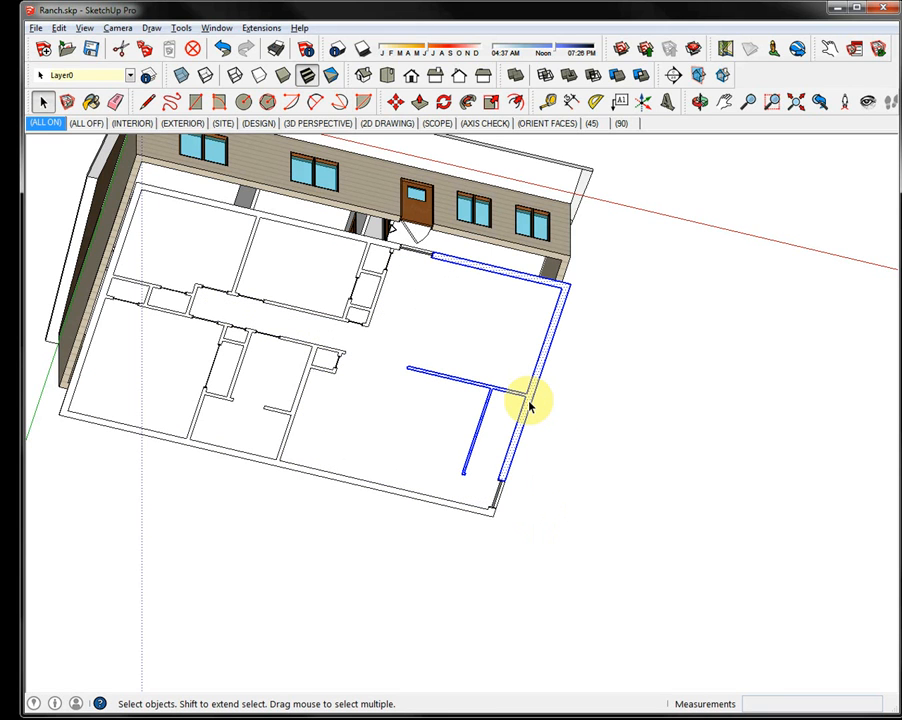
{"action": "key", "text": "Delete"}
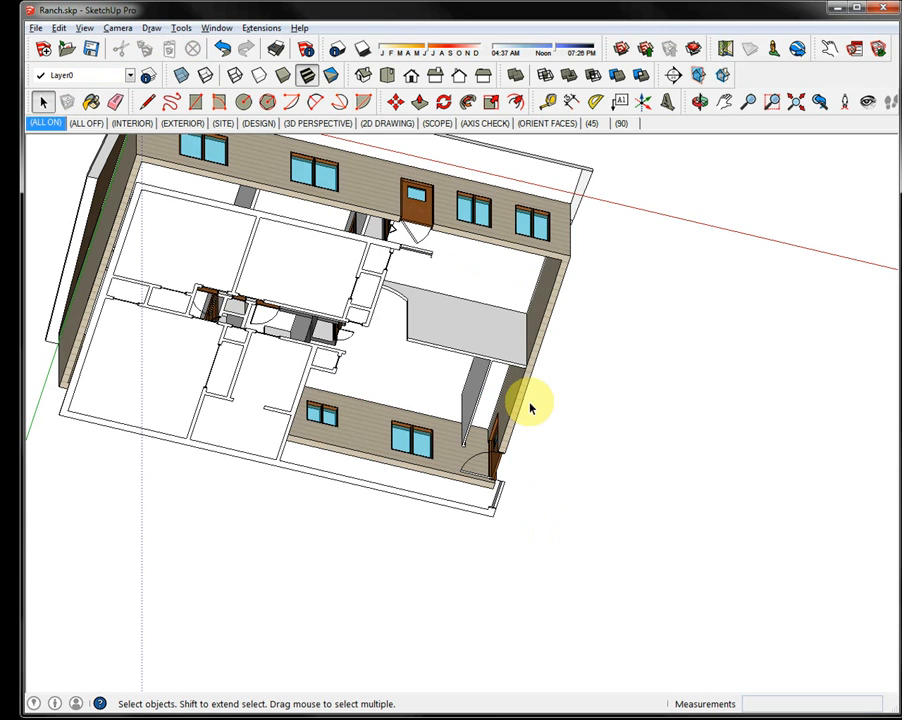
{"action": "key", "text": "ctrl+z"}
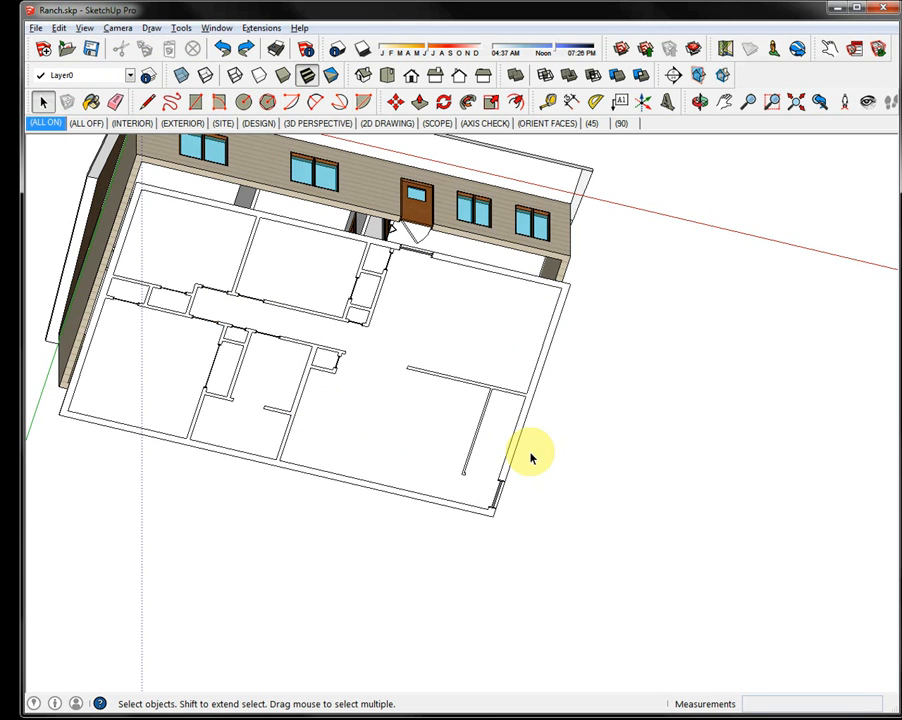
Select the floor faces and bounding edges of the living area, hallway and all the bedrooms, bathroom and closets, leaving the walls out.
{"action": "left_click", "coordinate": [414, 441]}
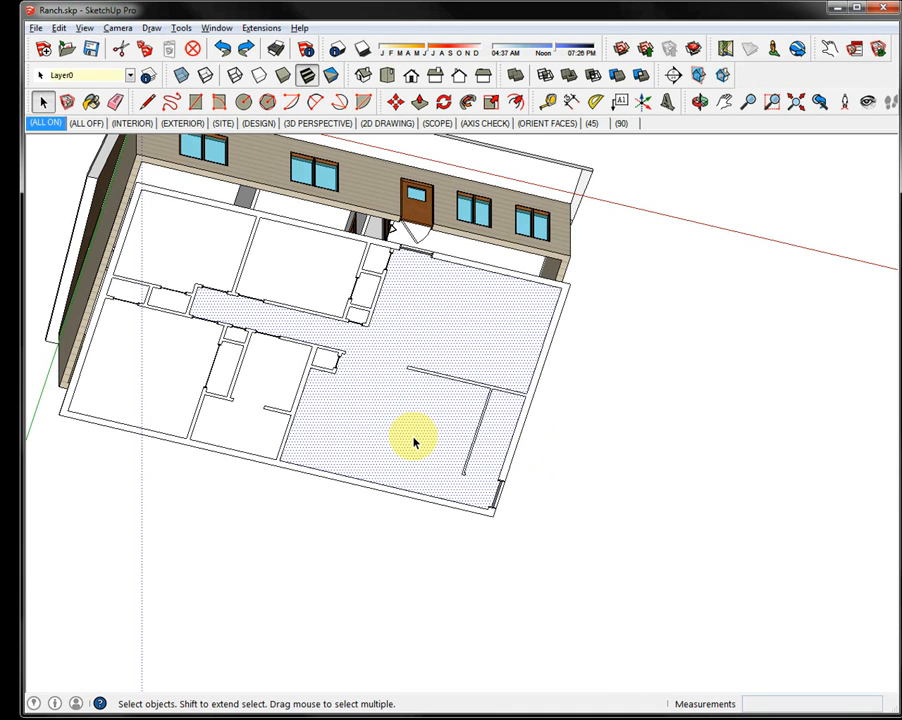
{"action": "double_click", "coordinate": [414, 441]}
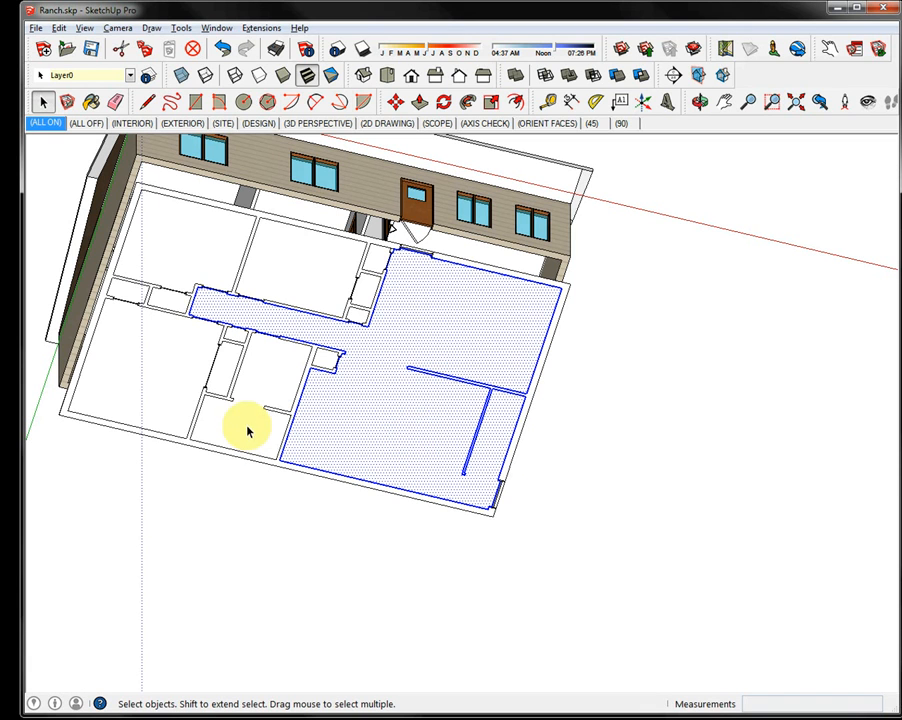
{"action": "left_click", "coordinate": [264, 368], "text": "shift"}
{"action": "left_click", "coordinate": [234, 337], "text": "shift"}
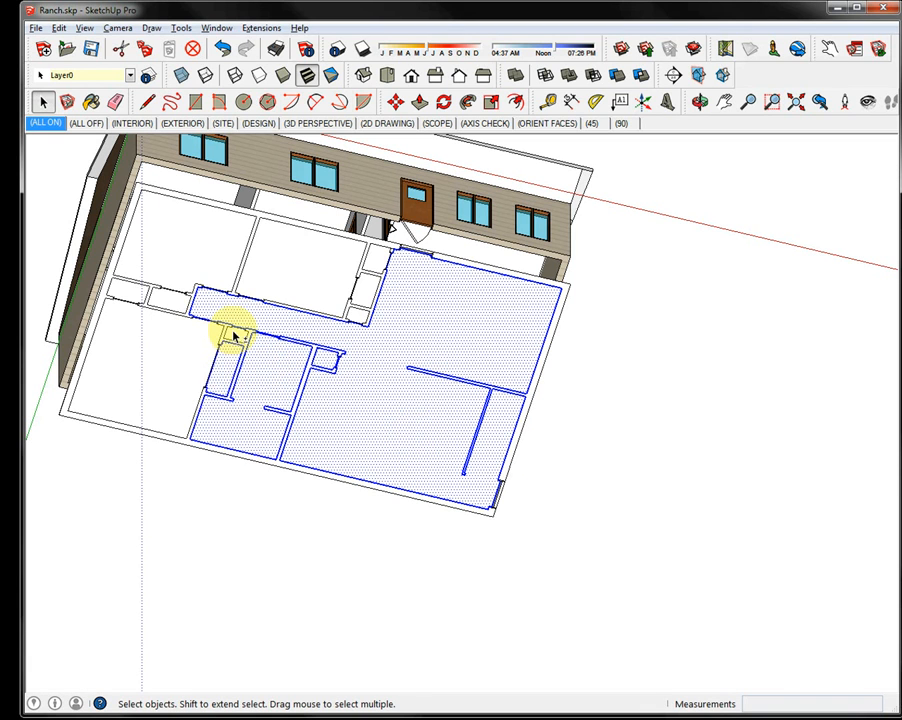
{"action": "left_click", "coordinate": [157, 362], "text": "shift"}
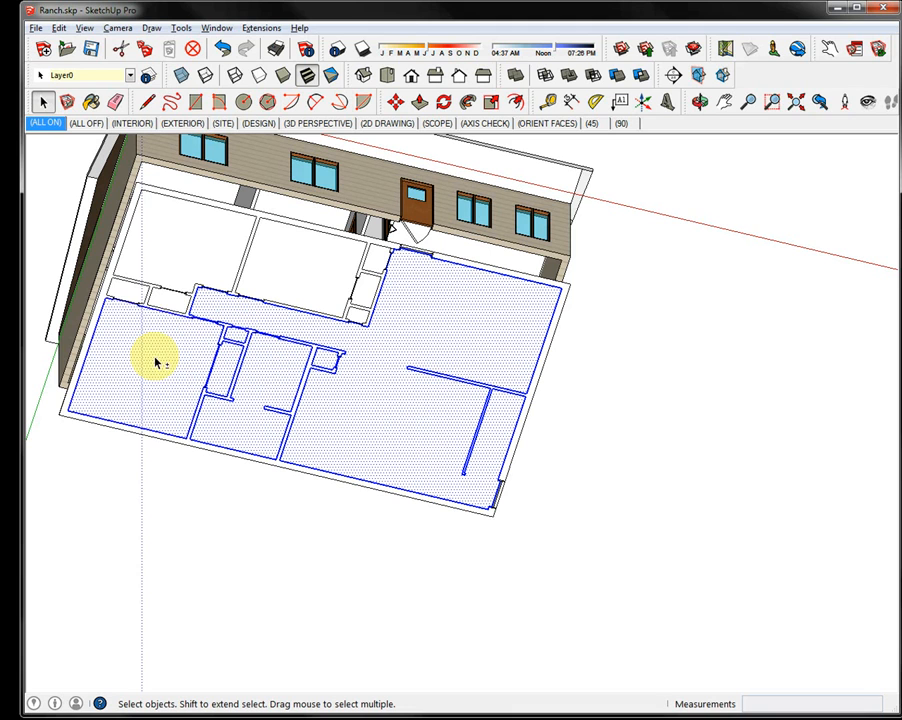
{"action": "left_click", "coordinate": [168, 302], "text": "shift"}
{"action": "left_click", "coordinate": [157, 253], "text": "shift"}
{"action": "left_click", "coordinate": [300, 264], "text": "shift"}
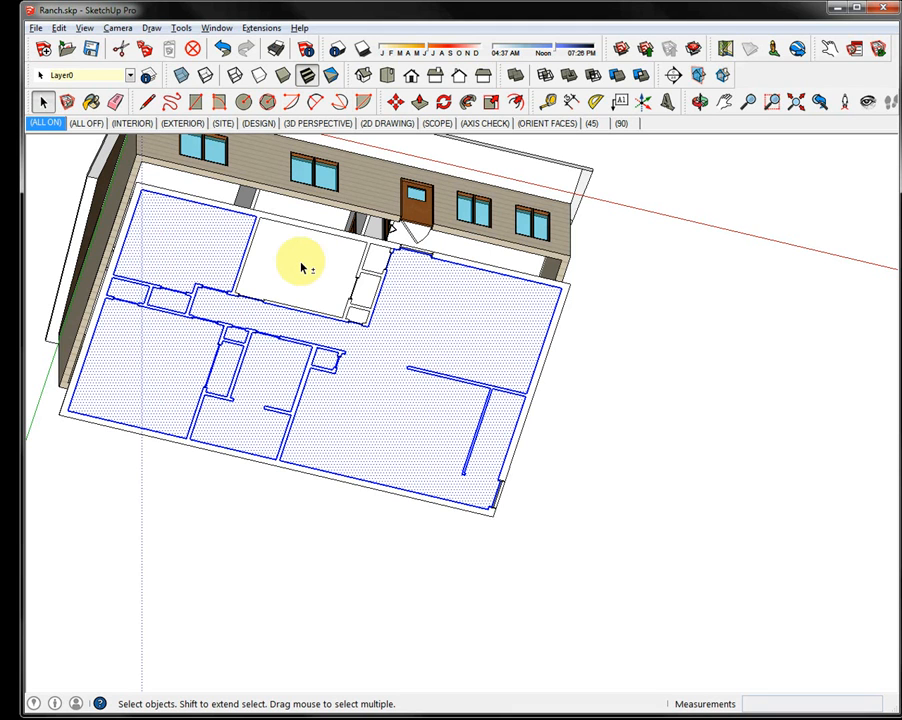
{"action": "left_click", "coordinate": [366, 292], "text": "shift"}
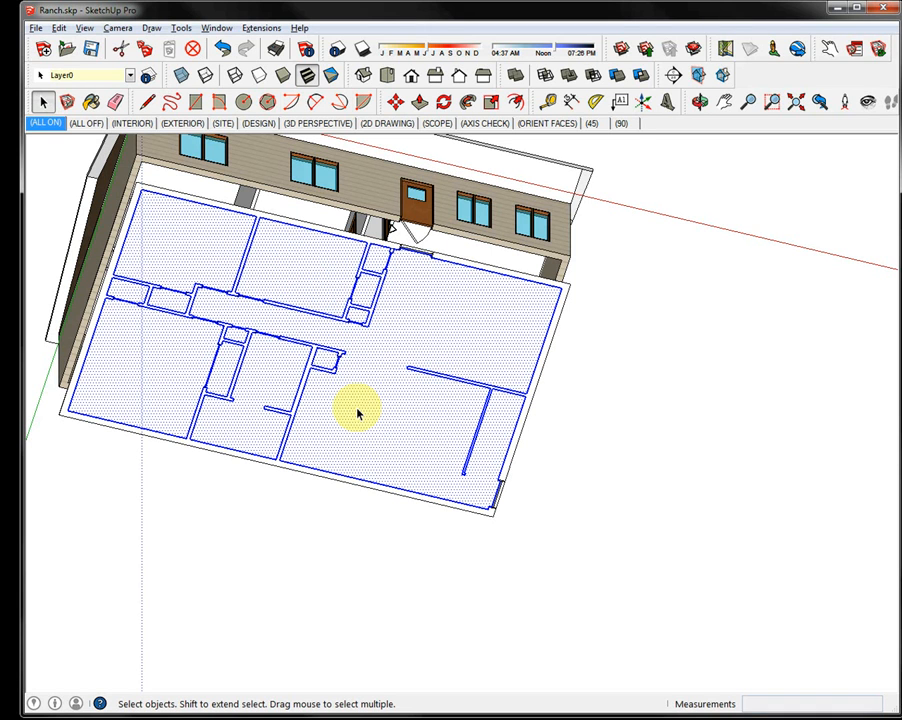
Cut the selected floor faces and edges out of the floor plan and stop editing the plan.
{"action": "scroll", "coordinate": [418, 270], "scroll_direction": "up", "scroll_amount": 5}
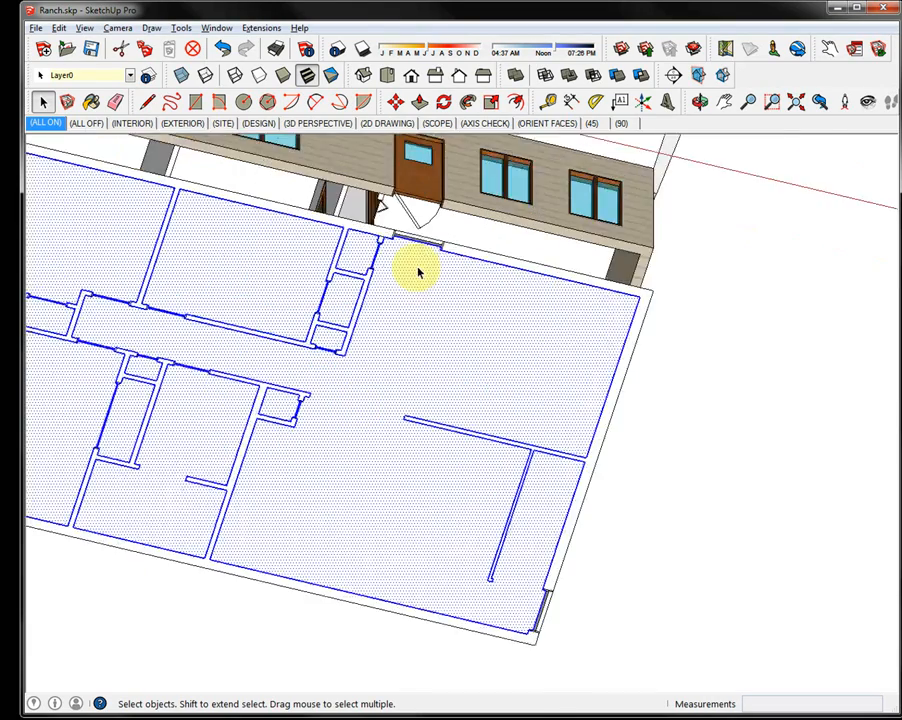
{"action": "scroll", "coordinate": [418, 270], "scroll_direction": "down", "scroll_amount": 3}
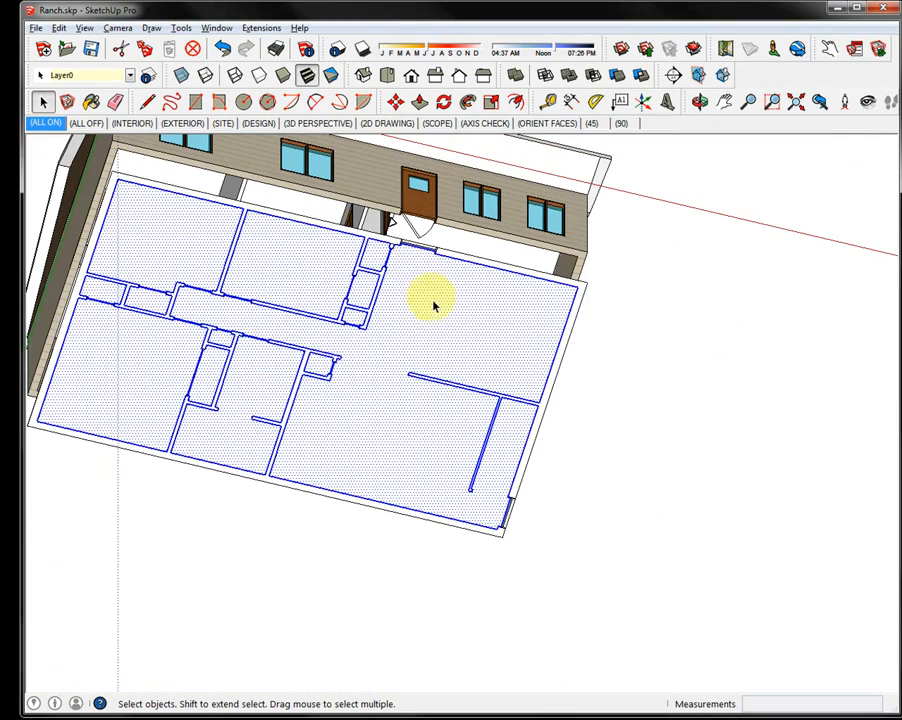
{"action": "scroll", "coordinate": [430, 302], "scroll_direction": "up", "scroll_amount": 3}
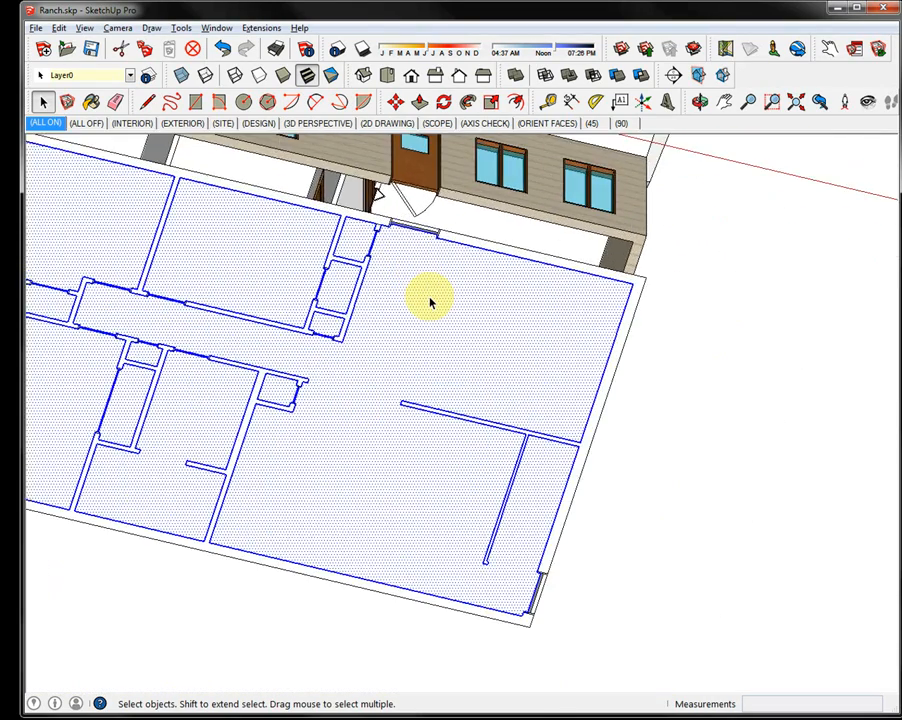
{"action": "scroll", "coordinate": [430, 302], "scroll_direction": "down", "scroll_amount": 5}
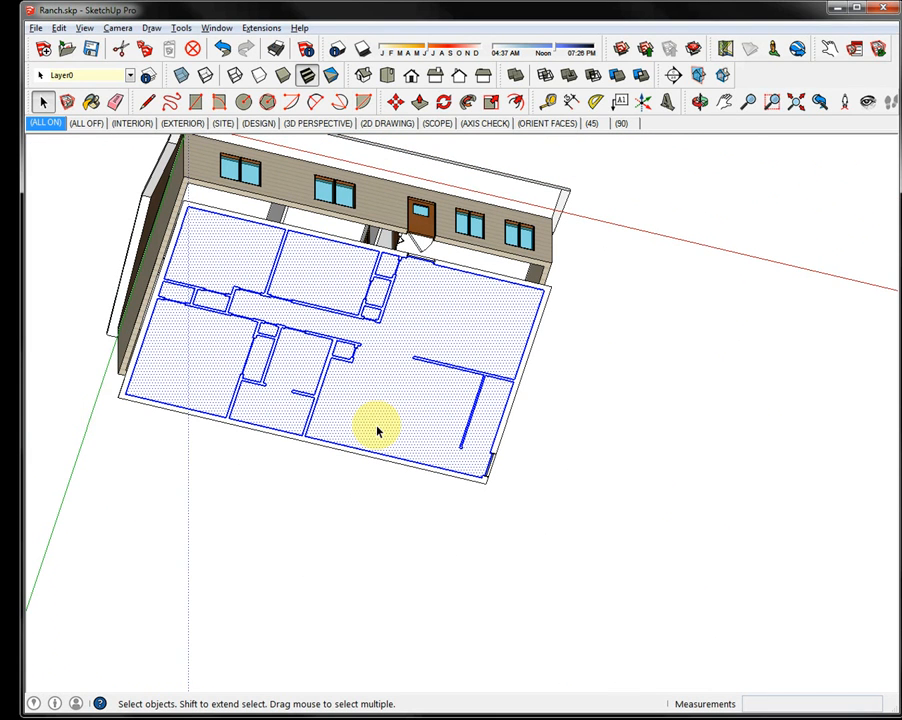
{"action": "left_click", "coordinate": [600, 412]}
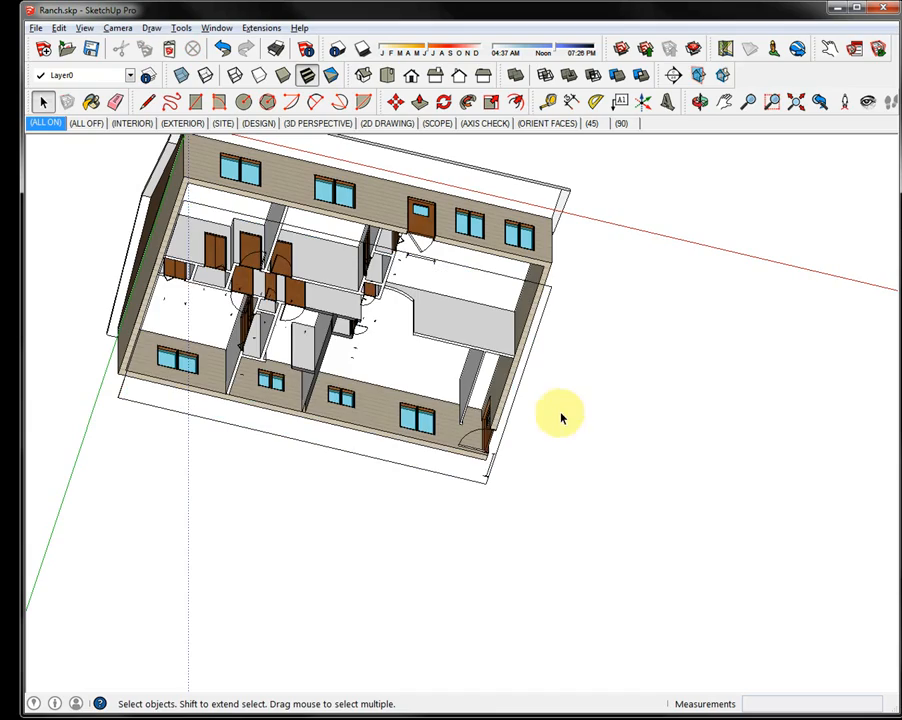
Delete the leftover floor plan outline beneath the house, selecting it in the Right view.
{"action": "middle_click_drag", "start_coordinate": [620, 424], "coordinate": [392, 712]}
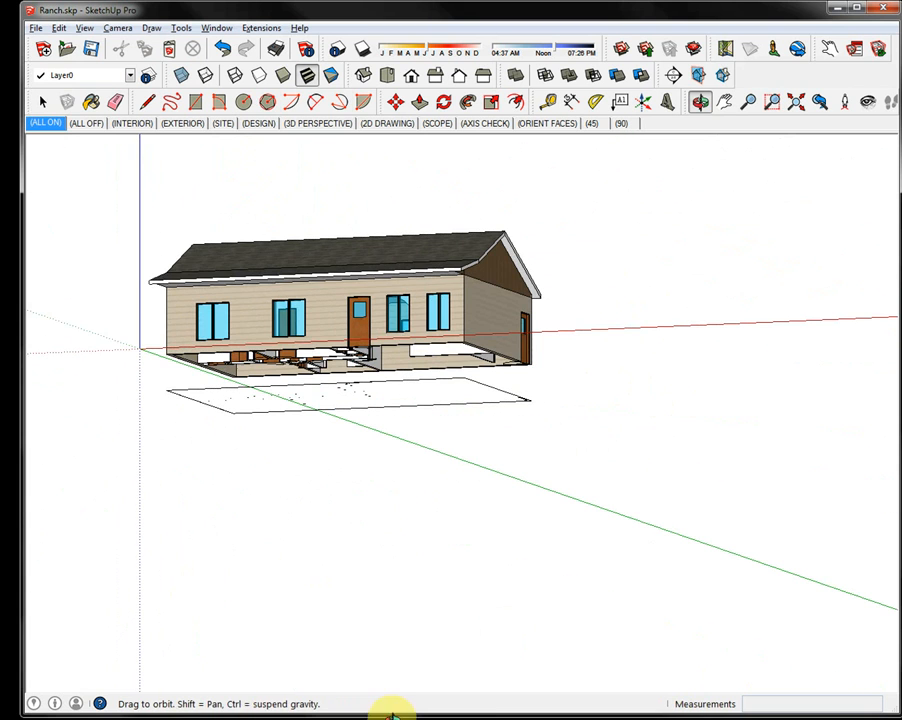
{"action": "middle_click_drag", "start_coordinate": [358, 472], "coordinate": [560, 400]}
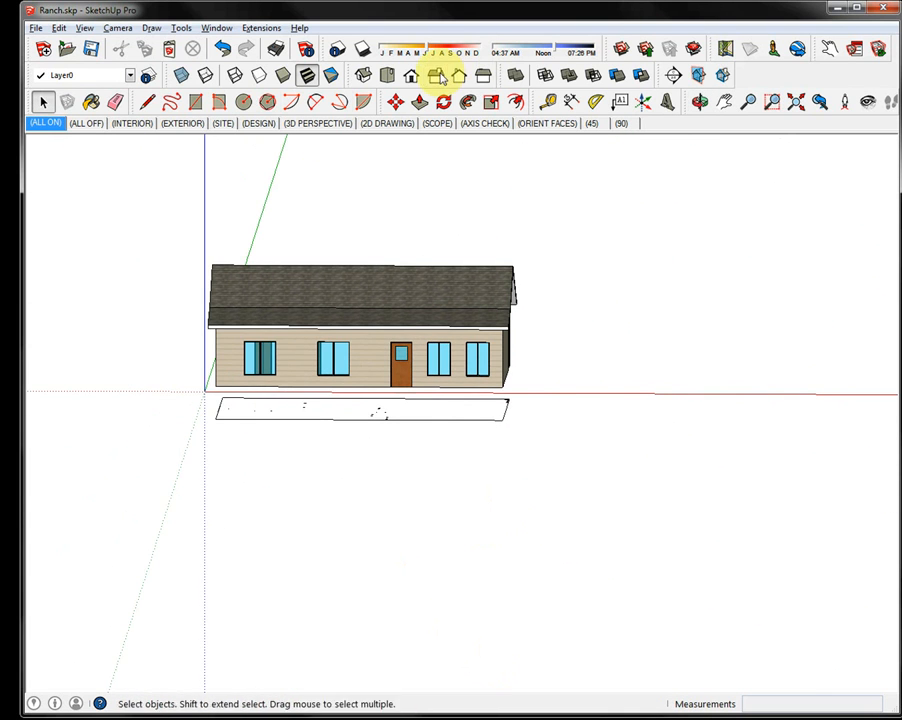
{"action": "left_click", "coordinate": [438, 77]}
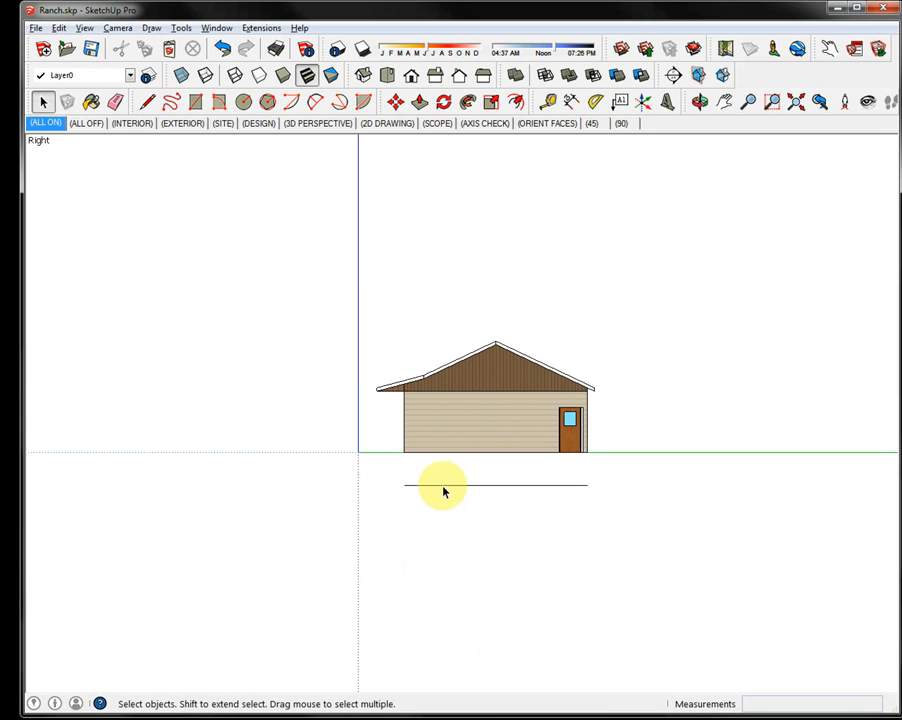
{"action": "left_click_drag", "start_coordinate": [381, 460], "coordinate": [636, 546]}
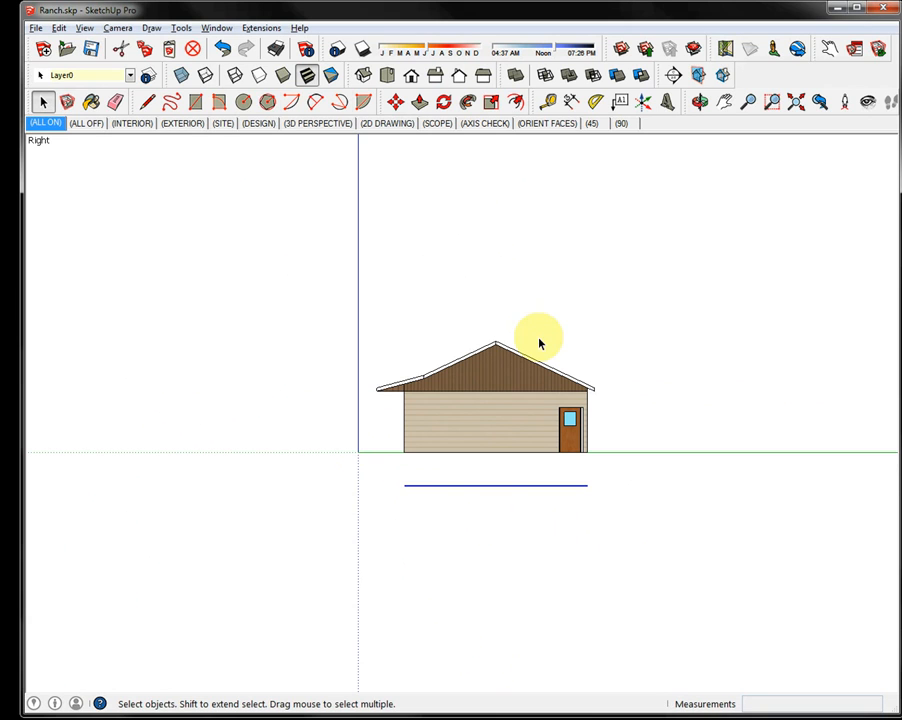
{"action": "key", "text": "Delete"}
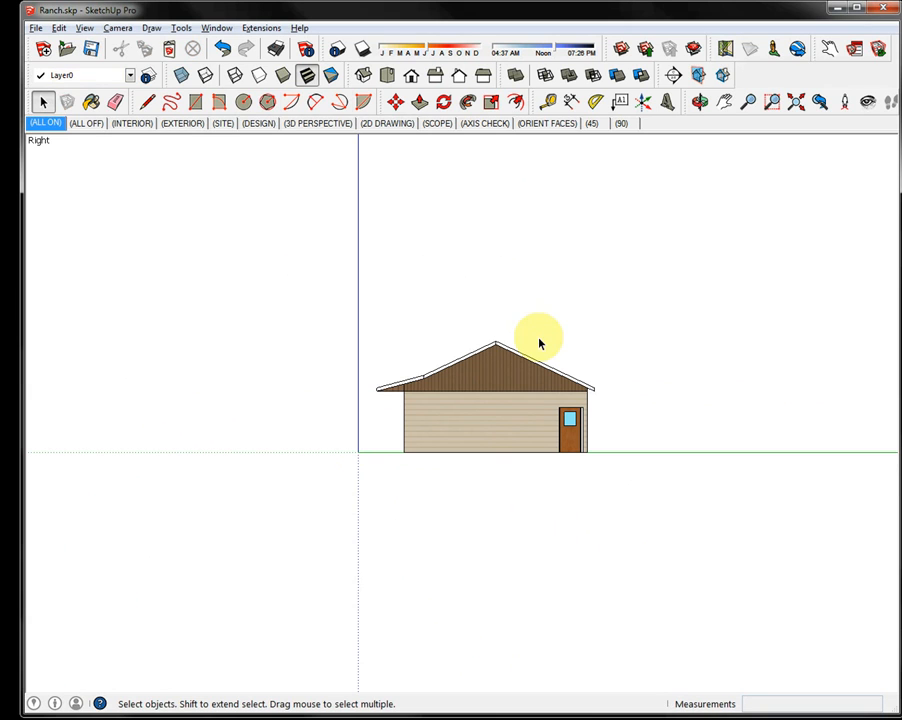
Paste the cut floor faces and edges in place and make them a group.
{"action": "left_click", "coordinate": [60, 28]}
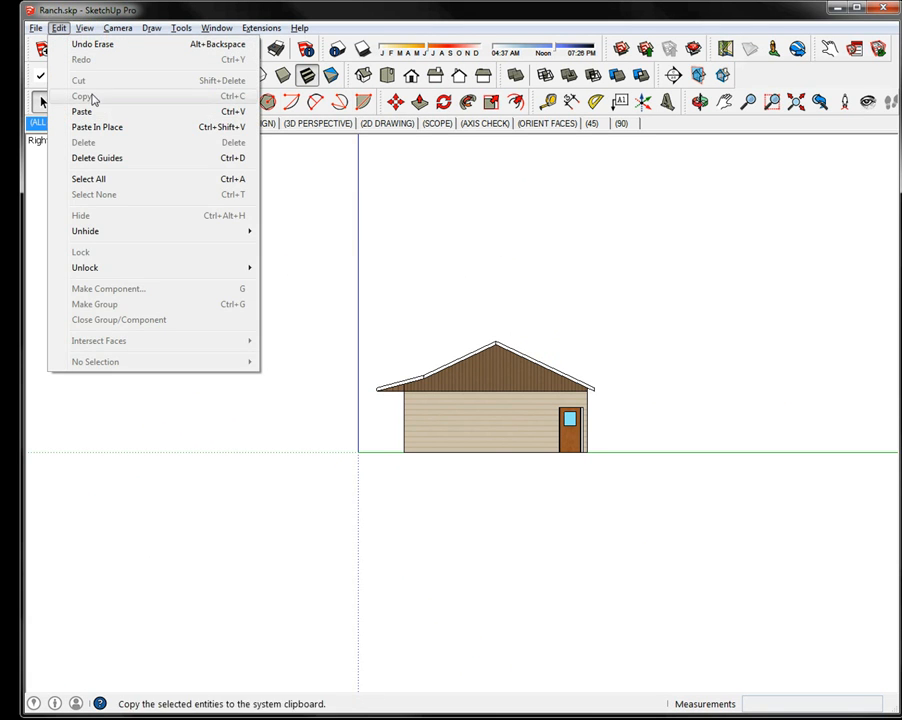
{"action": "left_click", "coordinate": [98, 128]}
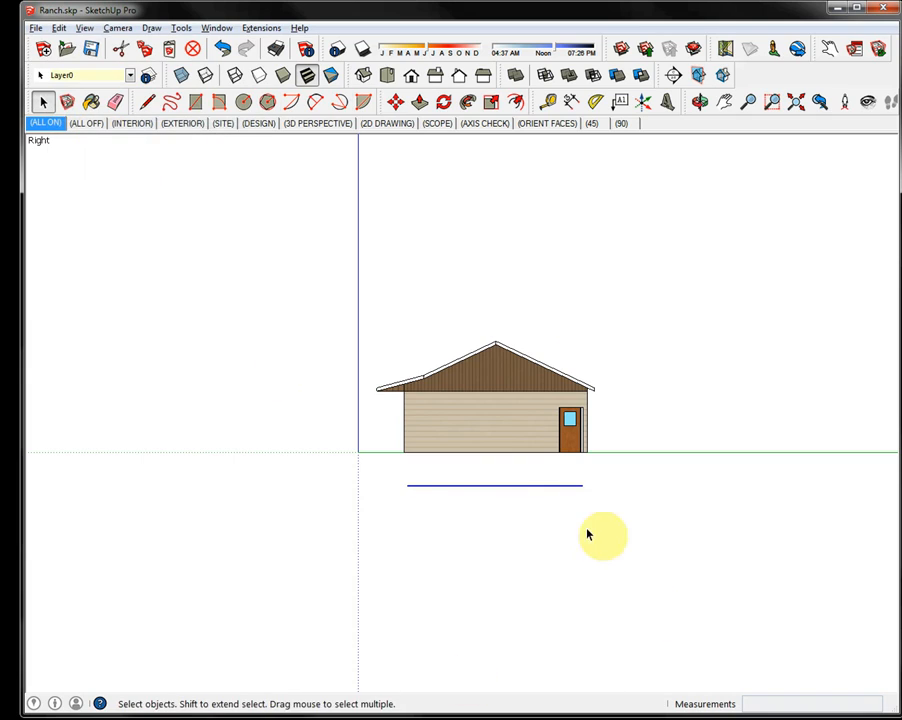
{"action": "middle_click_drag", "start_coordinate": [543, 573], "coordinate": [397, 512]}
{"action": "scroll", "coordinate": [364, 458], "scroll_direction": "up", "scroll_amount": 4}
{"action": "middle_click_drag", "start_coordinate": [364, 458], "coordinate": [570, 525]}
{"action": "scroll", "coordinate": [515, 437], "scroll_direction": "up", "scroll_amount": 6}
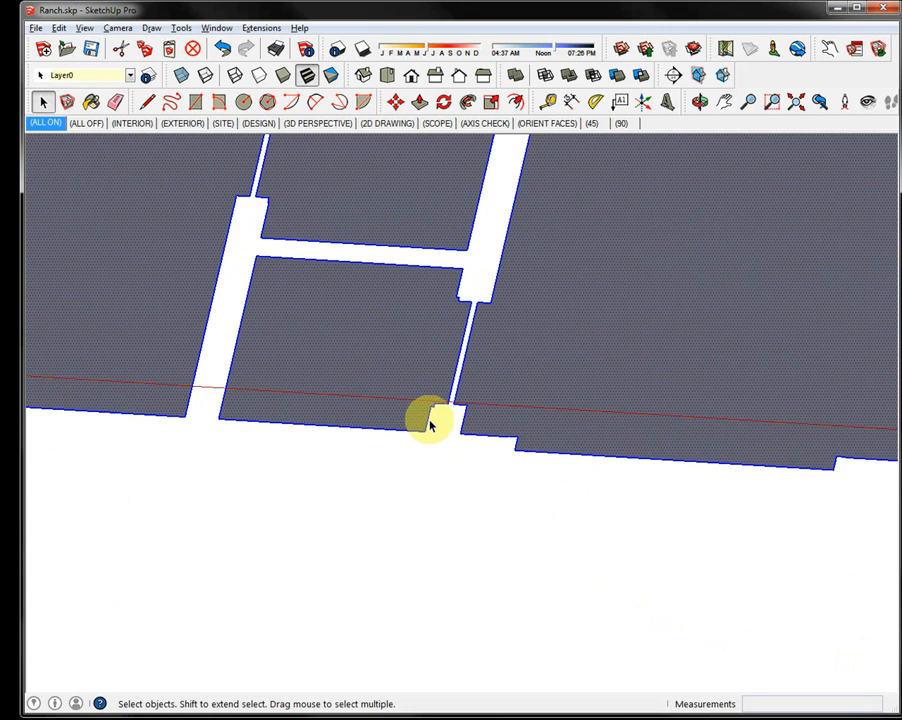
{"action": "scroll", "coordinate": [430, 415], "scroll_direction": "up", "scroll_amount": 4}
{"action": "scroll", "coordinate": [462, 420], "scroll_direction": "down", "scroll_amount": 6}
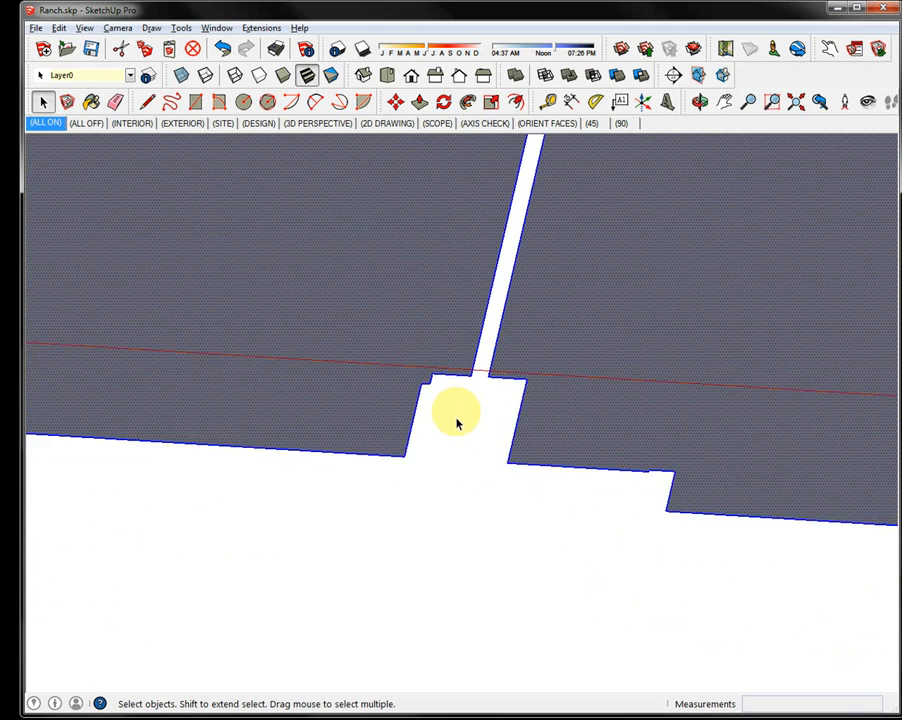
{"action": "scroll", "coordinate": [338, 425], "scroll_direction": "down", "scroll_amount": 8}
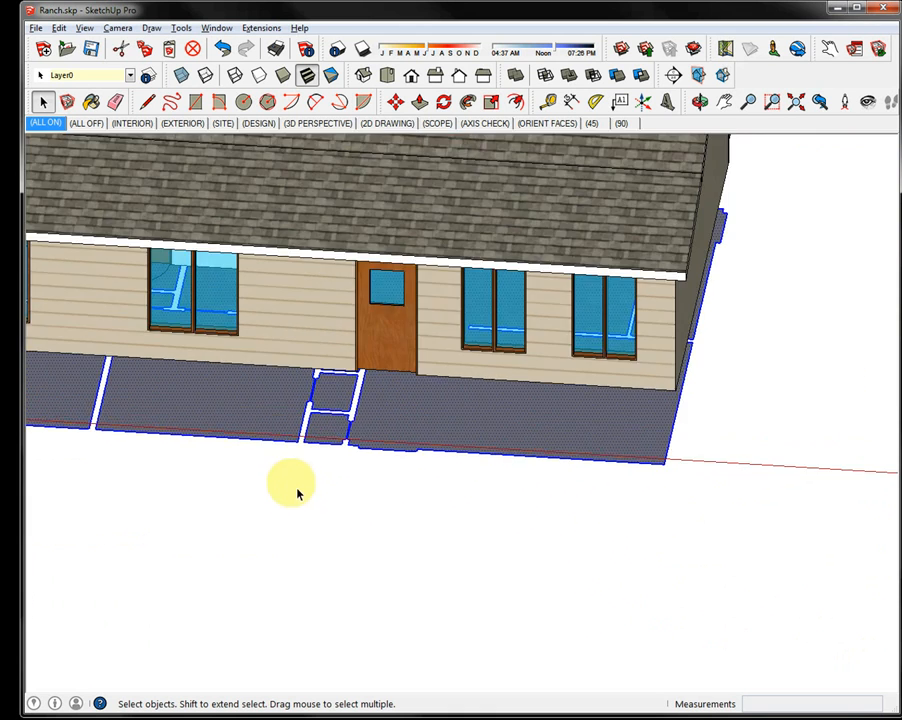
{"action": "scroll", "coordinate": [565, 527], "scroll_direction": "up", "scroll_amount": 2}
{"action": "scroll", "coordinate": [565, 527], "scroll_direction": "up", "scroll_amount": 5}
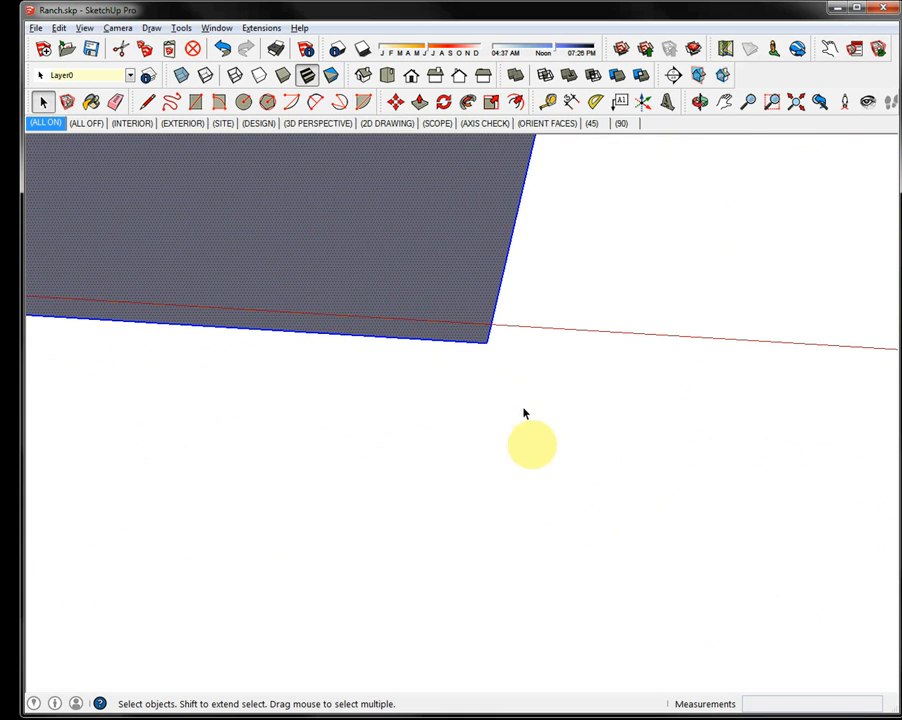
{"action": "left_click", "coordinate": [513, 477]}
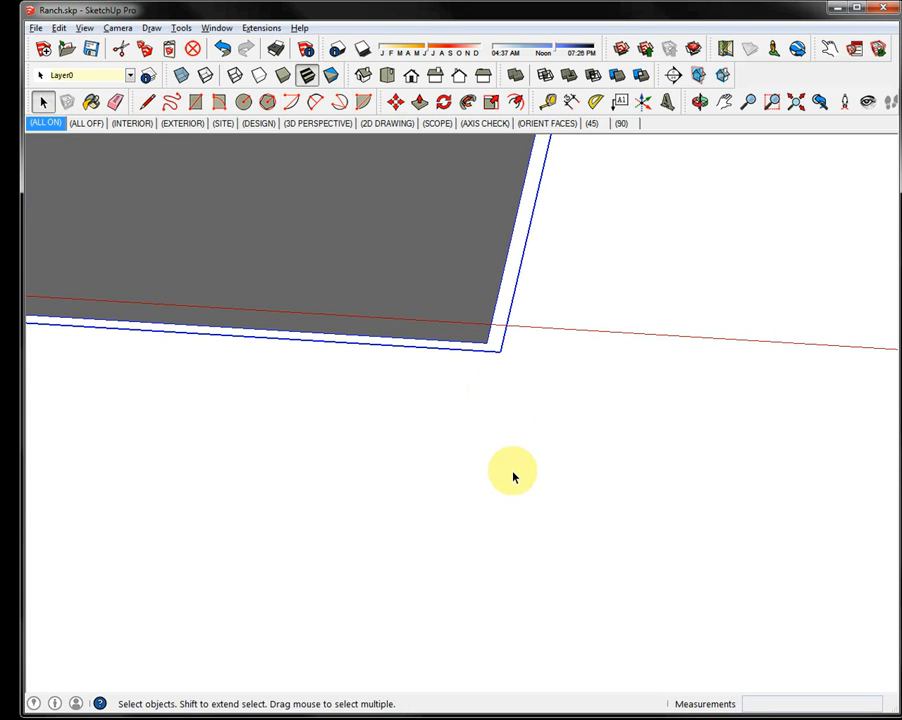
Move the floor group straight up from its front corner to the base of the exterior walls and check its underside.
{"action": "scroll", "coordinate": [494, 344], "scroll_direction": "down", "scroll_amount": 1}
{"action": "scroll", "coordinate": [494, 348], "scroll_direction": "down", "scroll_amount": 1}
{"action": "scroll", "coordinate": [491, 346], "scroll_direction": "up", "scroll_amount": 2}
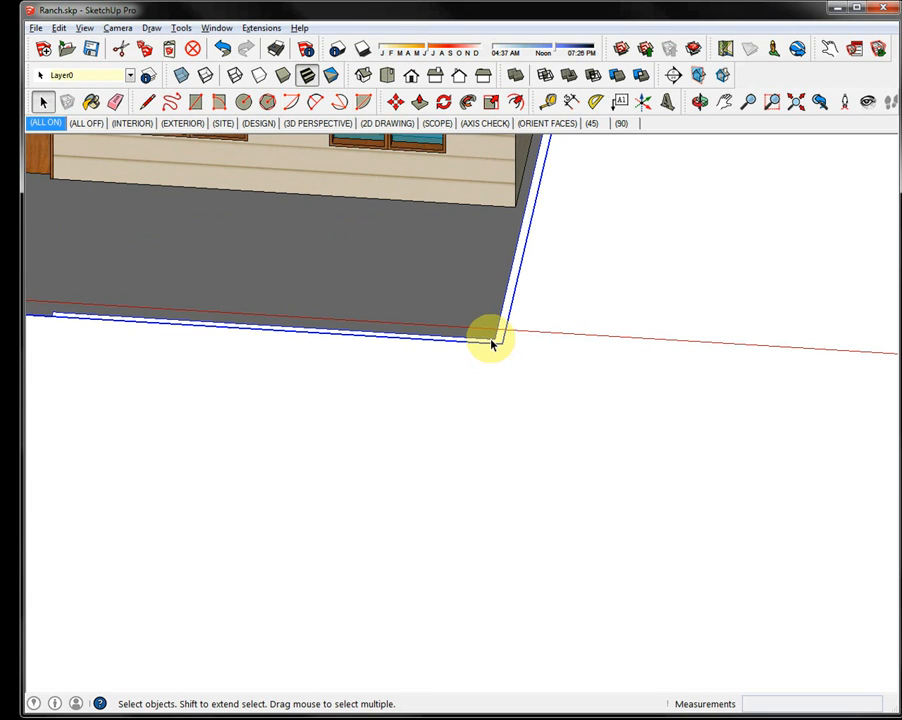
{"action": "key", "text": "m"}
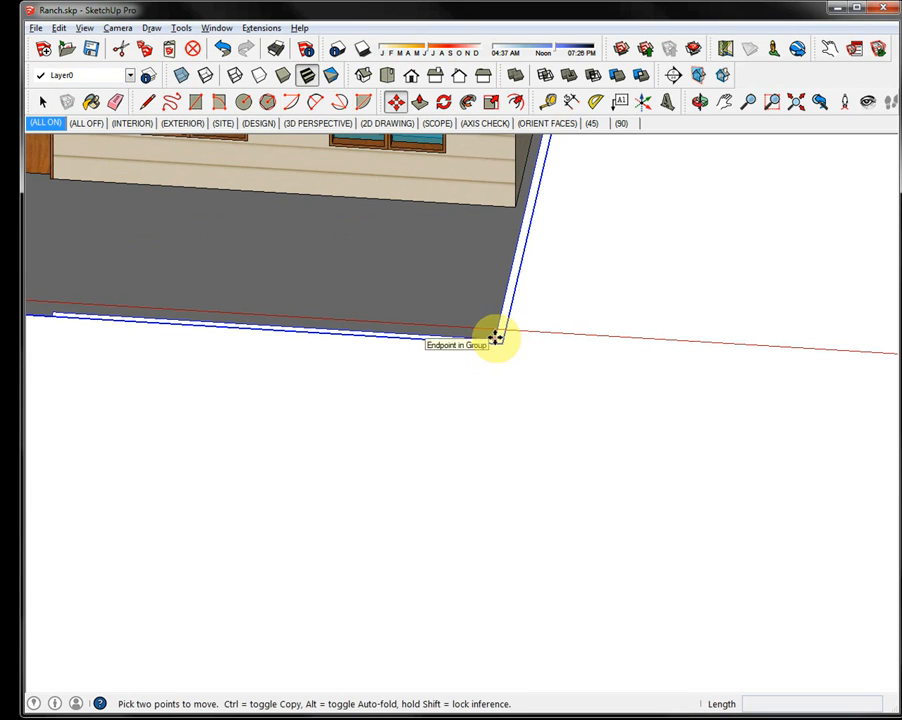
{"action": "left_click", "coordinate": [494, 337]}
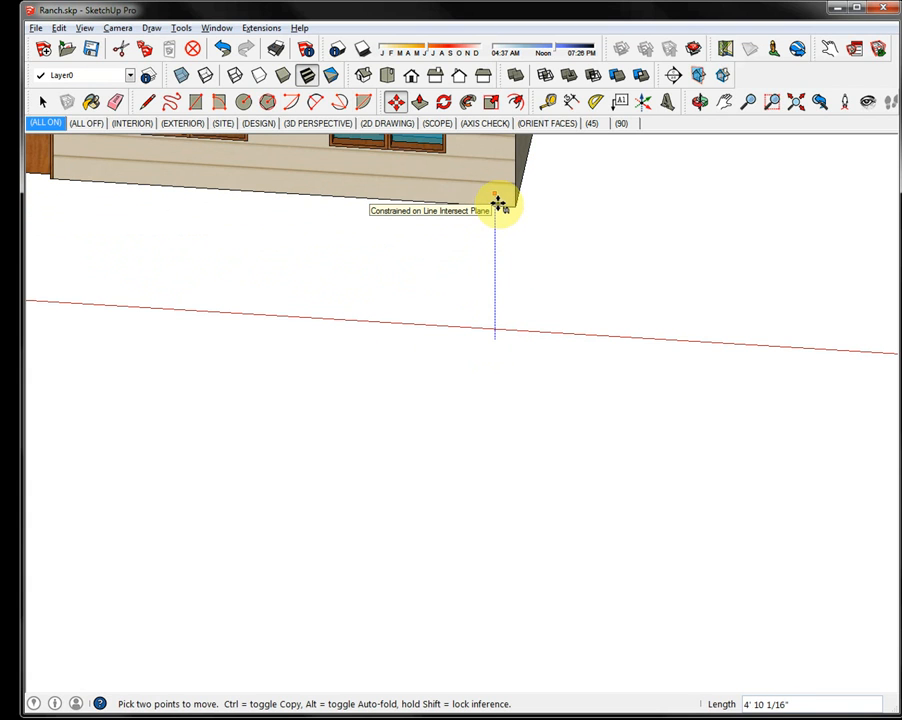
{"action": "left_click", "coordinate": [498, 203]}
{"action": "middle_click_drag", "start_coordinate": [465, 292], "coordinate": [548, 6]}
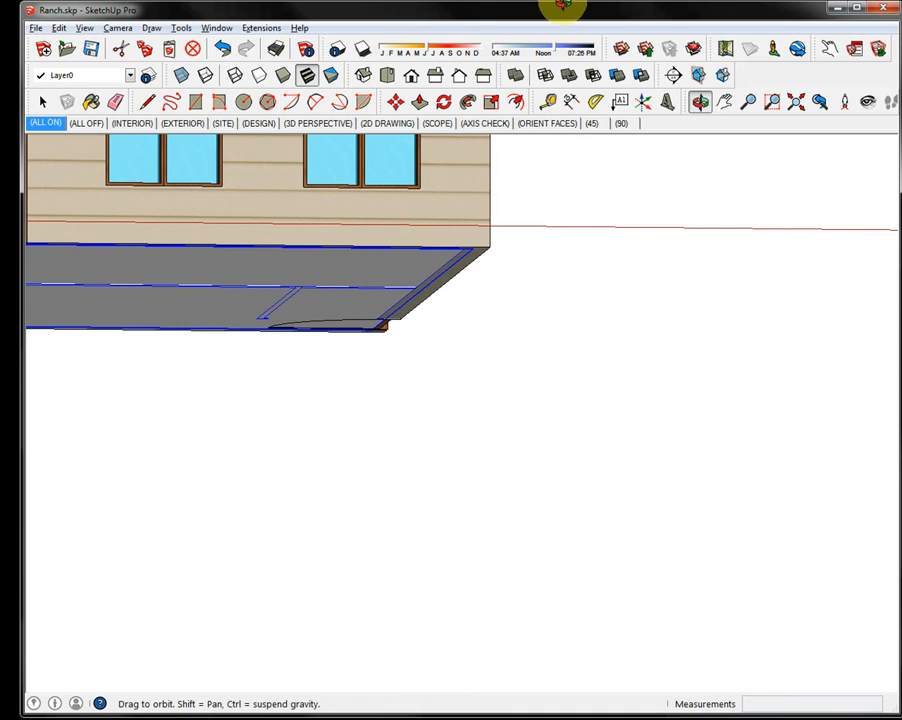
{"action": "scroll", "coordinate": [460, 330], "scroll_direction": "up", "scroll_amount": 2}
{"action": "scroll", "coordinate": [485, 315], "scroll_direction": "up", "scroll_amount": 1}
{"action": "mouse_move", "coordinate": [485, 315]}
{"action": "middle_mouse_down"}
{"action": "mouse_move", "coordinate": [435, 232]}
{"action": "mouse_move", "coordinate": [419, 226]}
{"action": "mouse_move", "coordinate": [430, 233]}
{"action": "mouse_move", "coordinate": [405, 318]}
{"action": "mouse_move", "coordinate": [358, 278]}
{"action": "mouse_move", "coordinate": [397, 197]}
{"action": "mouse_move", "coordinate": [477, 207]}
{"action": "mouse_move", "coordinate": [529, 231]}
{"action": "mouse_move", "coordinate": [596, 288]}
{"action": "mouse_move", "coordinate": [477, 332]}
{"action": "middle_mouse_up"}
{"action": "scroll", "coordinate": [339, 356], "scroll_direction": "down", "scroll_amount": 2}
{"action": "middle_click_drag", "start_coordinate": [339, 356], "coordinate": [316, 216]}
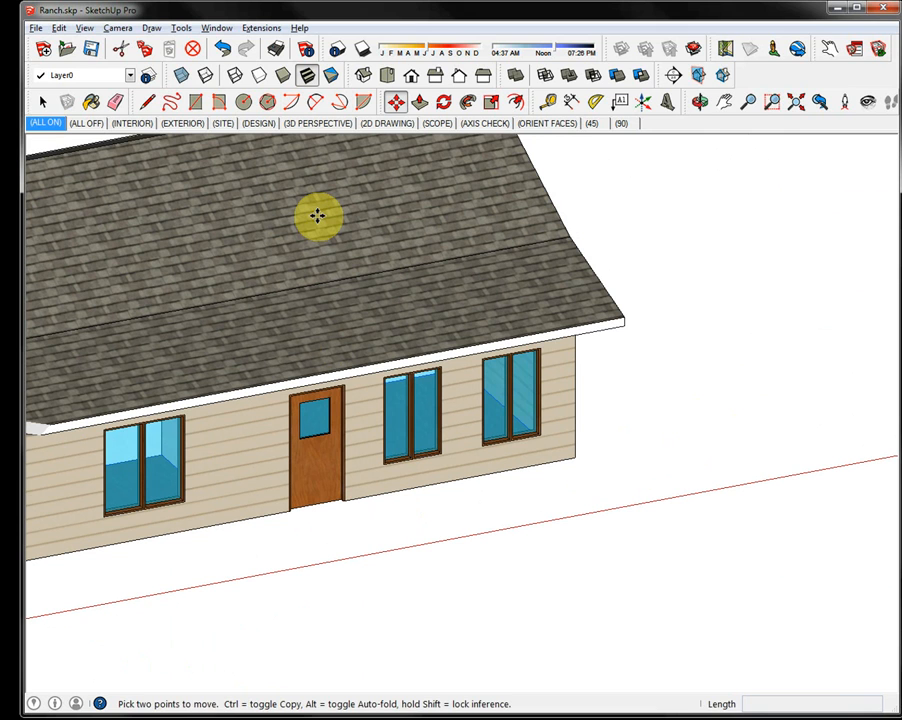
Hide the roof to expose the interior of the house.
{"action": "key", "text": "space"}
{"action": "left_click", "coordinate": [307, 251]}
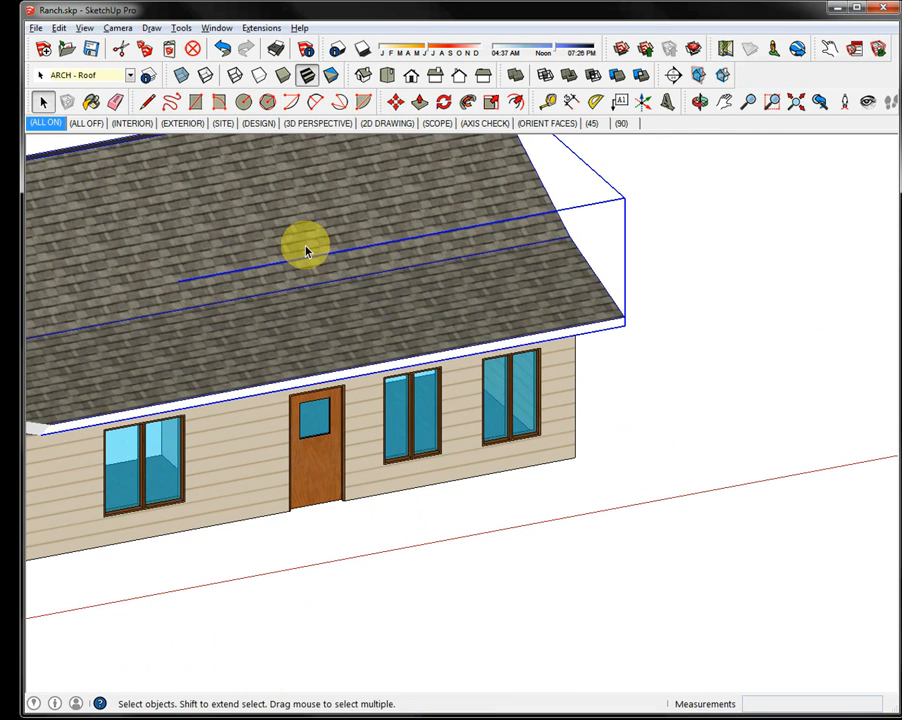
{"action": "right_click", "coordinate": [307, 251]}
{"action": "left_click", "coordinate": [348, 286]}
{"action": "middle_click_drag", "start_coordinate": [324, 234], "coordinate": [420, 464]}
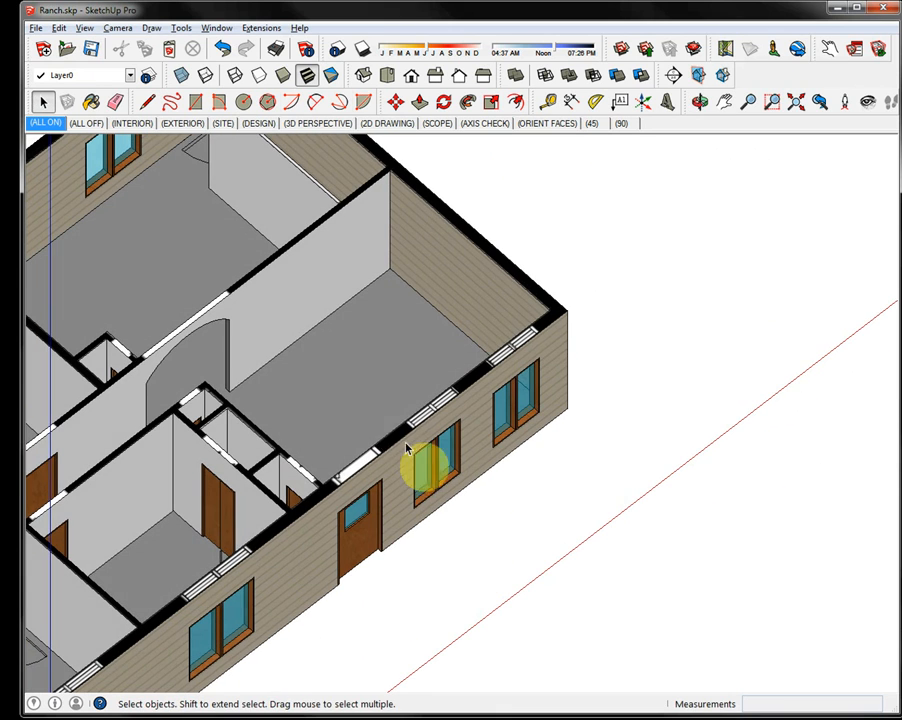
Open the floor group and select the living area, bathroom and bedroom floor faces in turn to check that each is separate.
{"action": "double_click", "coordinate": [345, 367]}
{"action": "left_click", "coordinate": [345, 368]}
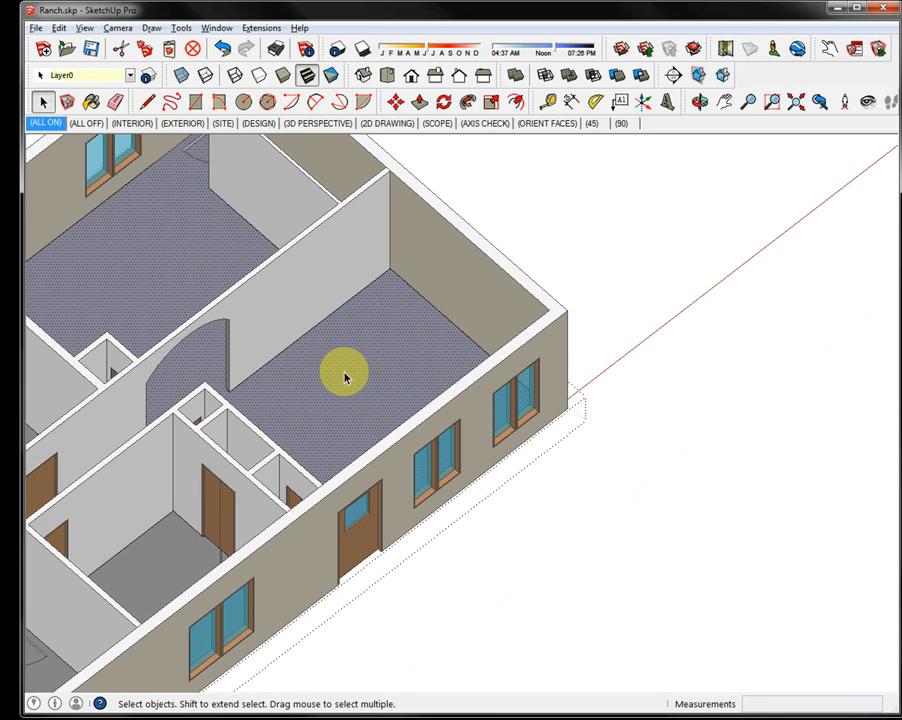
{"action": "mouse_move", "coordinate": [366, 244]}
{"action": "middle_mouse_down"}
{"action": "mouse_move", "coordinate": [432, 354]}
{"action": "mouse_move", "coordinate": [546, 342]}
{"action": "mouse_move", "coordinate": [547, 383]}
{"action": "mouse_move", "coordinate": [455, 423]}
{"action": "middle_mouse_up"}
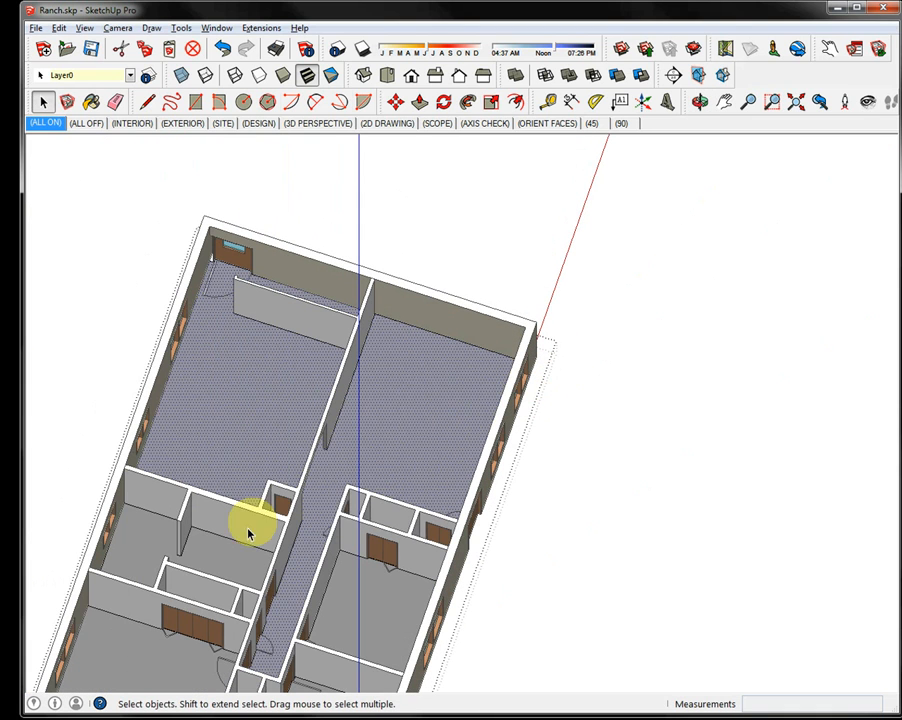
{"action": "left_click", "coordinate": [157, 550]}
{"action": "left_click", "coordinate": [305, 598]}
{"action": "left_click", "coordinate": [381, 620]}
{"action": "scroll", "coordinate": [365, 580], "scroll_direction": "down", "scroll_amount": 5}
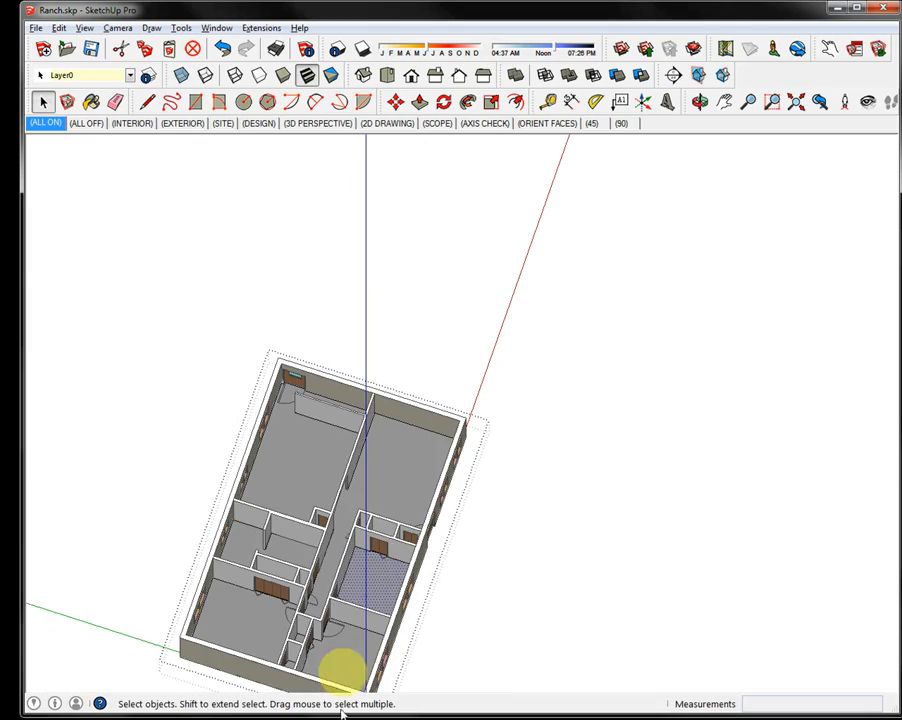
{"action": "scroll", "coordinate": [340, 600], "scroll_direction": "up", "scroll_amount": 6}
{"action": "mouse_move", "coordinate": [357, 294]}
{"action": "middle_mouse_down"}
{"action": "mouse_move", "coordinate": [358, 312]}
{"action": "mouse_move", "coordinate": [286, 366]}
{"action": "mouse_move", "coordinate": [623, 462]}
{"action": "mouse_move", "coordinate": [471, 475]}
{"action": "mouse_move", "coordinate": [413, 298]}
{"action": "mouse_move", "coordinate": [419, 278]}
{"action": "mouse_move", "coordinate": [524, 330]}
{"action": "mouse_move", "coordinate": [479, 340]}
{"action": "middle_mouse_up"}
{"action": "scroll", "coordinate": [476, 370], "scroll_direction": "down", "scroll_amount": 6}
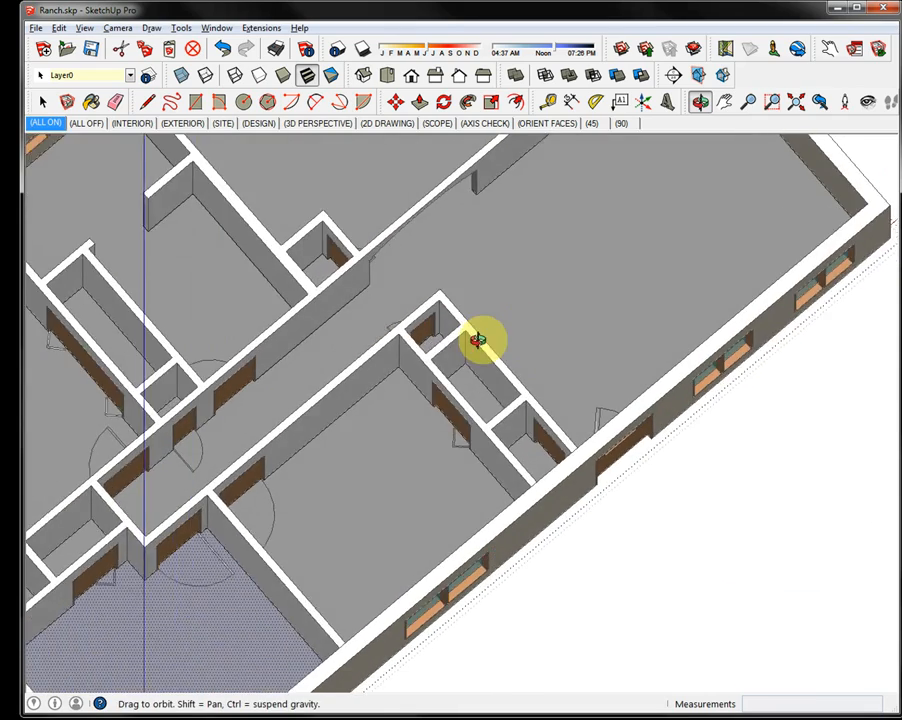
{"action": "mouse_move", "coordinate": [700, 578]}
{"action": "middle_mouse_down"}
{"action": "mouse_move", "coordinate": [581, 416]}
{"action": "mouse_move", "coordinate": [511, 226]}
{"action": "mouse_move", "coordinate": [556, 554]}
{"action": "middle_mouse_up"}
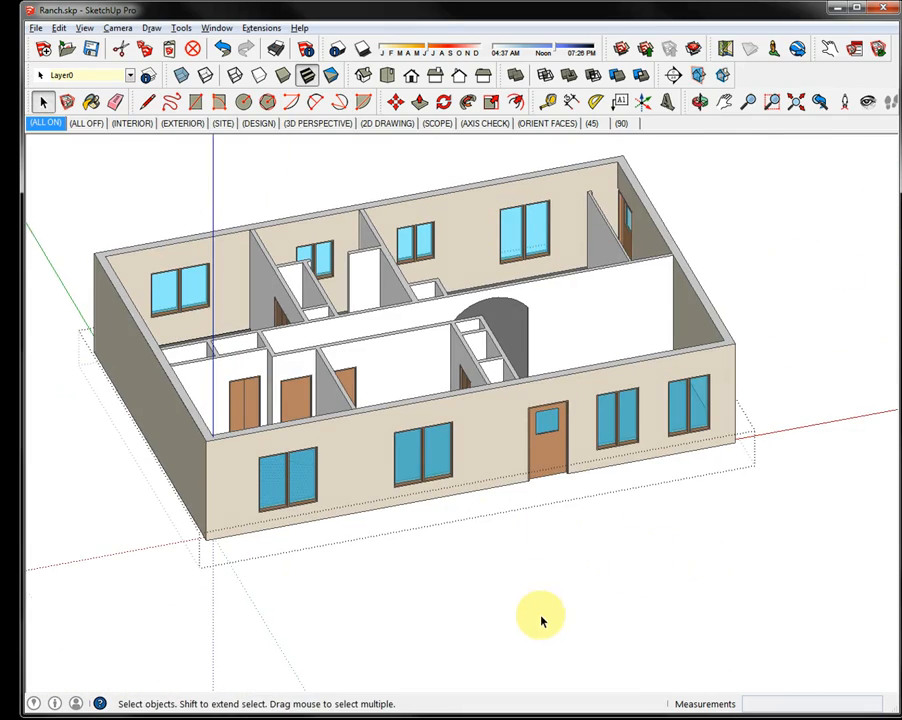
Close the floor group, select it from below and assign it to the ARCH - Furniture layer.
{"action": "left_click", "coordinate": [508, 585]}
{"action": "middle_click_drag", "start_coordinate": [423, 560], "coordinate": [590, 420]}
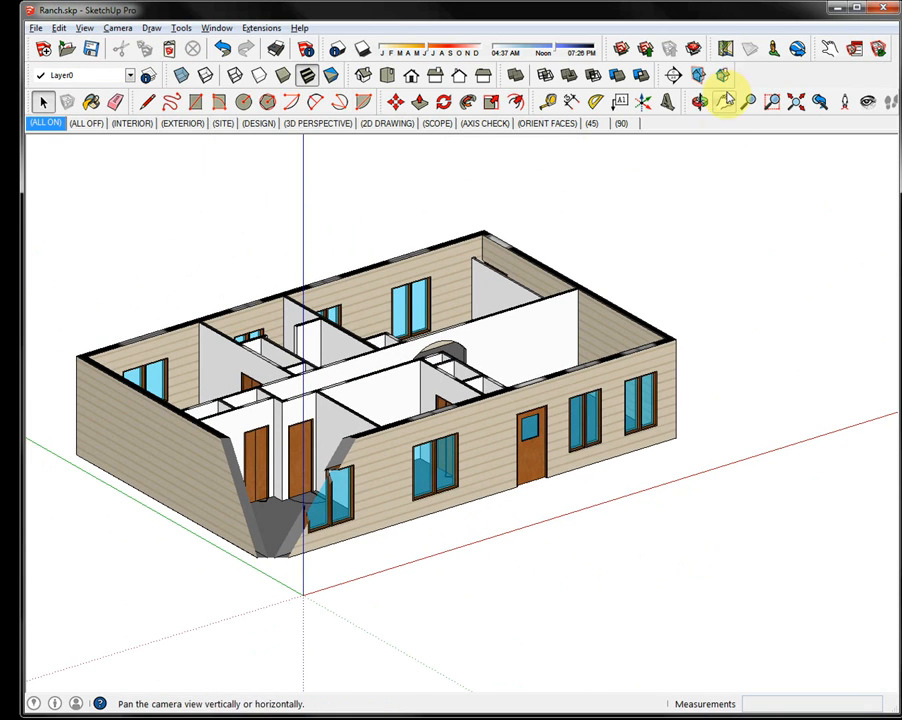
{"action": "left_click", "coordinate": [795, 104]}
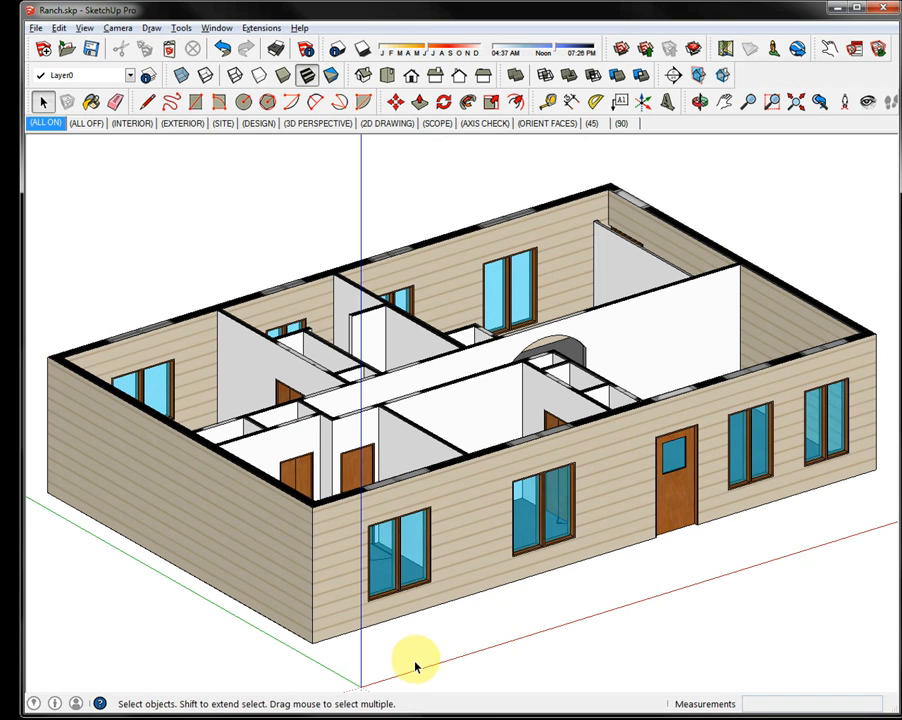
{"action": "middle_click_drag", "start_coordinate": [598, 552], "coordinate": [601, 203]}
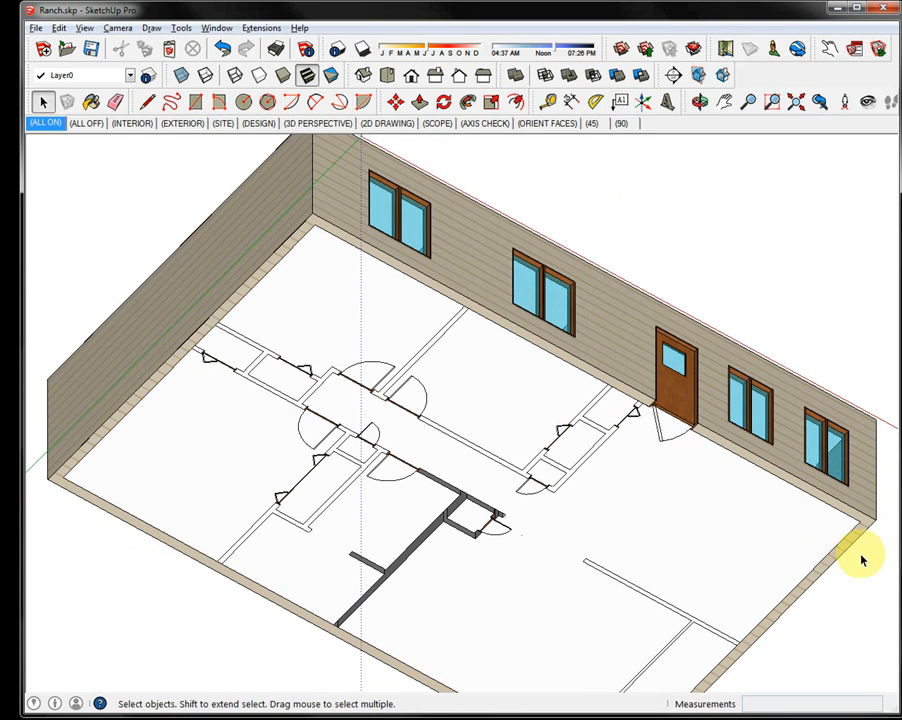
{"action": "middle_click_drag", "start_coordinate": [870, 601], "coordinate": [699, 439]}
{"action": "left_click", "coordinate": [699, 441]}
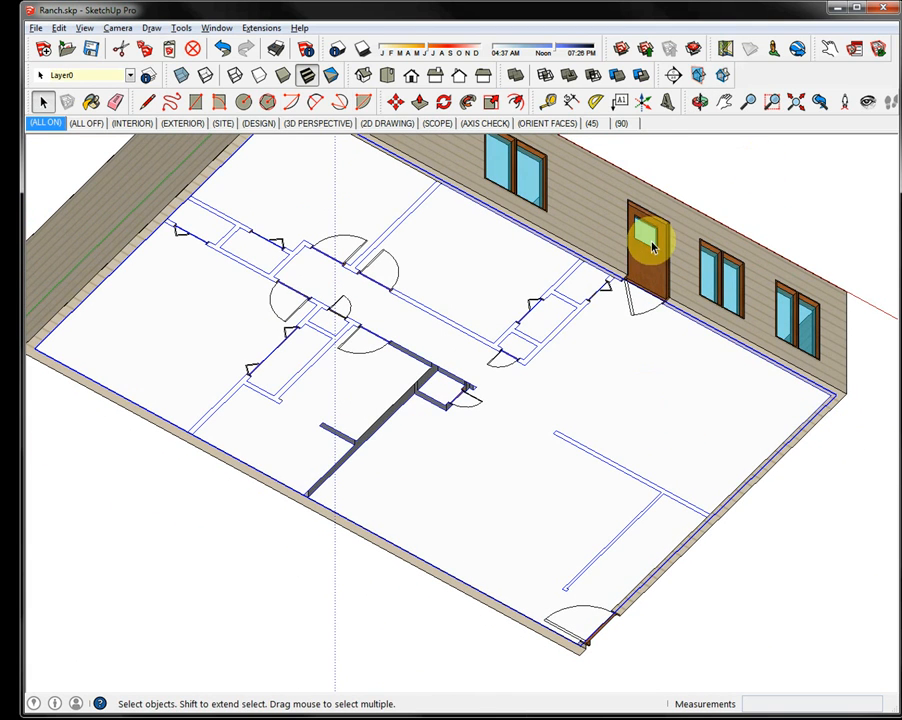
{"action": "key", "text": "d"}
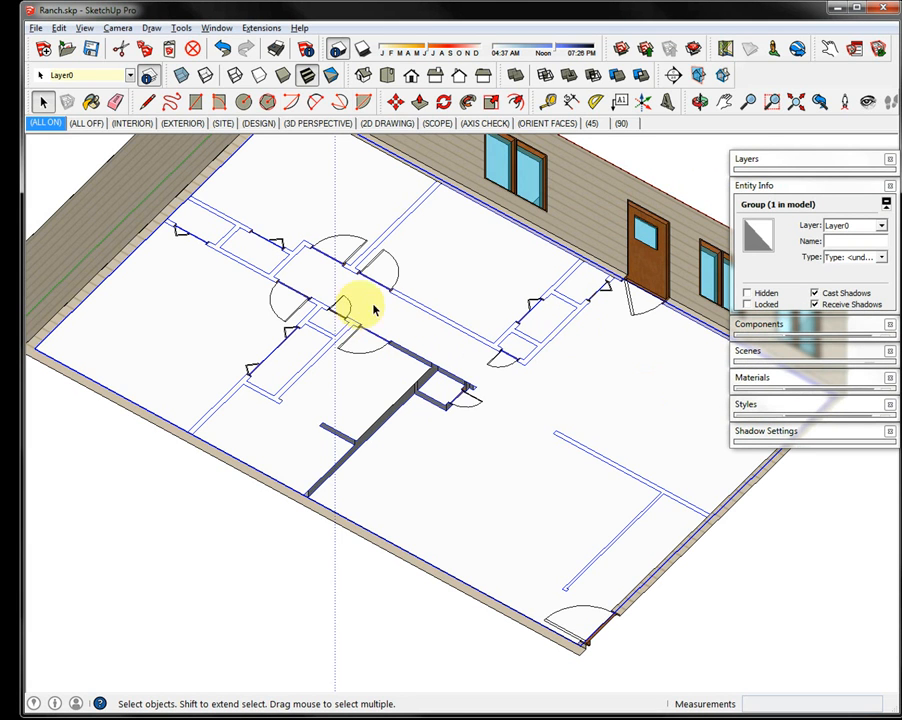
{"action": "left_click", "coordinate": [883, 228]}
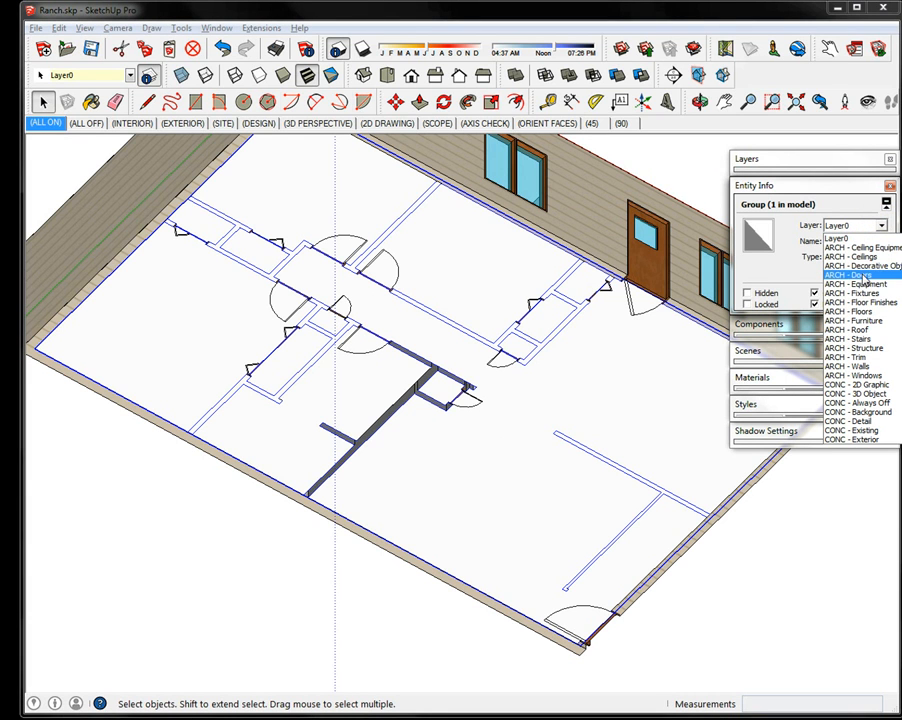
{"action": "left_click", "coordinate": [860, 312]}
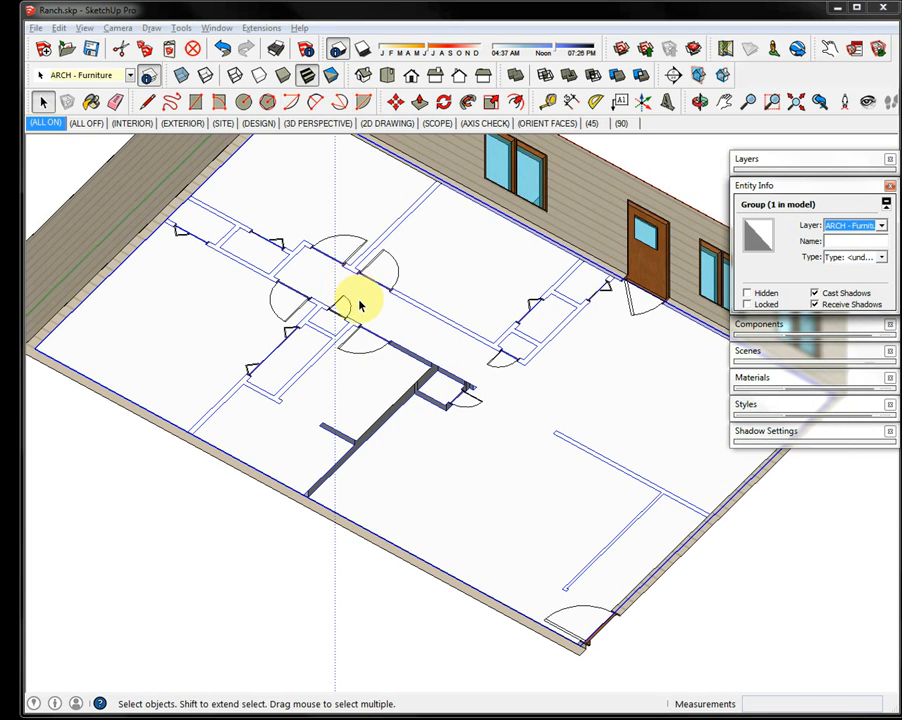
Draw a rectangle about 42' by 26' 10" across the underside of the exterior walls, from corner to opposite corner.
{"action": "scroll", "coordinate": [356, 298], "scroll_direction": "down", "scroll_amount": 5}
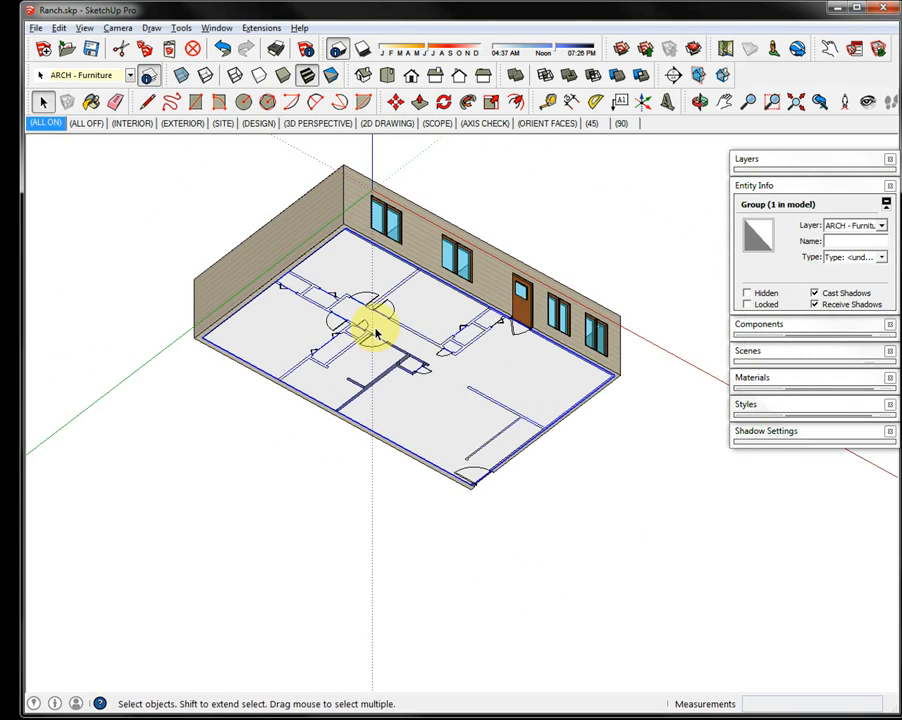
{"action": "scroll", "coordinate": [370, 330], "scroll_direction": "up", "scroll_amount": 3}
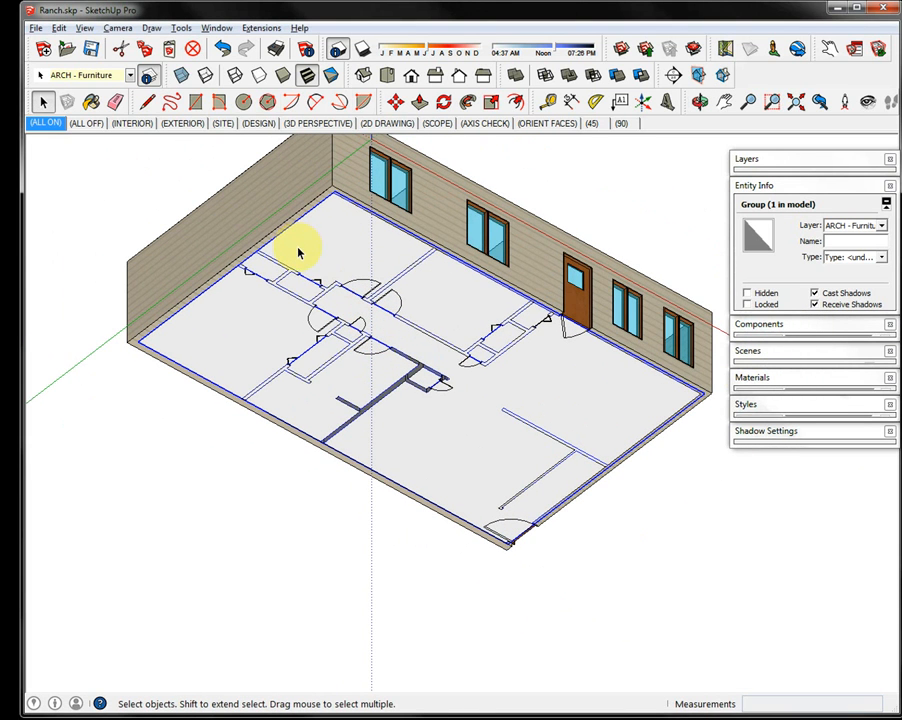
{"action": "key", "text": "r"}
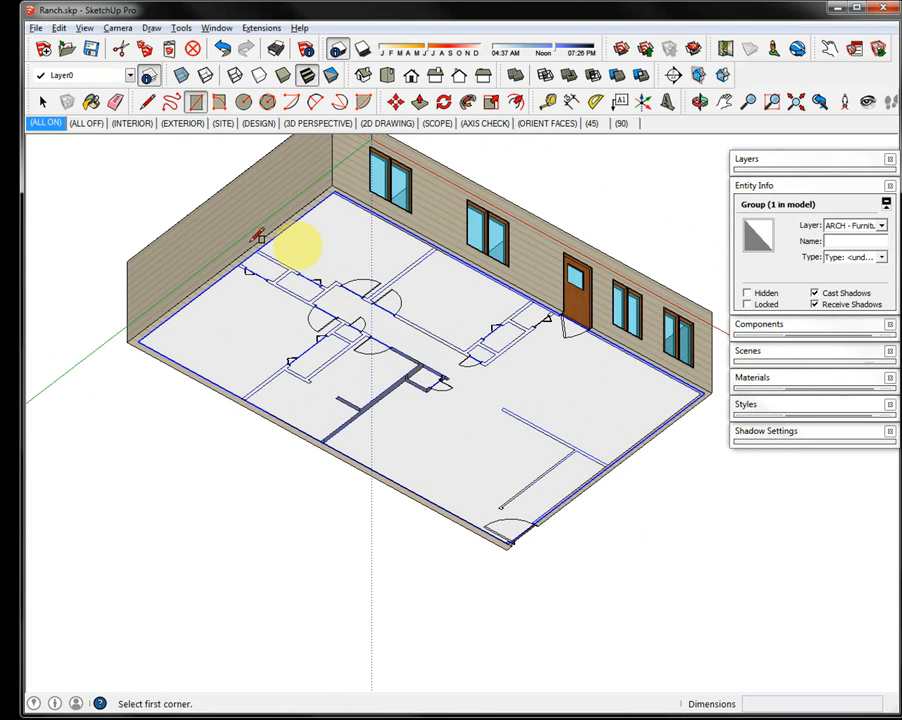
{"action": "left_click", "coordinate": [333, 186]}
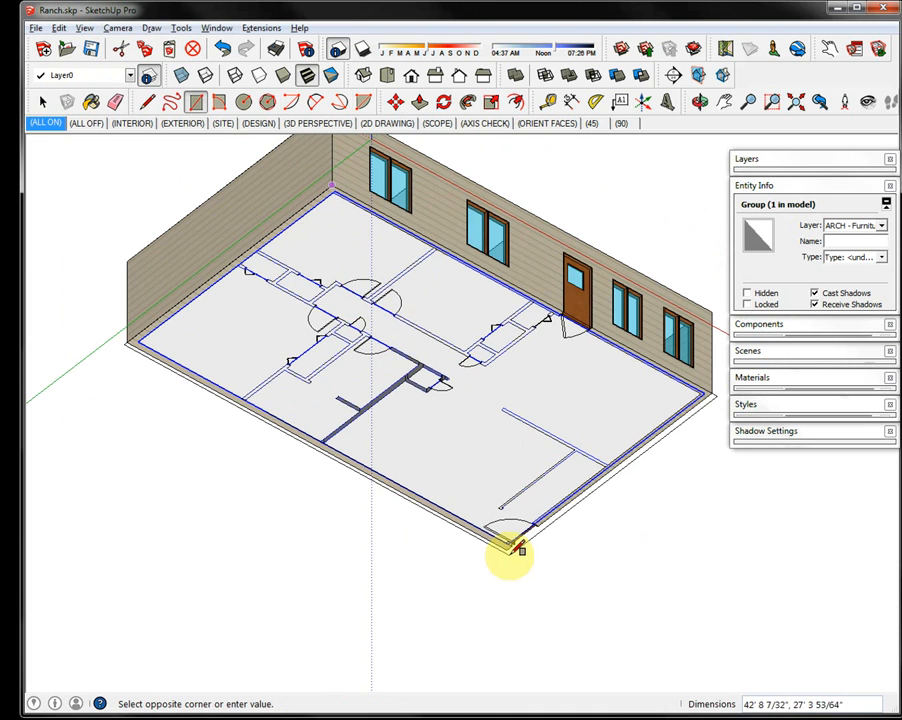
{"action": "left_click", "coordinate": [517, 545]}
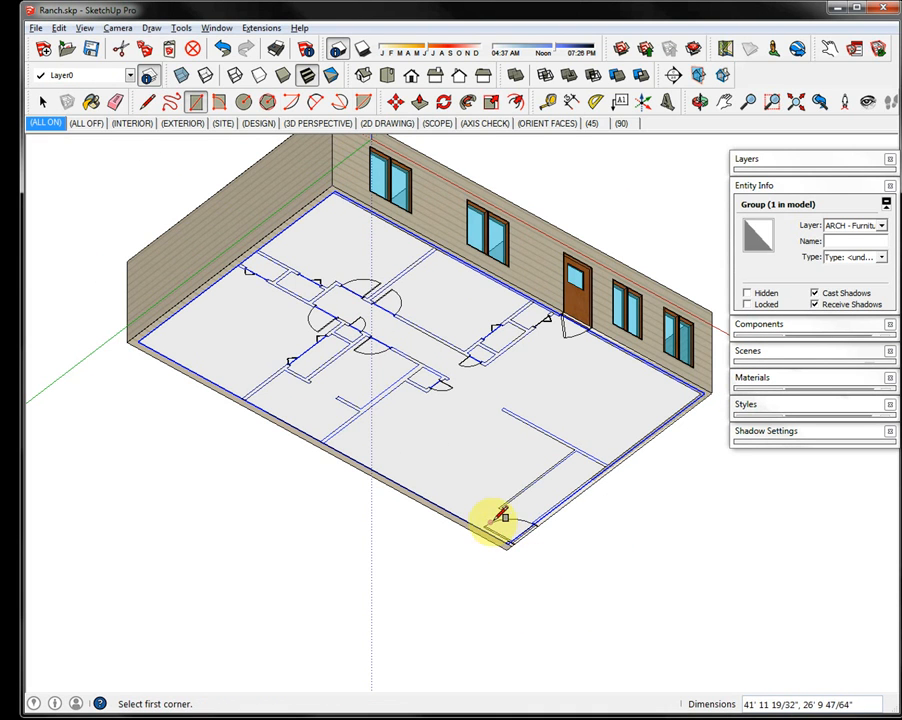
Push/Pull the rectangle under the house 4' downward to form a foundation block and view it from the front.
{"action": "key", "text": "p"}
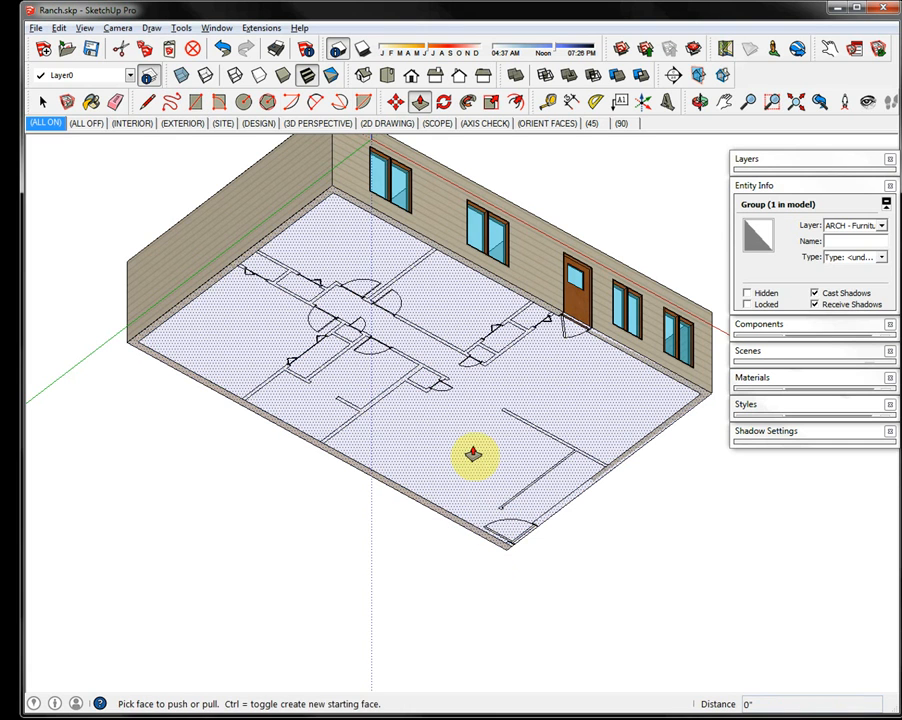
{"action": "left_click", "coordinate": [464, 422]}
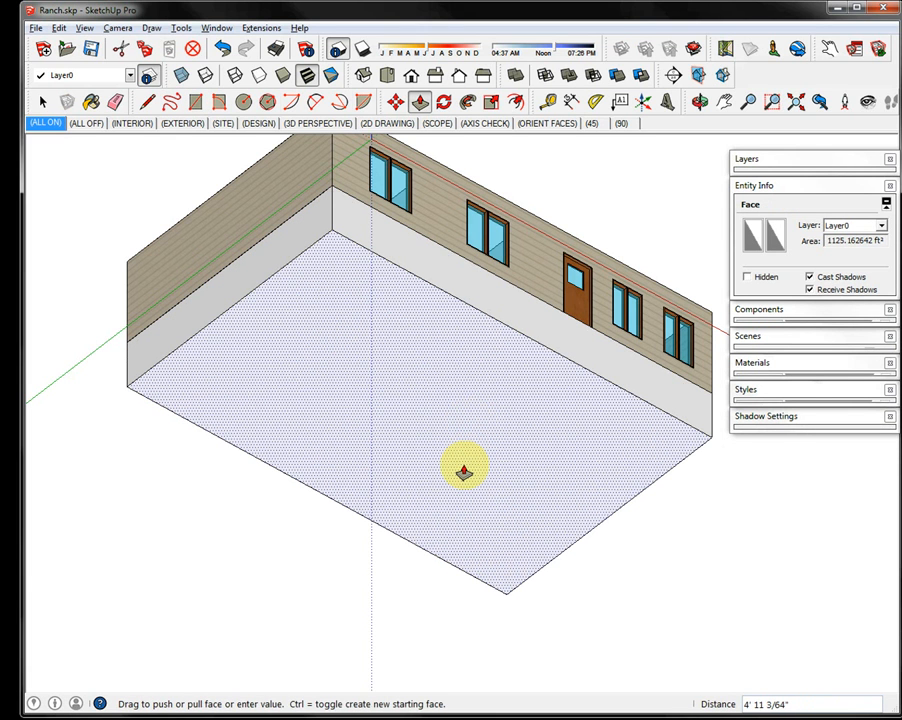
{"action": "left_click", "coordinate": [464, 472]}
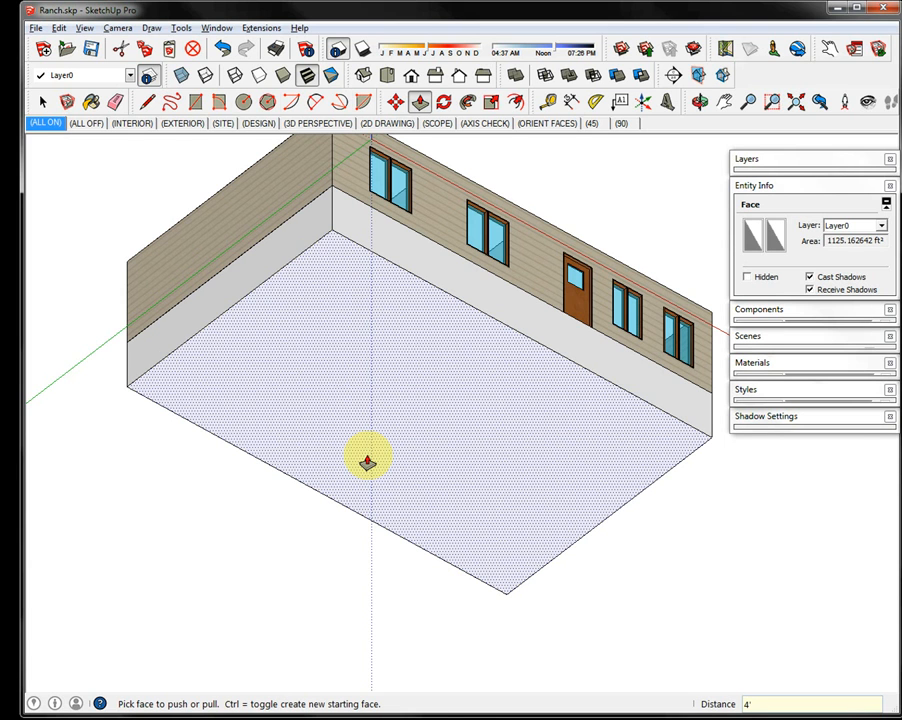
{"action": "left_click", "coordinate": [367, 462]}
{"action": "key", "text": "o"}
{"action": "left_click_drag", "start_coordinate": [451, 460], "coordinate": [355, 632]}
{"action": "middle_click_drag", "start_coordinate": [355, 633], "coordinate": [258, 710]}
{"action": "left_click", "coordinate": [513, 517]}
{"action": "middle_click_drag", "start_coordinate": [508, 522], "coordinate": [367, 577]}
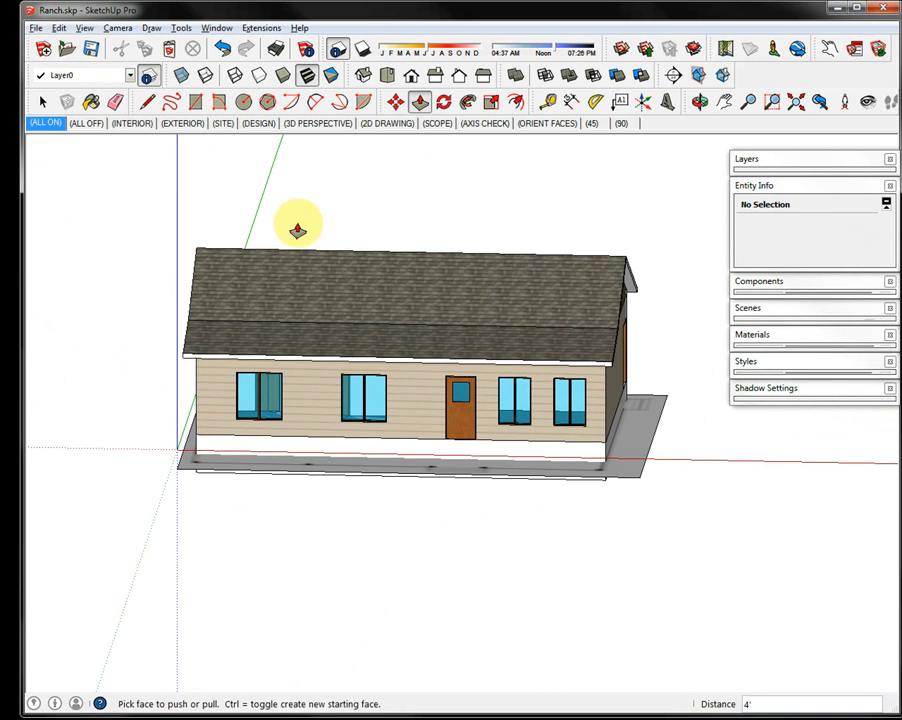
Raise the underside of the foundation block by 2' with Push/Pull.
{"action": "middle_click_drag", "start_coordinate": [513, 521], "coordinate": [624, 455]}
{"action": "scroll", "coordinate": [233, 471], "scroll_direction": "up", "scroll_amount": 5}
{"action": "scroll", "coordinate": [233, 471], "scroll_direction": "down", "scroll_amount": 6}
{"action": "middle_click_drag", "start_coordinate": [280, 524], "coordinate": [296, 483]}
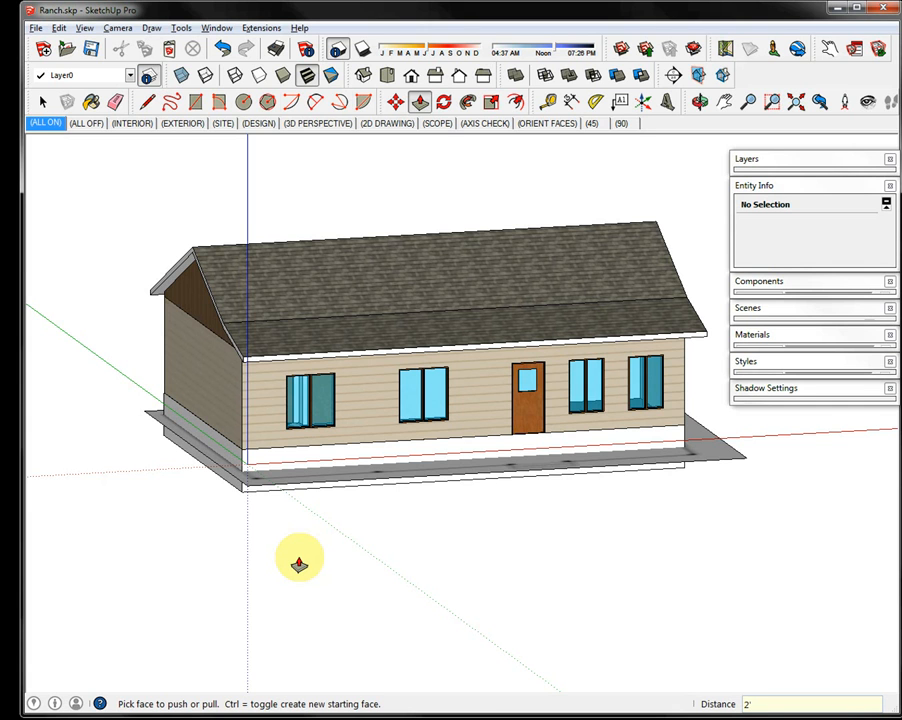
{"action": "middle_click_drag", "start_coordinate": [382, 499], "coordinate": [278, 471]}
{"action": "left_click_drag", "start_coordinate": [278, 471], "coordinate": [253, 437]}
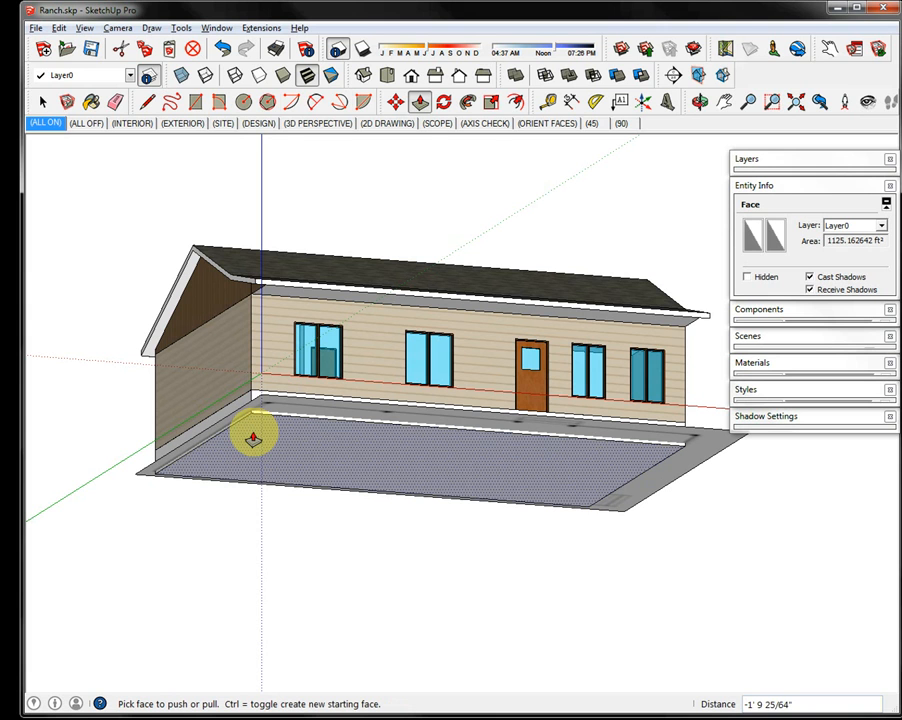
{"action": "left_click", "coordinate": [253, 437]}
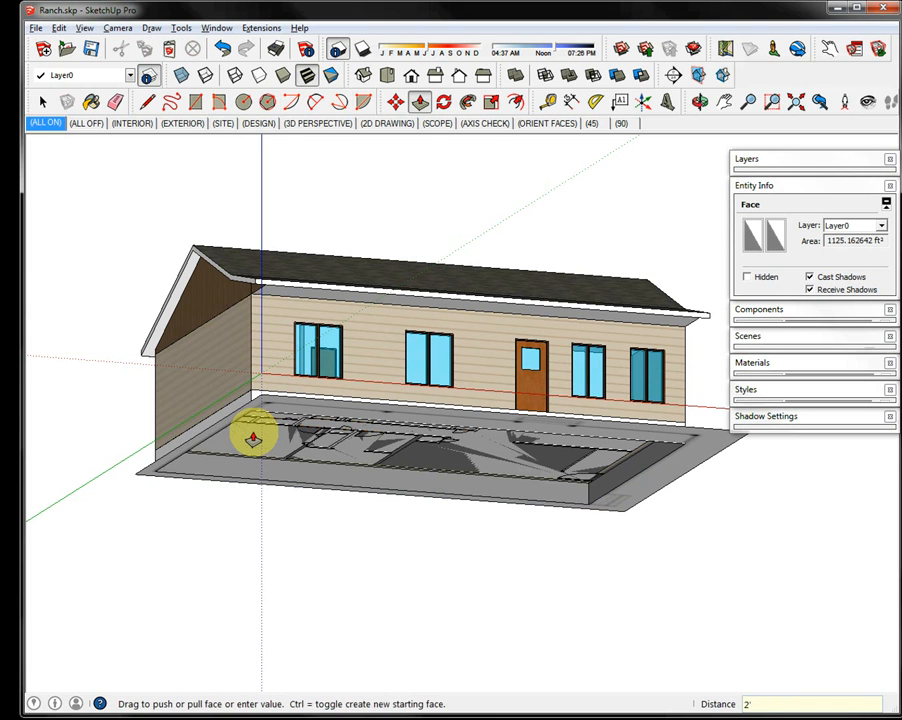
{"action": "middle_click_drag", "start_coordinate": [358, 446], "coordinate": [406, 594]}
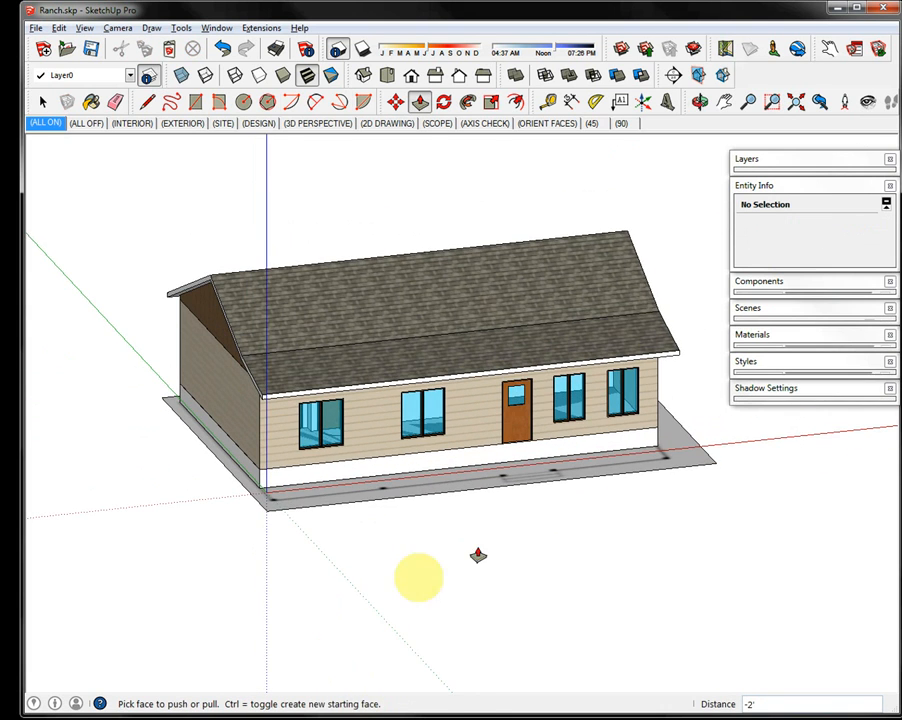
Draw a full-length rectangle 1' high along the upper half of the front foundation face.
{"action": "scroll", "coordinate": [334, 500], "scroll_direction": "up", "scroll_amount": 3}
{"action": "scroll", "coordinate": [423, 507], "scroll_direction": "down", "scroll_amount": 1}
{"action": "middle_click_drag", "start_coordinate": [423, 507], "coordinate": [350, 497]}
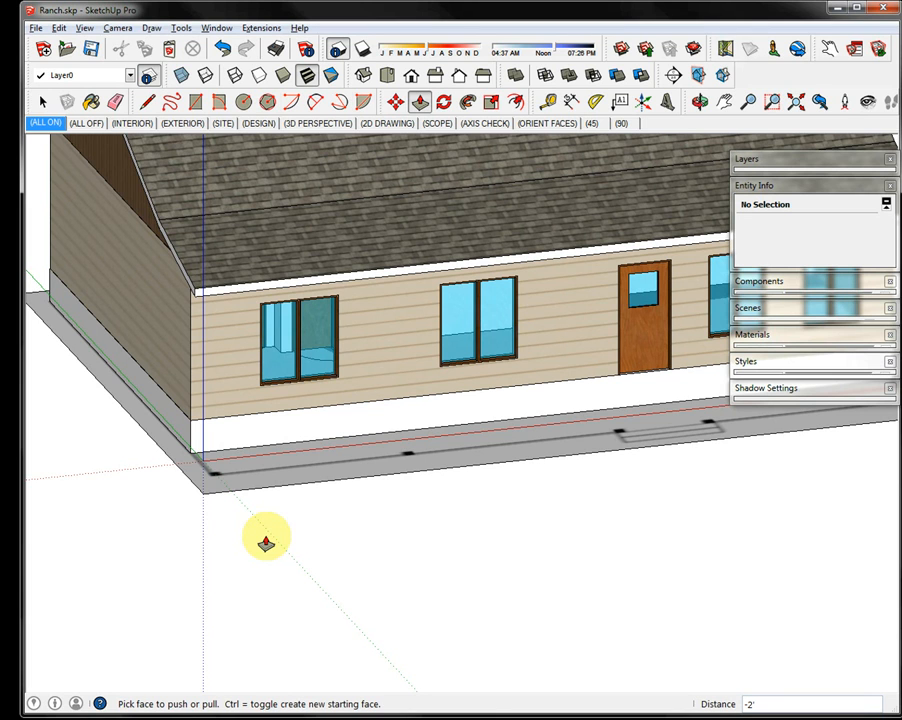
{"action": "key", "text": "r"}
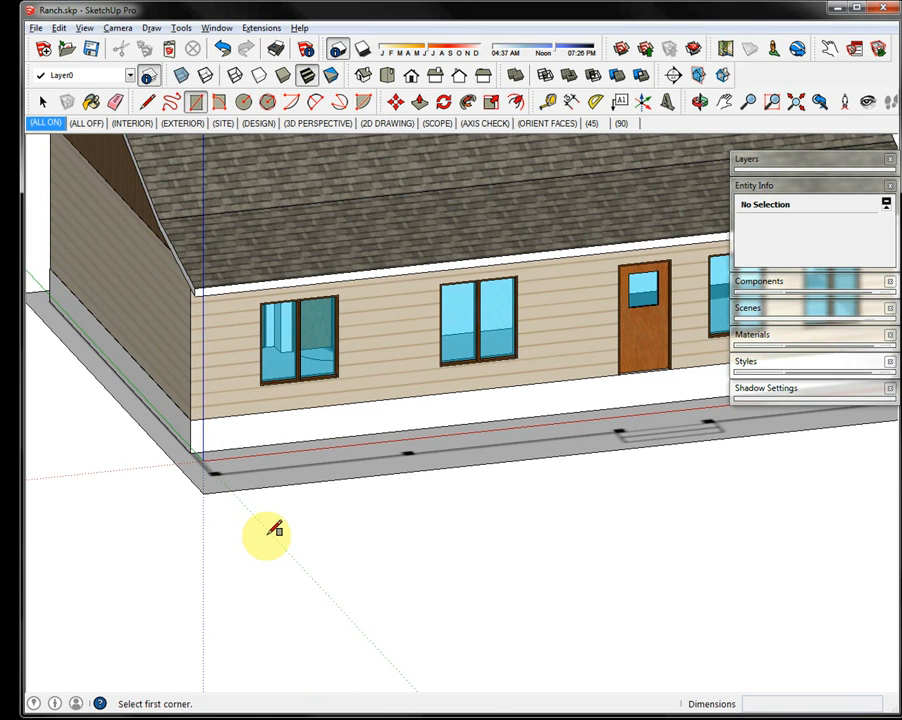
{"action": "left_click", "coordinate": [190, 419]}
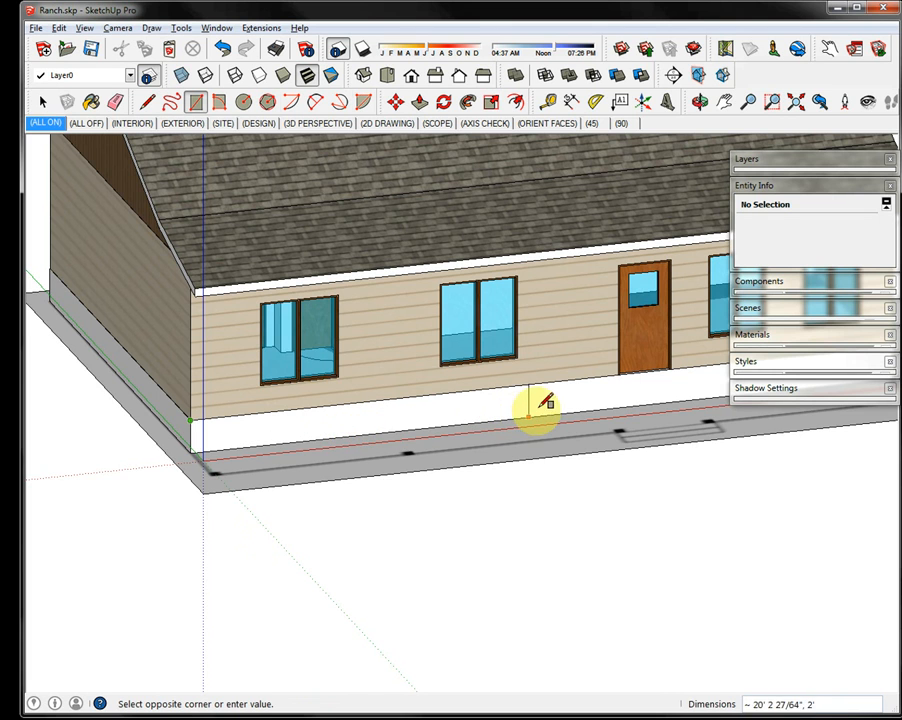
{"action": "middle_click_drag", "start_coordinate": [576, 403], "coordinate": [85, 463]}
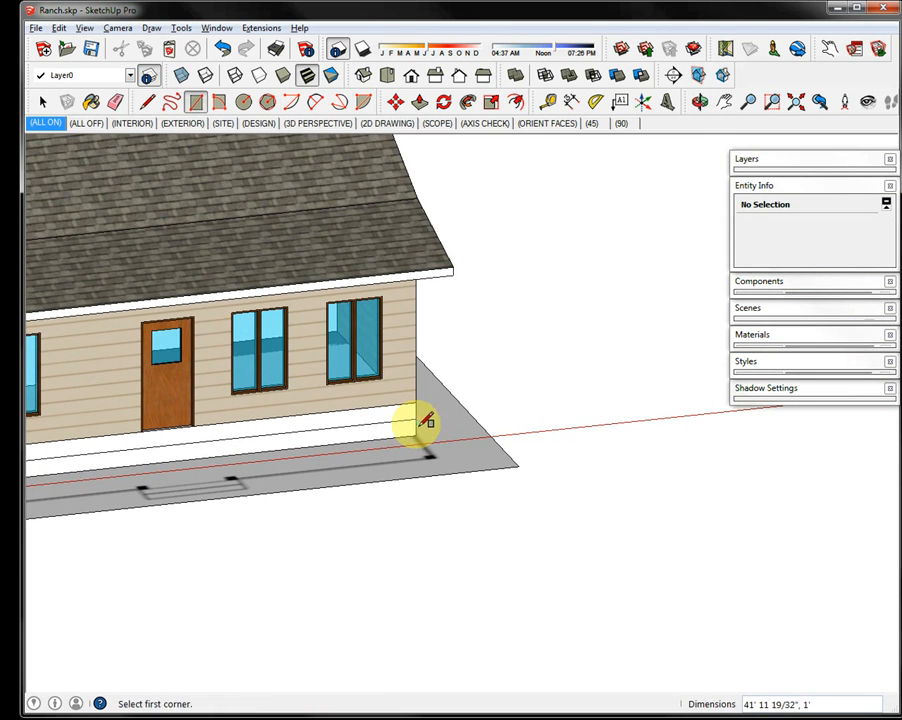
{"action": "scroll", "coordinate": [370, 495], "scroll_direction": "down", "scroll_amount": 3}
{"action": "scroll", "coordinate": [440, 495], "scroll_direction": "down", "scroll_amount": 1}
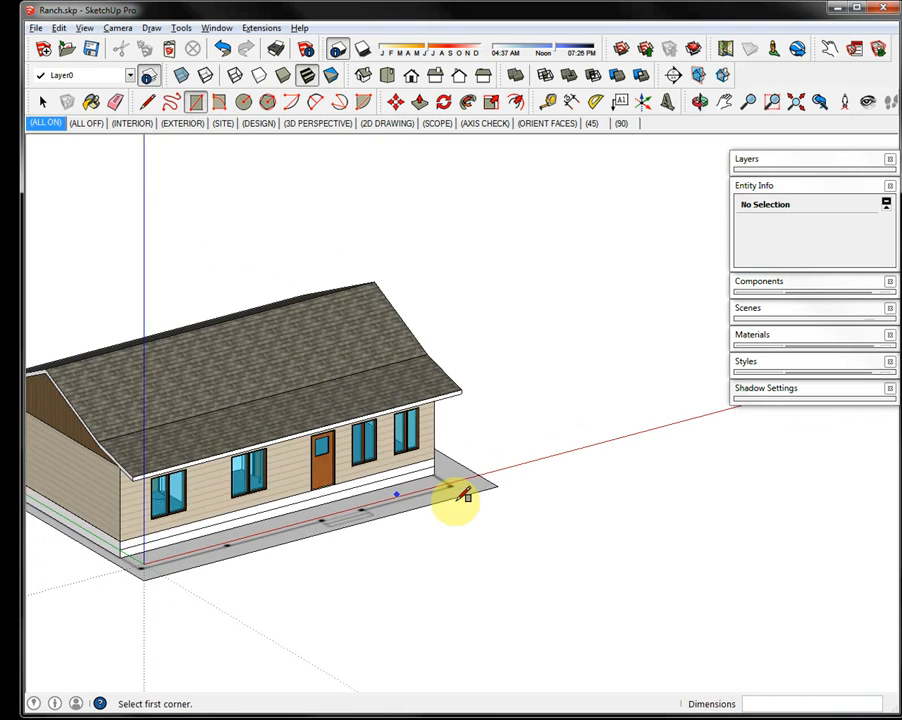
{"action": "scroll", "coordinate": [440, 430], "scroll_direction": "down", "scroll_amount": 2}
{"action": "scroll", "coordinate": [350, 445], "scroll_direction": "up", "scroll_amount": 2}
{"action": "scroll", "coordinate": [350, 445], "scroll_direction": "up", "scroll_amount": 1}
Try to pull the upper band of the front foundation face outward about 3' 3", and undo the pull and the band.
{"action": "key", "text": "p"}
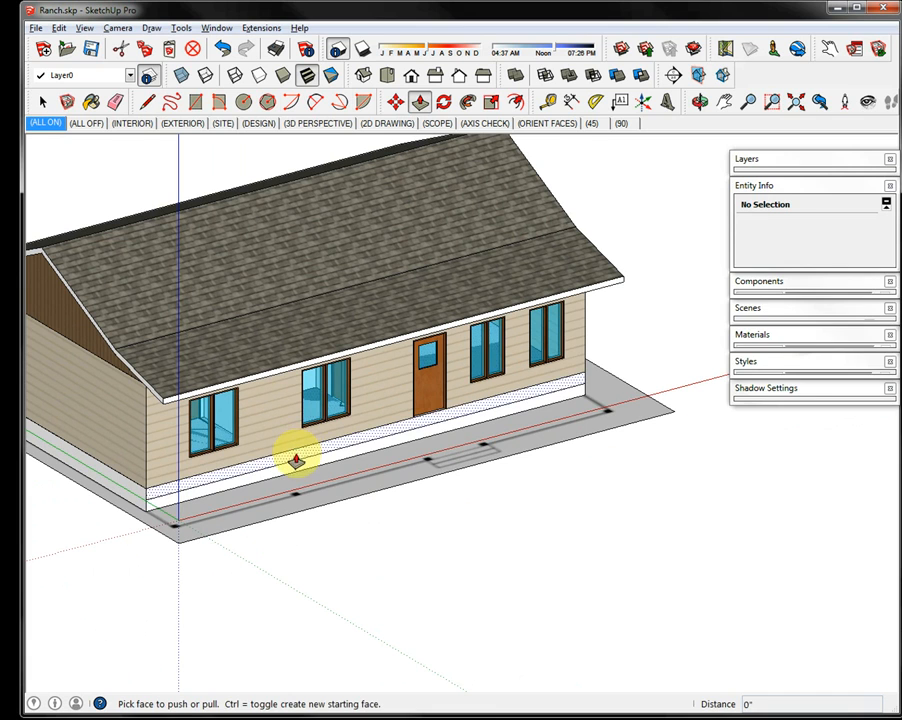
{"action": "left_click", "coordinate": [299, 458]}
{"action": "left_click", "coordinate": [312, 485]}
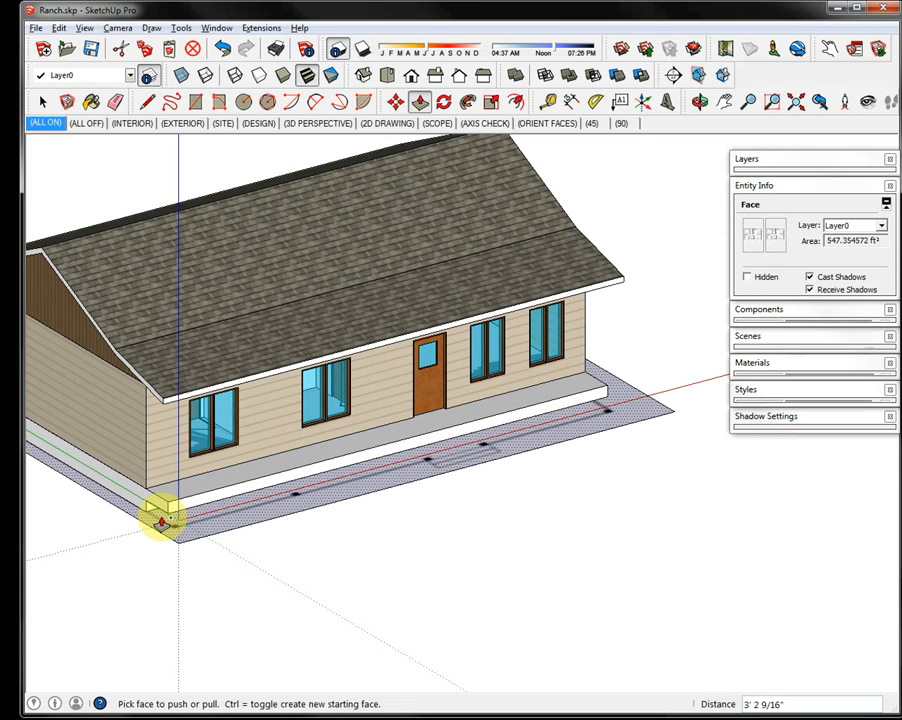
{"action": "key", "text": "ctrl+z"}
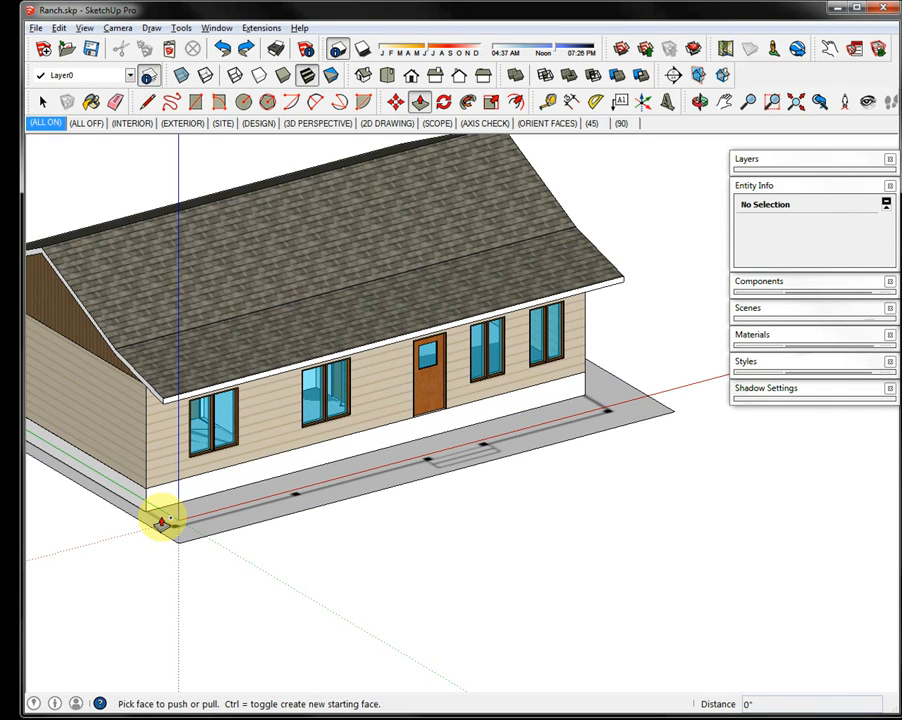
Select the front foundation face with its edges and all connected geometry to examine whether it is joined to the ground slab.
{"action": "key", "text": "space"}
{"action": "double_click", "coordinate": [170, 505]}
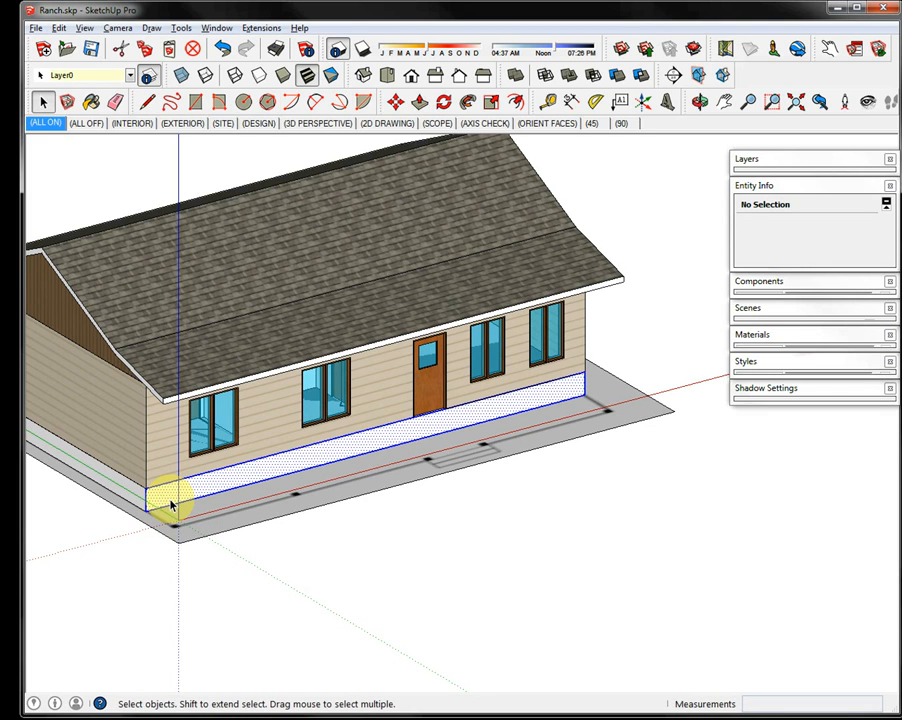
{"action": "left_click", "coordinate": [170, 505]}
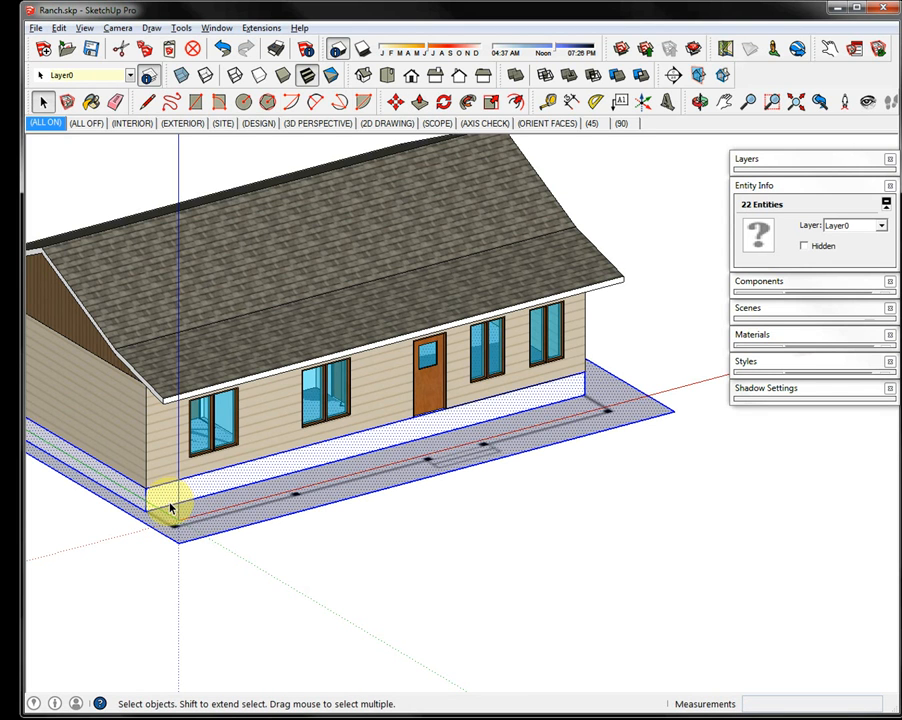
{"action": "left_click", "coordinate": [227, 600]}
{"action": "middle_click_drag", "start_coordinate": [262, 572], "coordinate": [330, 500]}
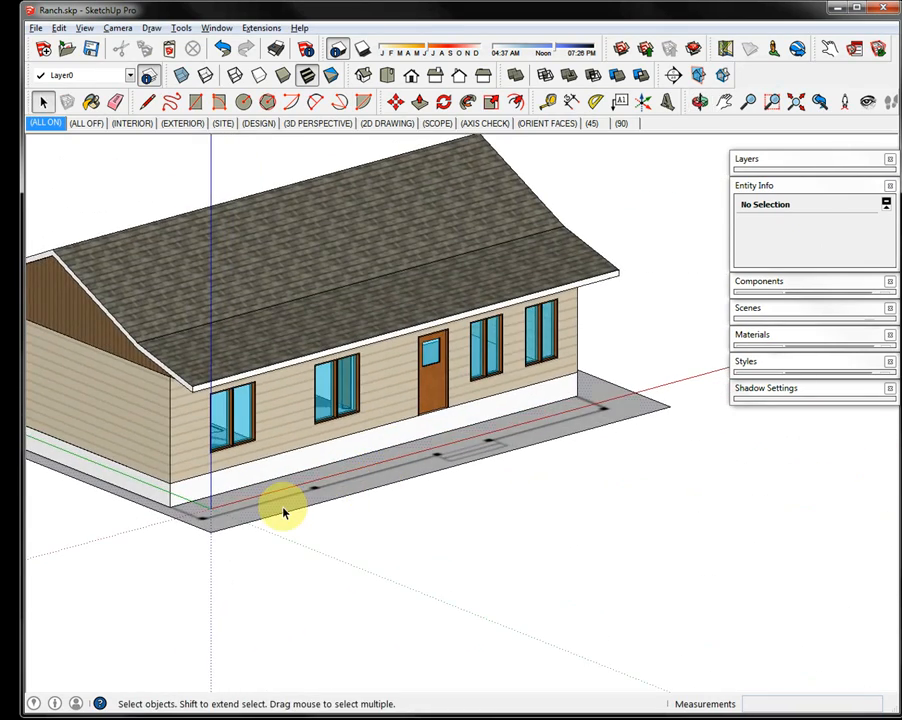
Try to delete the ground slab face with its bounding edges, and undo the deletion.
{"action": "left_click", "coordinate": [284, 512]}
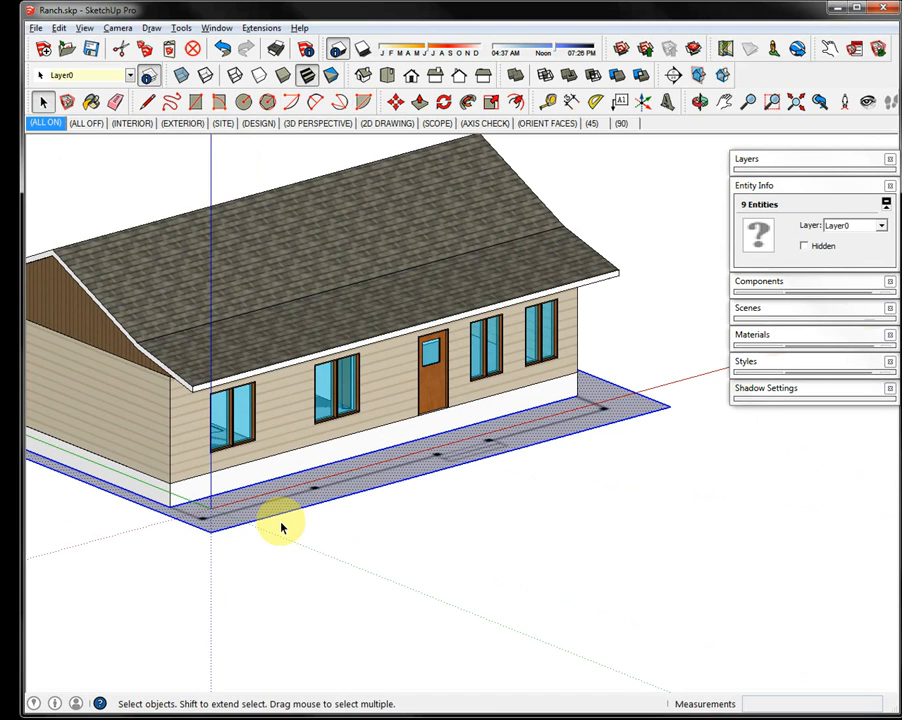
{"action": "left_click", "coordinate": [282, 528]}
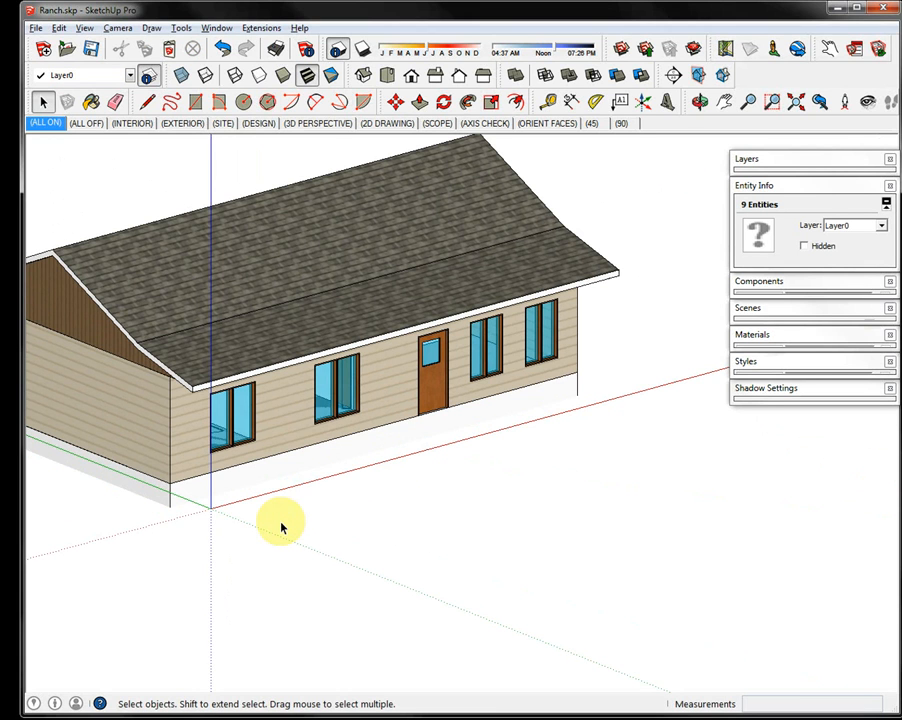
{"action": "middle_click_drag", "start_coordinate": [312, 522], "coordinate": [360, 402]}
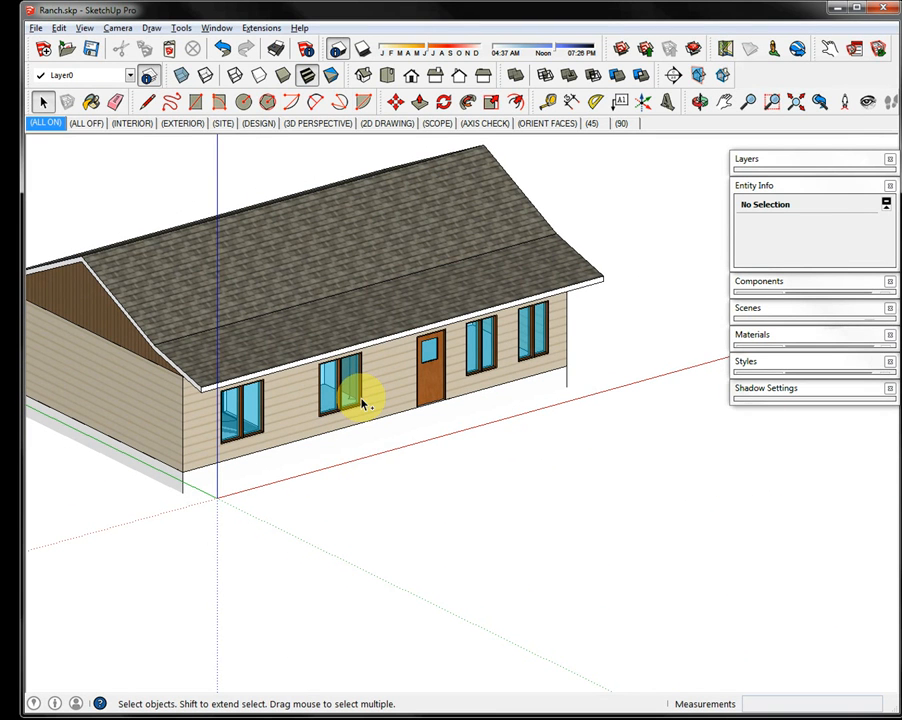
{"action": "key", "text": "ctrl+z"}
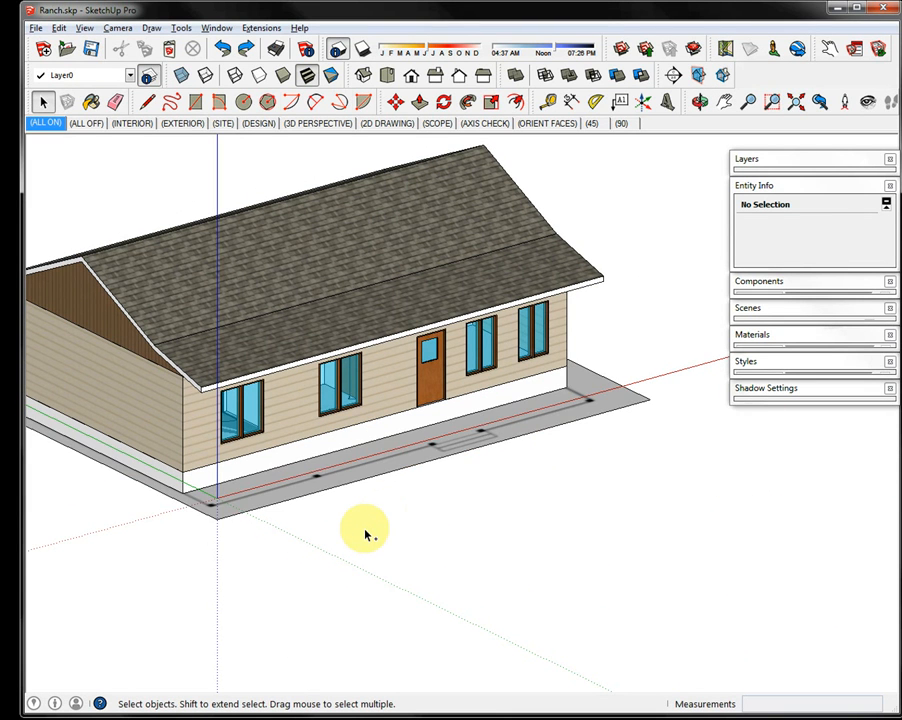
Undo the first foundation block under the house and bring the roof and floor plan back into display.
{"action": "key", "text": "ctrl+z"}
{"action": "key", "text": "ctrl+z"}
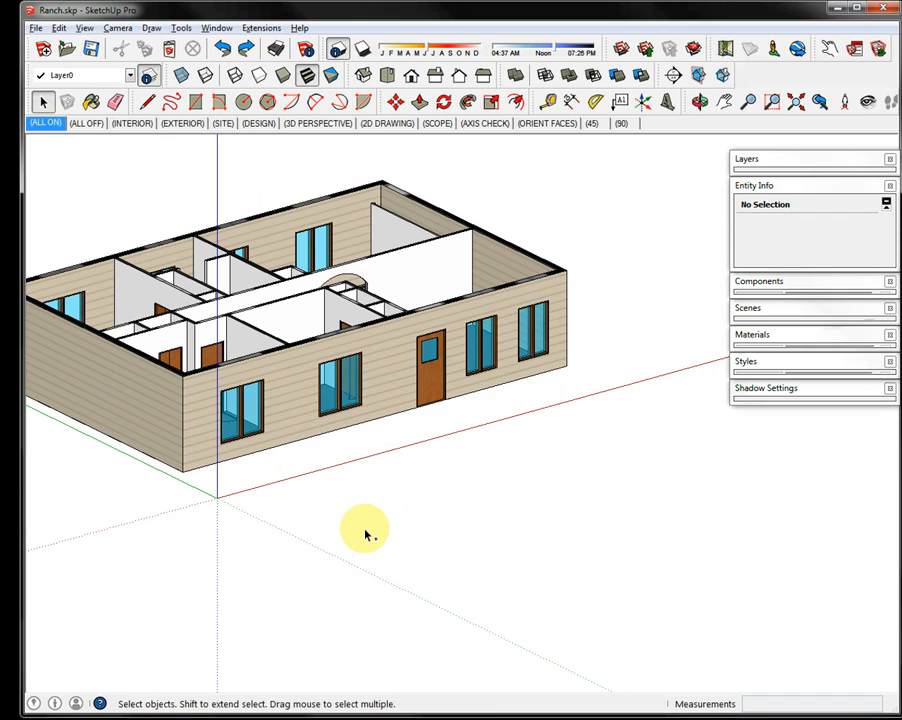
{"action": "scroll", "coordinate": [370, 560], "scroll_direction": "down", "scroll_amount": 2}
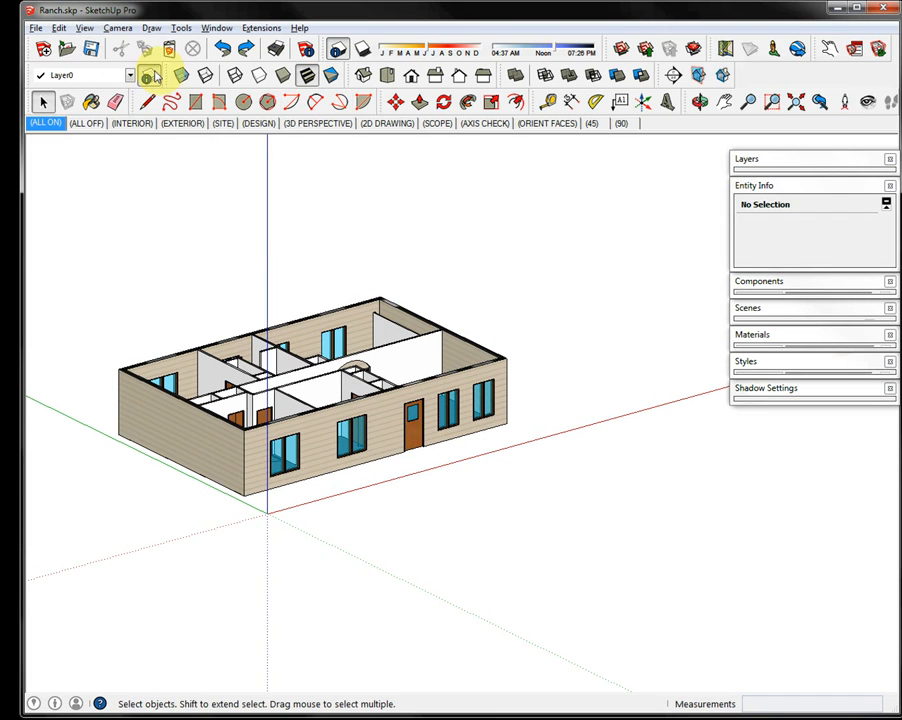
{"action": "left_click", "coordinate": [66, 50]}
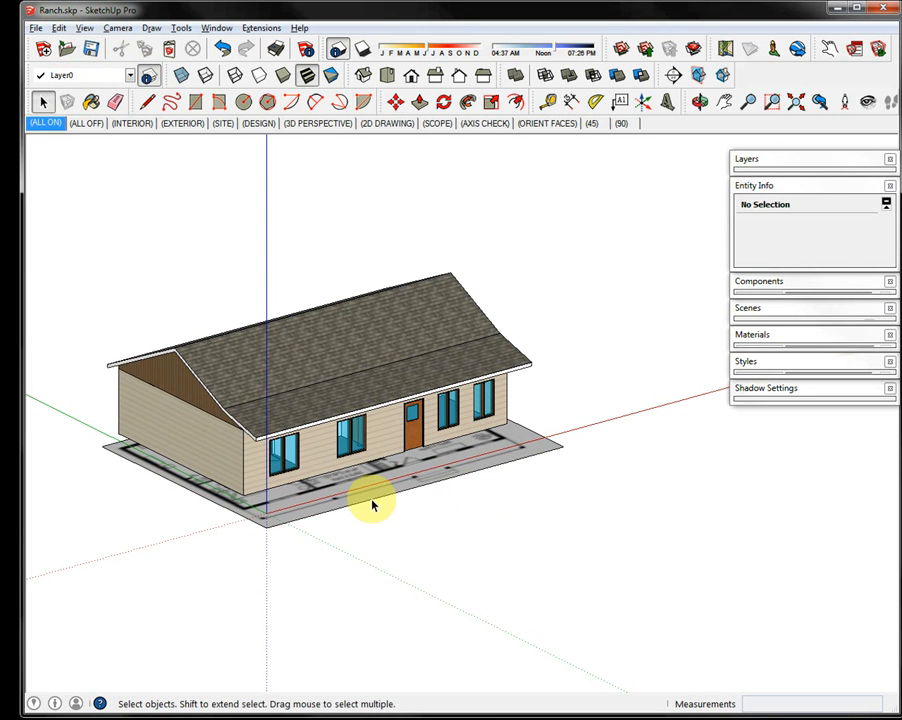
Group the floor-plan face with its bounding edges and hide the group to expose the underside of the house.
{"action": "middle_click_drag", "start_coordinate": [413, 479], "coordinate": [417, 360]}
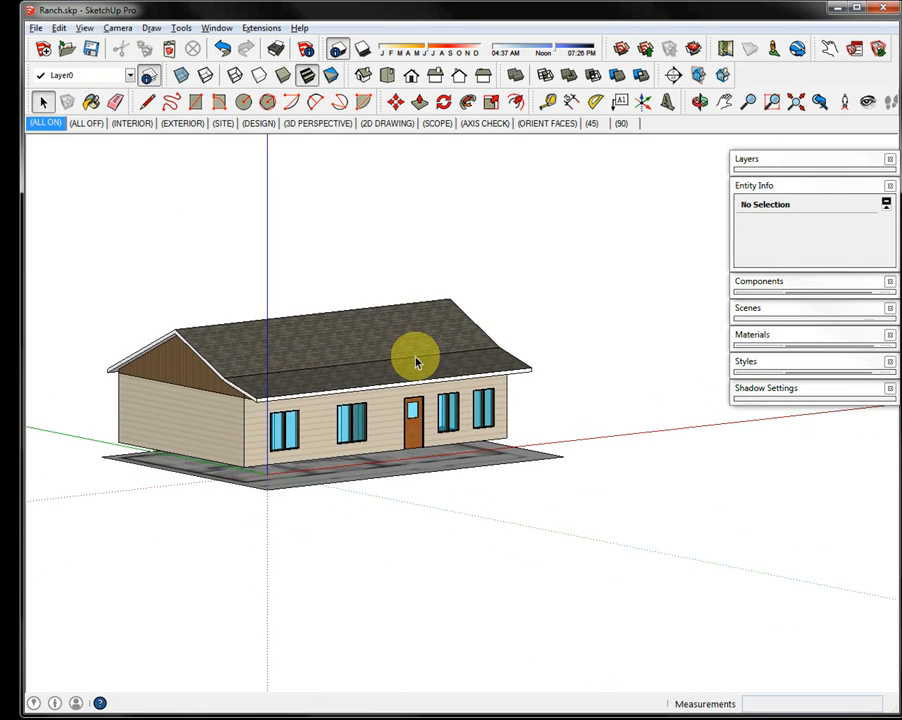
{"action": "scroll", "coordinate": [342, 480], "scroll_direction": "up", "scroll_amount": 5}
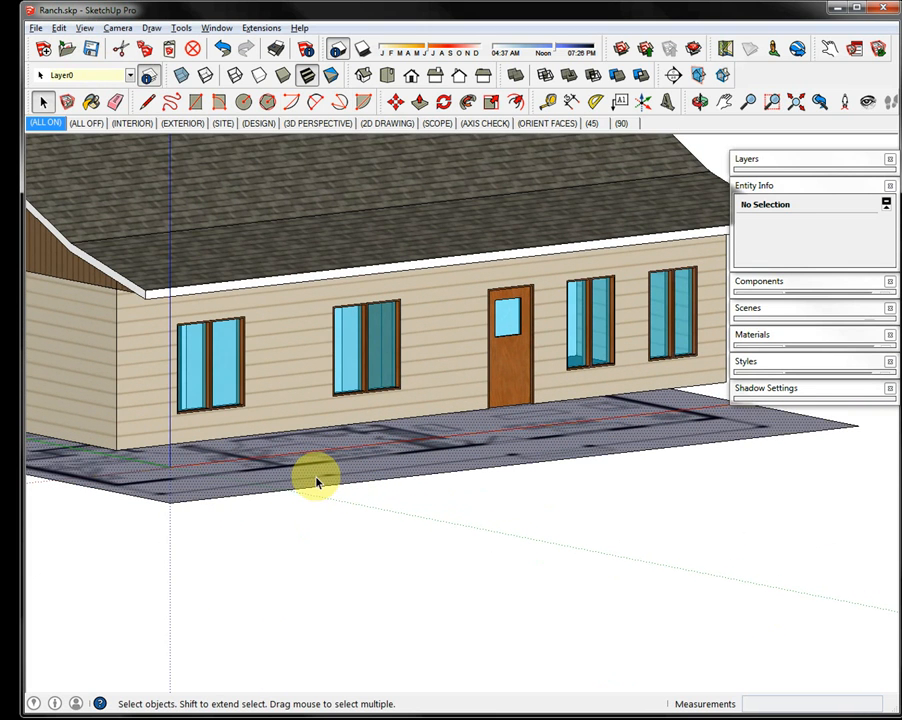
{"action": "double_click", "coordinate": [316, 483]}
{"action": "scroll", "coordinate": [396, 498], "scroll_direction": "down", "scroll_amount": 4}
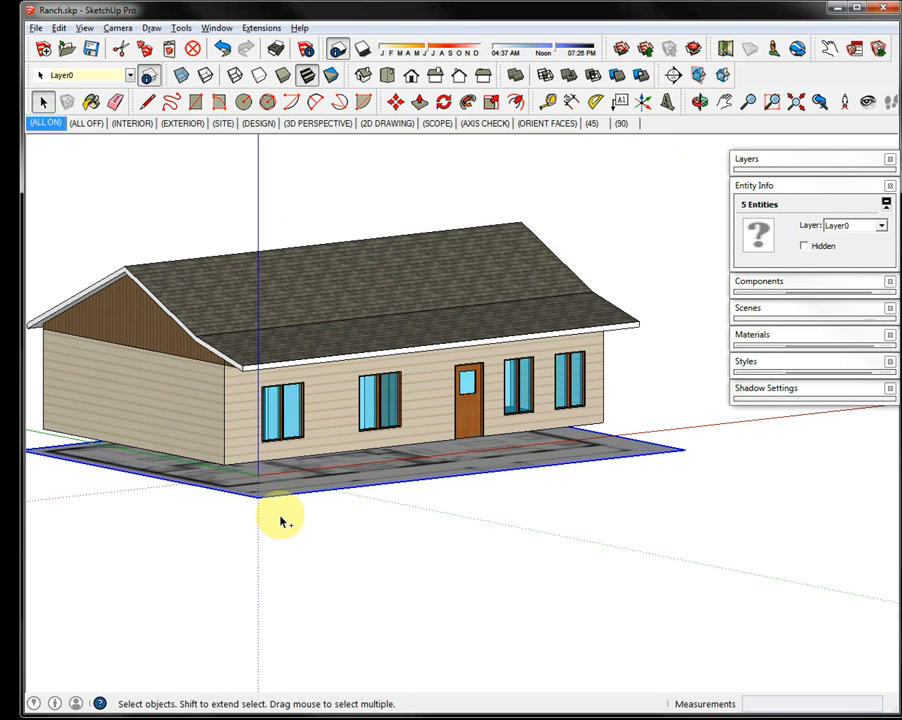
{"action": "key", "text": "ctrl+g"}
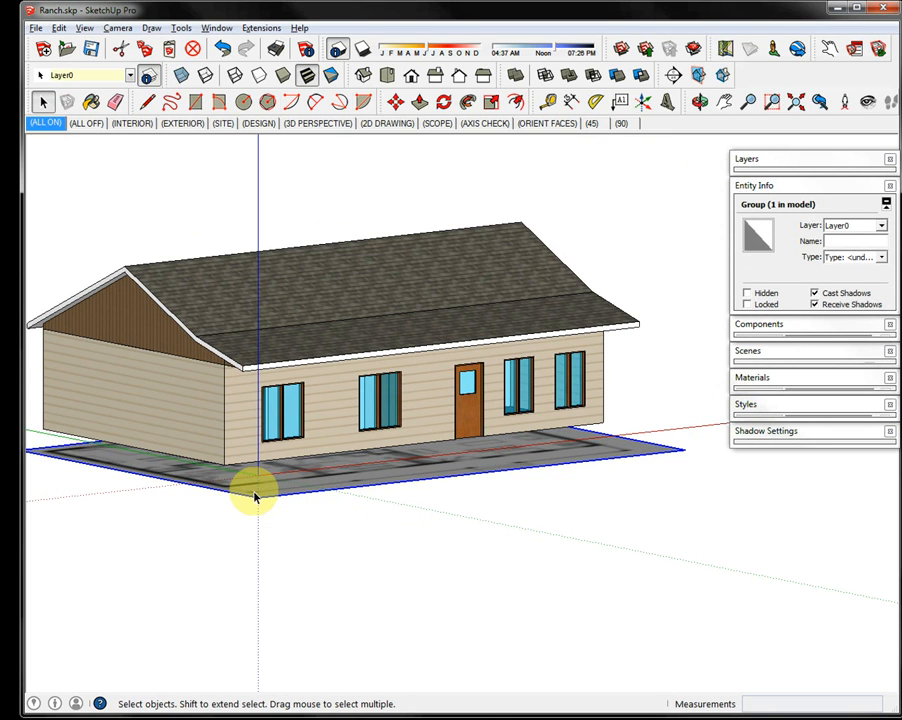
{"action": "middle_click_drag", "start_coordinate": [308, 422], "coordinate": [256, 155]}
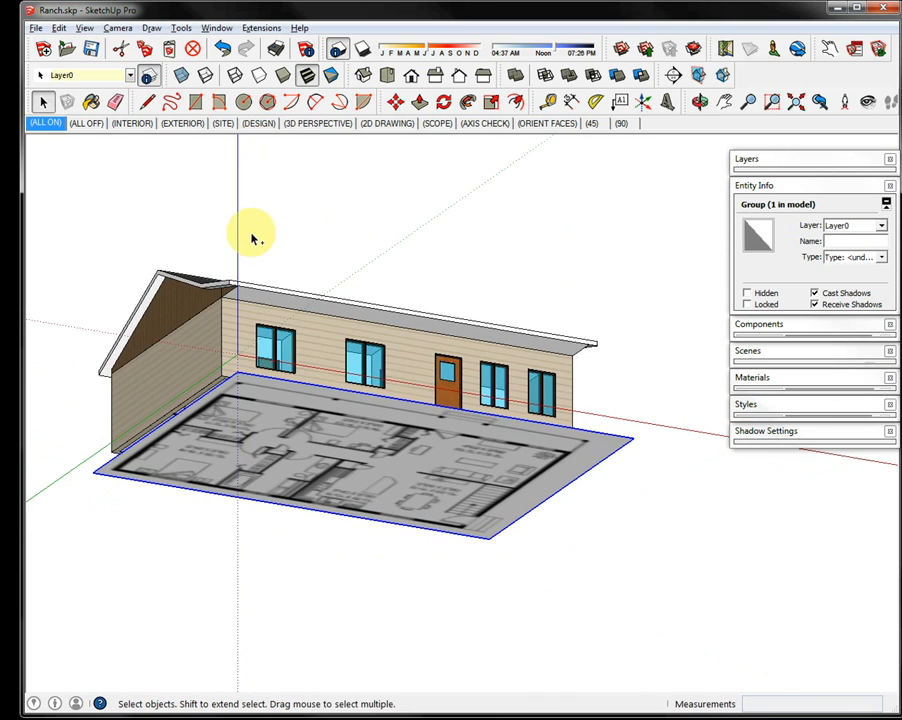
{"action": "key", "text": "Delete"}
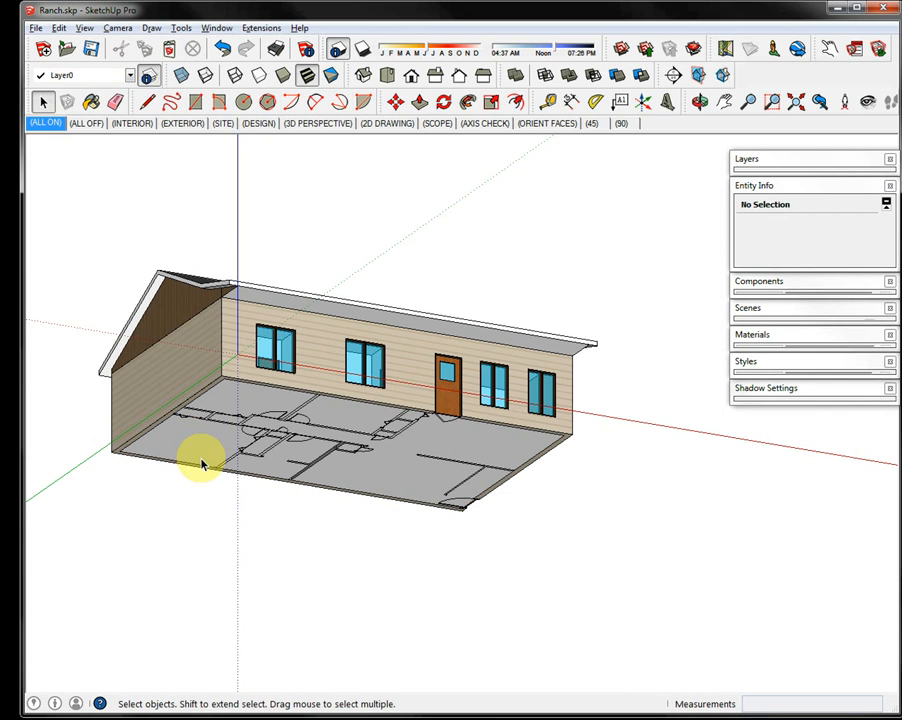
Draw a rectangle on the underside of the house spanning the outer corners of the exterior walls.
{"action": "key", "text": "r"}
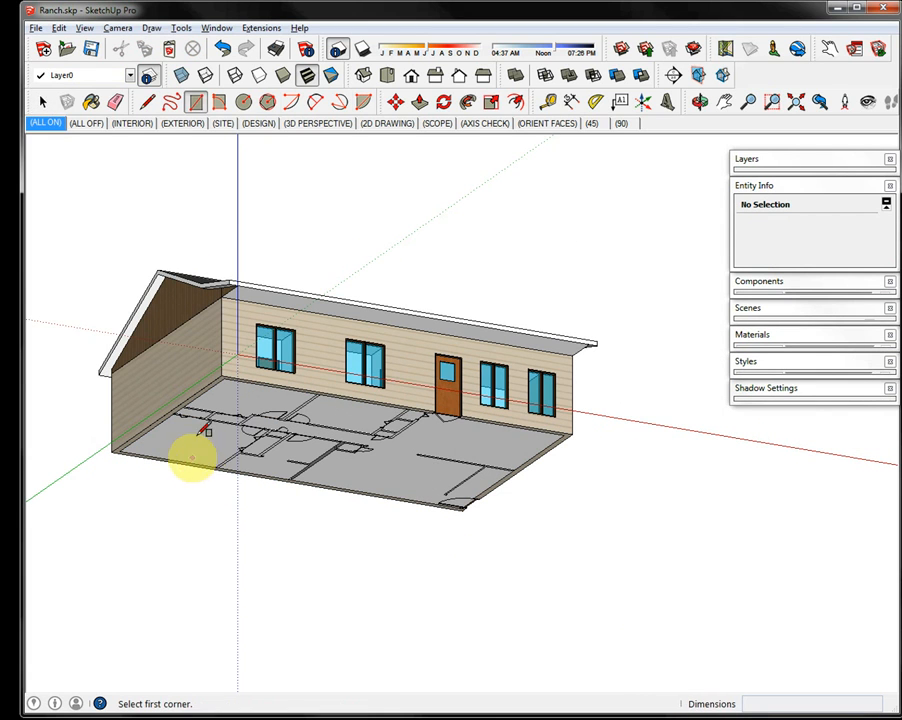
{"action": "left_click", "coordinate": [229, 373]}
{"action": "scroll", "coordinate": [466, 502], "scroll_direction": "up", "scroll_amount": 3}
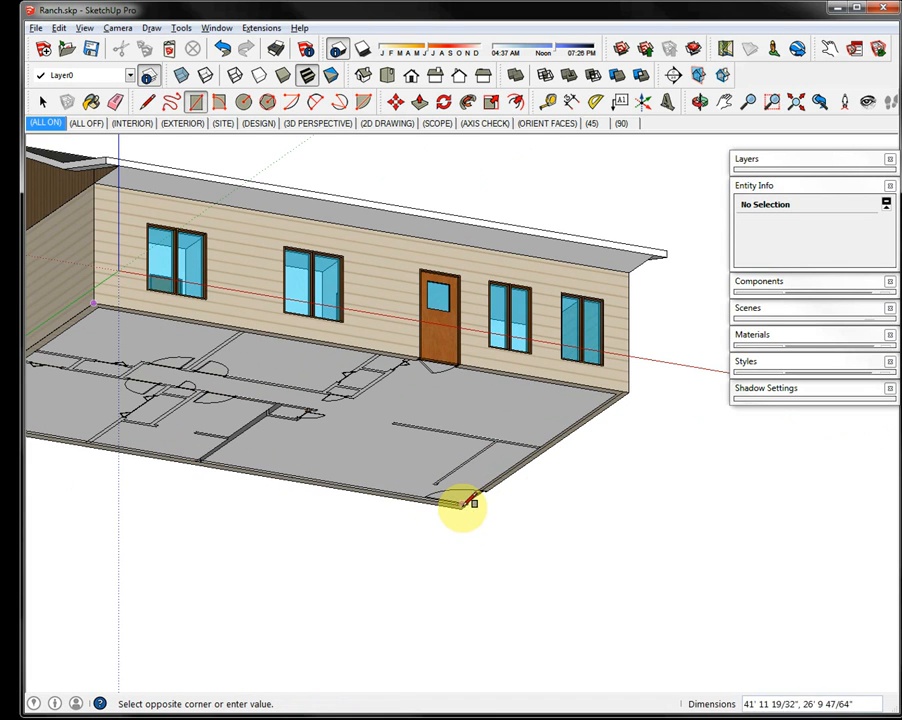
{"action": "scroll", "coordinate": [466, 512], "scroll_direction": "up", "scroll_amount": 2}
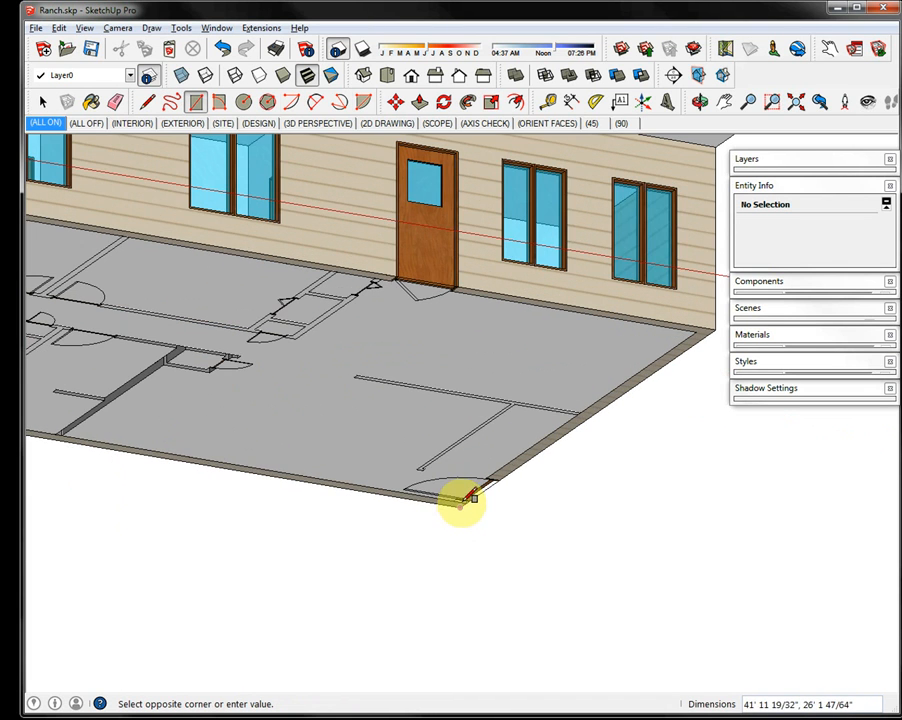
{"action": "left_click", "coordinate": [466, 505]}
Push/Pull the rectangle under the house downward 24" to form the foundation.
{"action": "scroll", "coordinate": [292, 440], "scroll_direction": "down", "scroll_amount": 6}
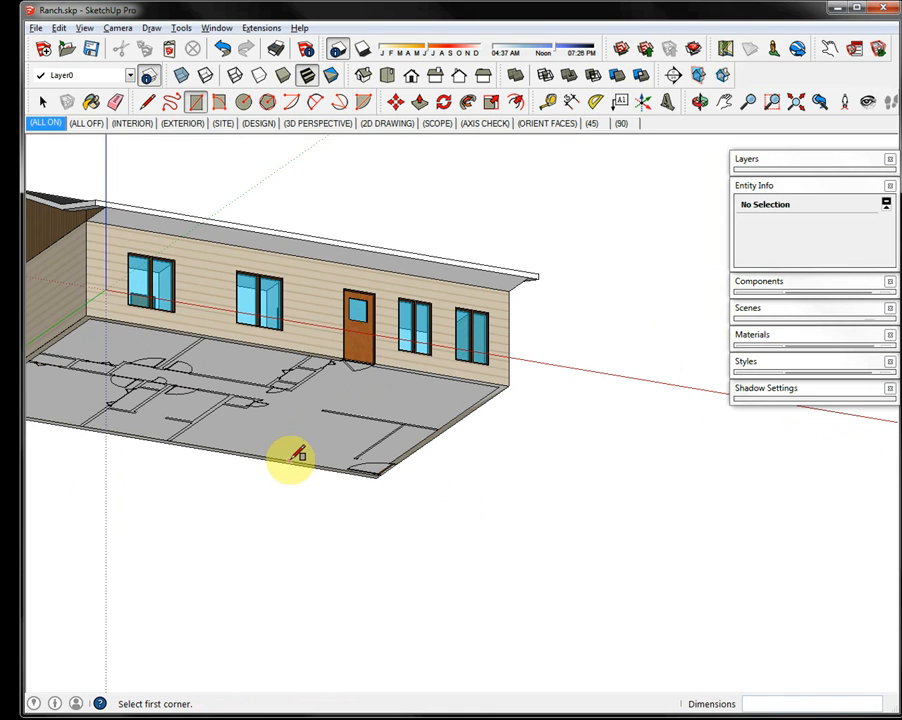
{"action": "key", "text": "p"}
{"action": "left_click_drag", "start_coordinate": [284, 428], "coordinate": [296, 458]}
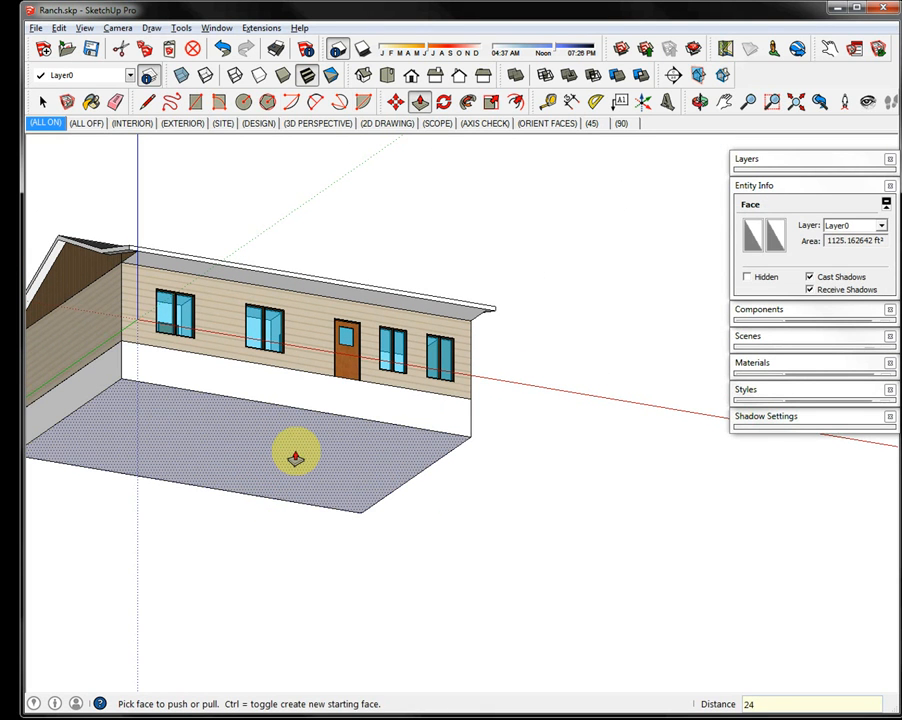
{"action": "key", "text": "Return"}
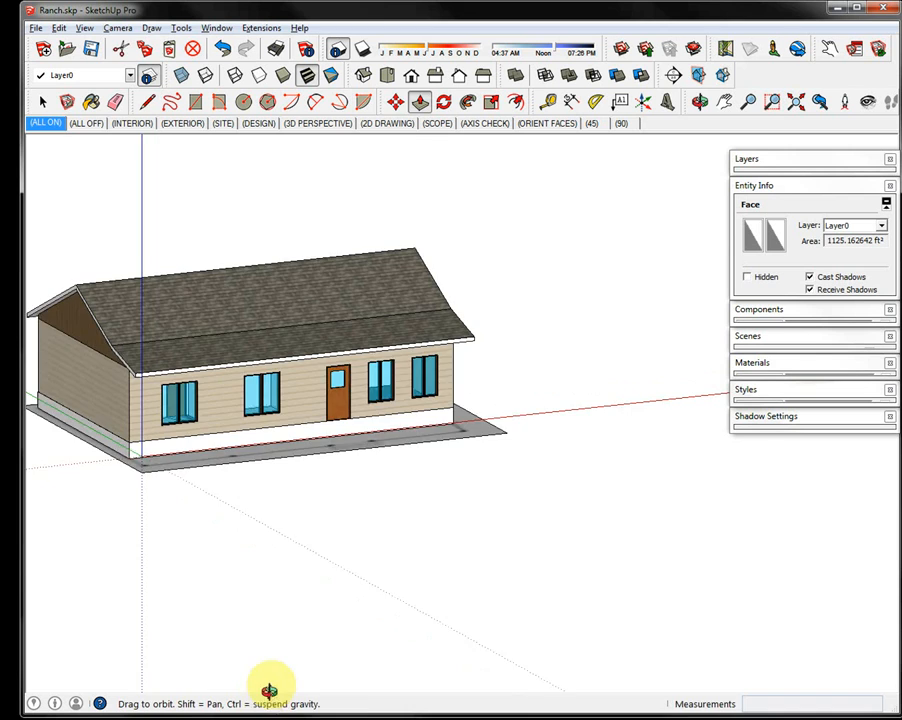
Select all connected faces and edges of the foundation and group them.
{"action": "key", "text": "p"}
{"action": "scroll", "coordinate": [179, 522], "scroll_direction": "up", "scroll_amount": 6}
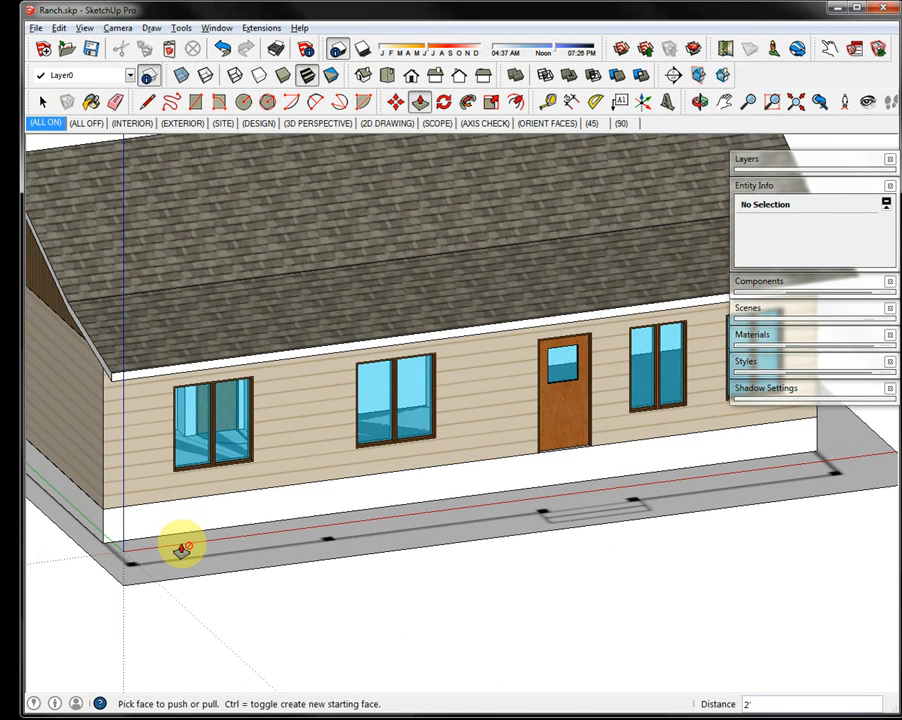
{"action": "key", "text": "space"}
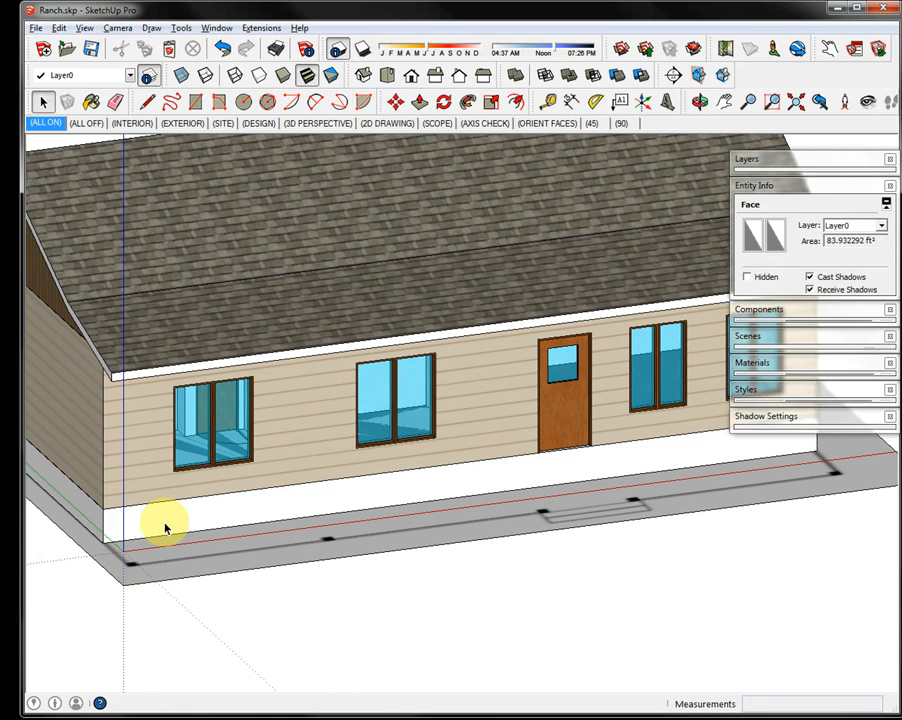
{"action": "left_click", "coordinate": [165, 528]}
{"action": "triple_click", "coordinate": [165, 528]}
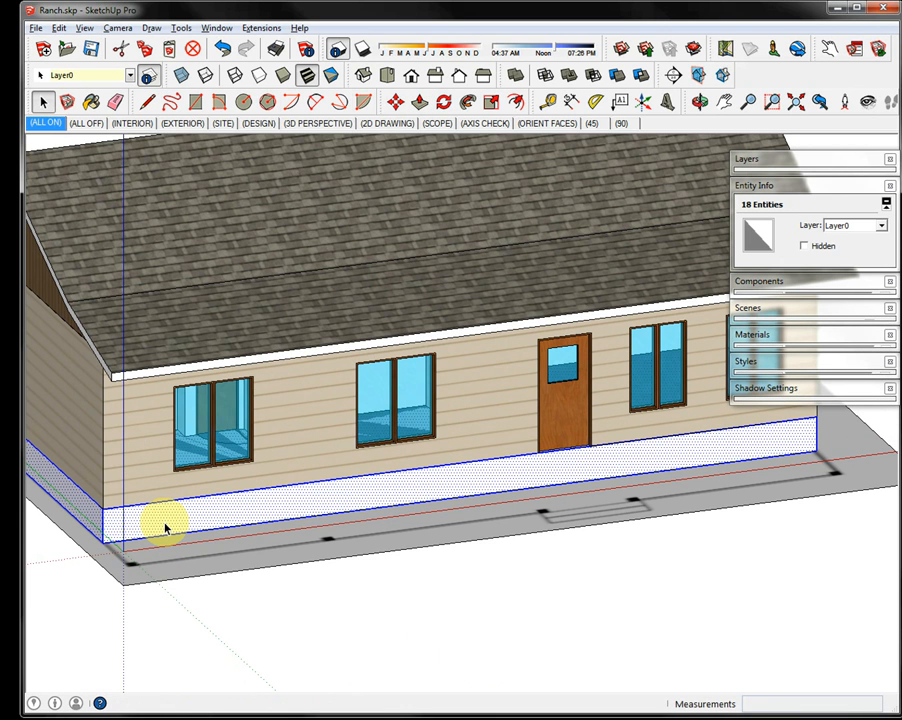
{"action": "scroll", "coordinate": [165, 528], "scroll_direction": "down", "scroll_amount": 3}
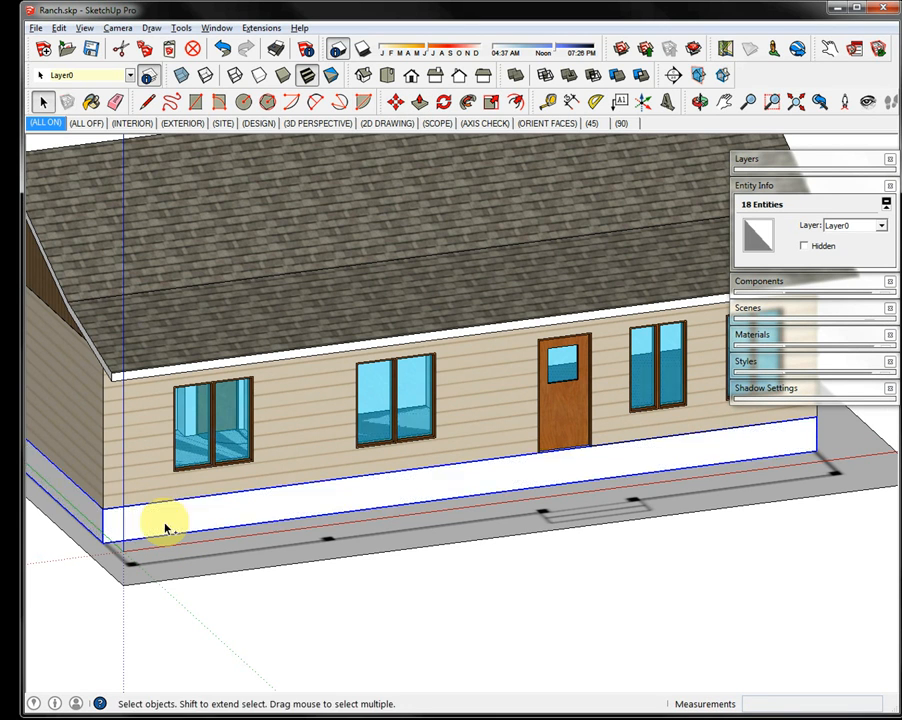
{"action": "key", "text": "g"}
Draw a full-length rectangle 1' high along the upper half of the front face of the grouped foundation.
{"action": "middle_click_drag", "start_coordinate": [374, 498], "coordinate": [380, 416]}
{"action": "scroll", "coordinate": [274, 516], "scroll_direction": "up", "scroll_amount": 5}
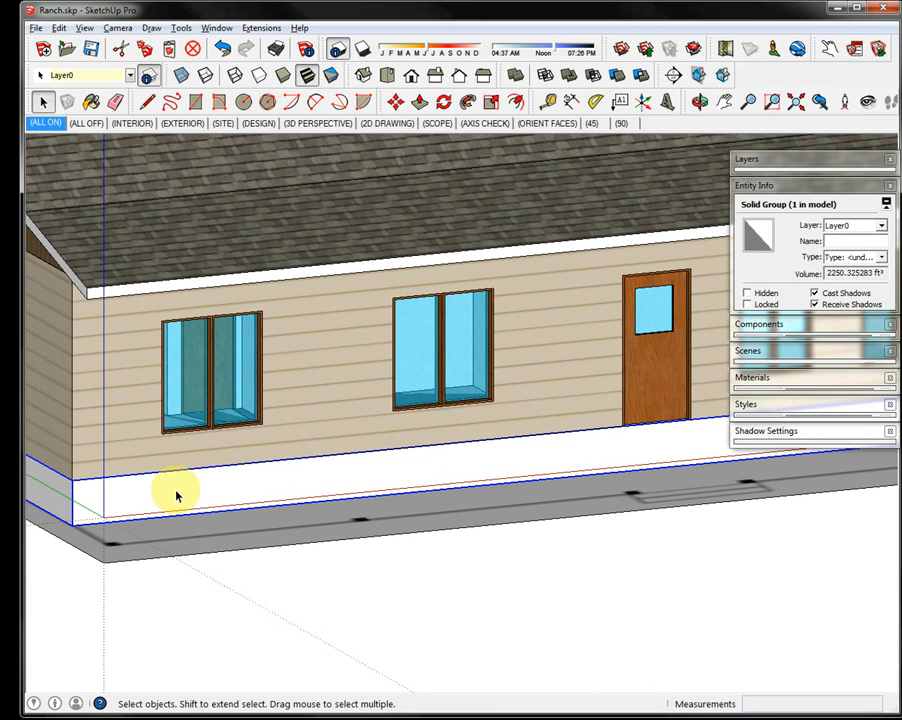
{"action": "scroll", "coordinate": [133, 501], "scroll_direction": "up", "scroll_amount": 3}
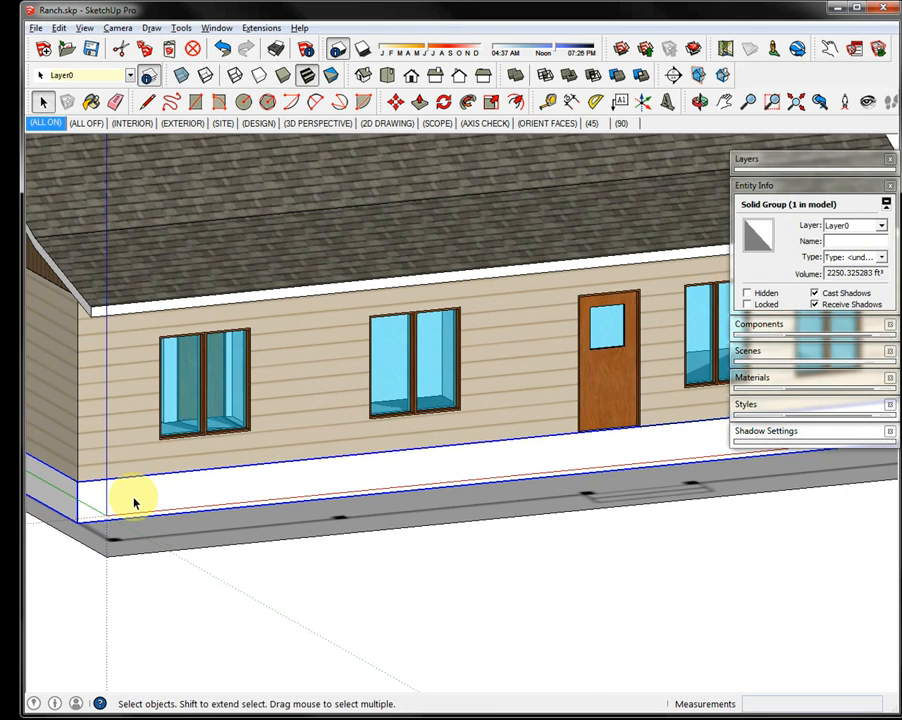
{"action": "scroll", "coordinate": [133, 501], "scroll_direction": "down", "scroll_amount": 2}
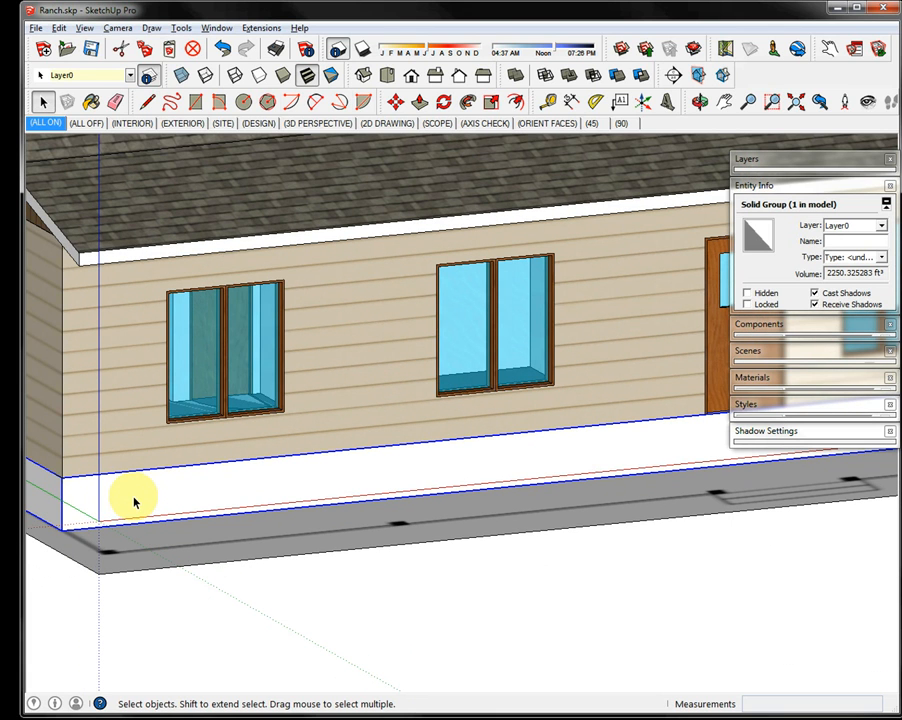
{"action": "key", "text": "r"}
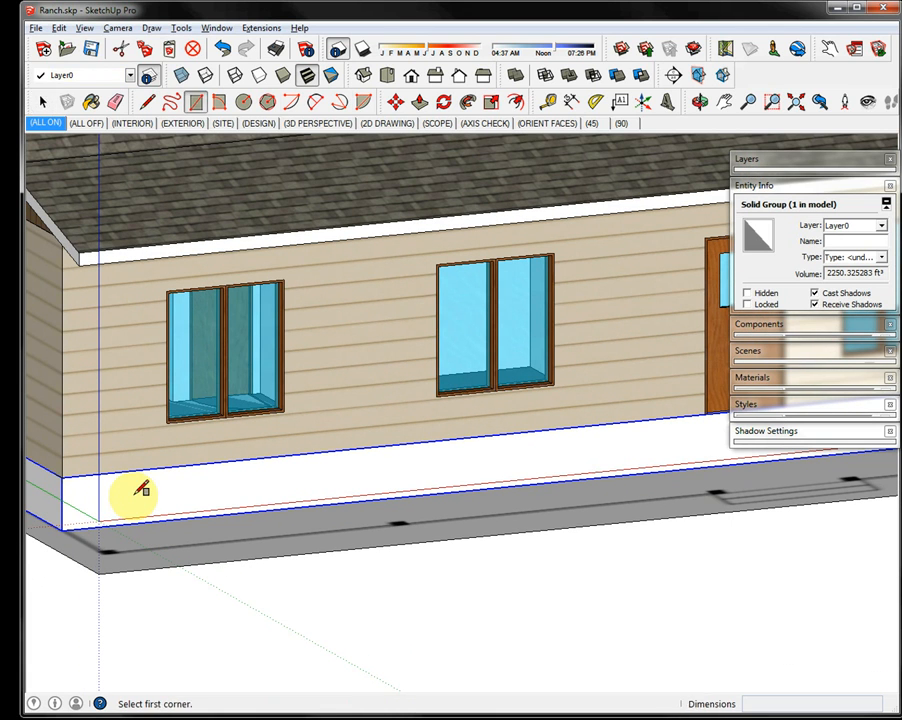
{"action": "left_click", "coordinate": [62, 477]}
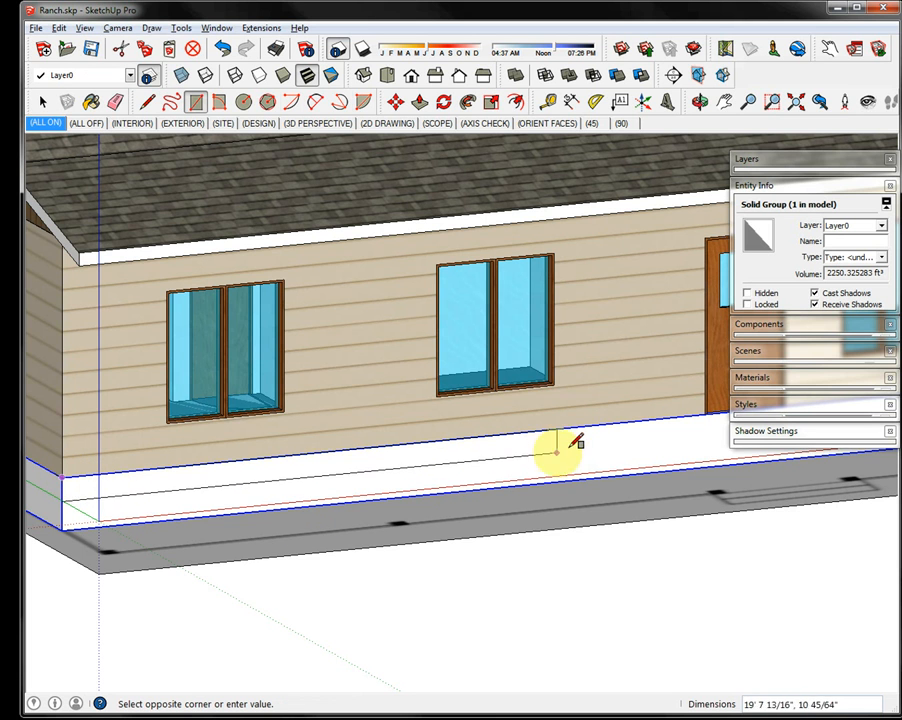
{"action": "scroll", "coordinate": [600, 445], "scroll_direction": "down", "scroll_amount": 2}
{"action": "scroll", "coordinate": [665, 447], "scroll_direction": "up", "scroll_amount": 2}
{"action": "middle_click_drag", "start_coordinate": [667, 445], "coordinate": [276, 508]}
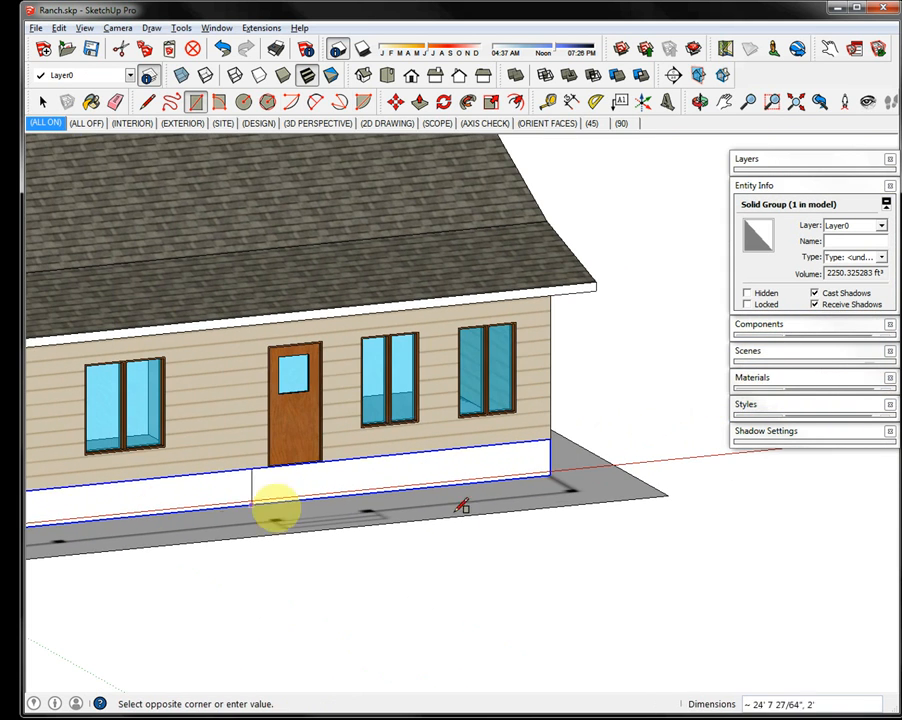
{"action": "left_click", "coordinate": [558, 462]}
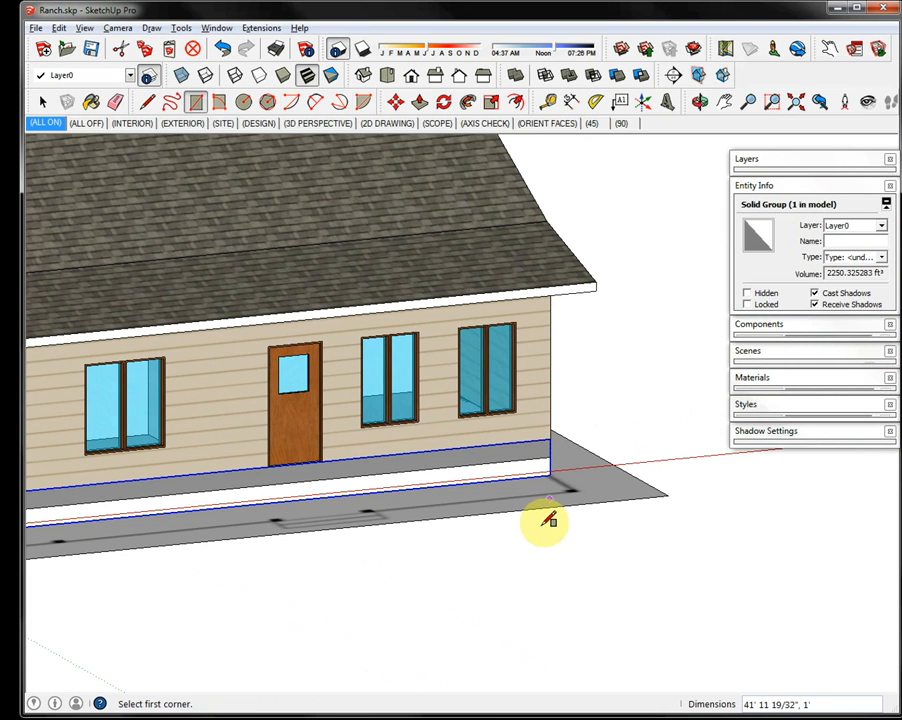
Push/Pull the upper rectangle on the foundation front outward 4' to form the porch slab.
{"action": "key", "text": "p"}
{"action": "left_click", "coordinate": [497, 460]}
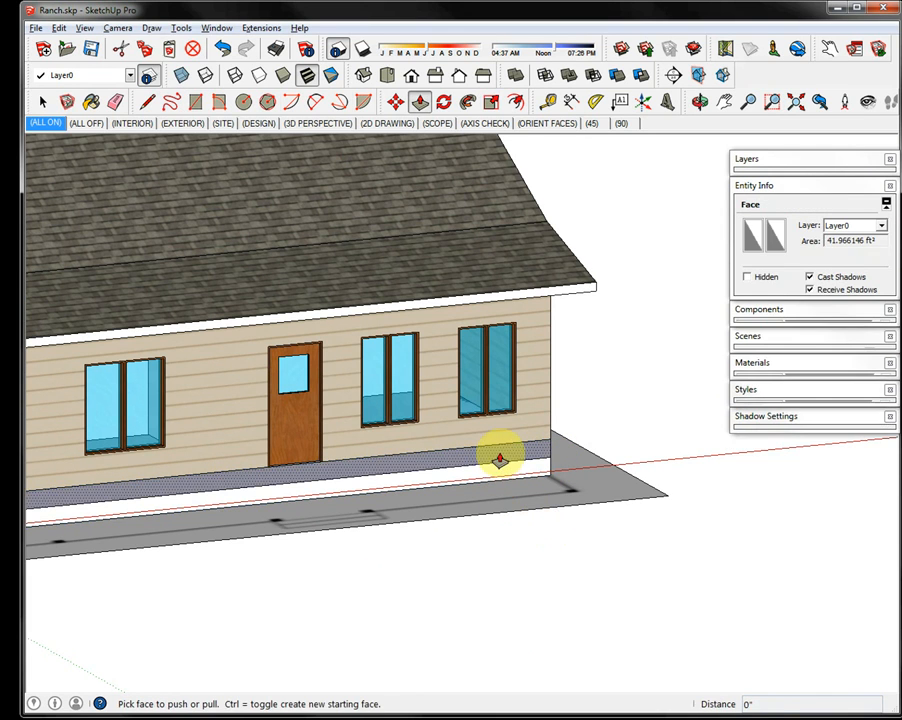
{"action": "left_click", "coordinate": [506, 471]}
{"action": "type", "text": "4"}
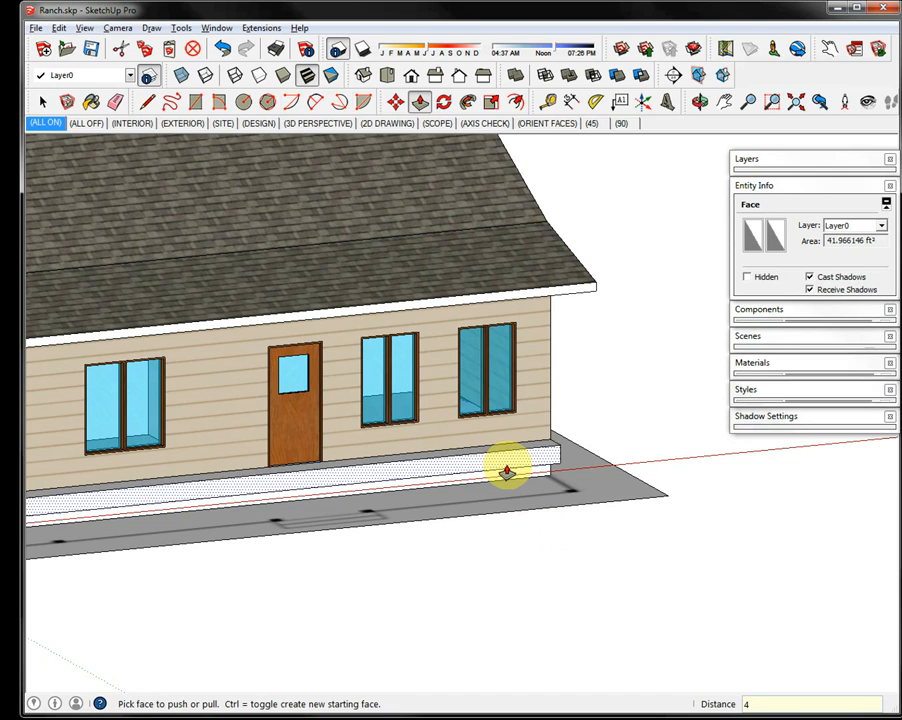
{"action": "type", "text": "'"}
{"action": "key", "text": "Return"}
Draw a rectangle about 1' 6" by 11" on top of the porch slab at its outer front corner near the origin.
{"action": "scroll", "coordinate": [411, 529], "scroll_direction": "down", "scroll_amount": 1}
{"action": "middle_click_drag", "start_coordinate": [456, 541], "coordinate": [586, 574]}
{"action": "scroll", "coordinate": [245, 602], "scroll_direction": "up", "scroll_amount": 4}
{"action": "mouse_move", "coordinate": [485, 616]}
{"action": "middle_mouse_down"}
{"action": "mouse_move", "coordinate": [436, 644]}
{"action": "mouse_move", "coordinate": [296, 692]}
{"action": "mouse_move", "coordinate": [342, 666]}
{"action": "mouse_move", "coordinate": [531, 616]}
{"action": "mouse_move", "coordinate": [533, 644]}
{"action": "mouse_move", "coordinate": [528, 626]}
{"action": "mouse_move", "coordinate": [500, 626]}
{"action": "middle_mouse_up"}
{"action": "scroll", "coordinate": [350, 620], "scroll_direction": "up", "scroll_amount": 5}
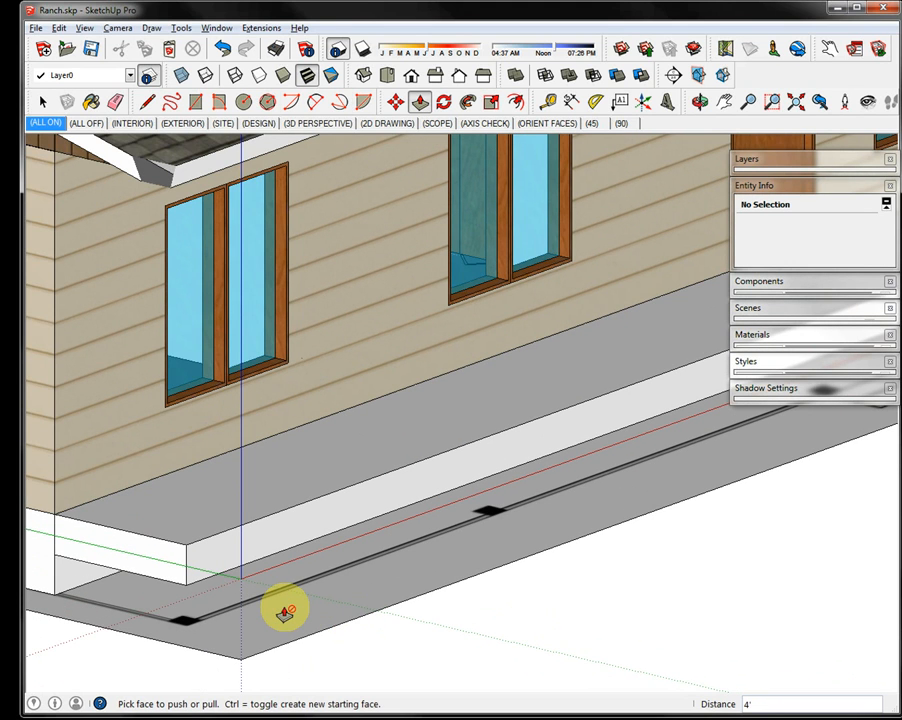
{"action": "scroll", "coordinate": [185, 366], "scroll_direction": "down", "scroll_amount": 3}
{"action": "middle_click_drag", "start_coordinate": [197, 358], "coordinate": [430, 425]}
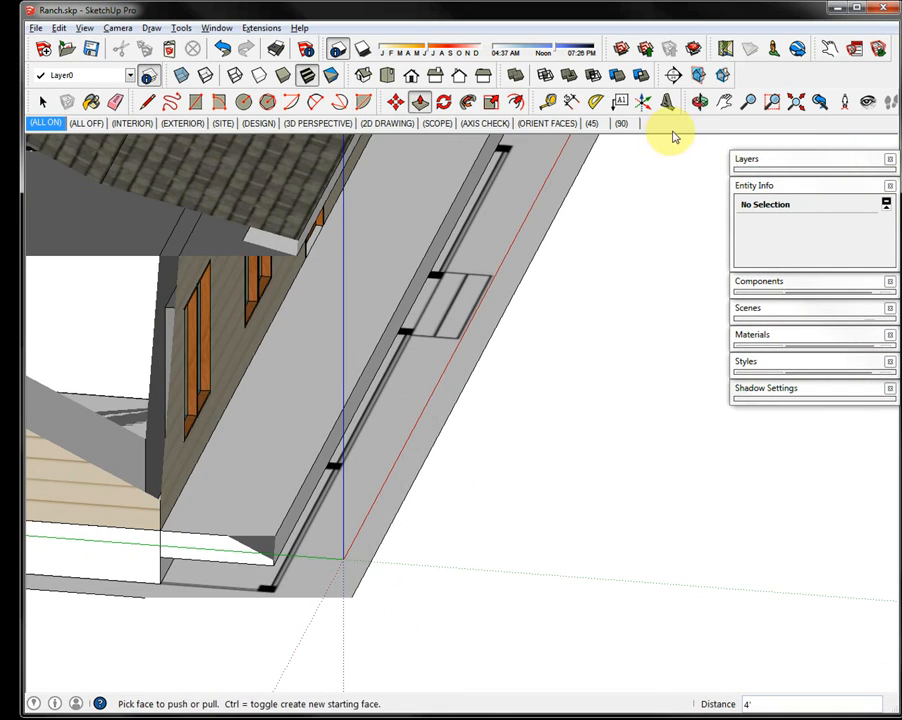
{"action": "left_click", "coordinate": [792, 101]}
{"action": "scroll", "coordinate": [600, 625], "scroll_direction": "up", "scroll_amount": 5}
{"action": "scroll", "coordinate": [622, 634], "scroll_direction": "up", "scroll_amount": 1}
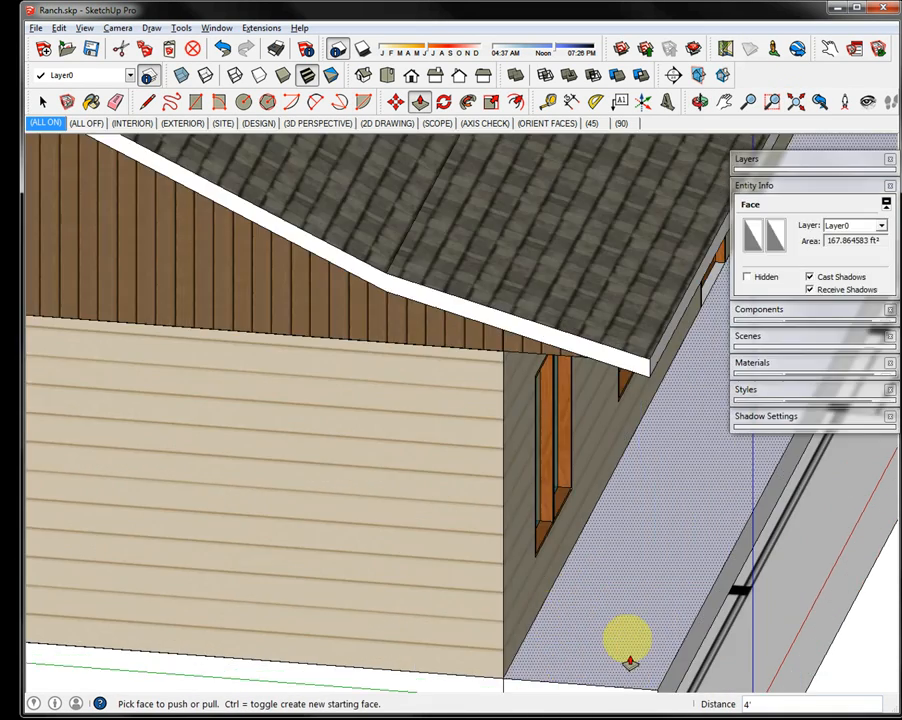
{"action": "middle_click_drag", "start_coordinate": [588, 543], "coordinate": [458, 418]}
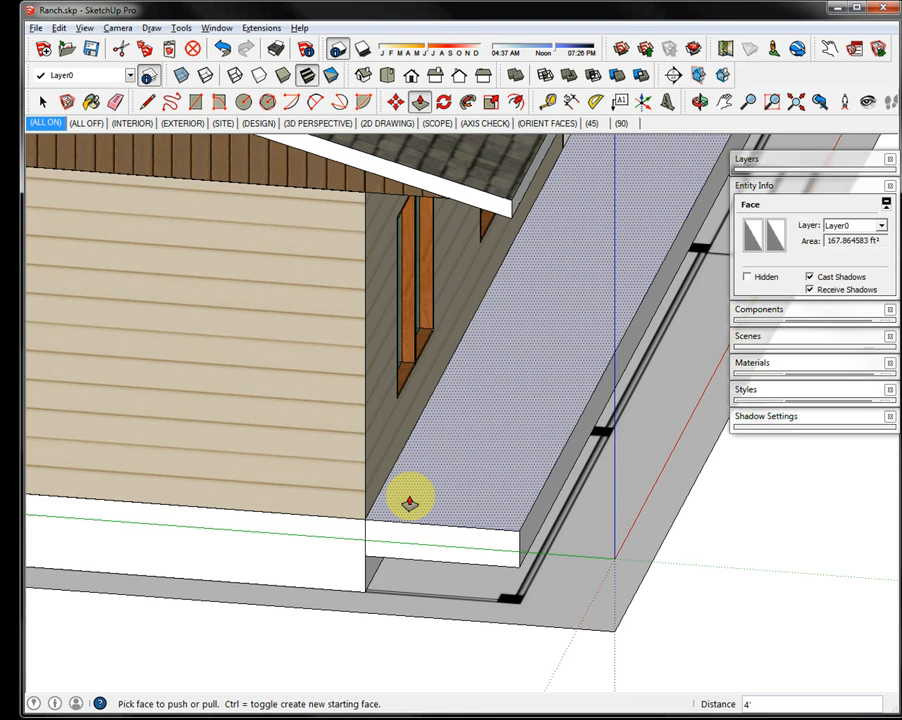
{"action": "key", "text": "r"}
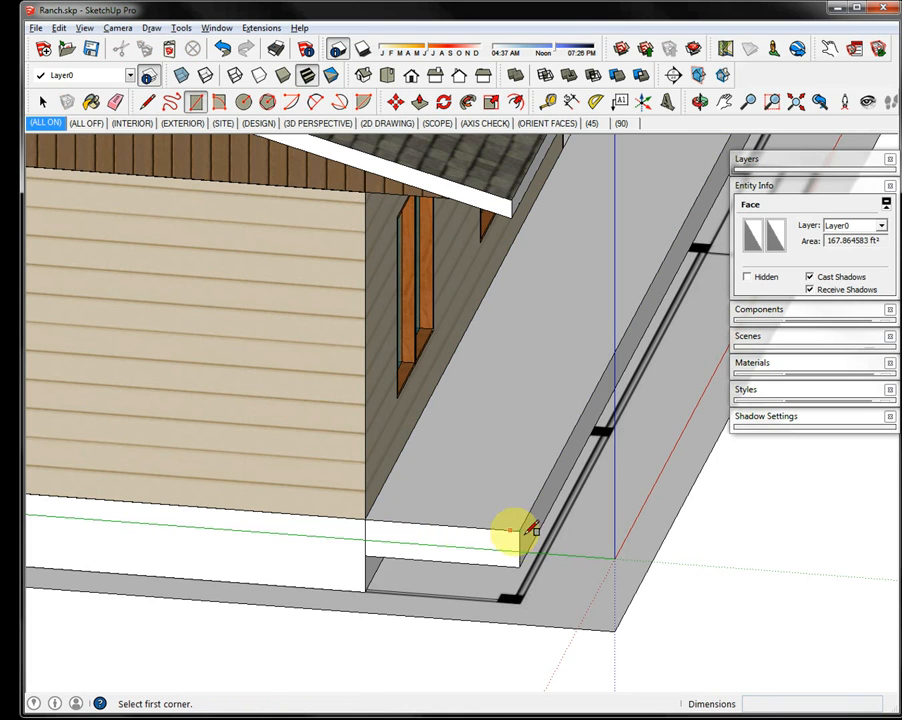
{"action": "left_click", "coordinate": [519, 529]}
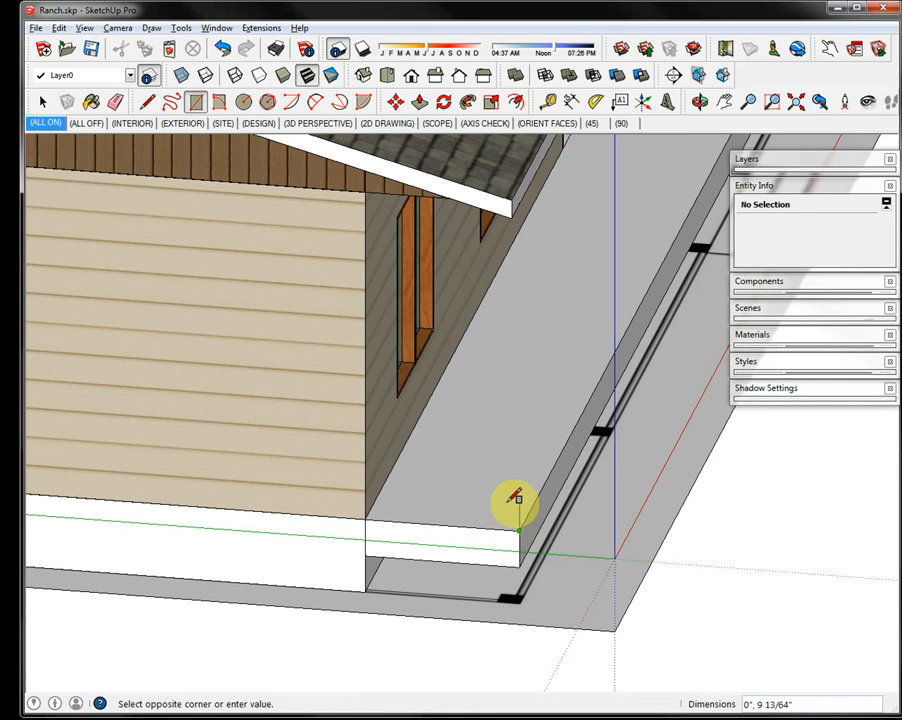
{"action": "left_click", "coordinate": [501, 504]}
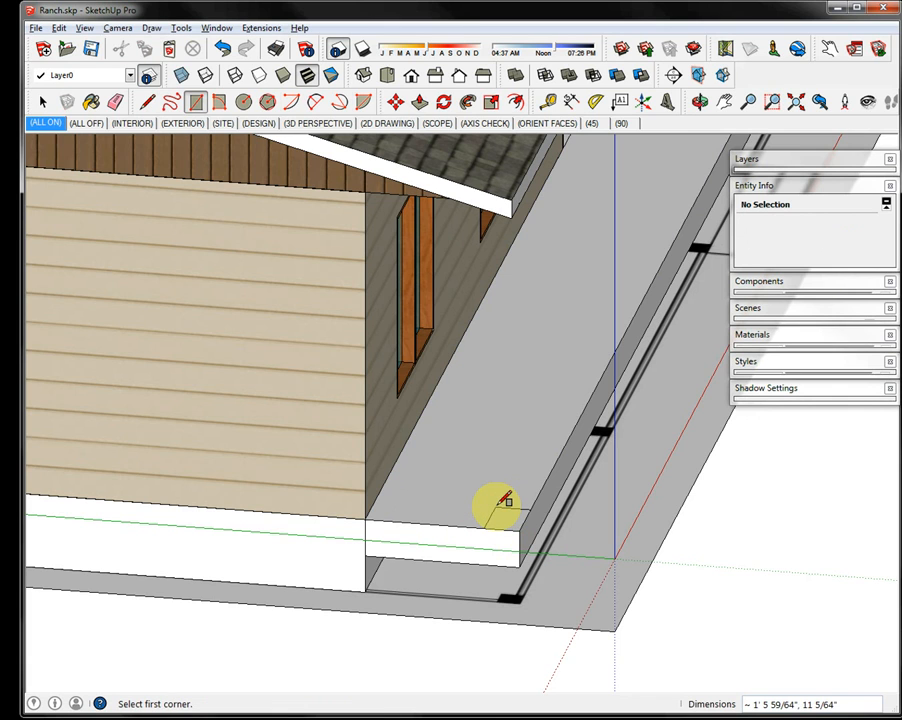
Set the rectangle on the porch slab's corner to 8" by 8" and group its face and edges.
{"action": "type", "text": "8,8"}
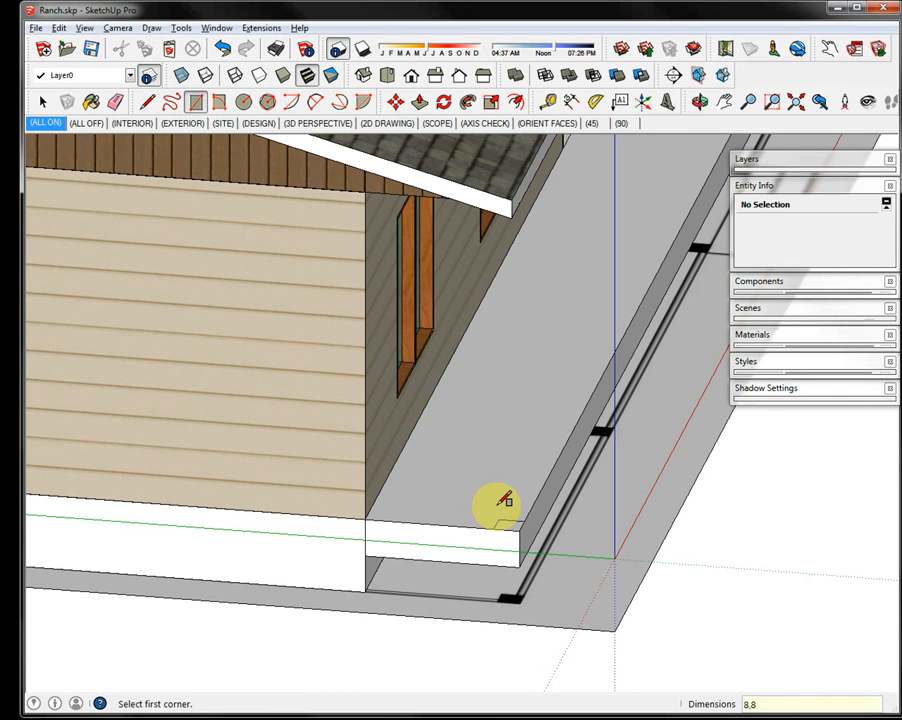
{"action": "middle_click_drag", "start_coordinate": [439, 576], "coordinate": [500, 508]}
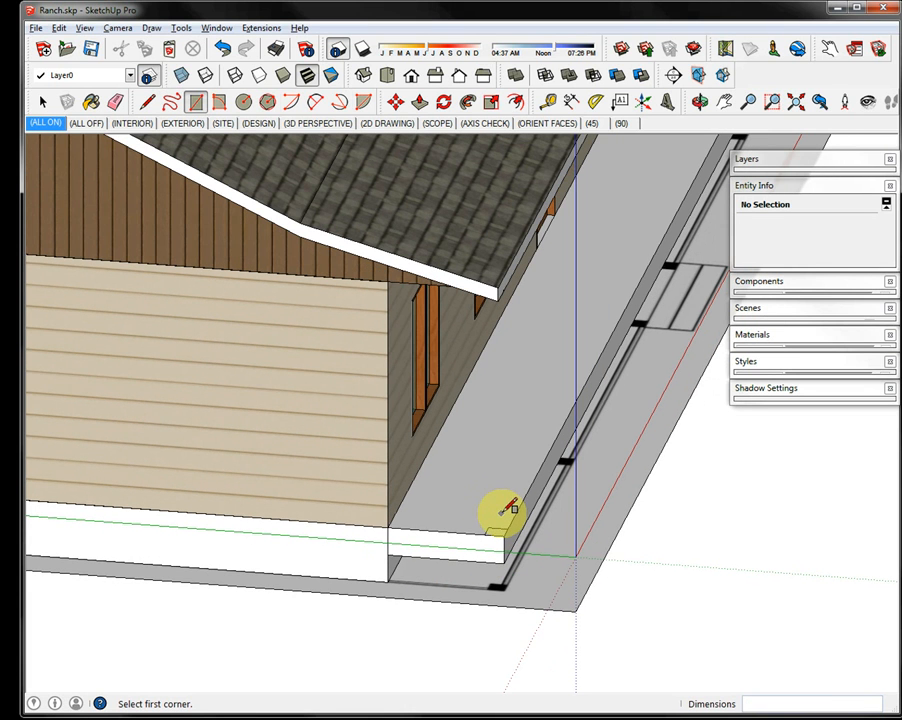
{"action": "key", "text": "space"}
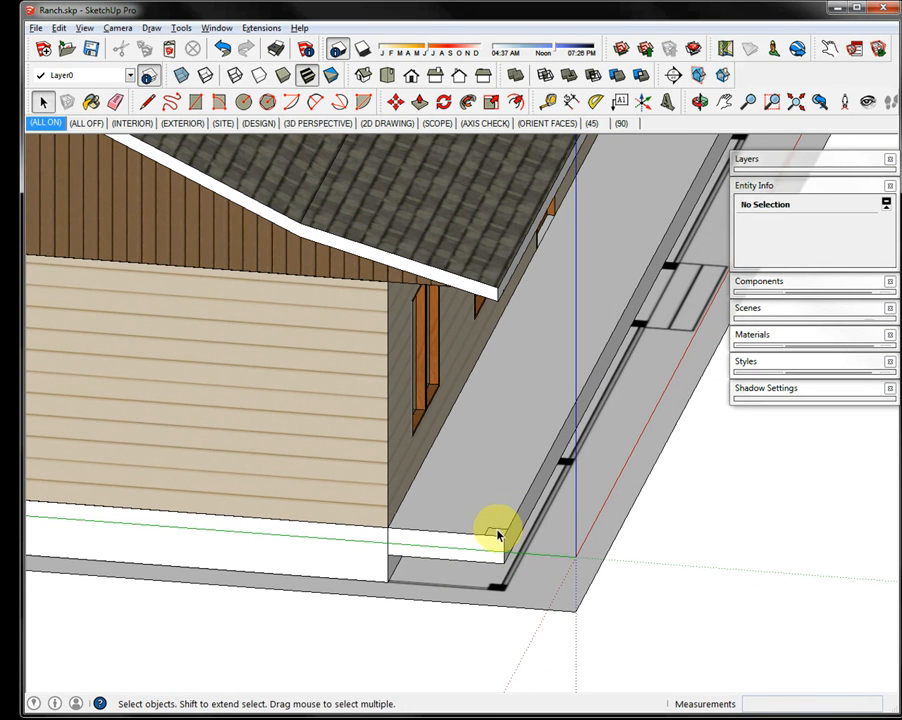
{"action": "scroll", "coordinate": [494, 535], "scroll_direction": "up", "scroll_amount": 2}
{"action": "double_click", "coordinate": [494, 535]}
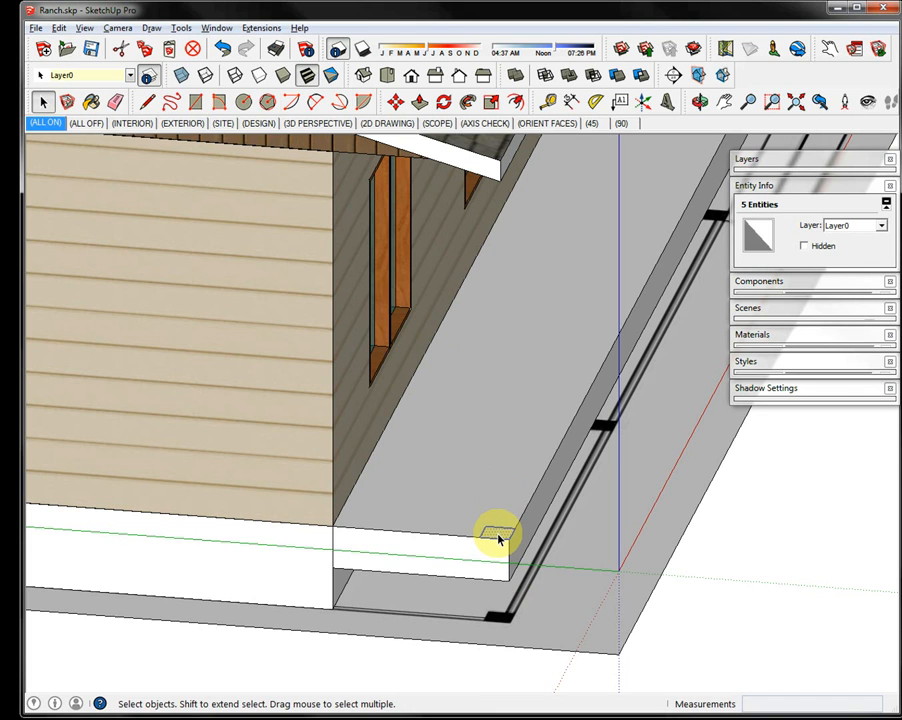
{"action": "left_click", "coordinate": [497, 540]}
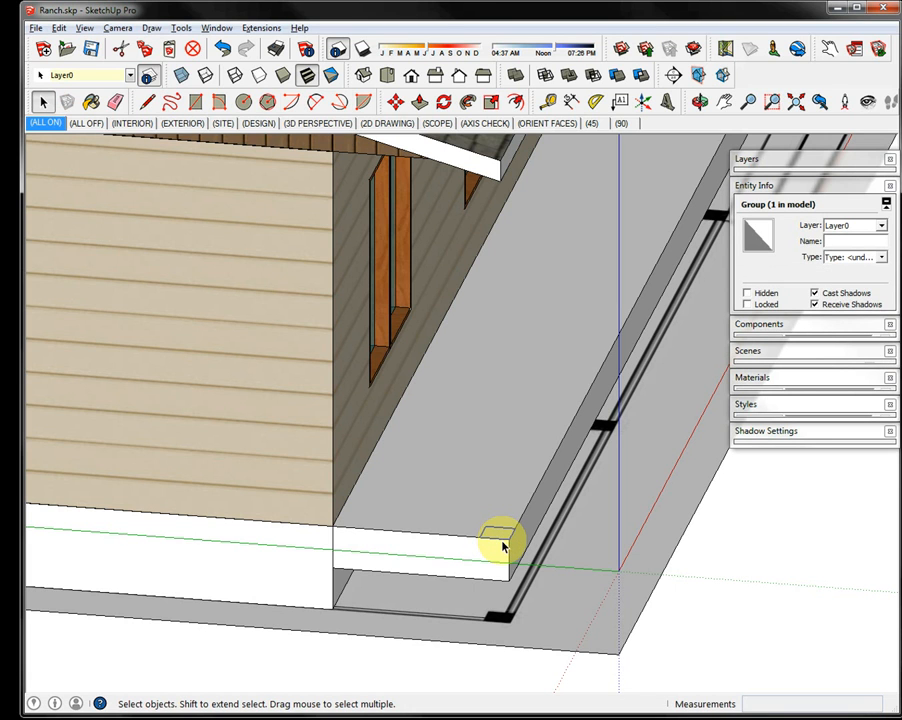
Copy the square group 2' straight down onto the corner post mark of the floor plan.
{"action": "key", "text": "m"}
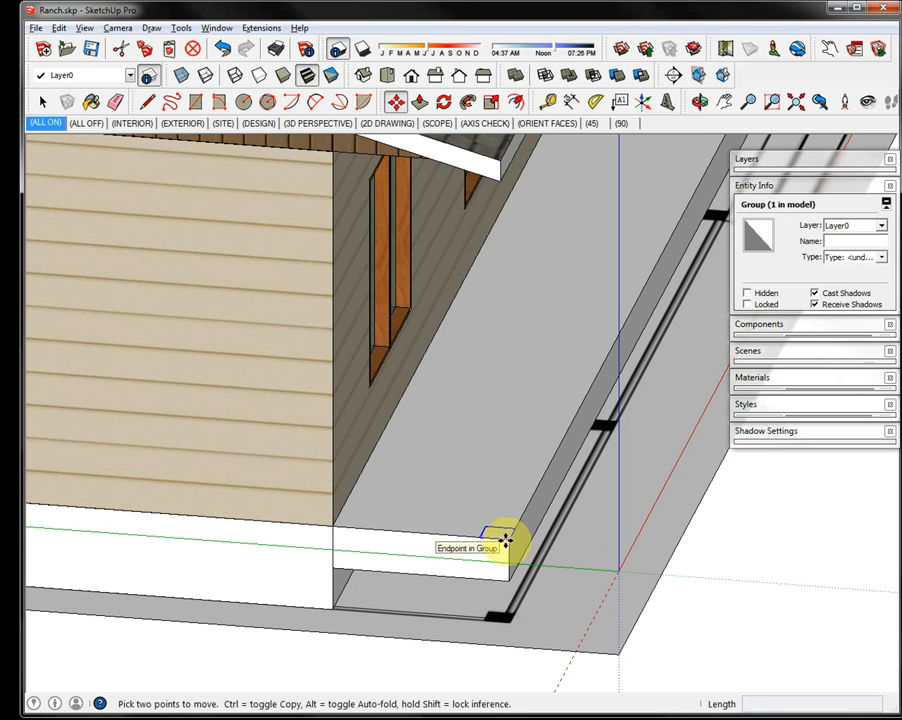
{"action": "scroll", "coordinate": [505, 545], "scroll_direction": "up", "scroll_amount": 3}
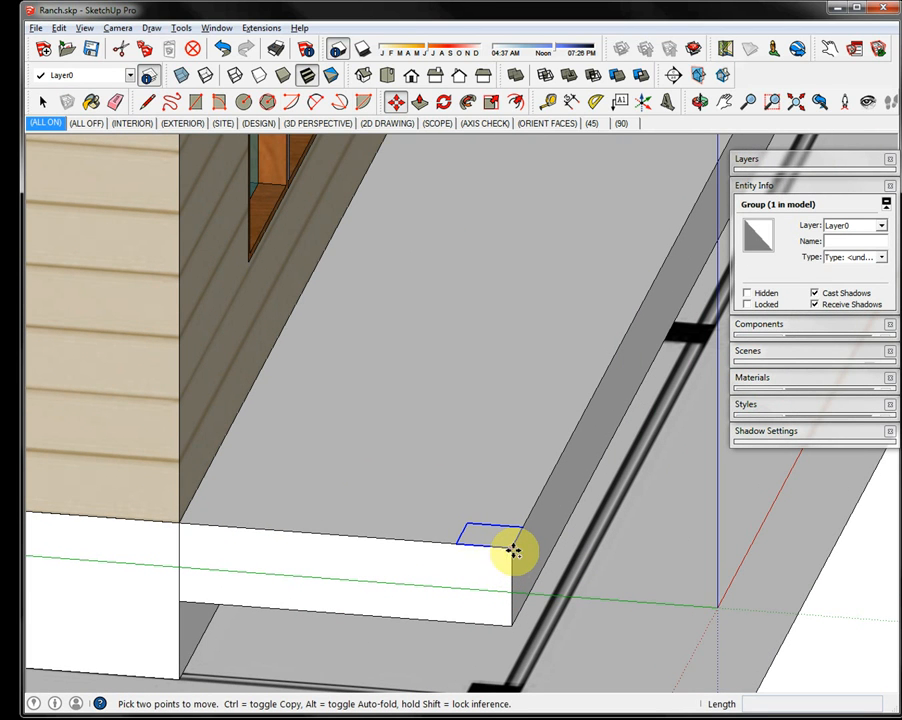
{"action": "left_click", "coordinate": [513, 550]}
{"action": "key", "text": "ctrl"}
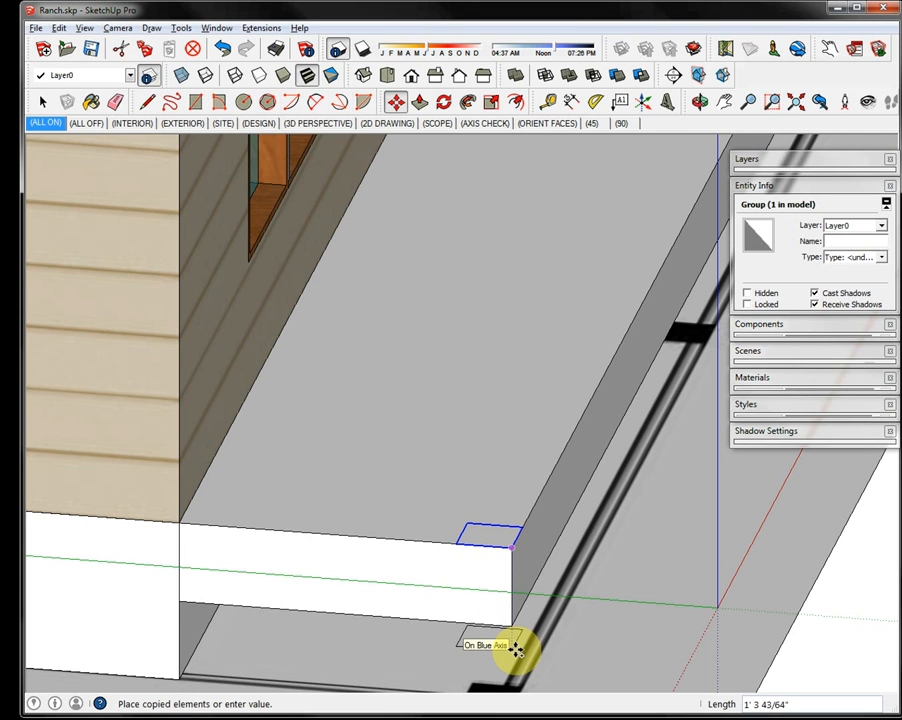
{"action": "type", "text": "2'"}
{"action": "middle_click_drag", "start_coordinate": [522, 677], "coordinate": [511, 548]}
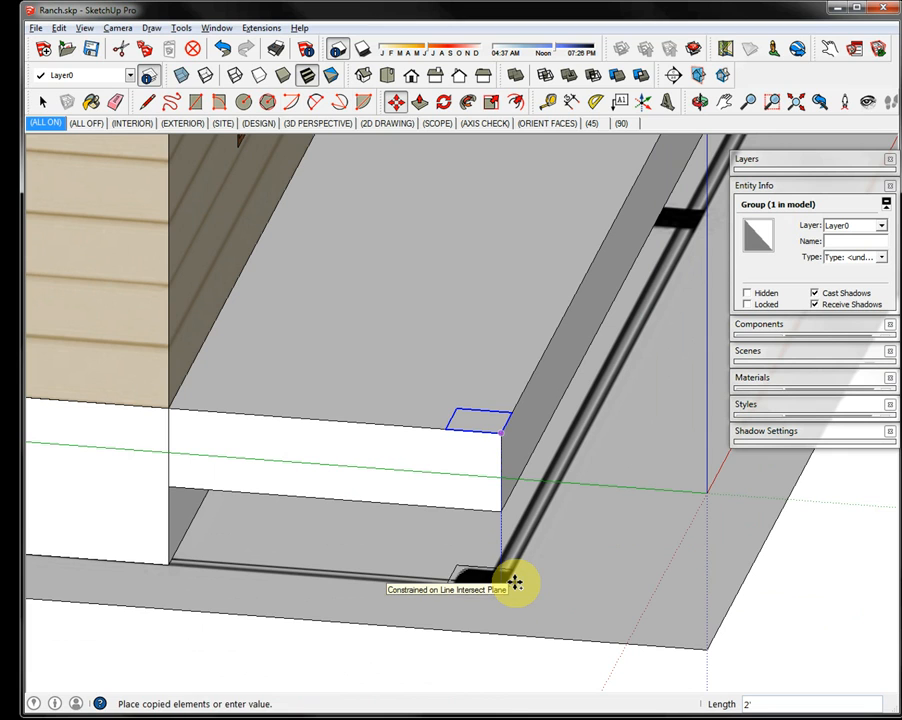
{"action": "left_click", "coordinate": [513, 583]}
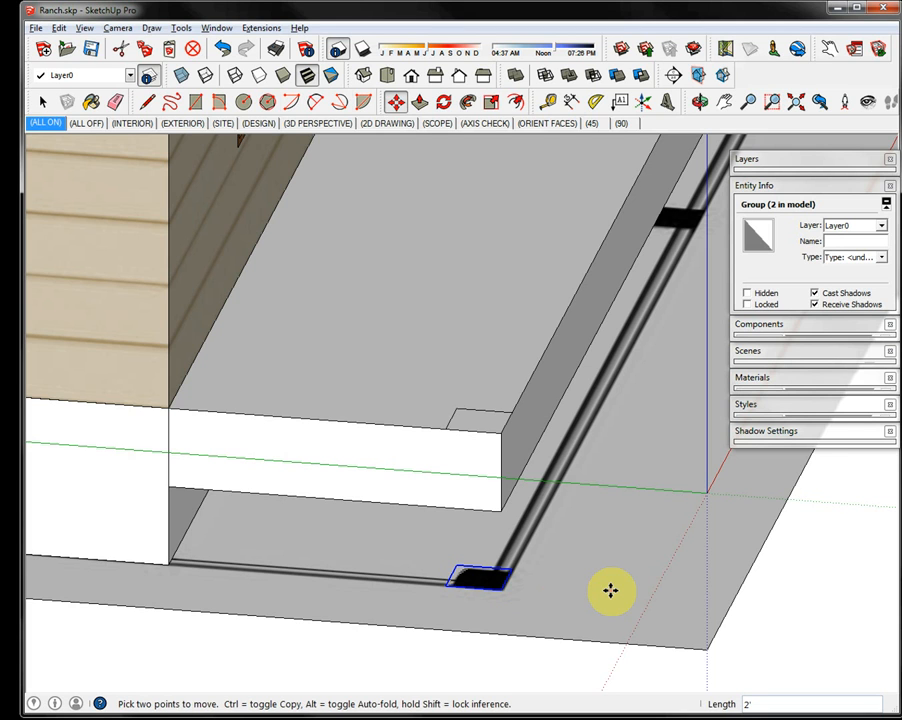
Push/Pull the lower square inside its group up 1' to the underside of the porch slab.
{"action": "key", "text": "p"}
{"action": "key", "text": "space"}
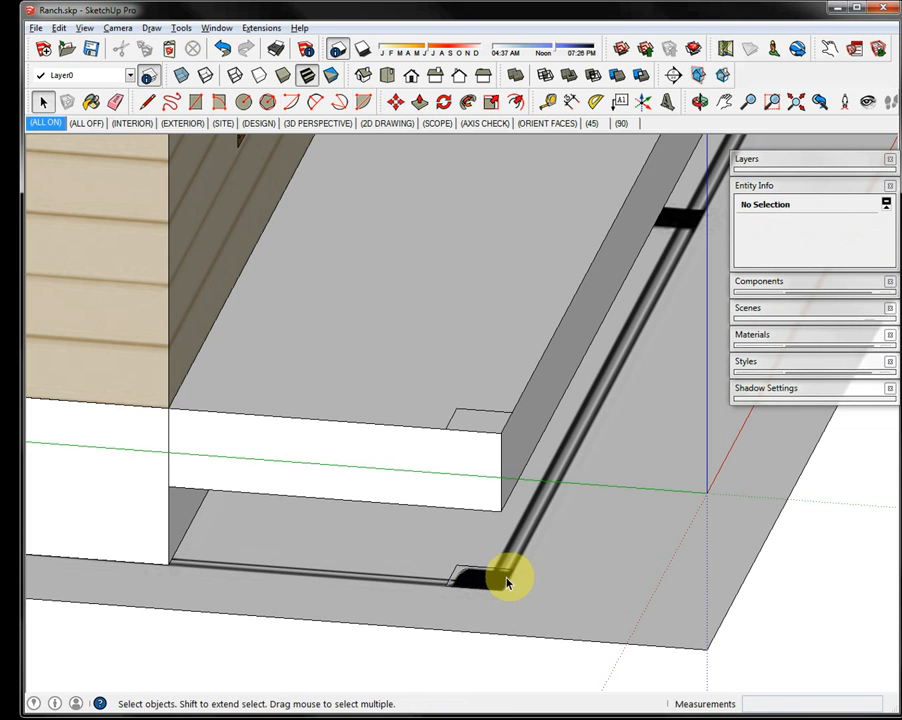
{"action": "double_click", "coordinate": [496, 580]}
{"action": "scroll", "coordinate": [496, 580], "scroll_direction": "up", "scroll_amount": 3}
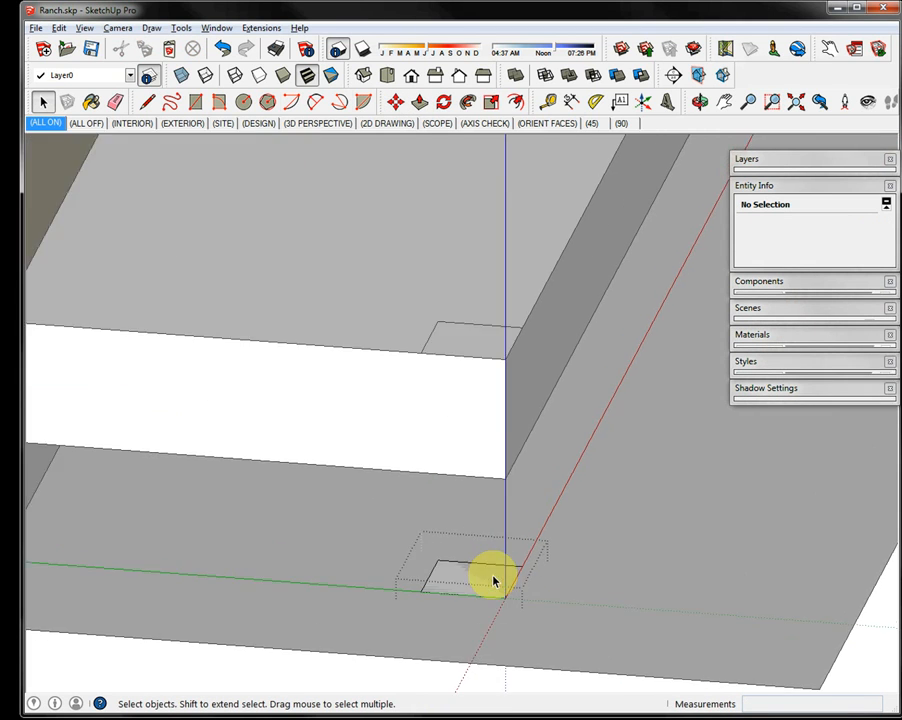
{"action": "key", "text": "p"}
{"action": "left_click_drag", "start_coordinate": [459, 572], "coordinate": [540, 406]}
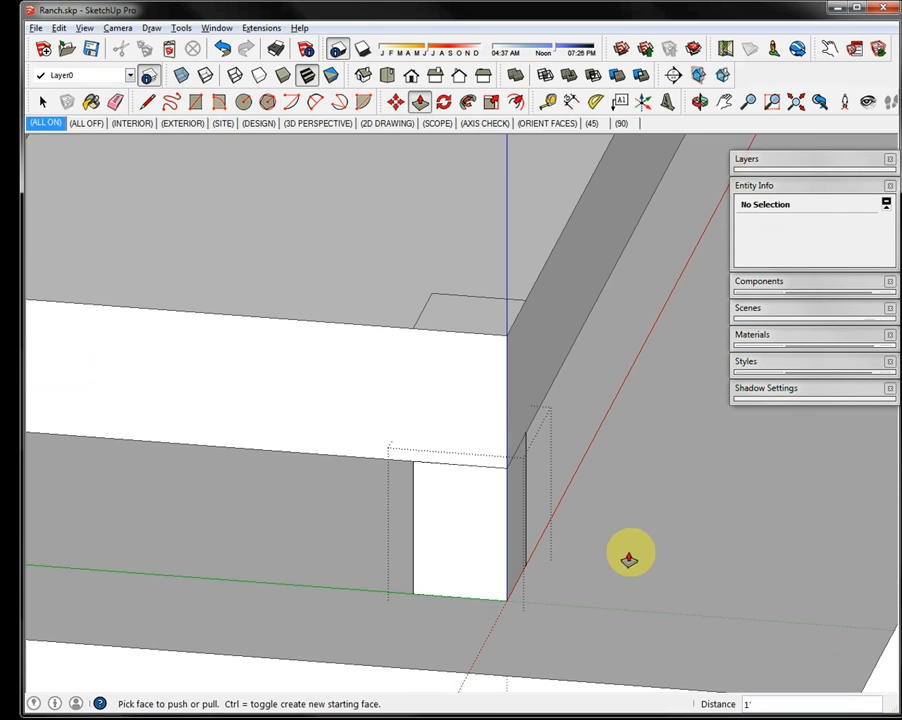
{"action": "key", "text": "space"}
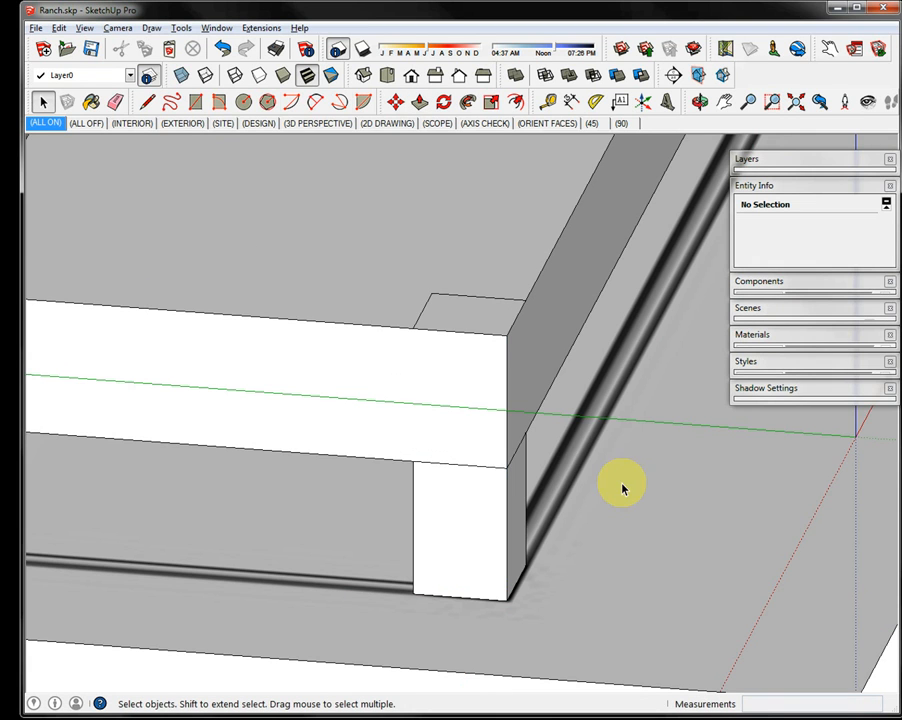
Push/Pull the square on top of the slab up 9' inside its group to form the porch post.
{"action": "left_click", "coordinate": [443, 328]}
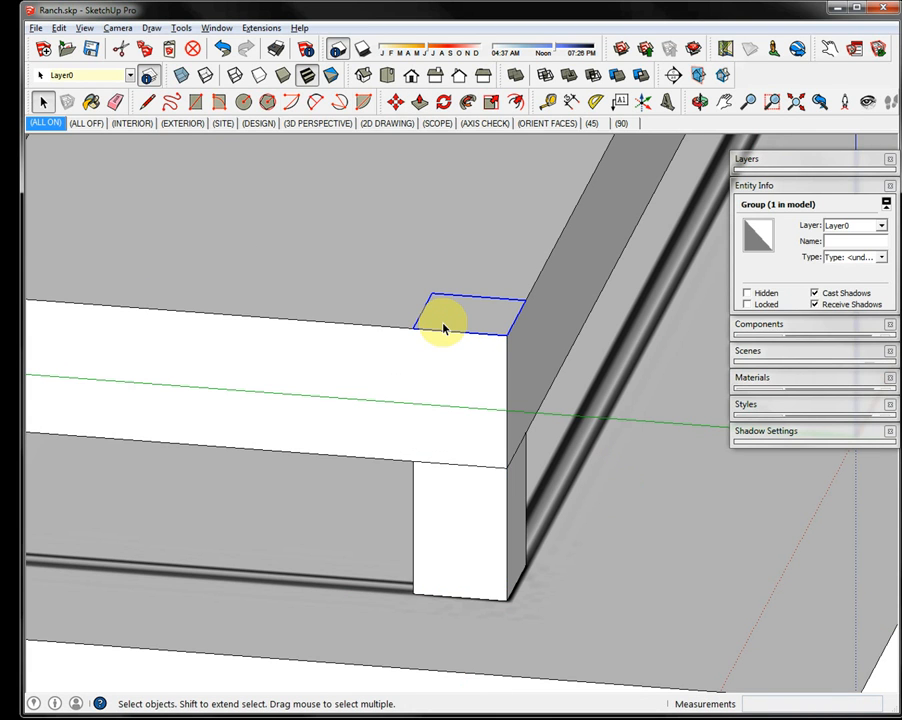
{"action": "double_click", "coordinate": [443, 324]}
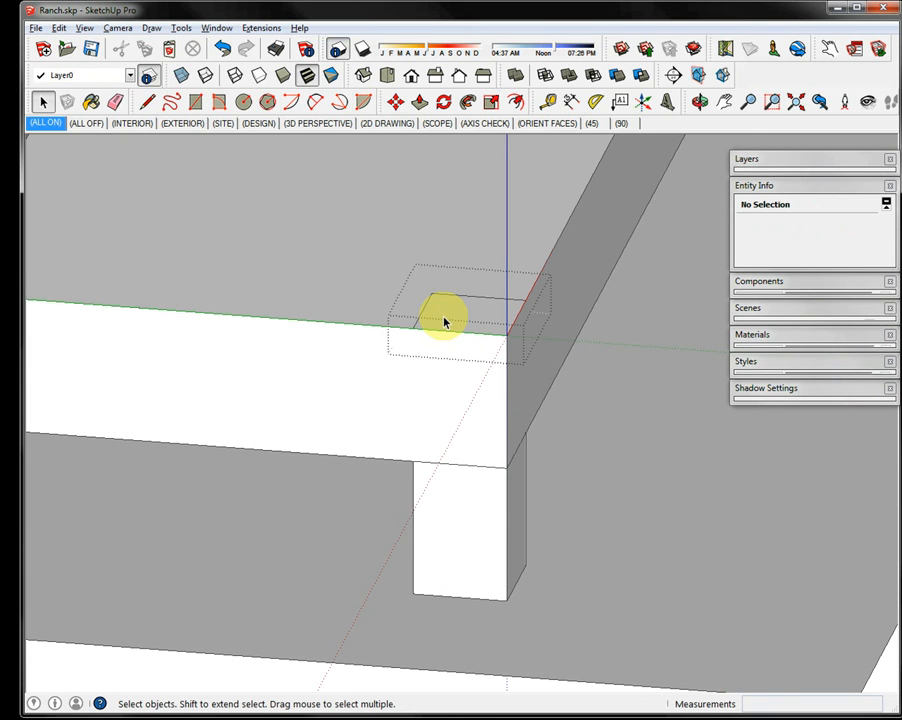
{"action": "key", "text": "p"}
{"action": "left_click_drag", "start_coordinate": [443, 315], "coordinate": [421, 195]}
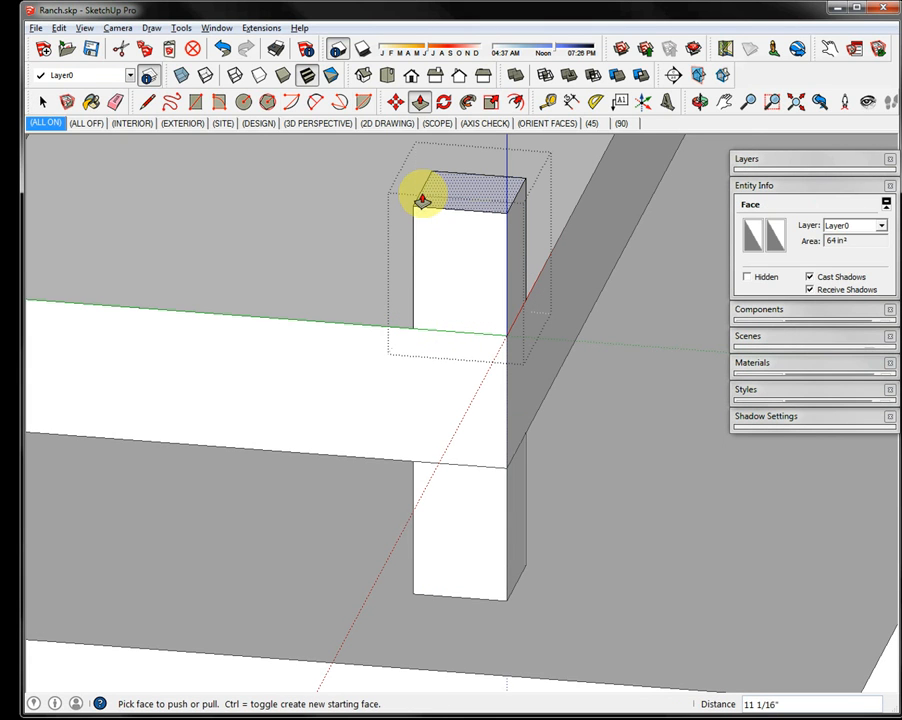
{"action": "type", "text": "9'"}
{"action": "key", "text": "Return"}
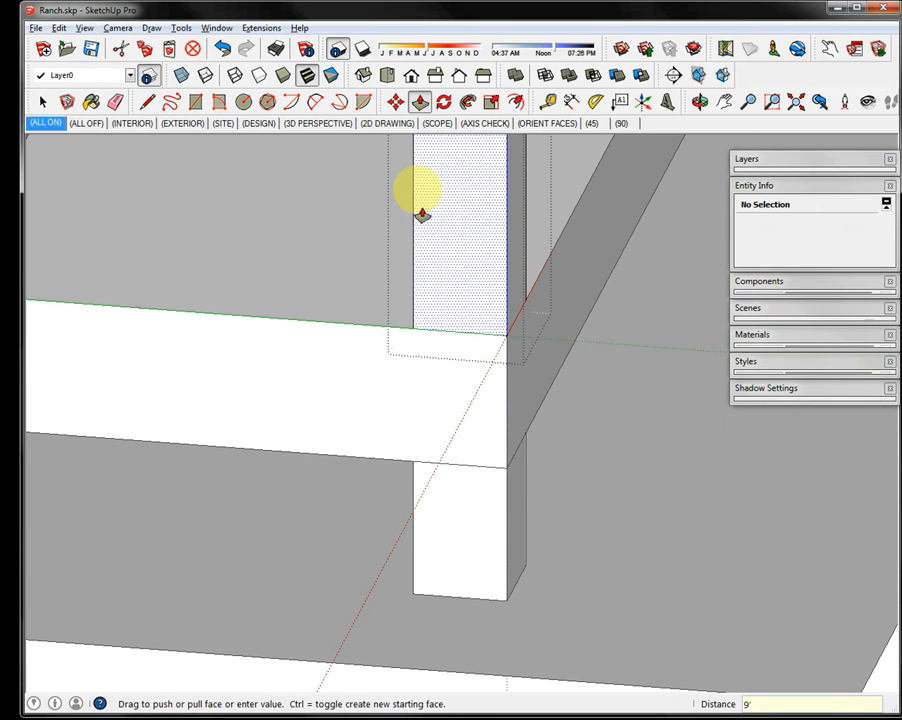
{"action": "scroll", "coordinate": [538, 372], "scroll_direction": "down", "scroll_amount": 3}
{"action": "key", "text": "space"}
{"action": "key", "text": "Escape"}
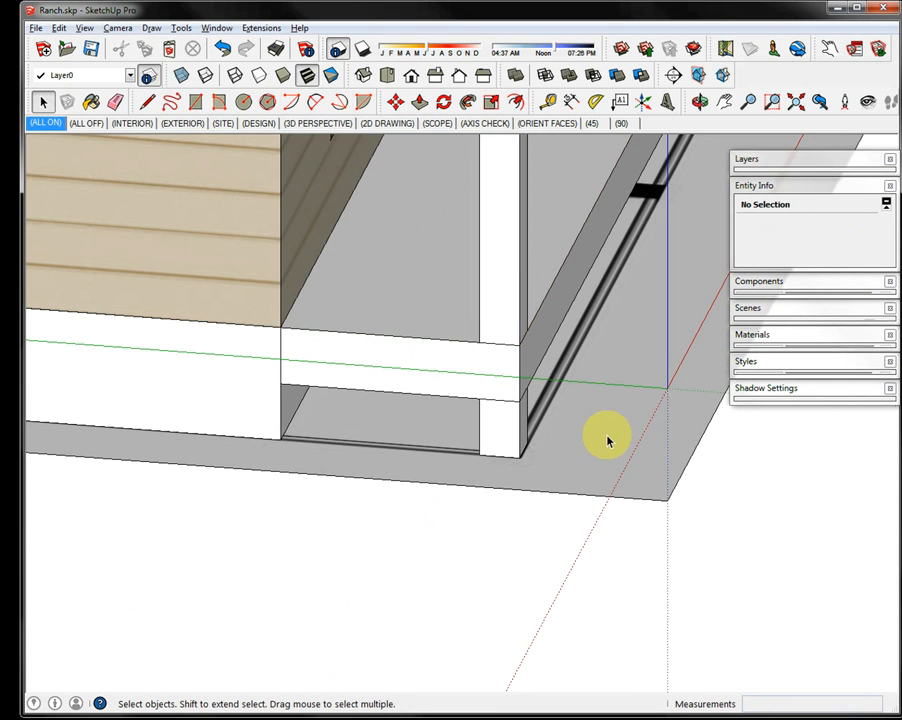
Group the tall corner post together with the short pier below the slab.
{"action": "left_click", "coordinate": [494, 412]}
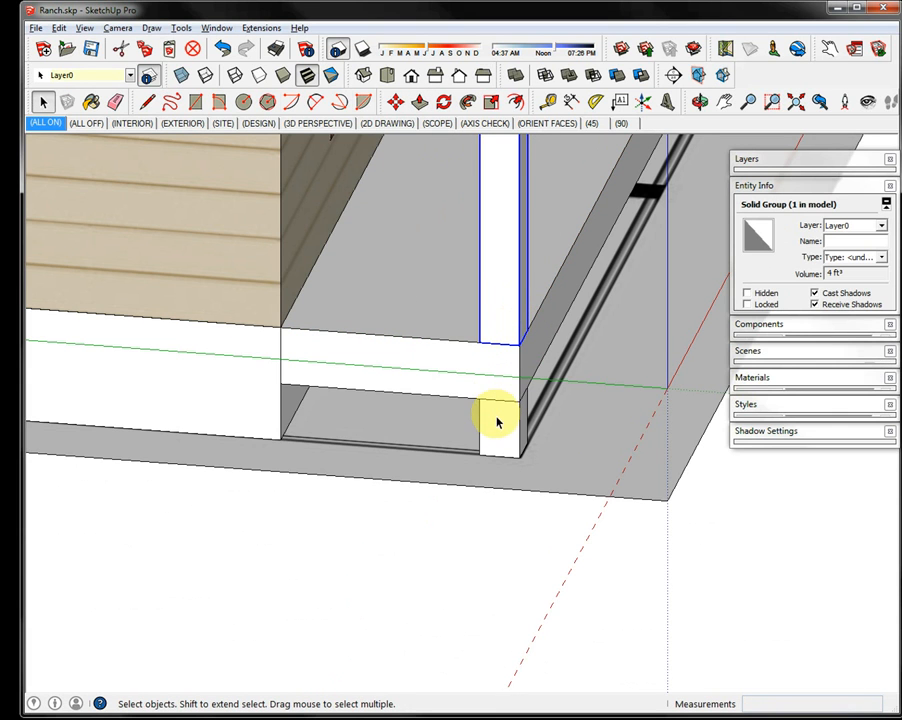
{"action": "left_click", "coordinate": [501, 446], "text": "shift"}
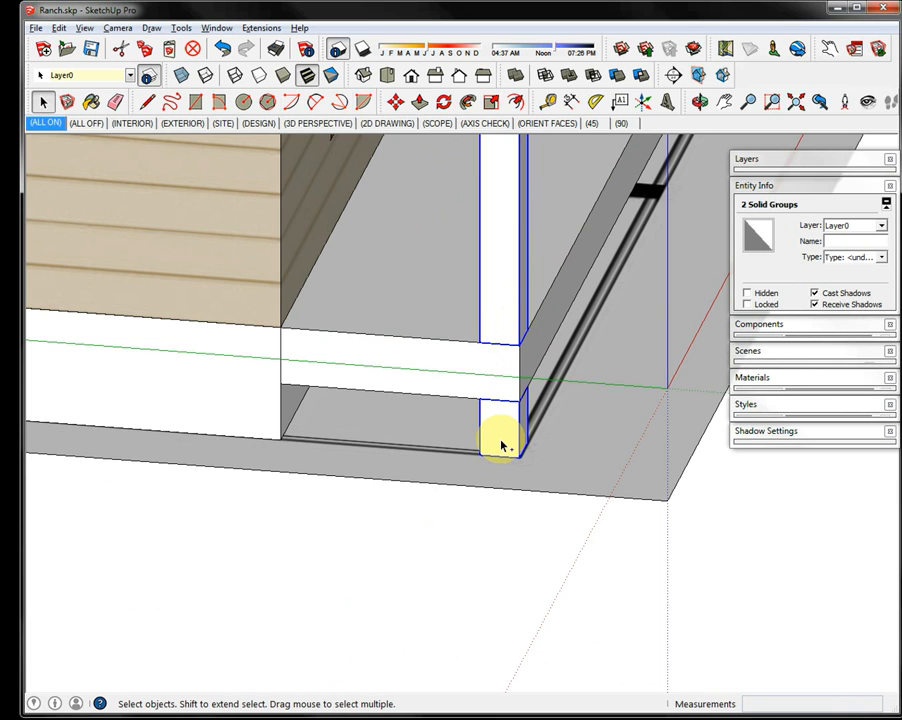
{"action": "key", "text": "g"}
Measure the distance from the corner post's base to the next post mark on the floor plan.
{"action": "scroll", "coordinate": [640, 330], "scroll_direction": "down", "scroll_amount": 6}
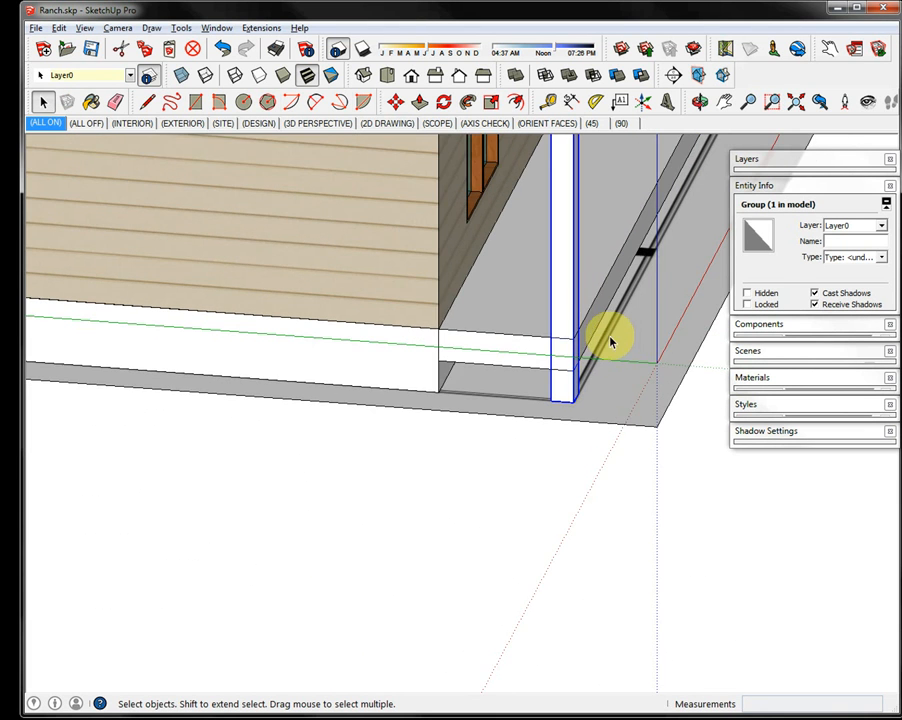
{"action": "middle_click_drag", "start_coordinate": [650, 311], "coordinate": [336, 374]}
{"action": "scroll", "coordinate": [337, 374], "scroll_direction": "down", "scroll_amount": 2}
{"action": "middle_click_drag", "start_coordinate": [596, 417], "coordinate": [612, 403]}
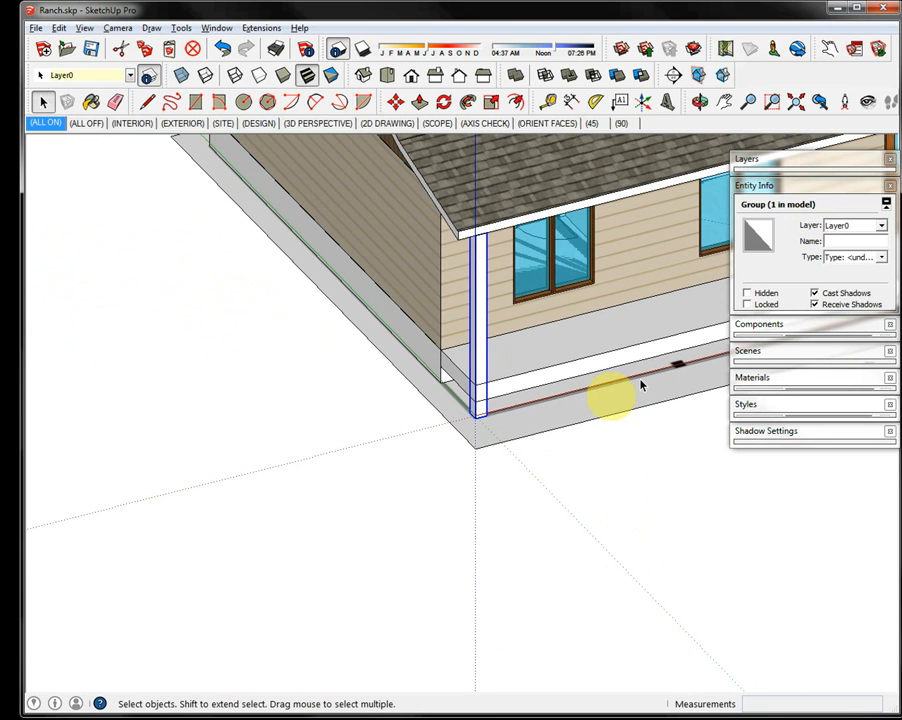
{"action": "middle_click_drag", "start_coordinate": [684, 382], "coordinate": [306, 432]}
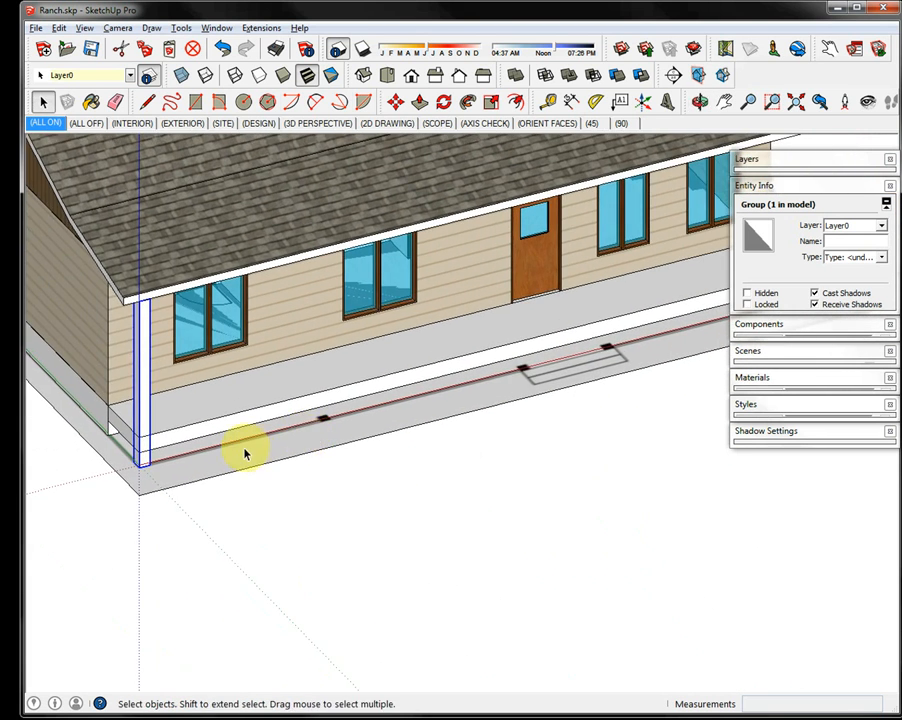
{"action": "key", "text": "t"}
{"action": "left_click", "coordinate": [141, 461]}
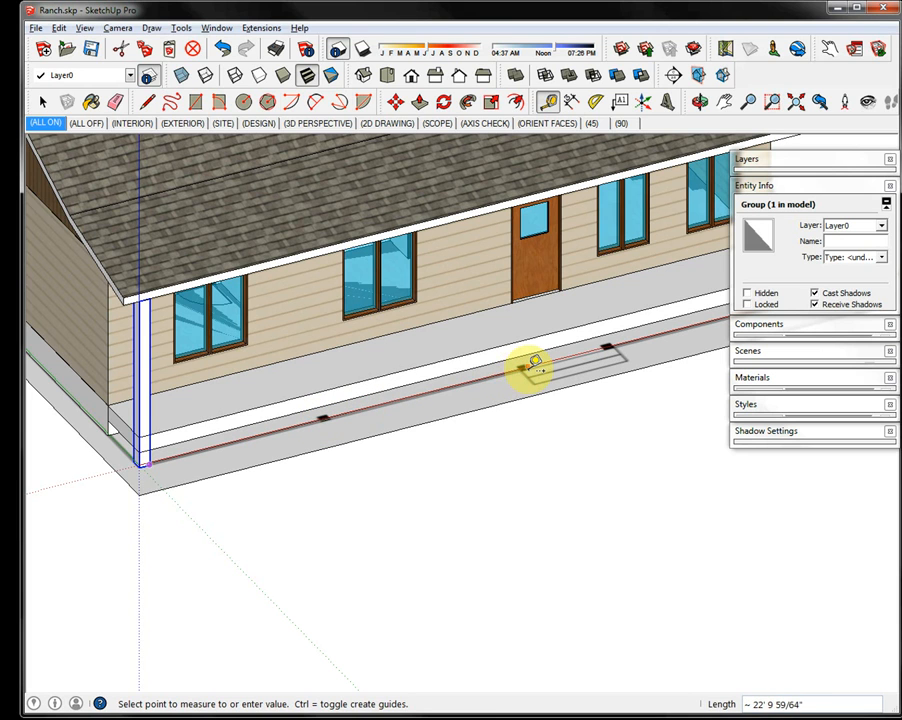
{"action": "left_click", "coordinate": [336, 427]}
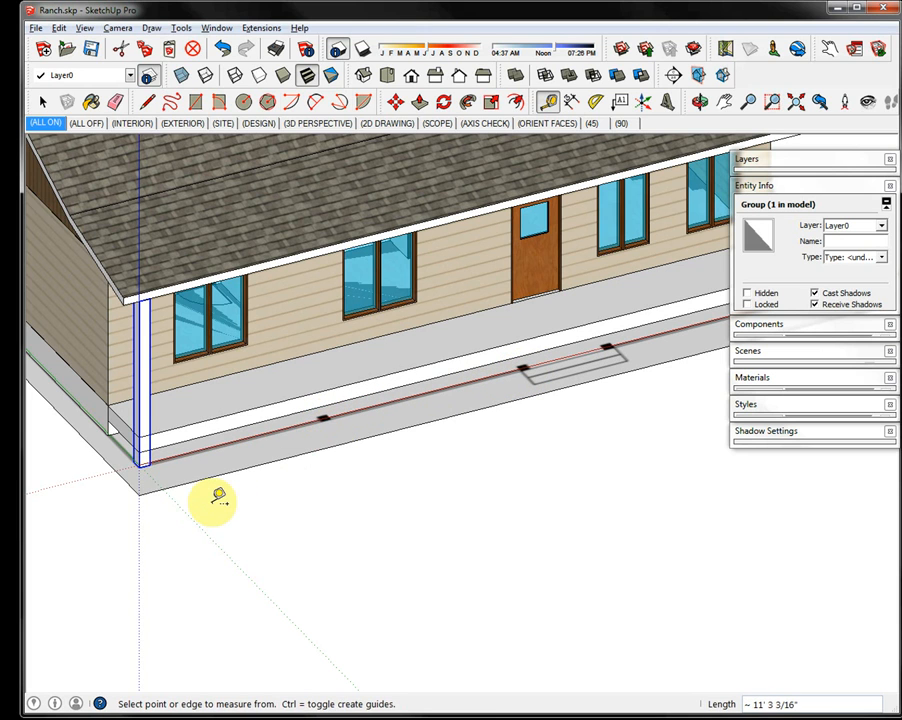
Copy the grouped corner post 11'6" along the front edge of the porch, following the red axis.
{"action": "key", "text": "m"}
{"action": "left_click", "coordinate": [148, 461]}
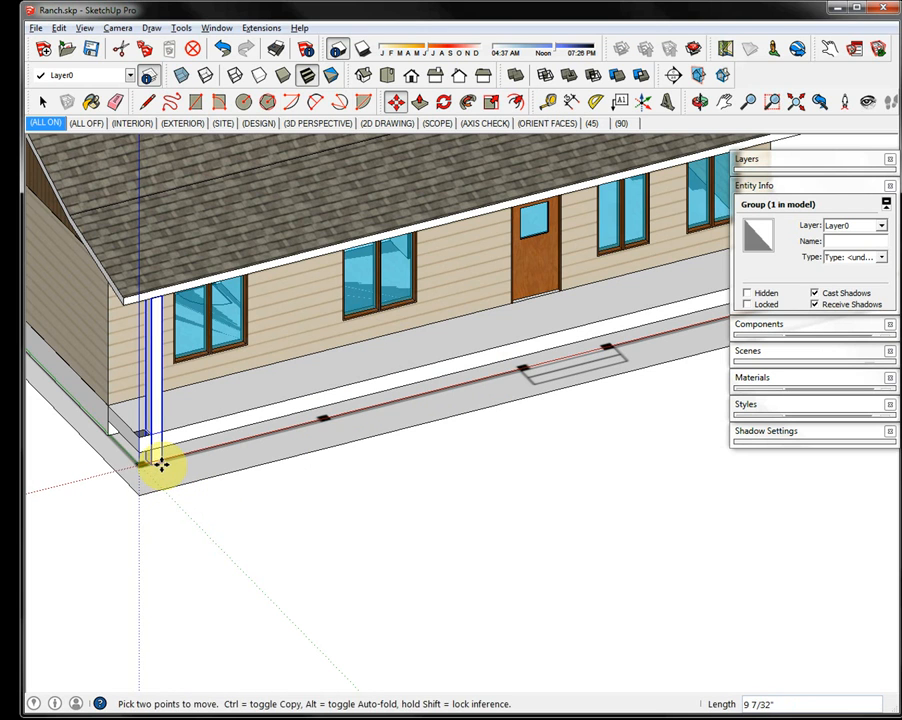
{"action": "key", "text": "ctrl"}
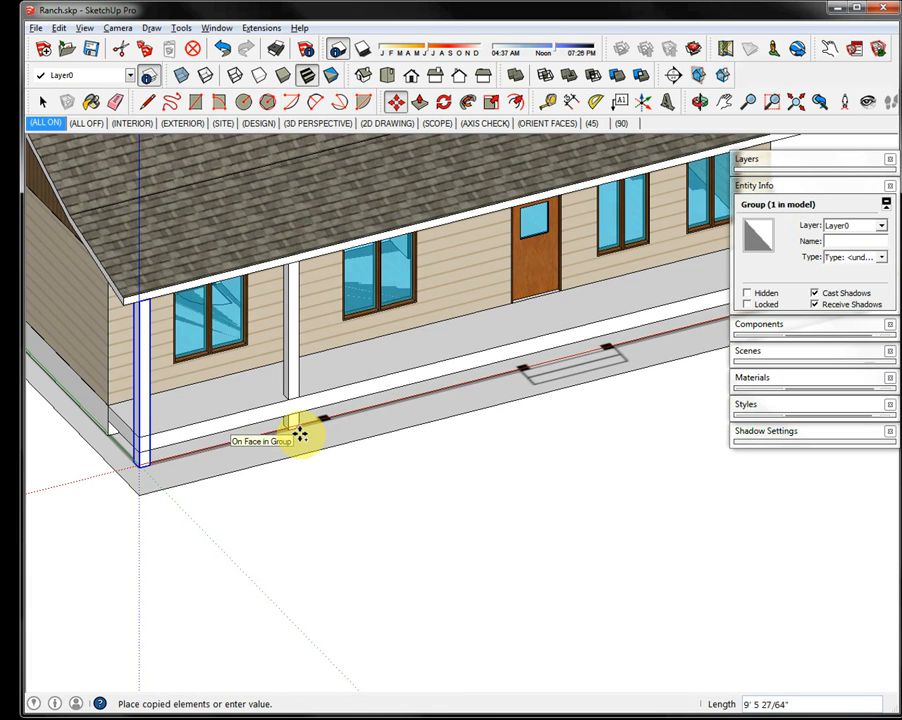
{"action": "key", "text": "Return"}
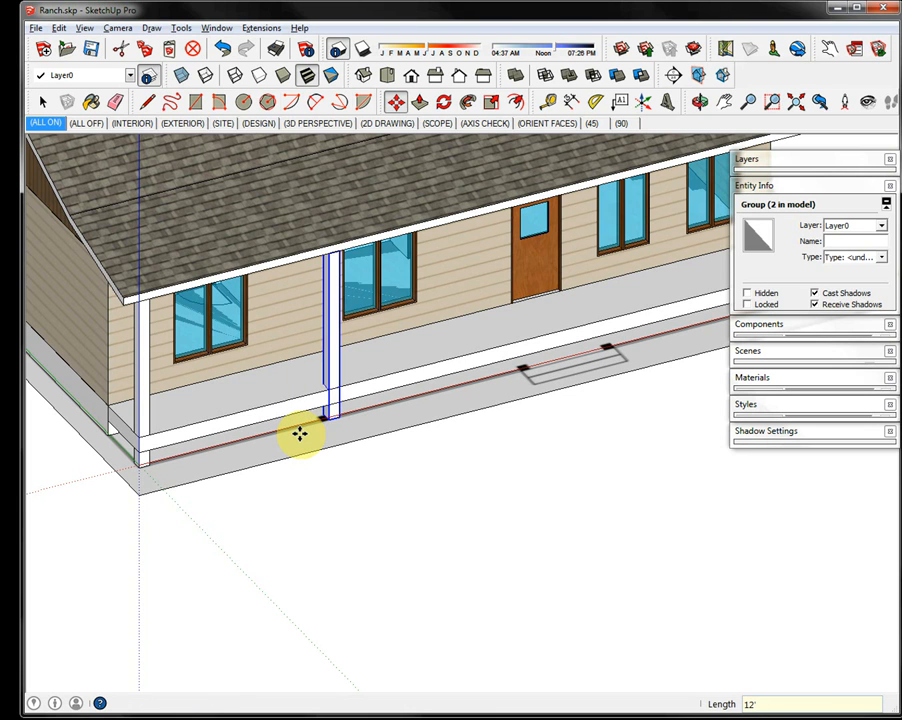
{"action": "type", "text": "11'6"}
{"action": "key", "text": "Return"}
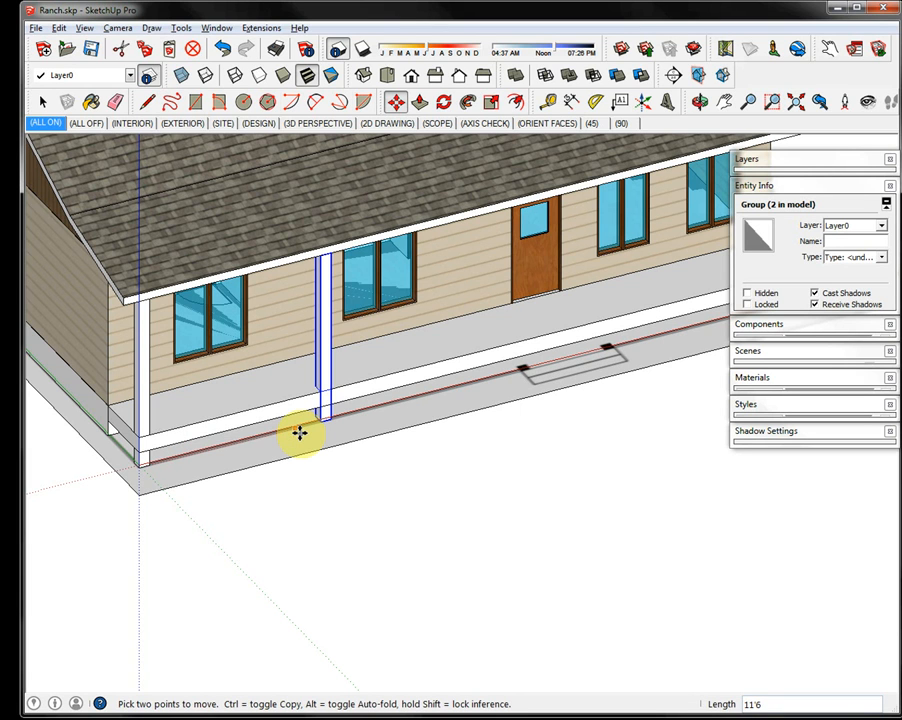
Array the post copy 4x along the porch front at the same spacing and save the model.
{"action": "type", "text": "4x"}
{"action": "key", "text": "Return"}
{"action": "key", "text": "ctrl+t"}
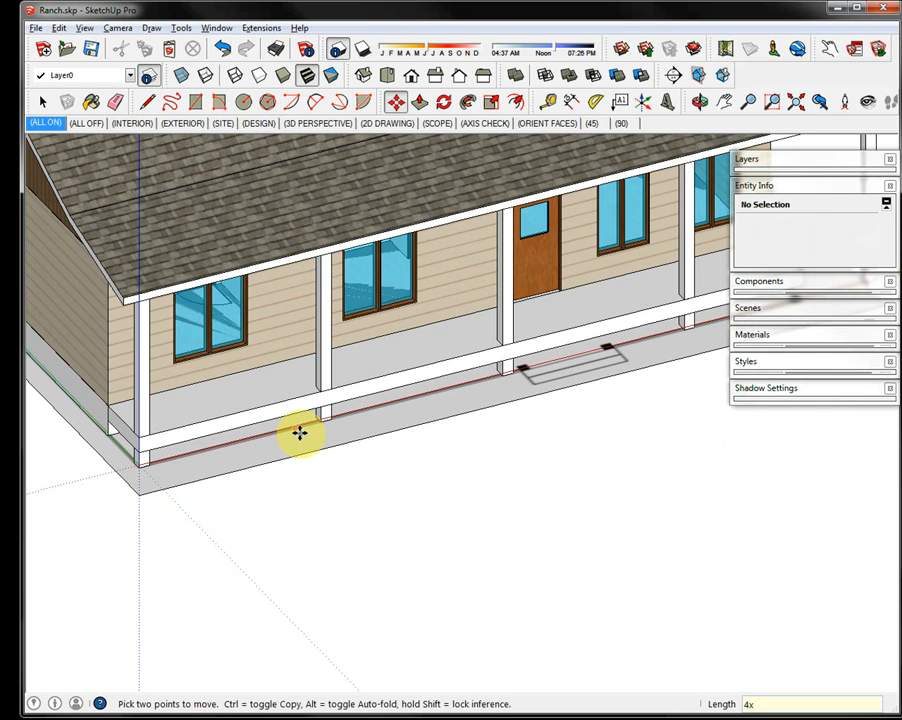
{"action": "middle_click_drag", "start_coordinate": [710, 394], "coordinate": [514, 406]}
{"action": "type", "text": "m"}
{"action": "type", "text": "3x"}
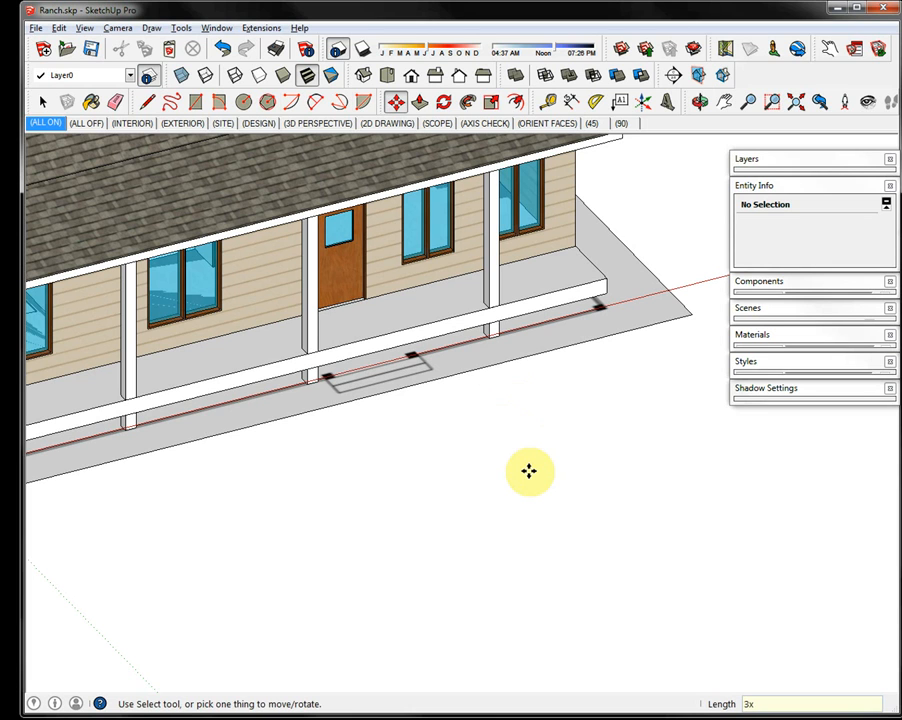
{"action": "type", "text": "4x"}
{"action": "key", "text": "Return"}
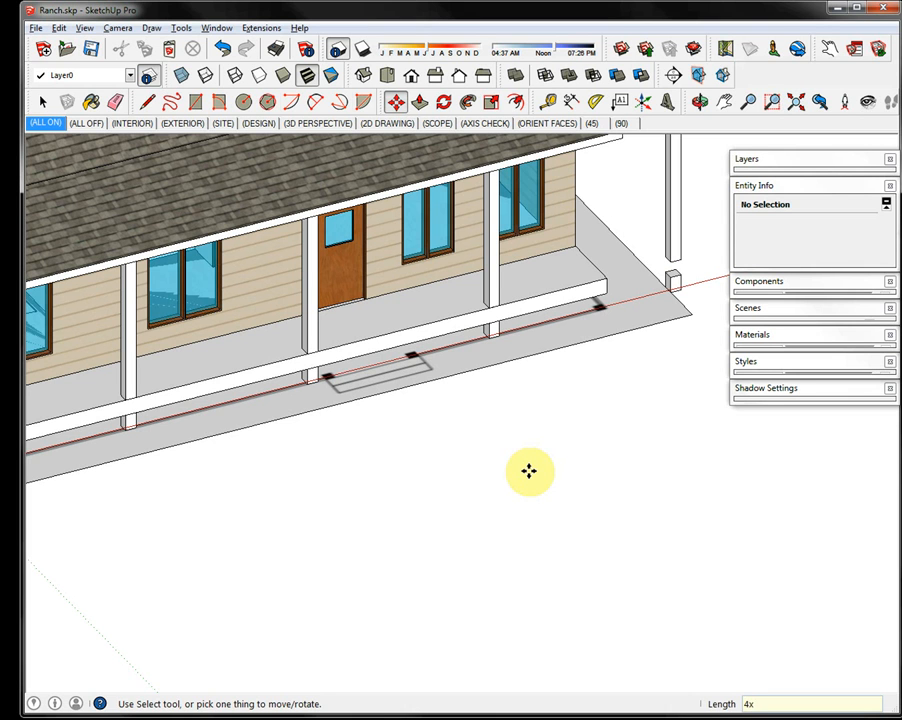
{"action": "scroll", "coordinate": [529, 471], "scroll_direction": "down", "scroll_amount": 5}
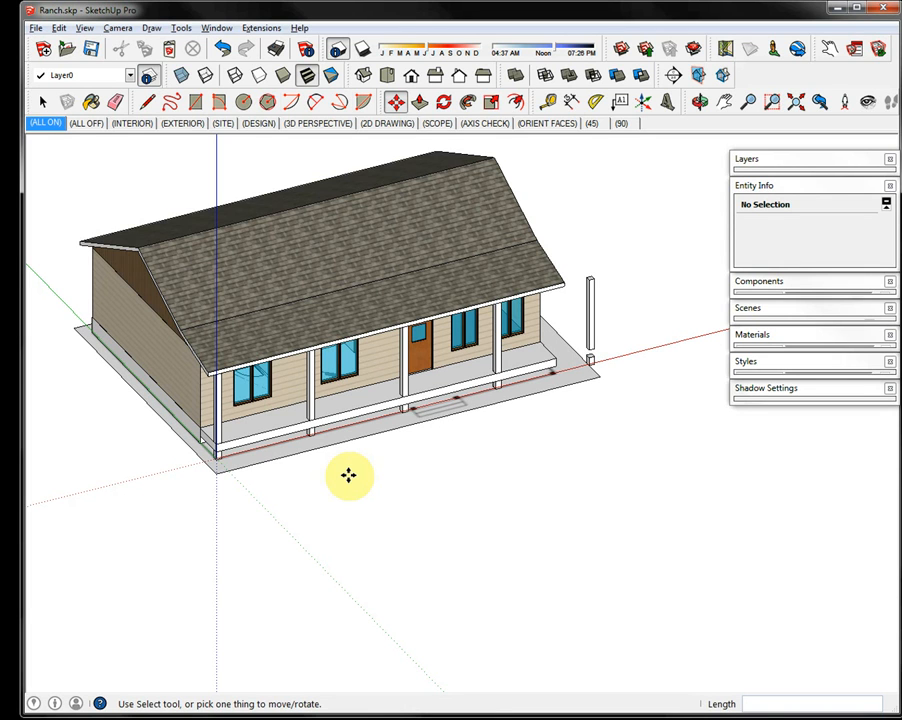
{"action": "left_click", "coordinate": [92, 52]}
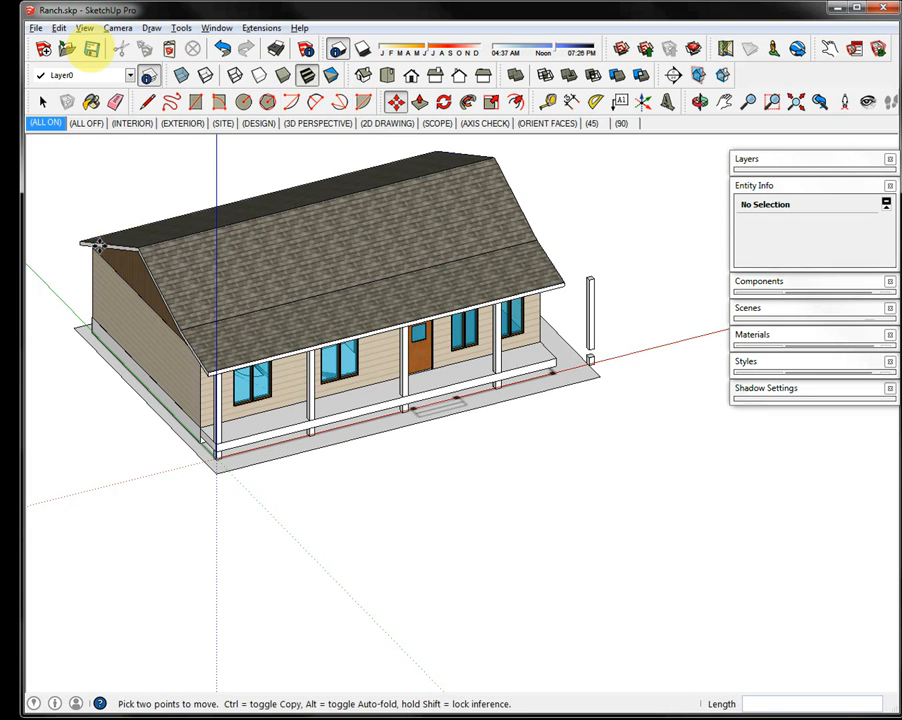